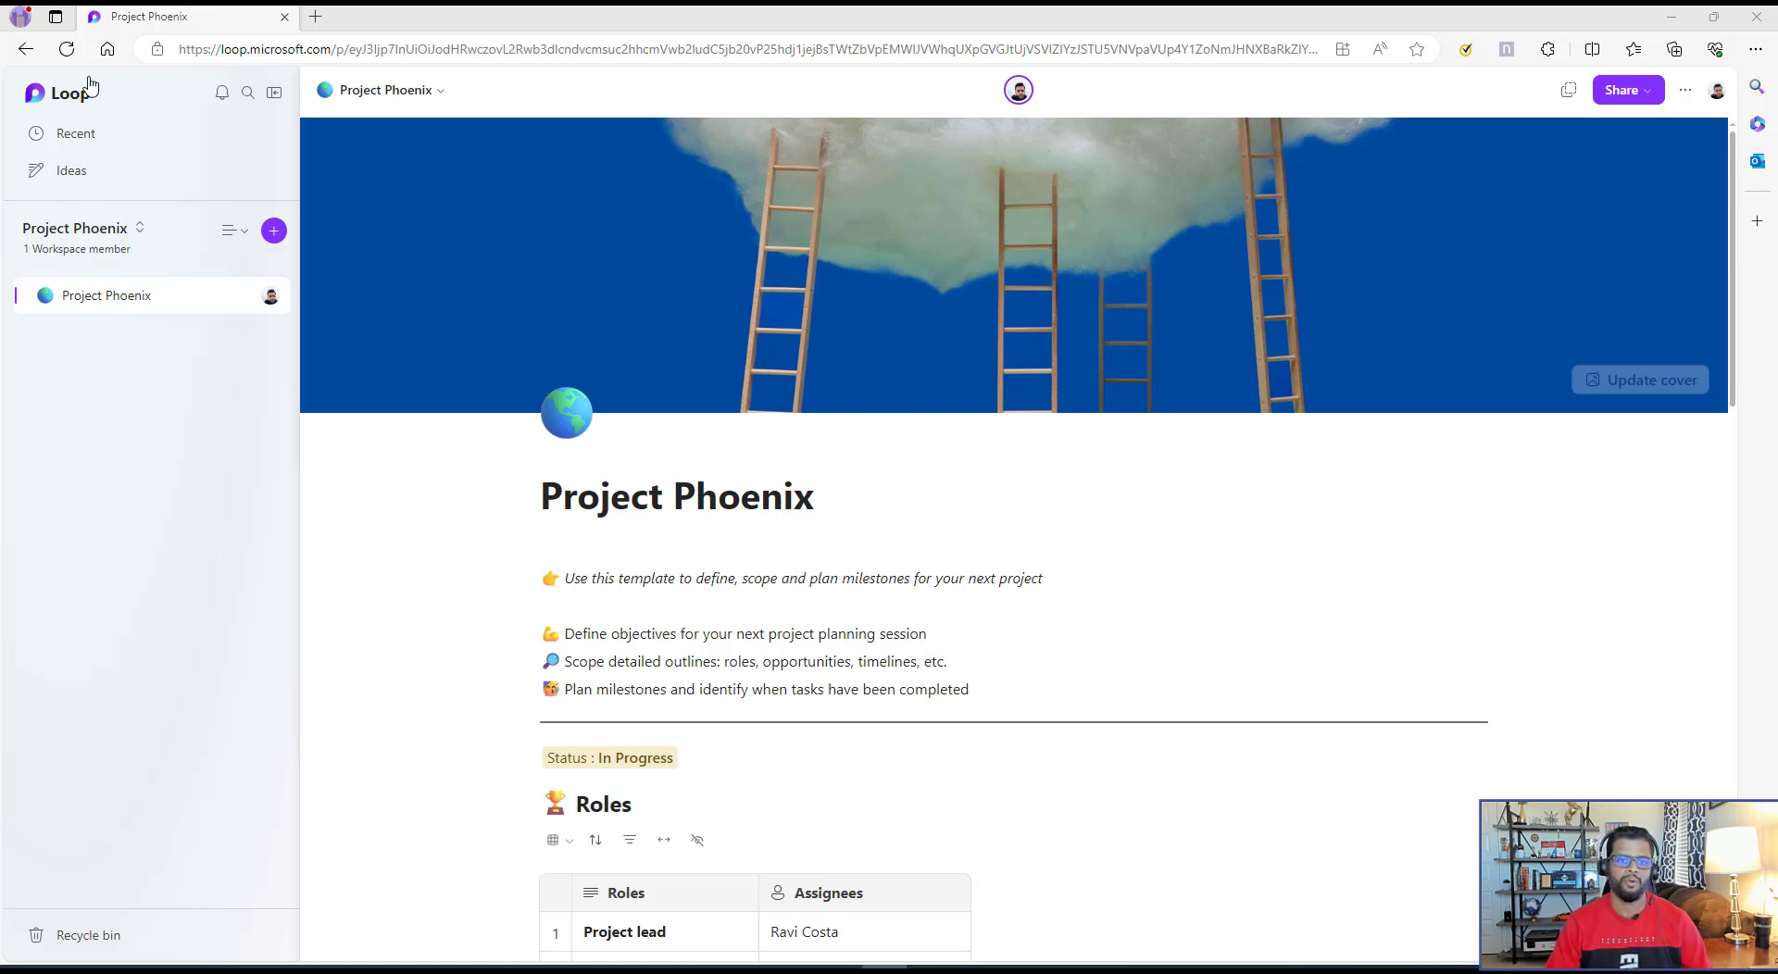
- Open loop.microsoft.com in a new Edge tab
{"action": "left_click", "coordinate": [315, 16]}
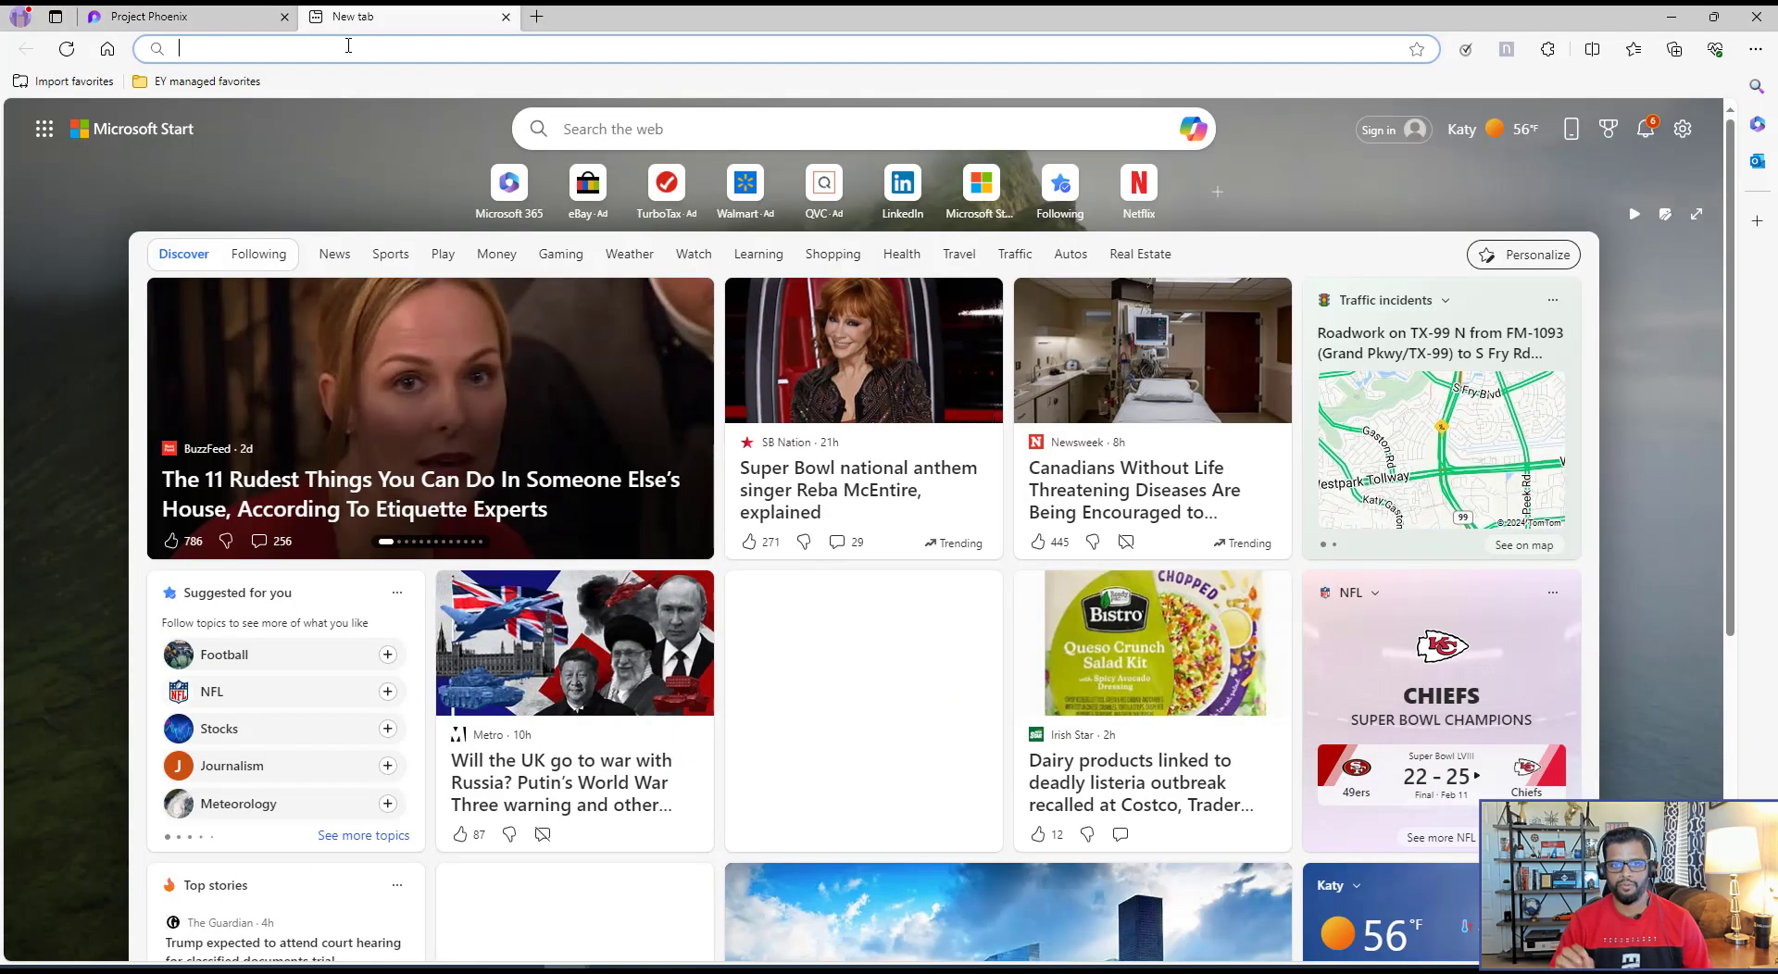
{"action": "type", "text": "loop.microsoft.com"}
{"action": "key", "text": "Return"}
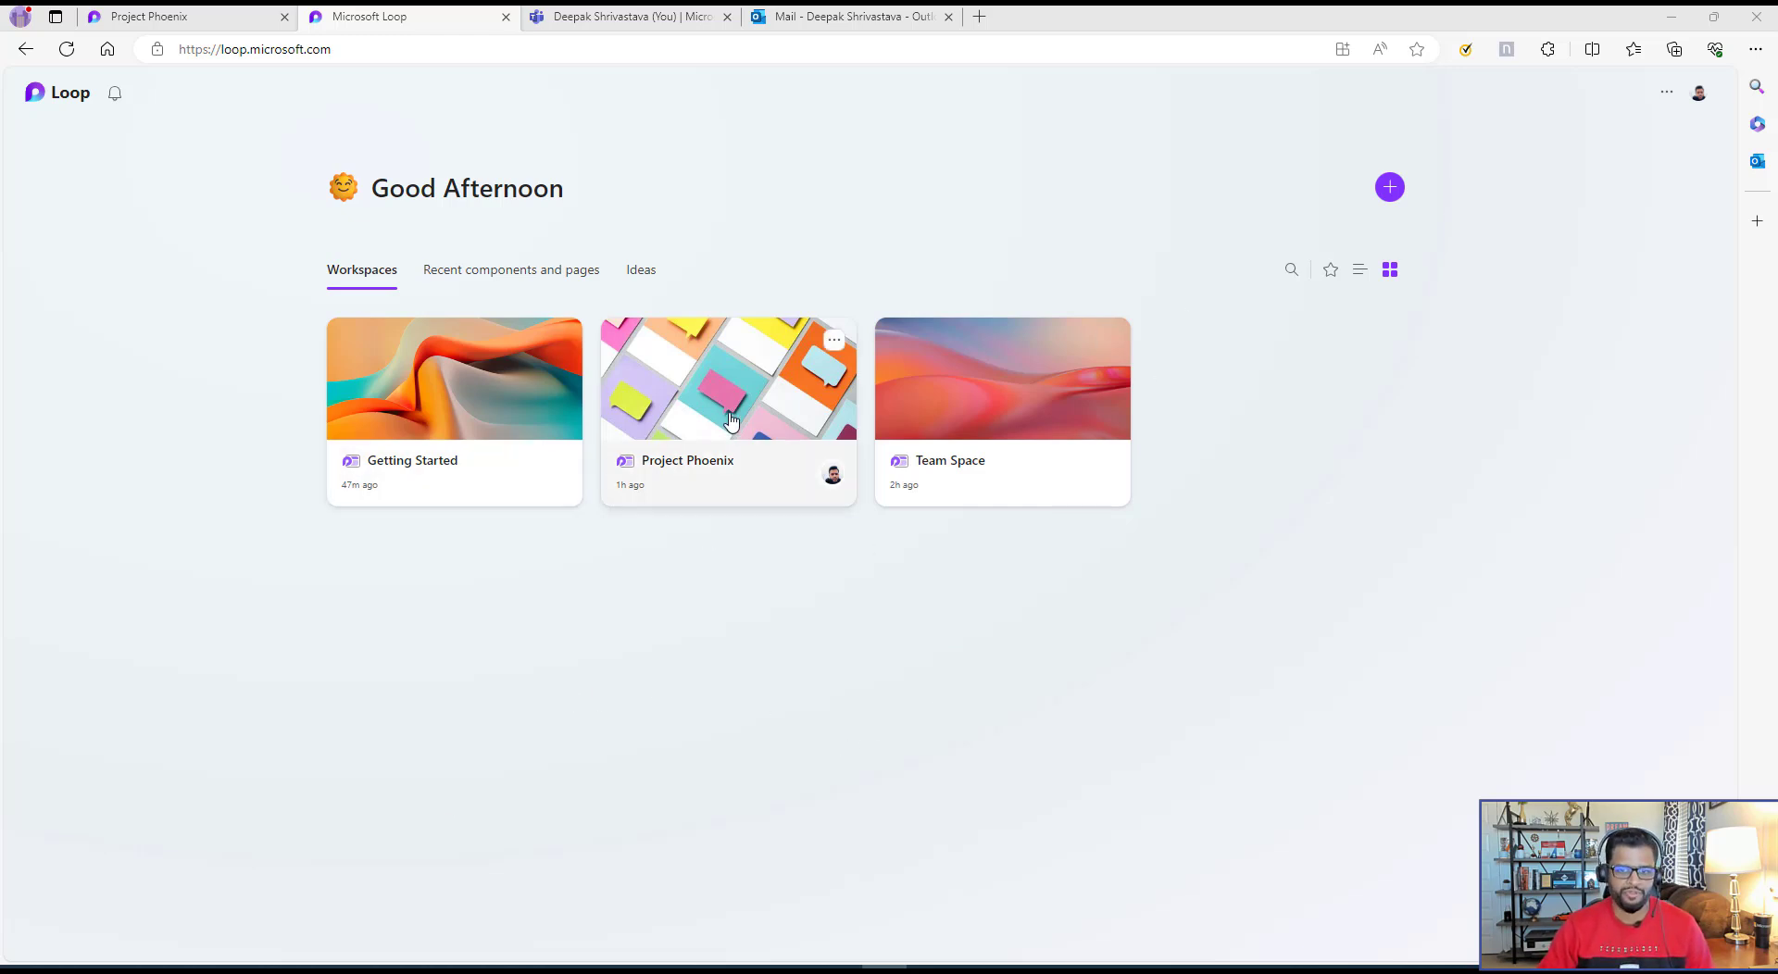
- Open the Project Phoenix workspace and look over its Assignments, Goals and Milestones tables
{"action": "left_click", "coordinate": [730, 422]}
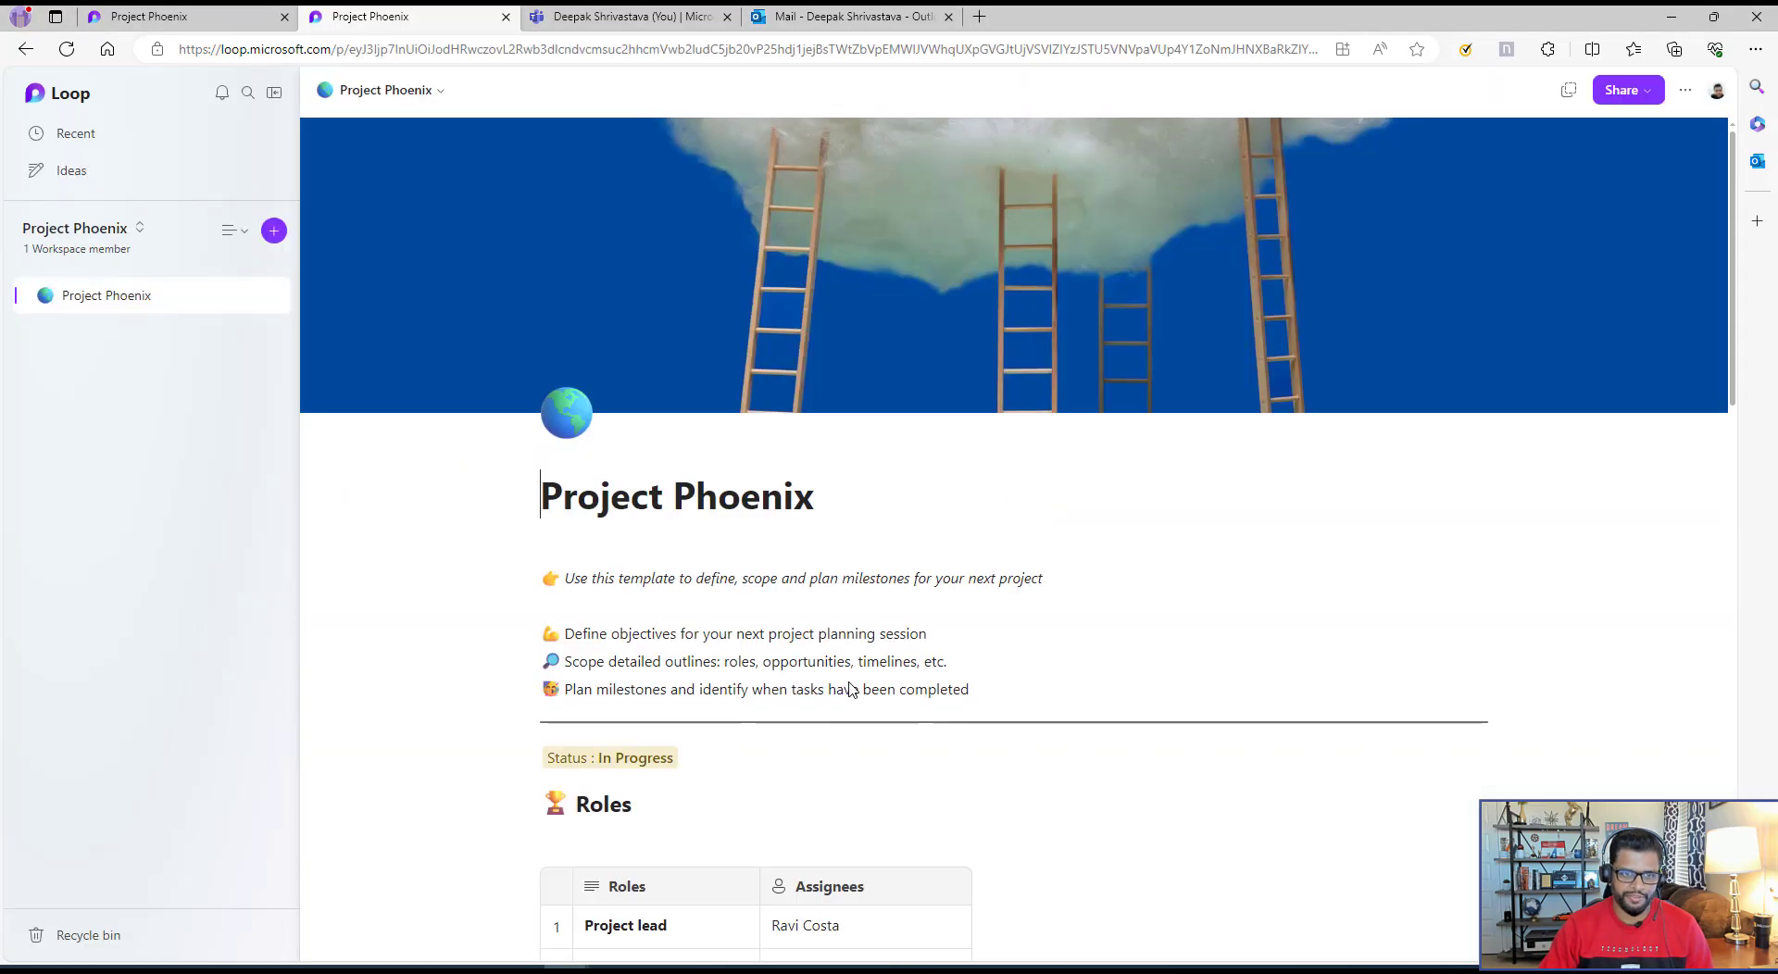
{"action": "scroll", "coordinate": [1155, 716], "scroll_direction": "down", "scroll_amount": 3}
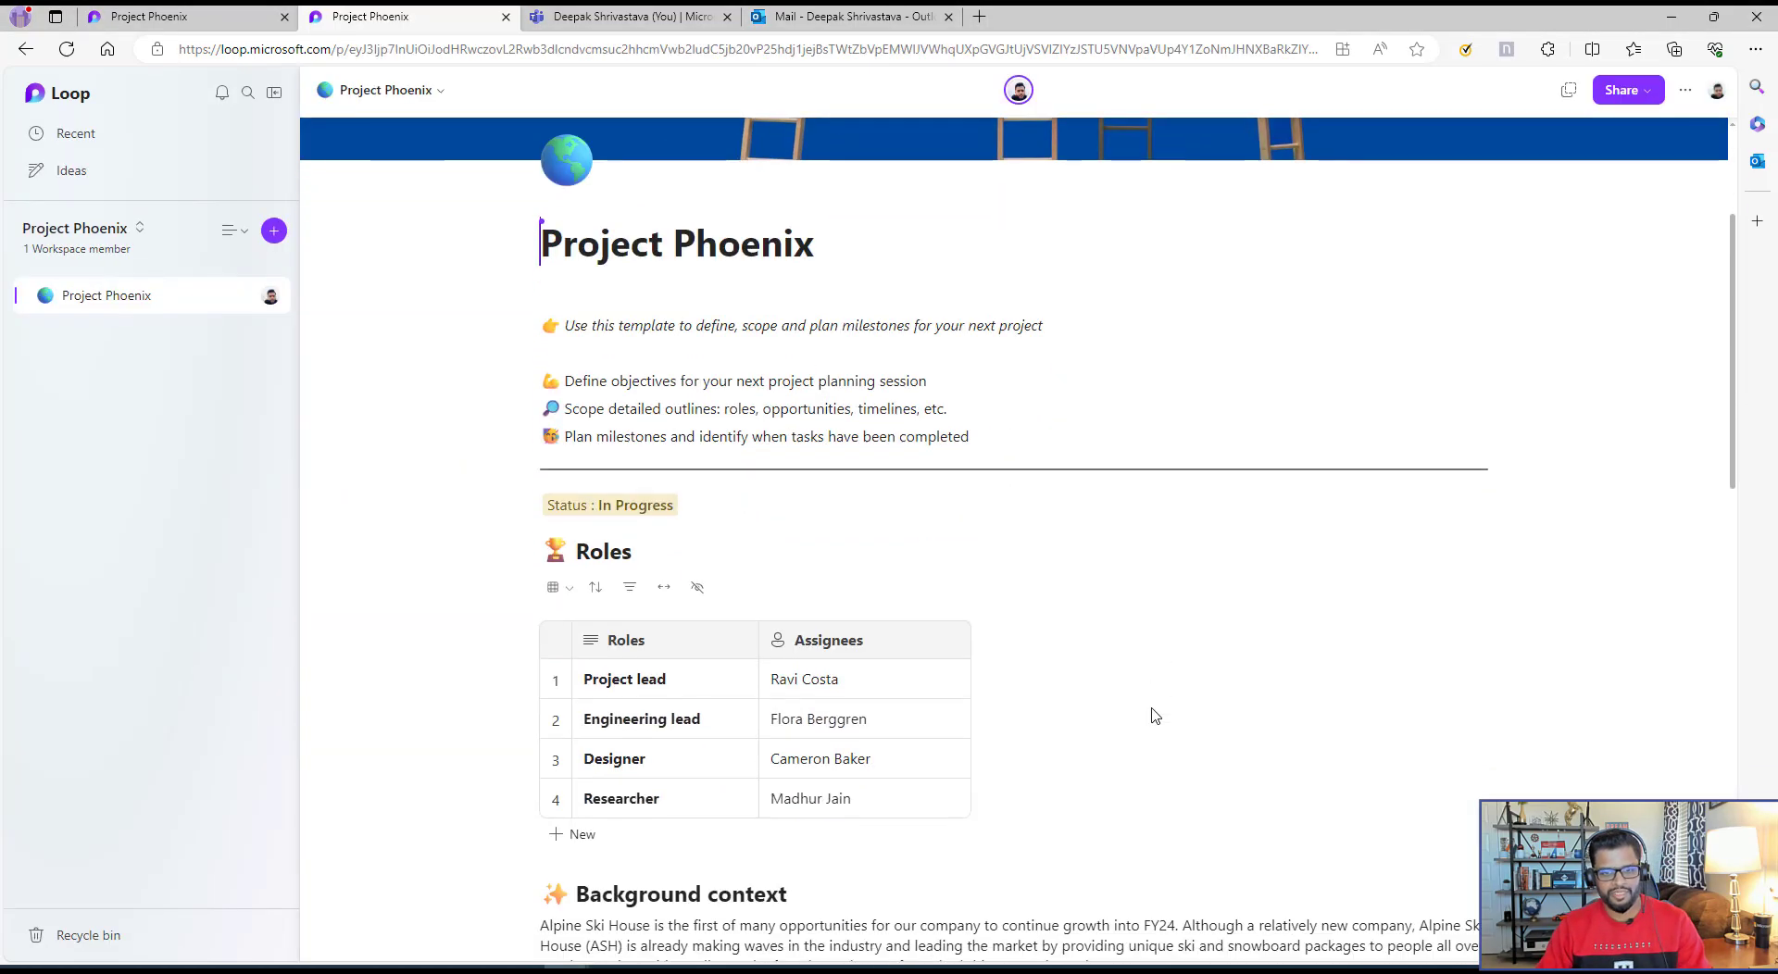
{"action": "scroll", "coordinate": [1155, 716], "scroll_direction": "down", "scroll_amount": 1}
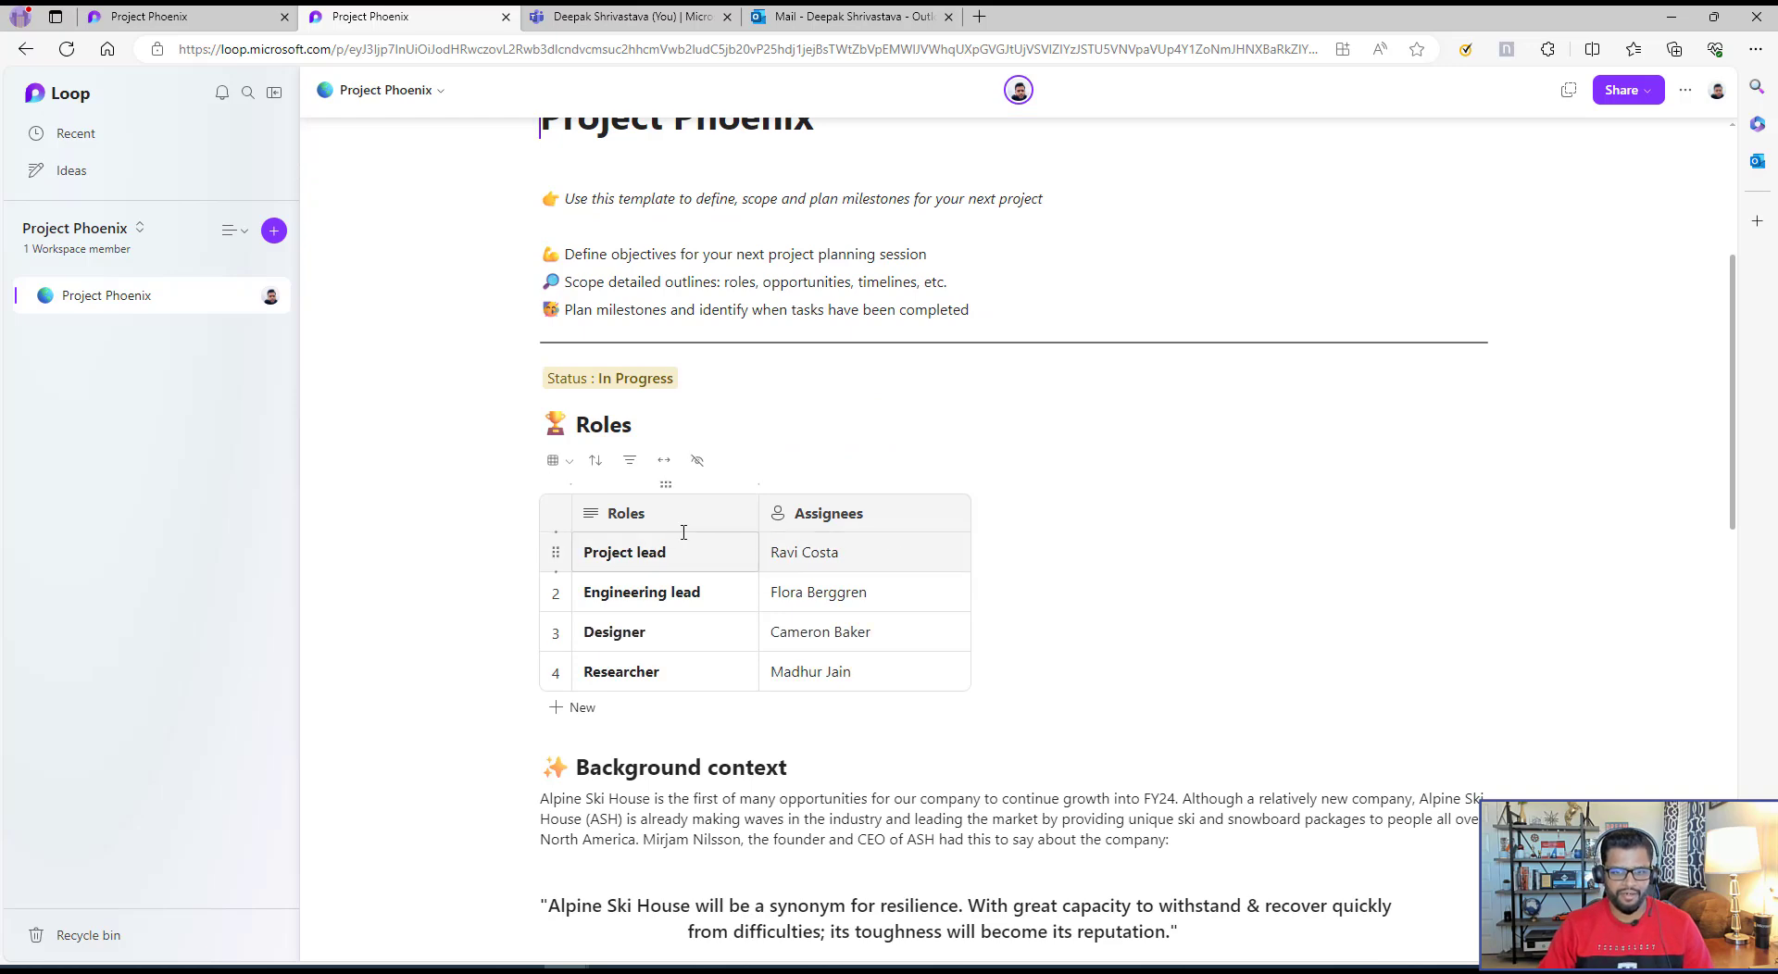
{"action": "scroll", "coordinate": [603, 537], "scroll_direction": "down", "scroll_amount": 5}
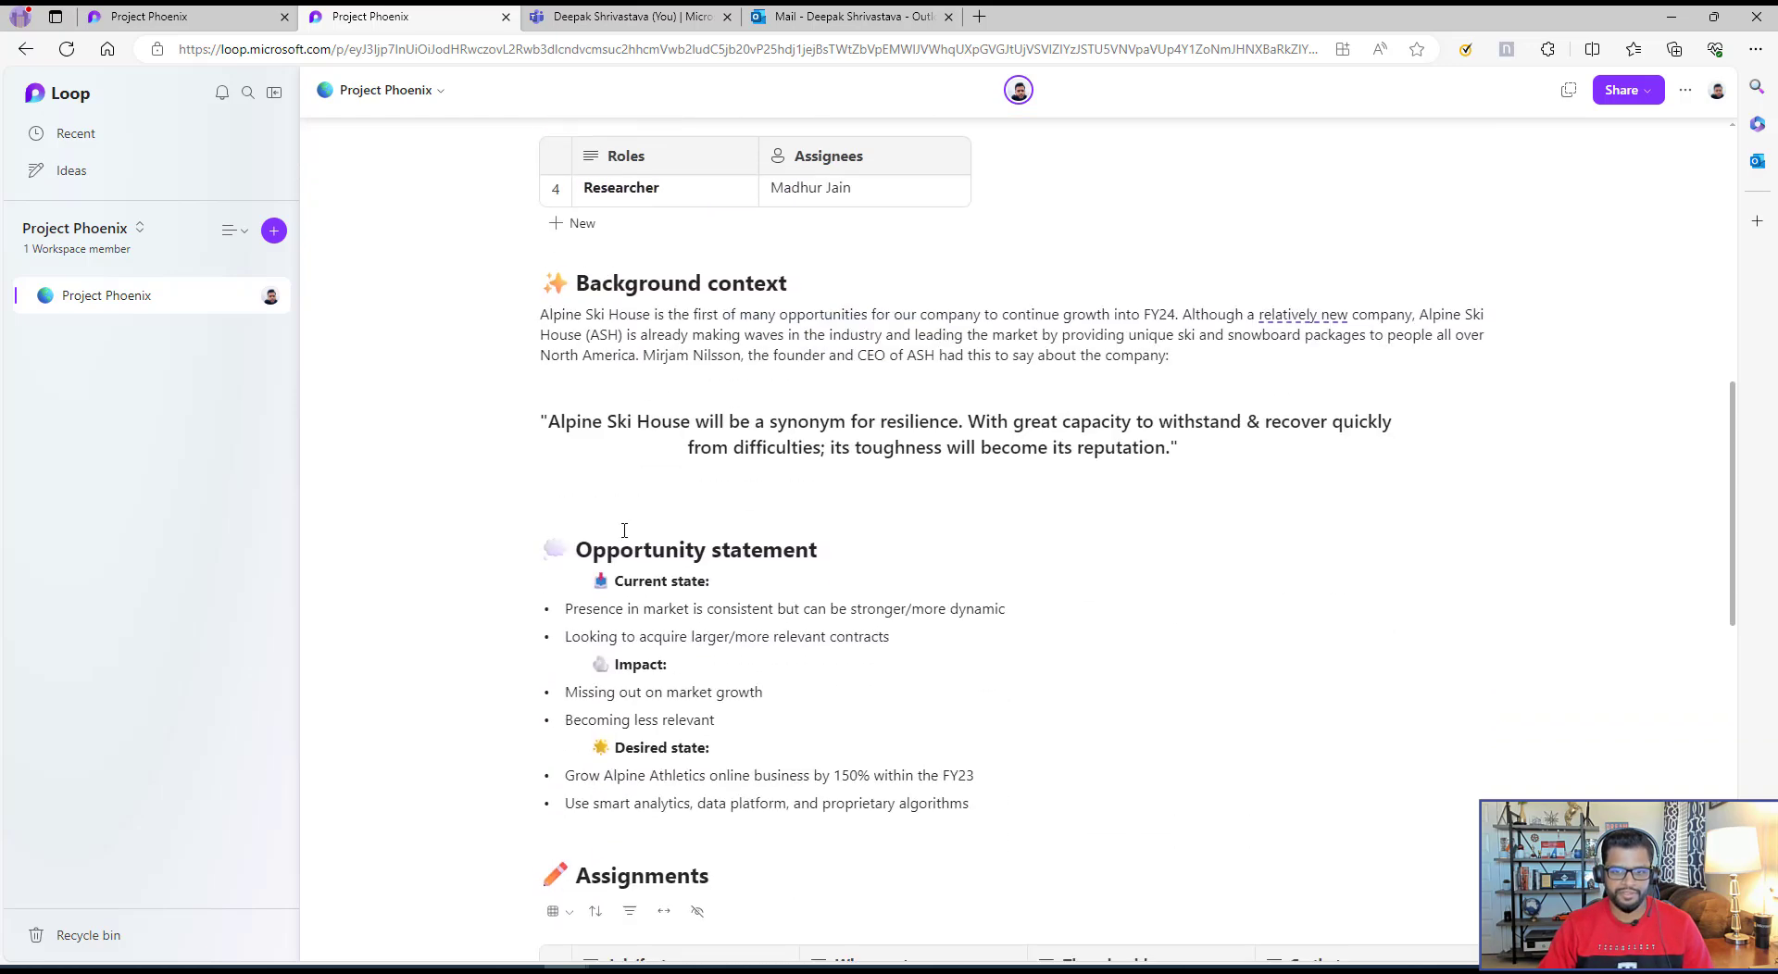
{"action": "scroll", "coordinate": [1066, 700], "scroll_direction": "down", "scroll_amount": 8}
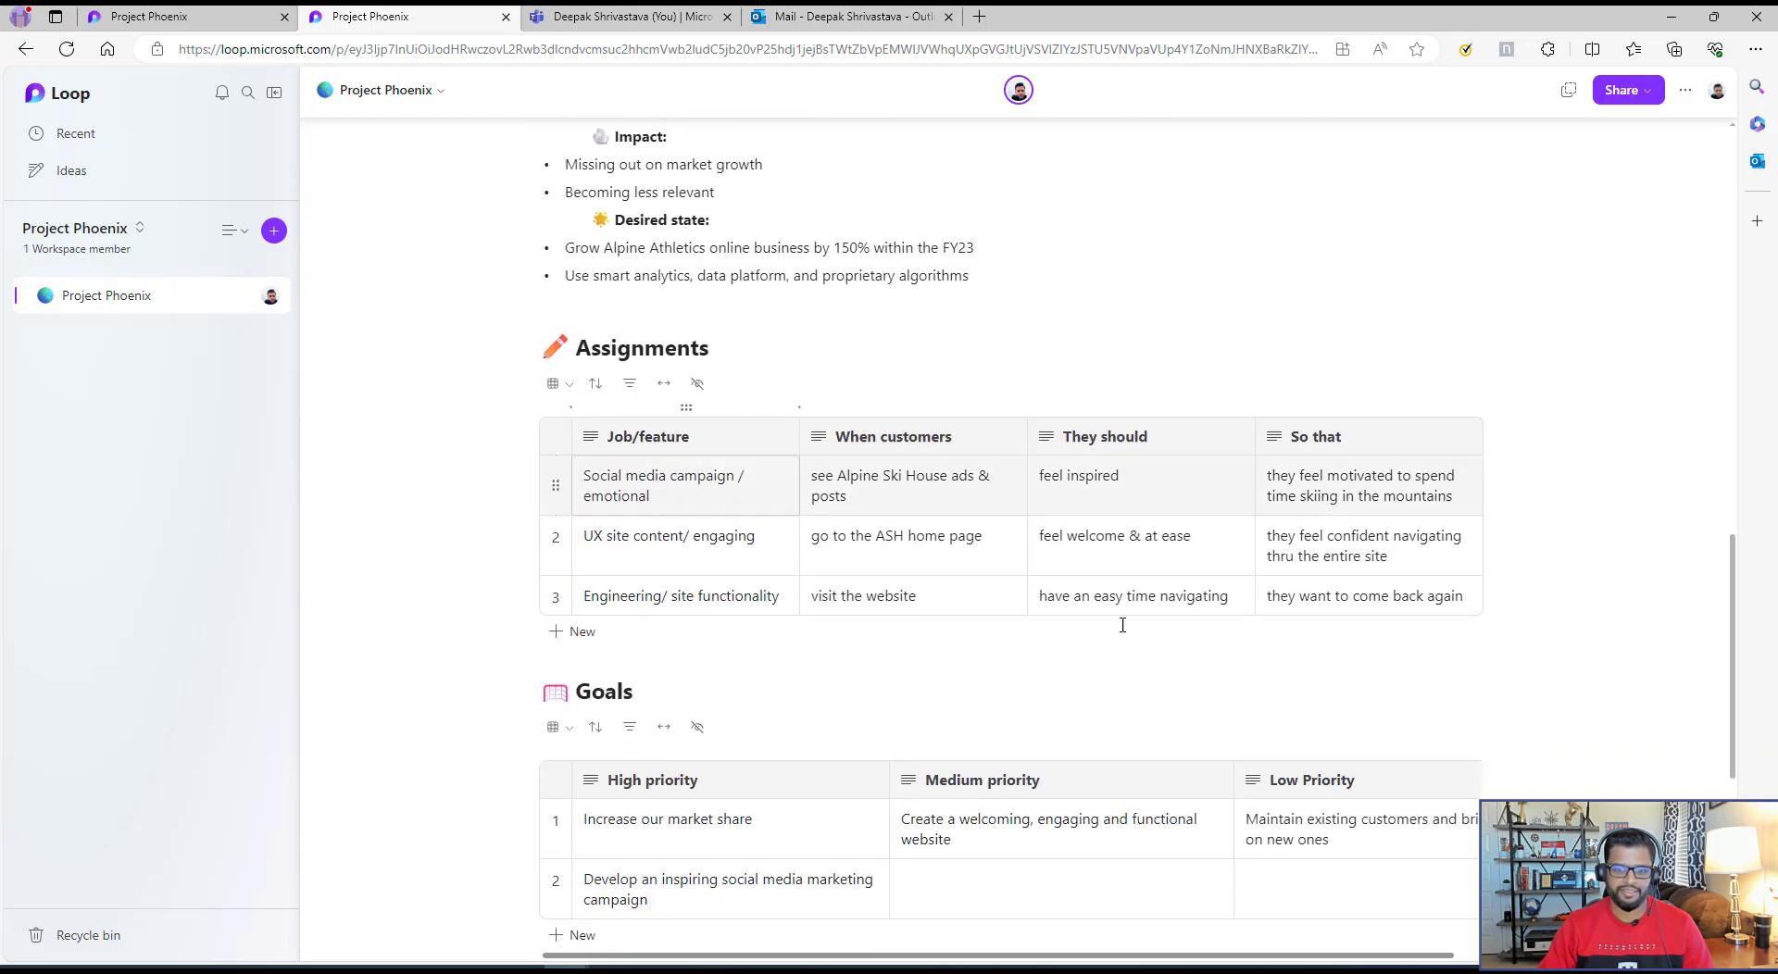
{"action": "scroll", "coordinate": [718, 453], "scroll_direction": "up", "scroll_amount": 3}
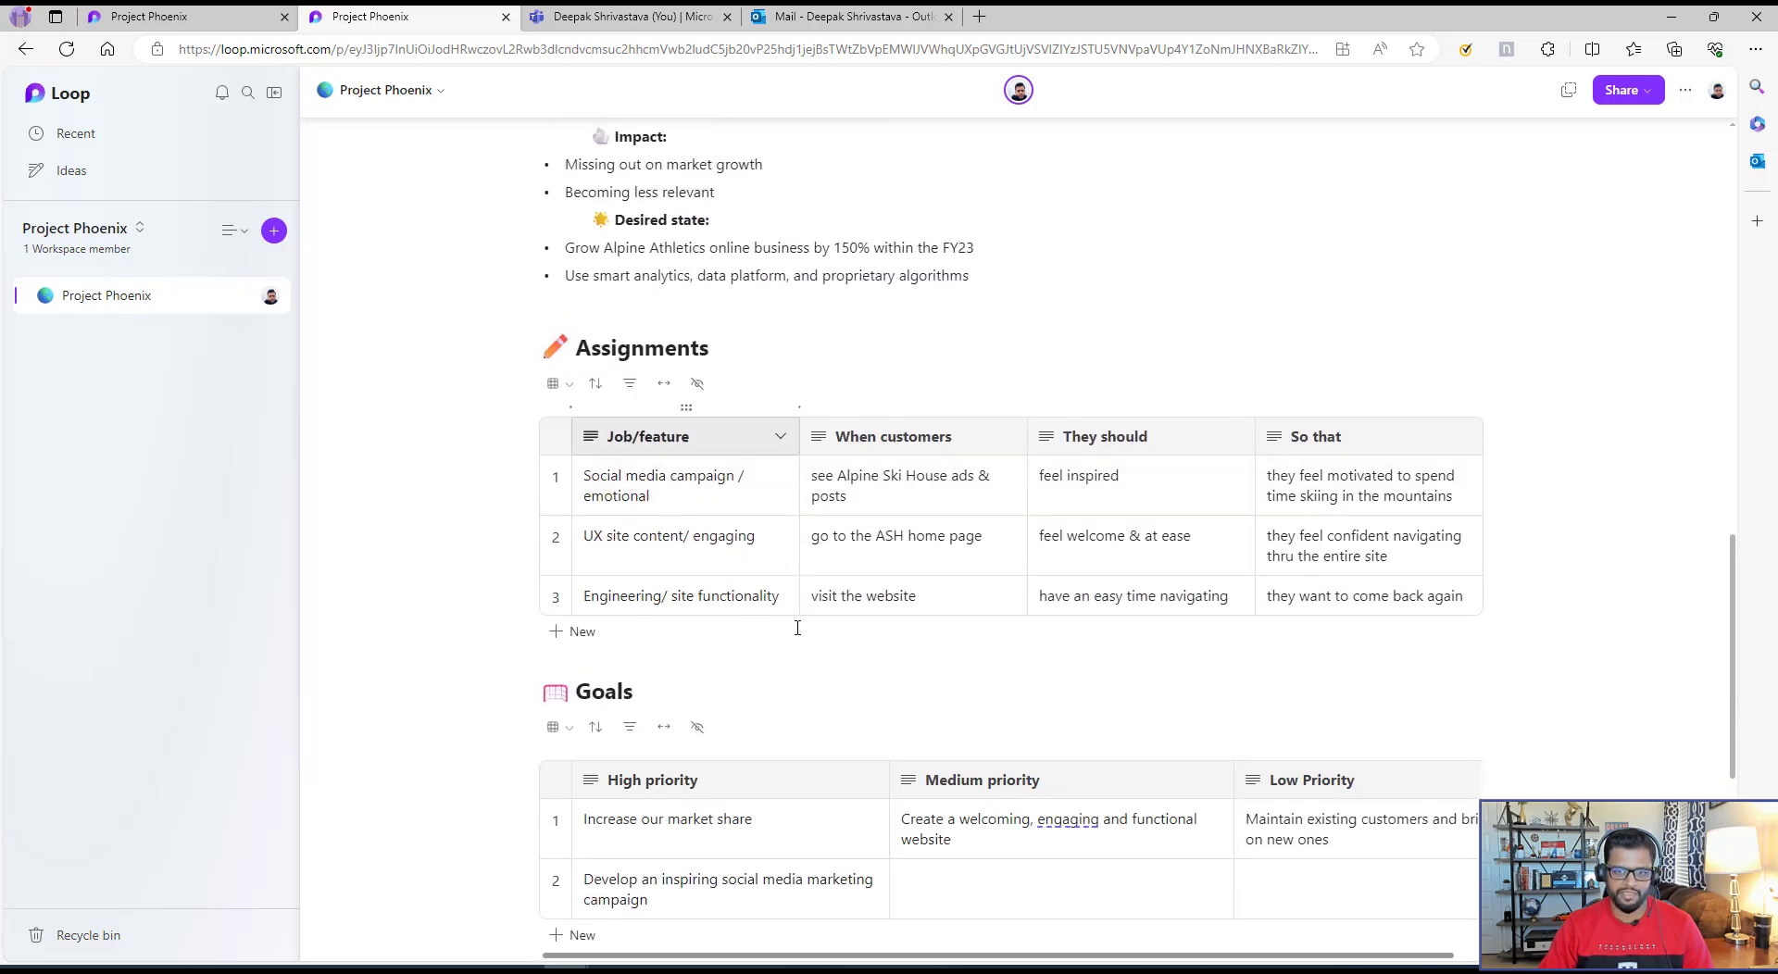
{"action": "scroll", "coordinate": [829, 734], "scroll_direction": "down", "scroll_amount": 3}
{"action": "scroll", "coordinate": [829, 735], "scroll_direction": "down", "scroll_amount": 3}
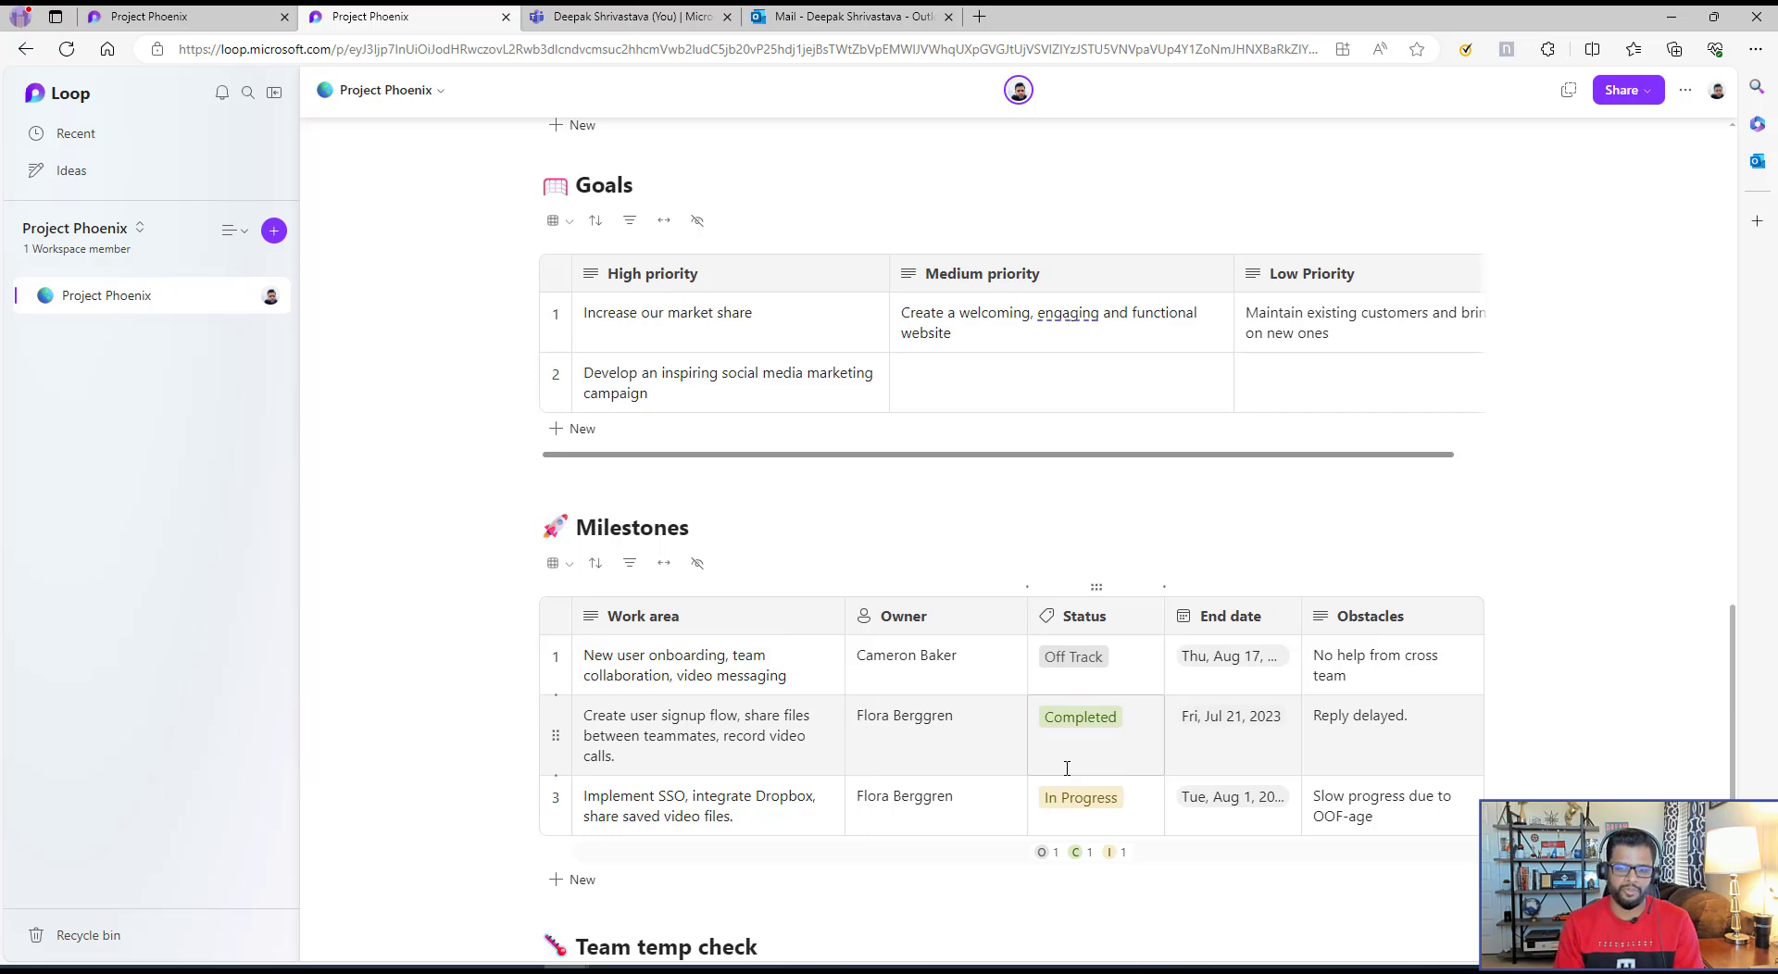
{"action": "scroll", "coordinate": [1019, 658], "scroll_direction": "up", "scroll_amount": 4}
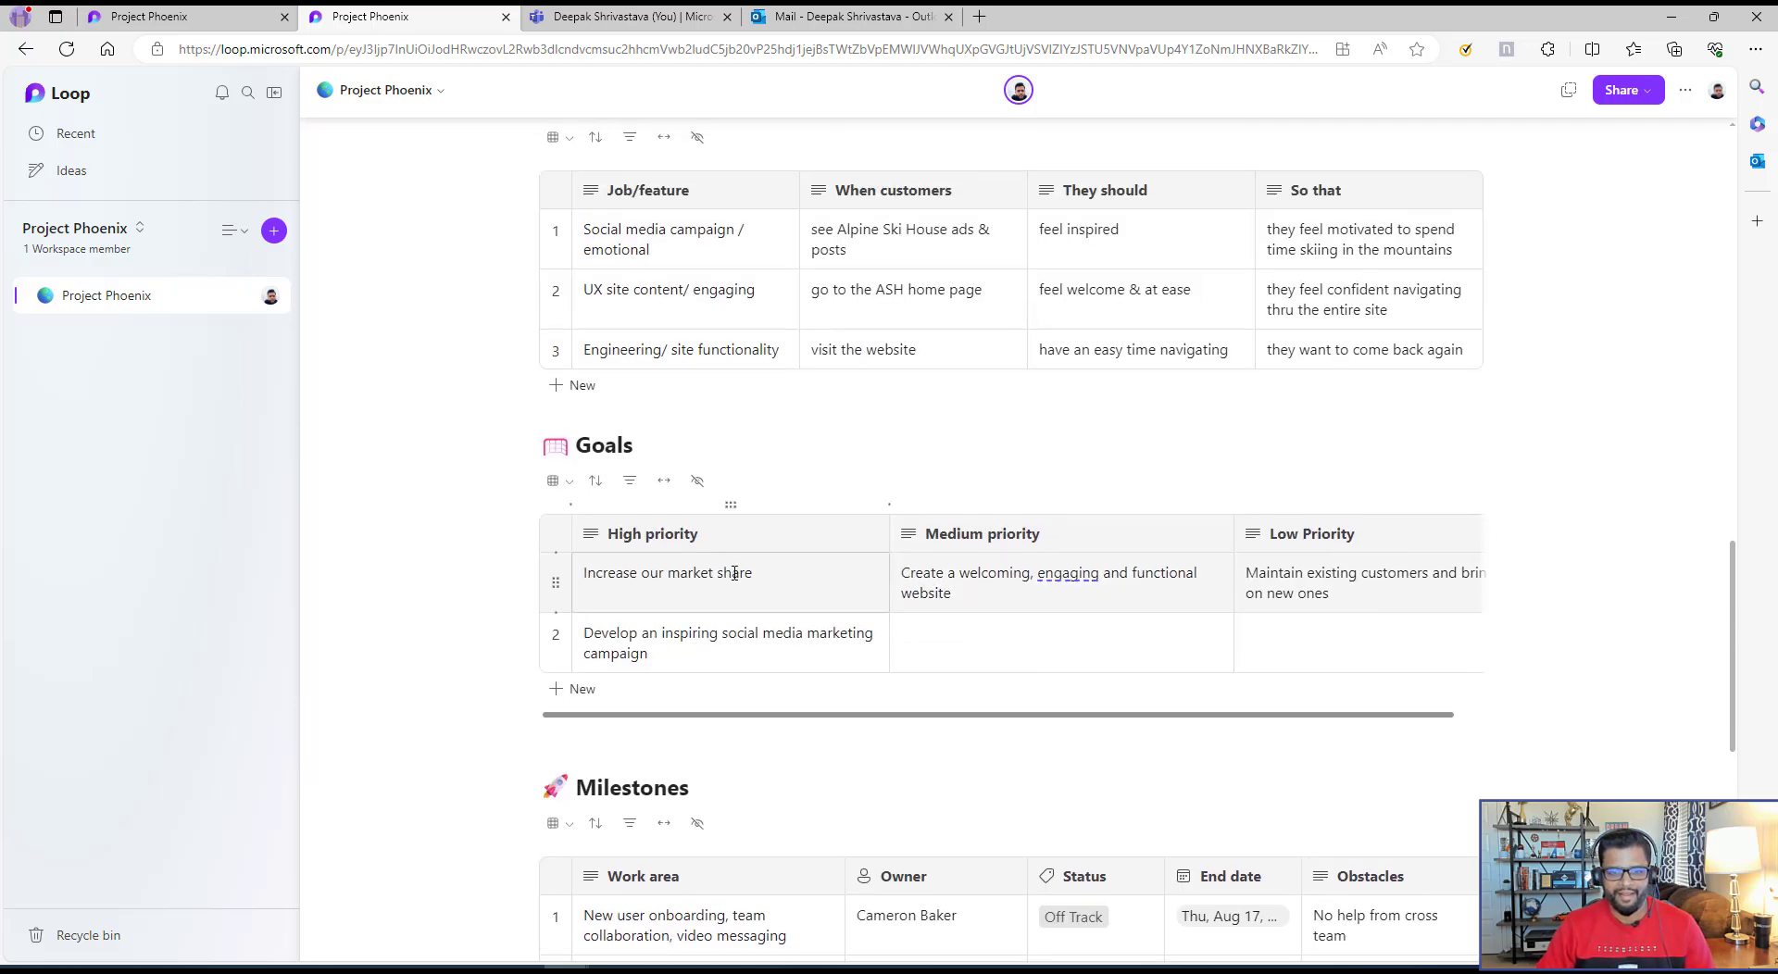
{"action": "scroll", "coordinate": [721, 418], "scroll_direction": "up", "scroll_amount": 1}
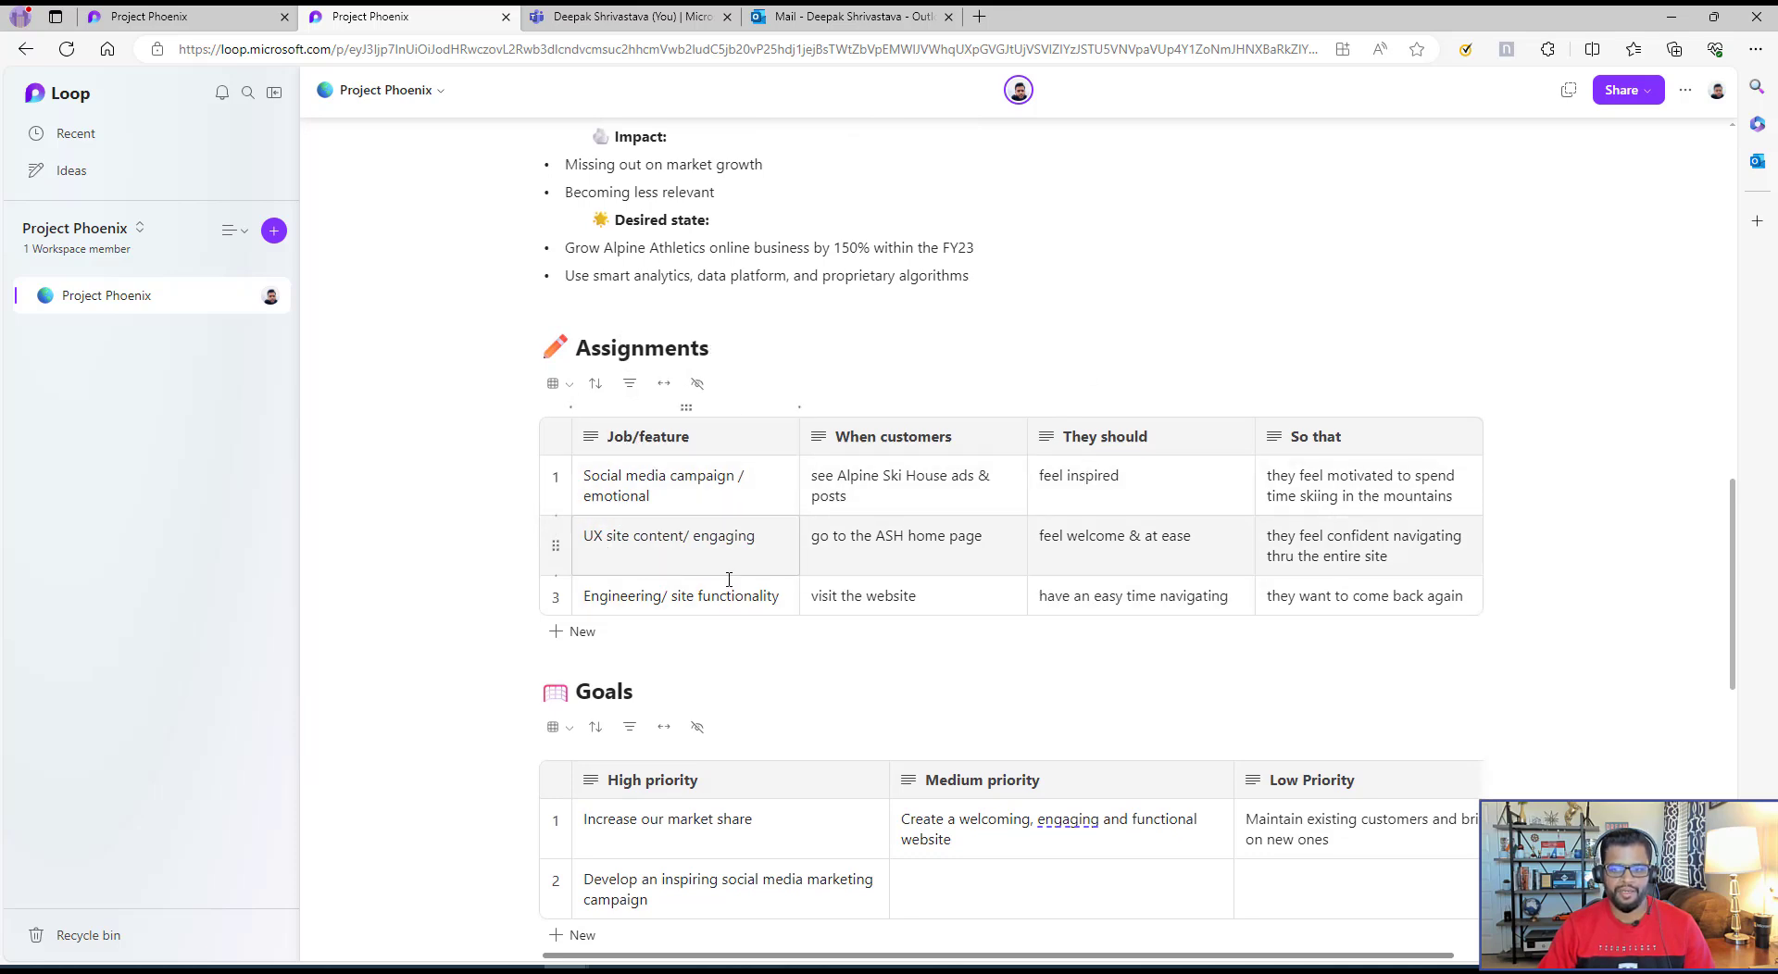
- Widen the Assignments table to full width, make it a Loop component and copy its link
{"action": "left_click", "coordinate": [665, 387]}
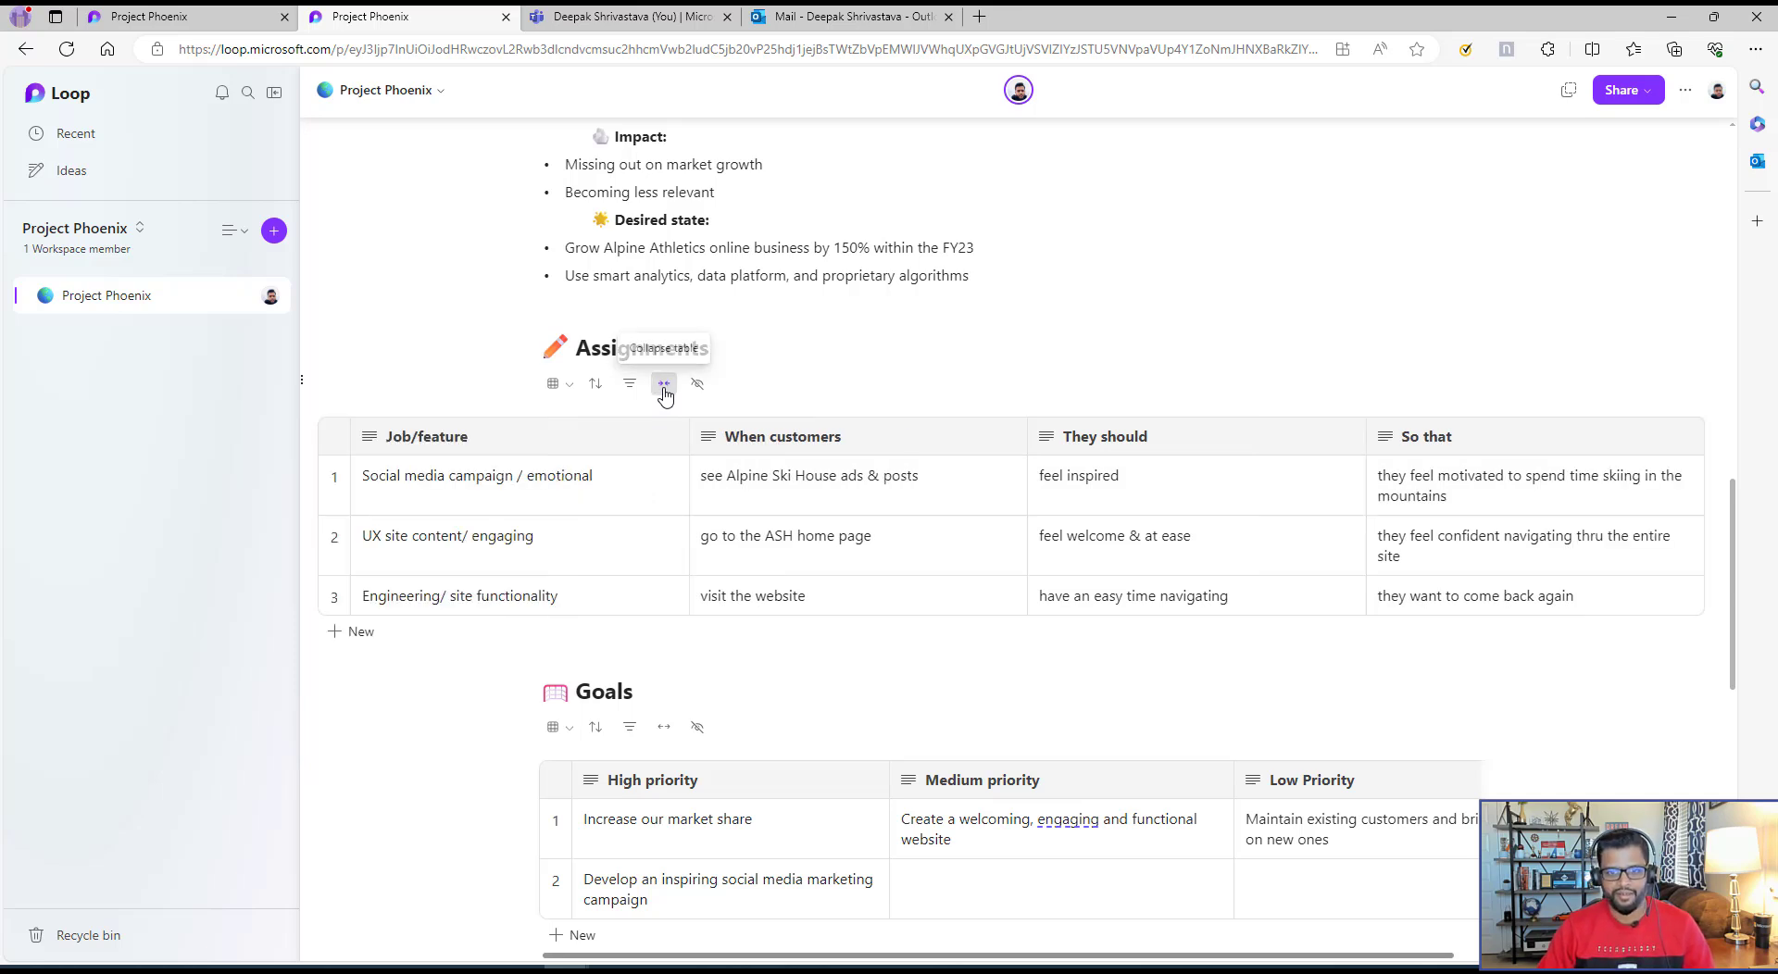
{"action": "left_click", "coordinate": [302, 381]}
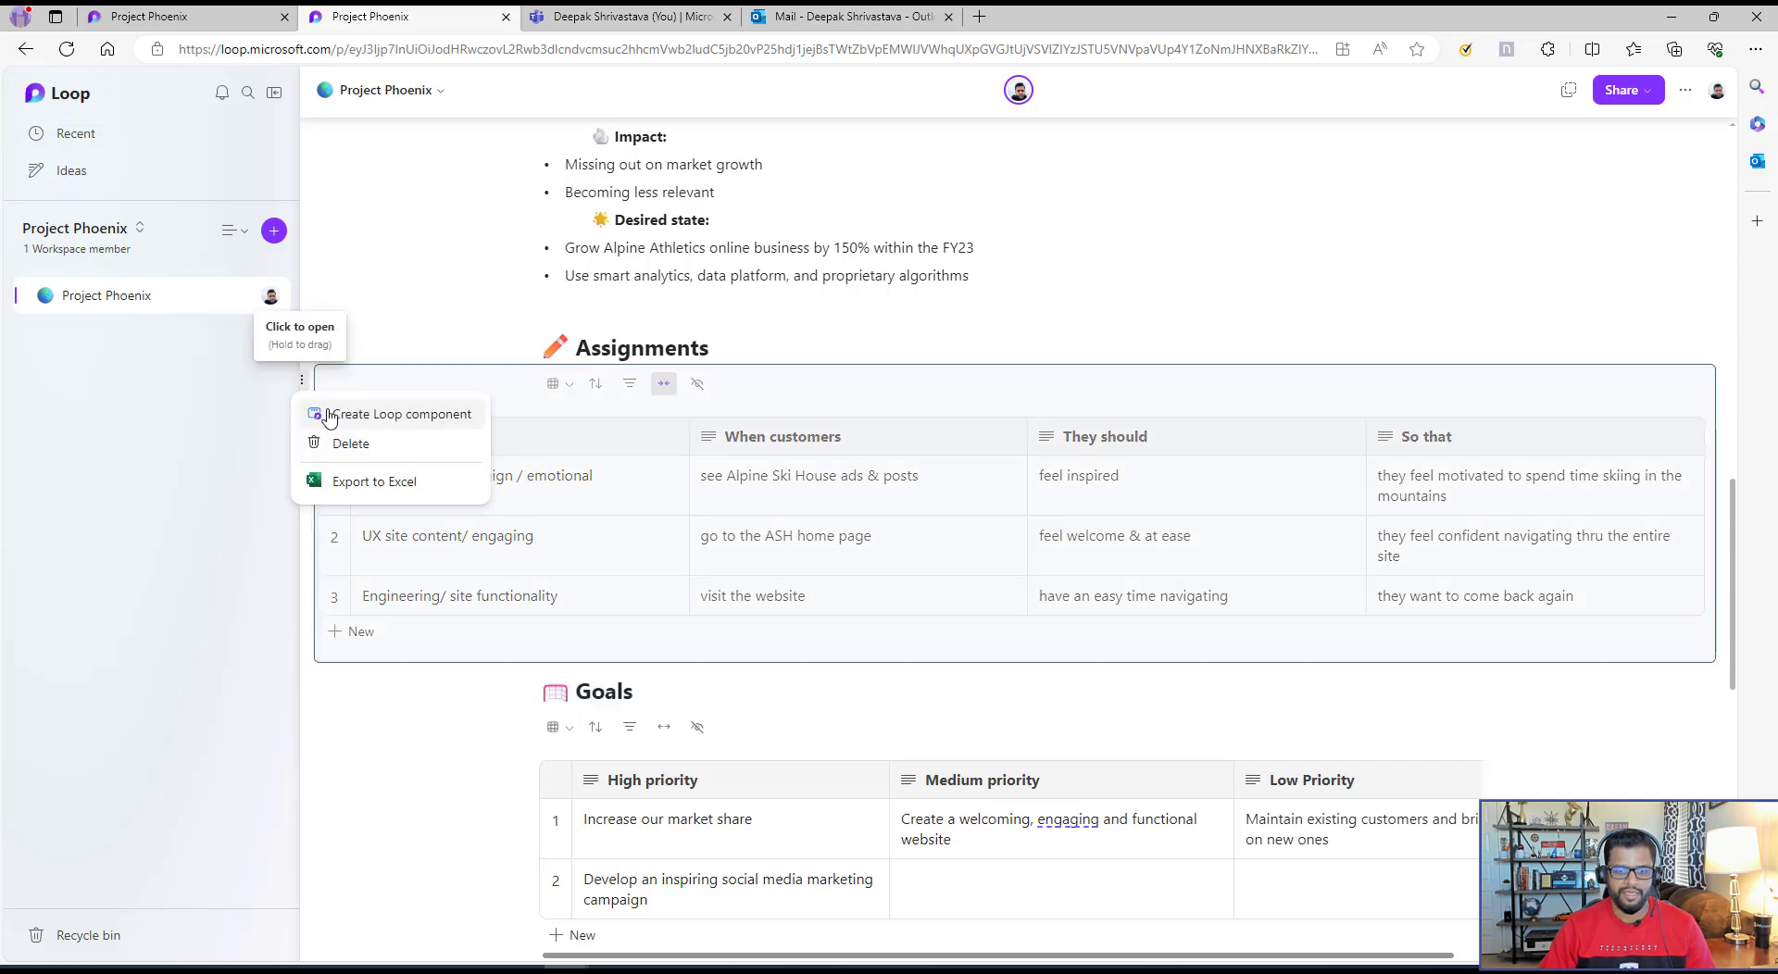
{"action": "left_click", "coordinate": [389, 442]}
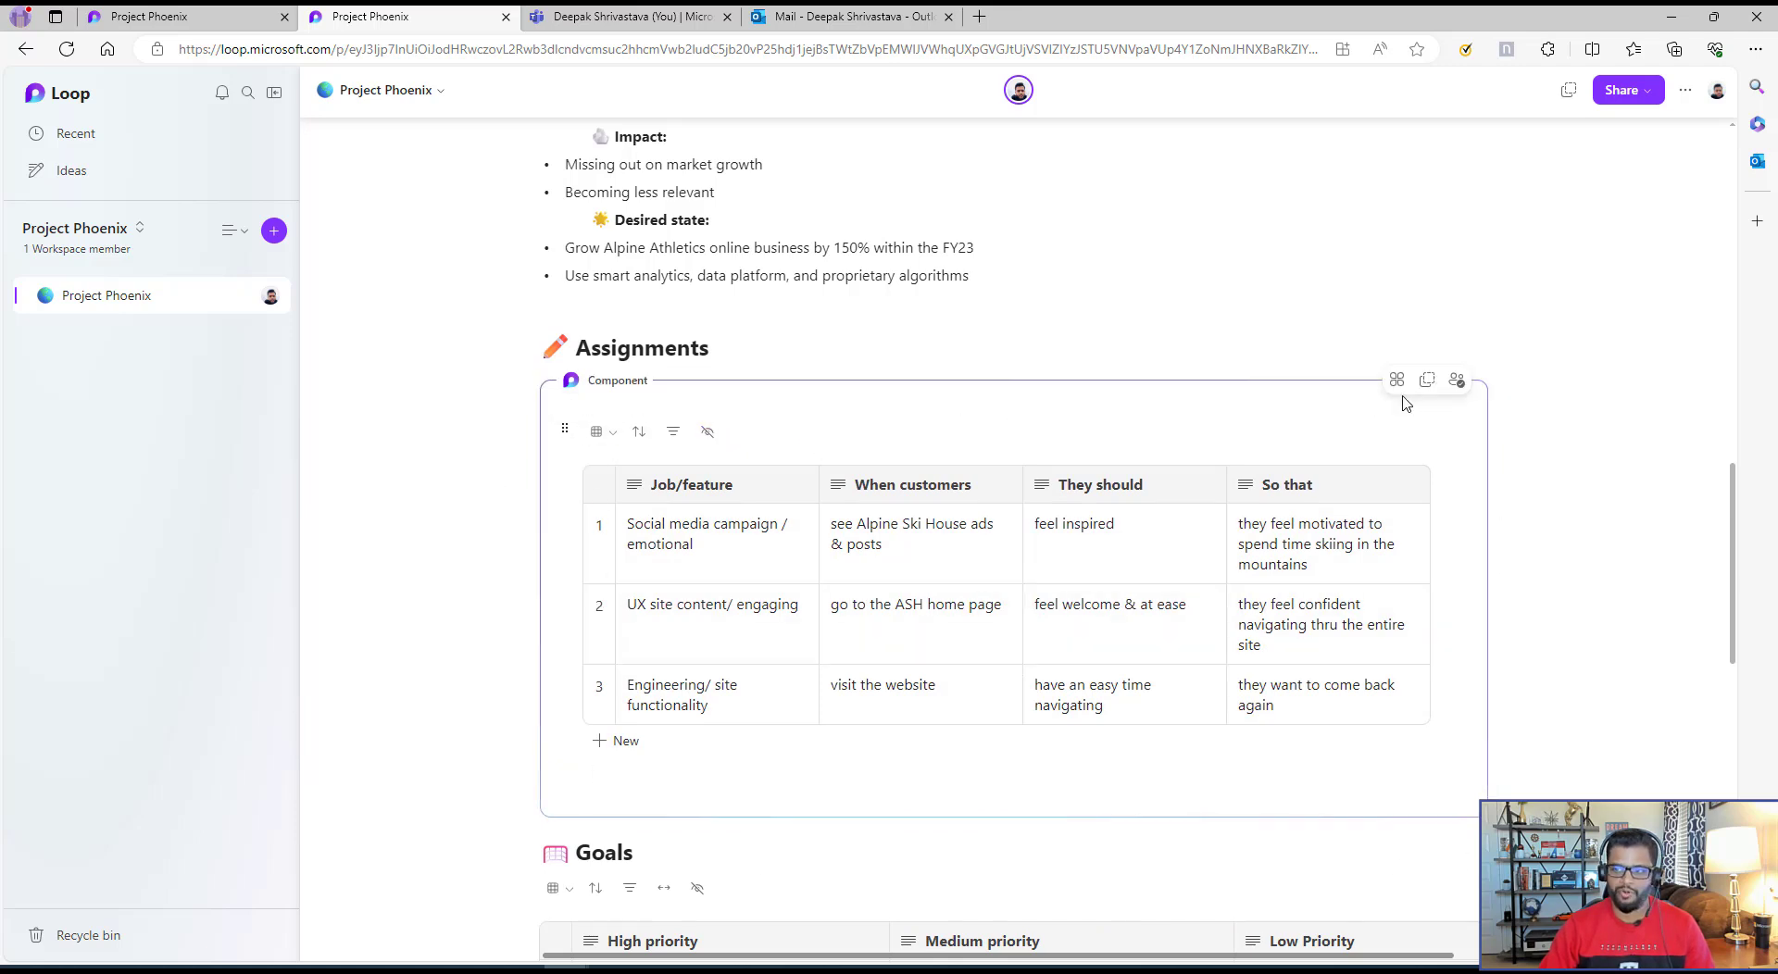
{"action": "left_click", "coordinate": [1428, 380]}
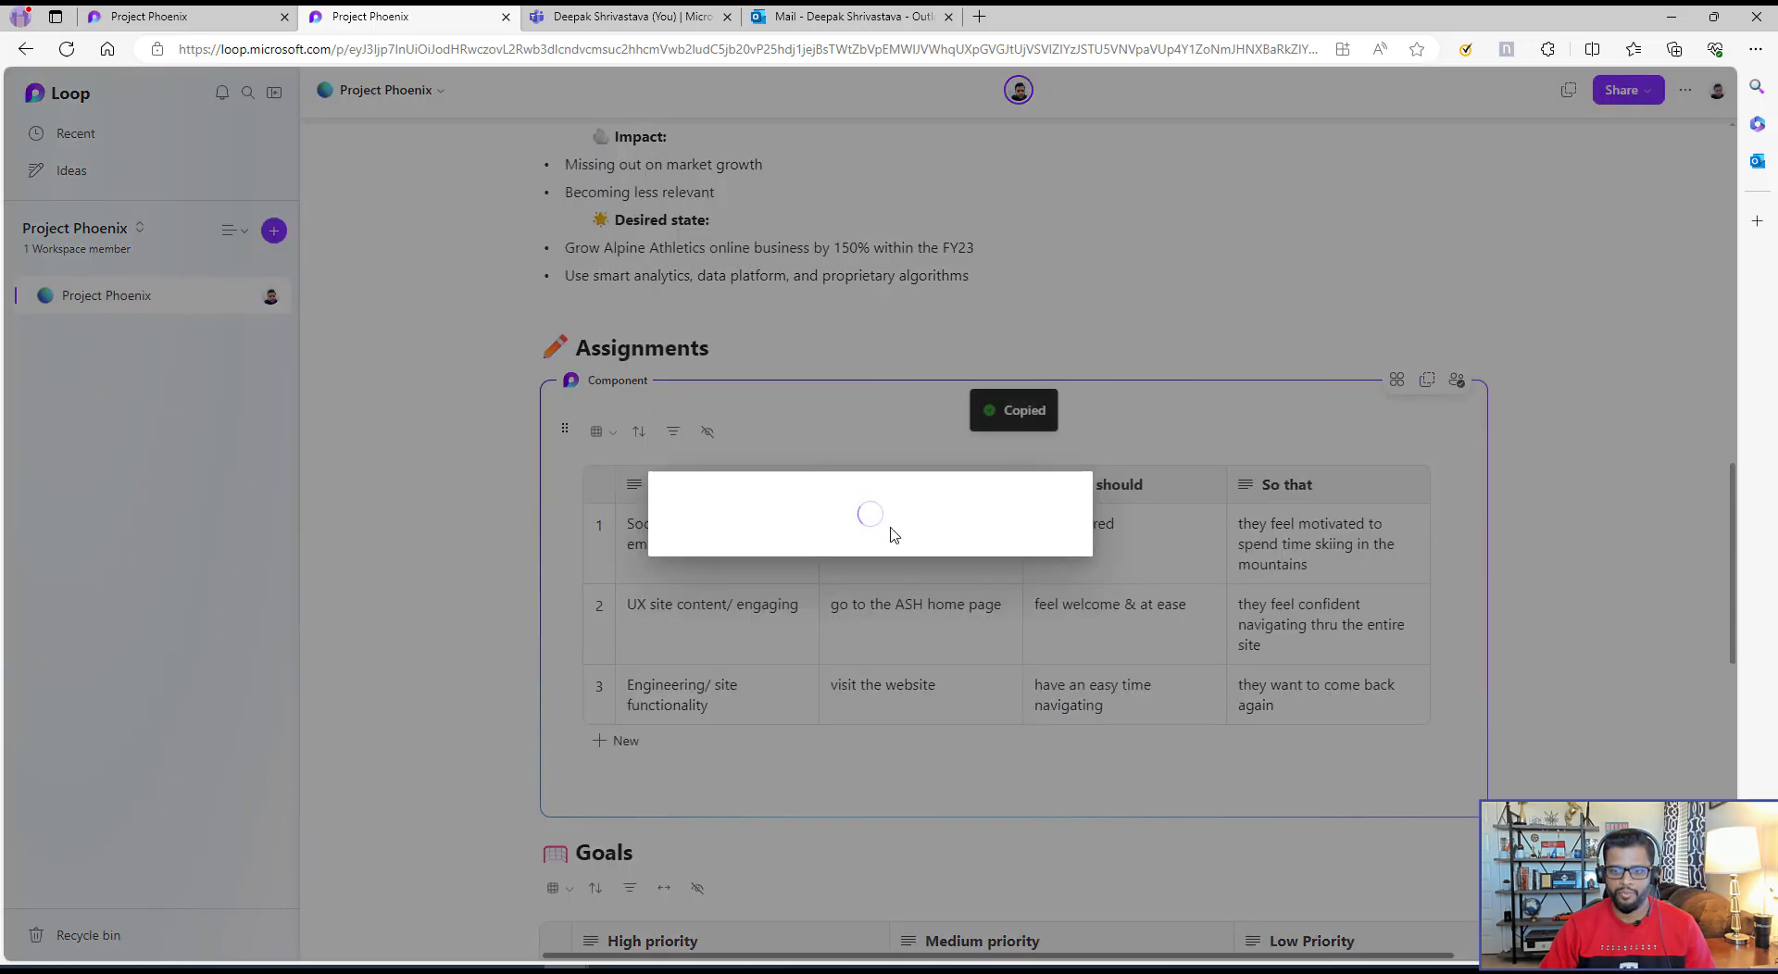
- Paste the copied component into the colleague's Teams chat message
{"action": "left_click", "coordinate": [630, 16]}
{"action": "left_click", "coordinate": [240, 341]}
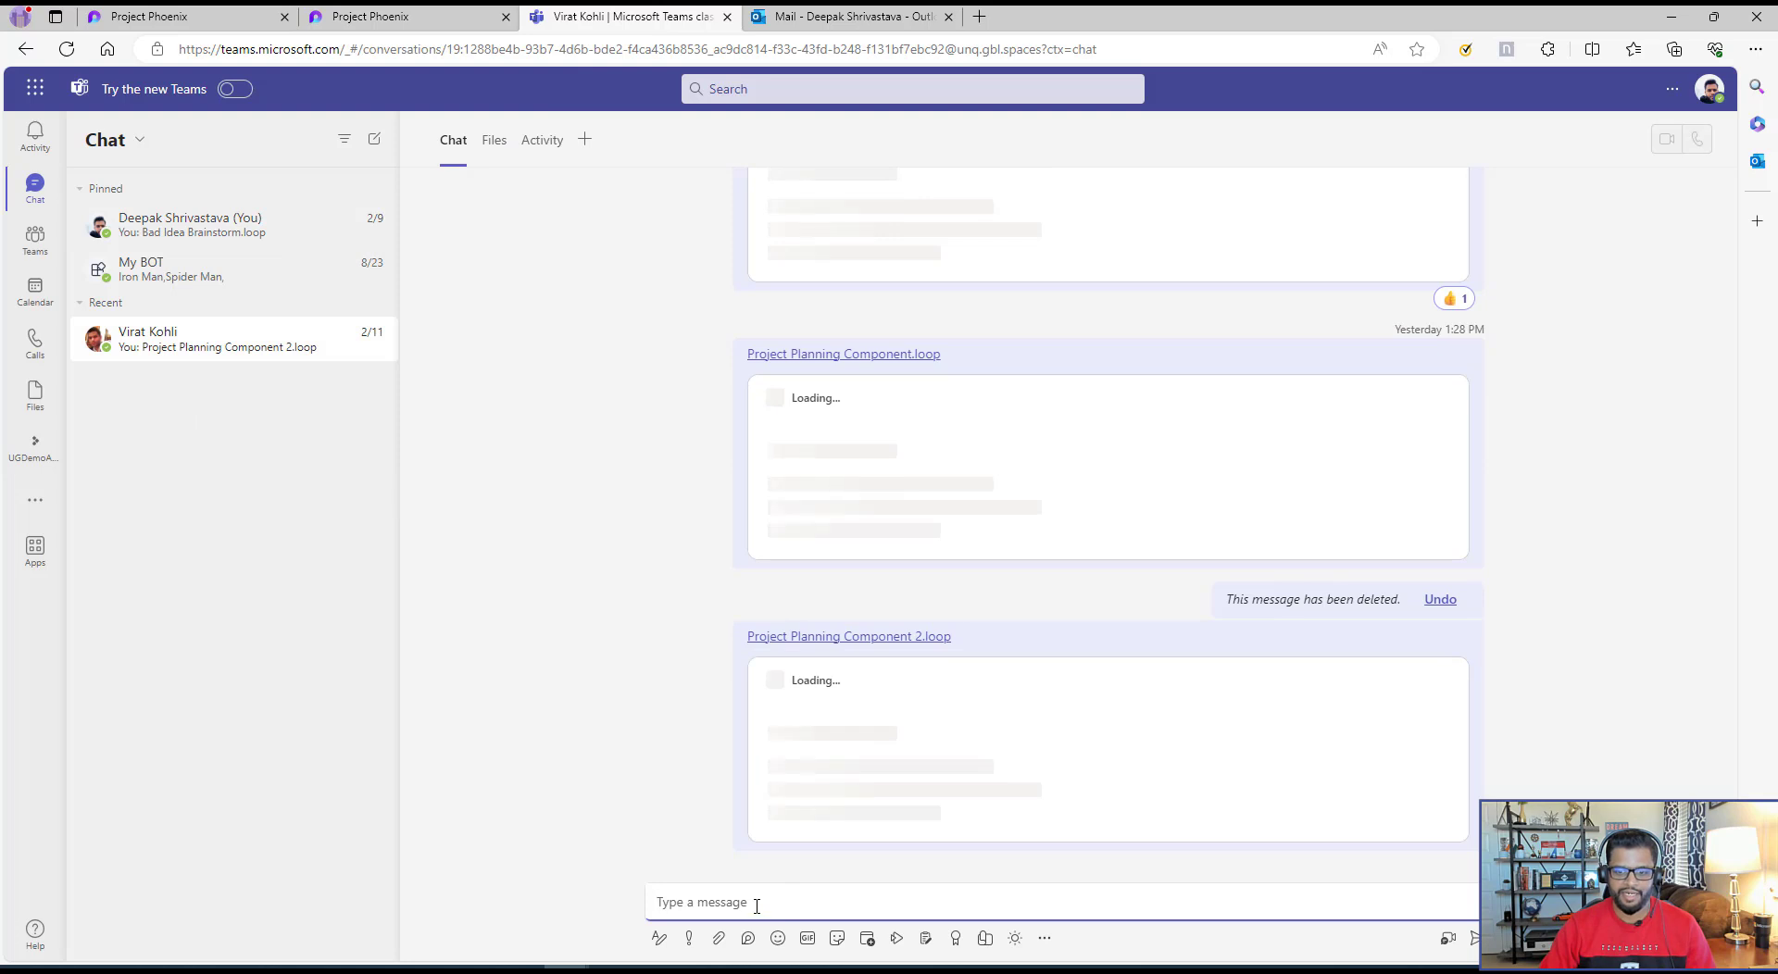
{"action": "key", "text": "ctrl+v"}
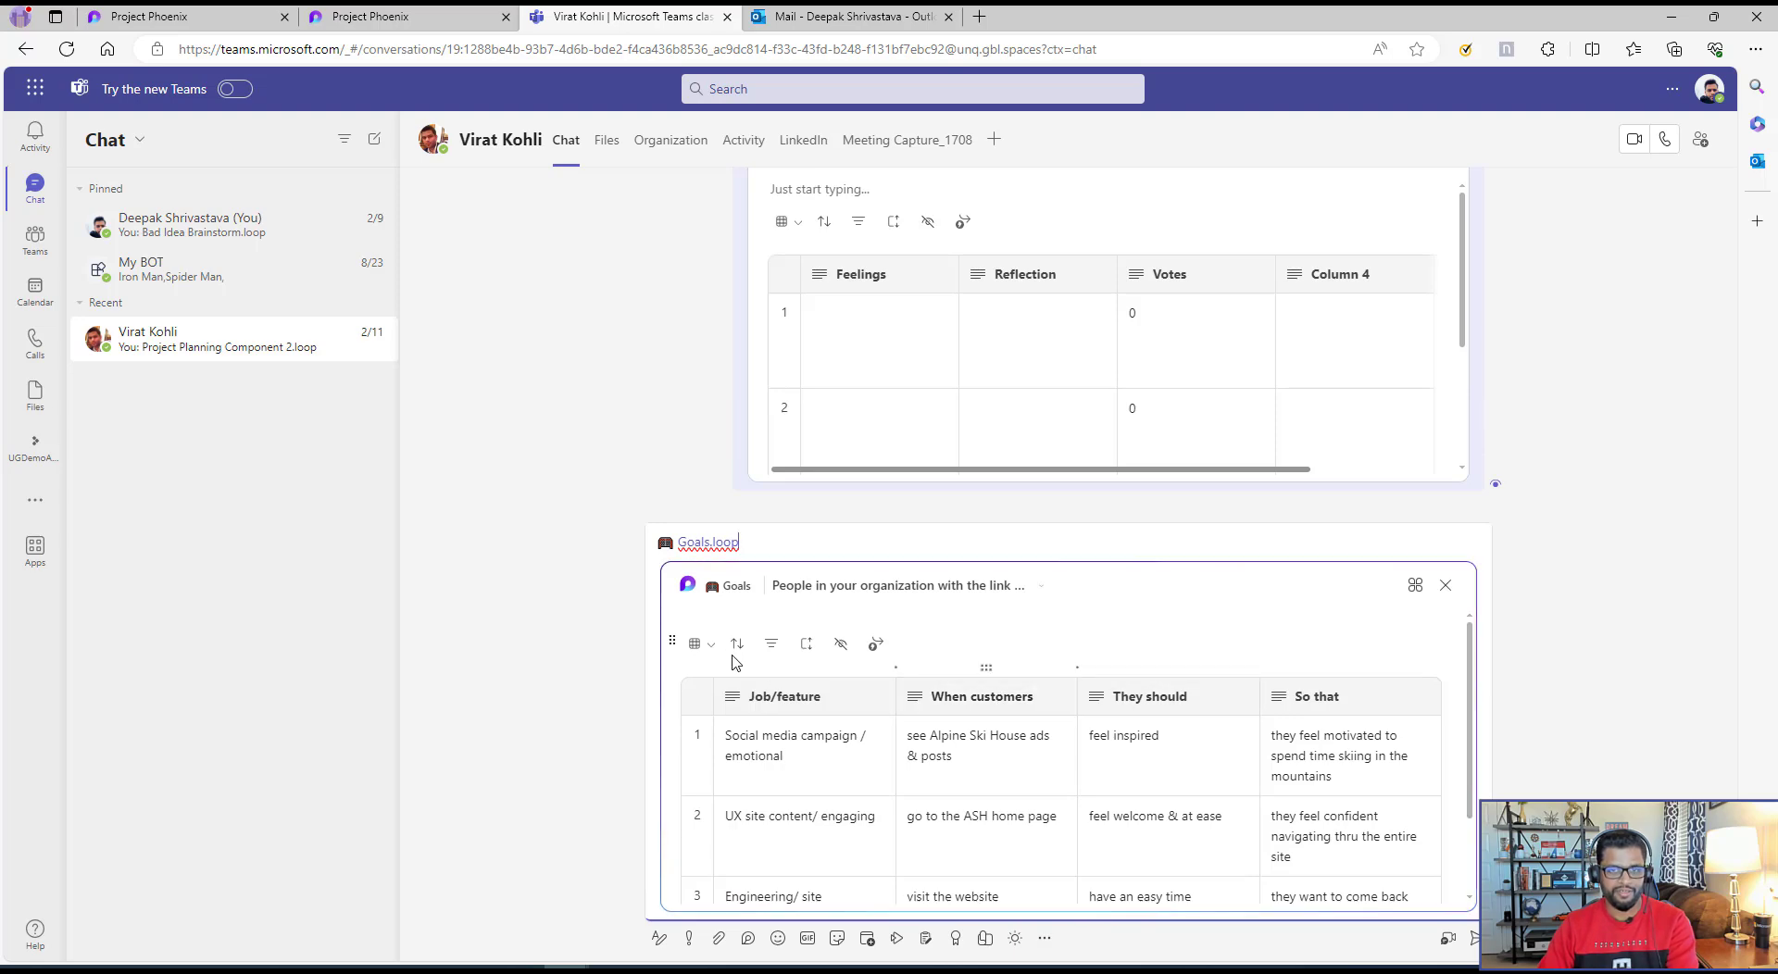
- Dismiss Loop's Link copied confirmation, then send the Goals.loop component in the chat
{"action": "left_click", "coordinate": [450, 16]}
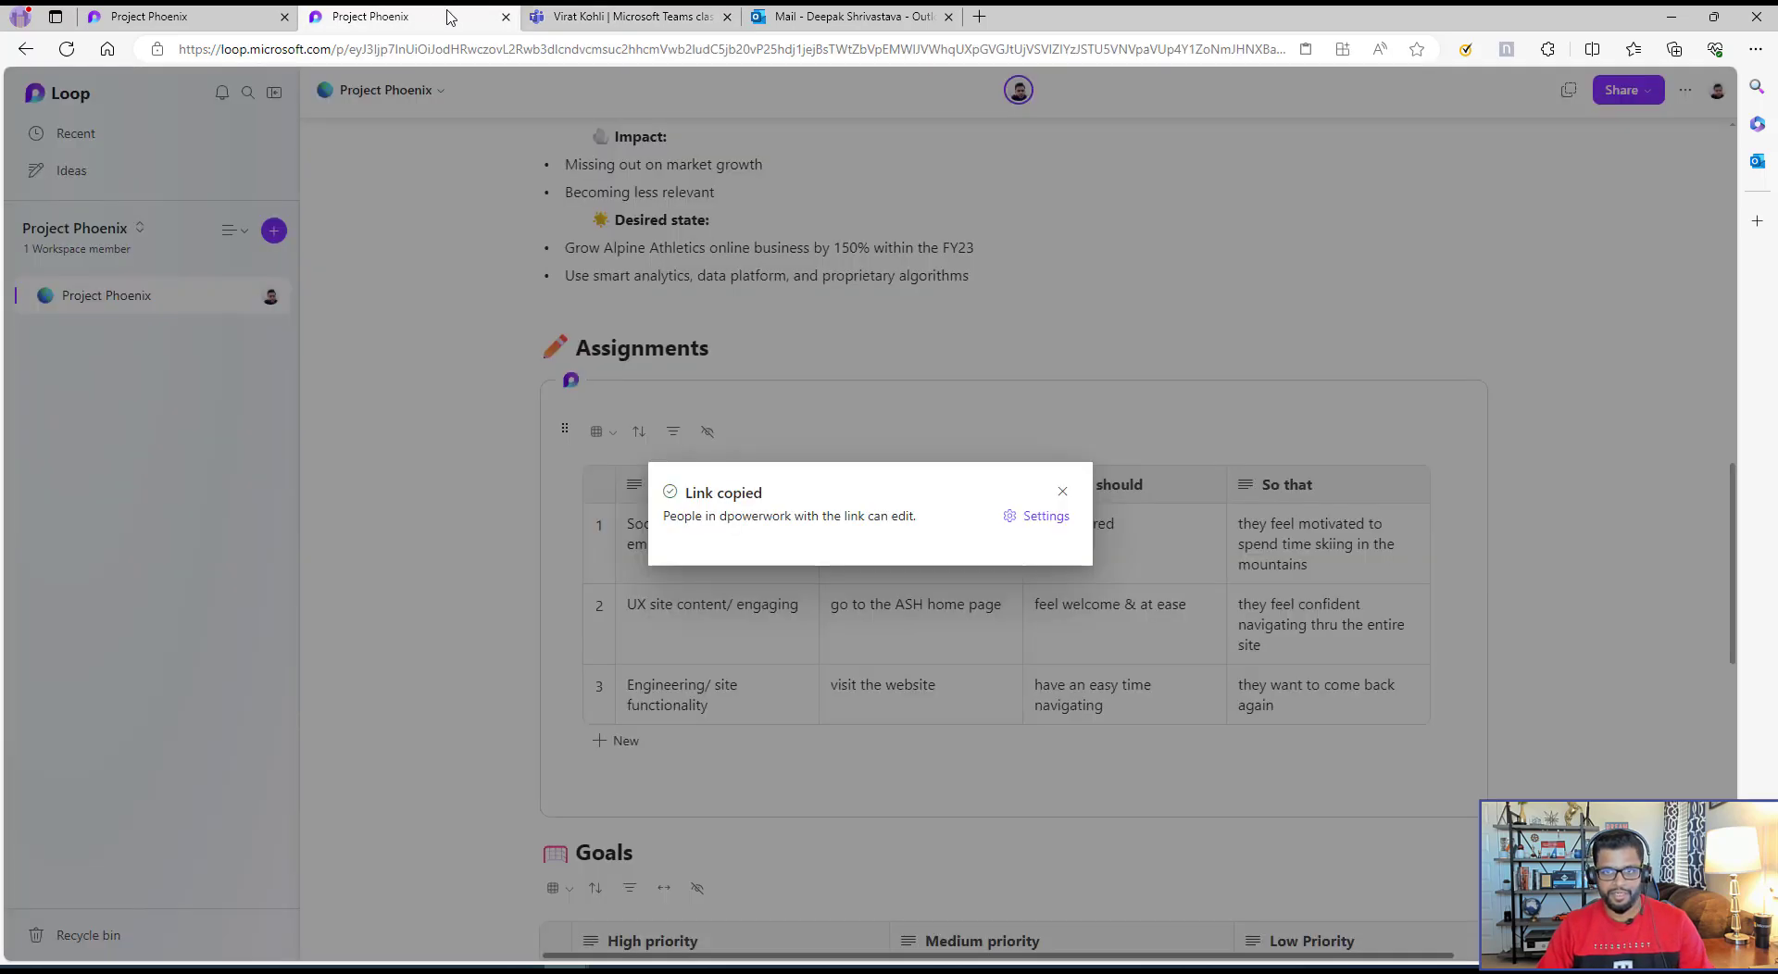
{"action": "left_click", "coordinate": [1063, 491]}
{"action": "left_click", "coordinate": [641, 20]}
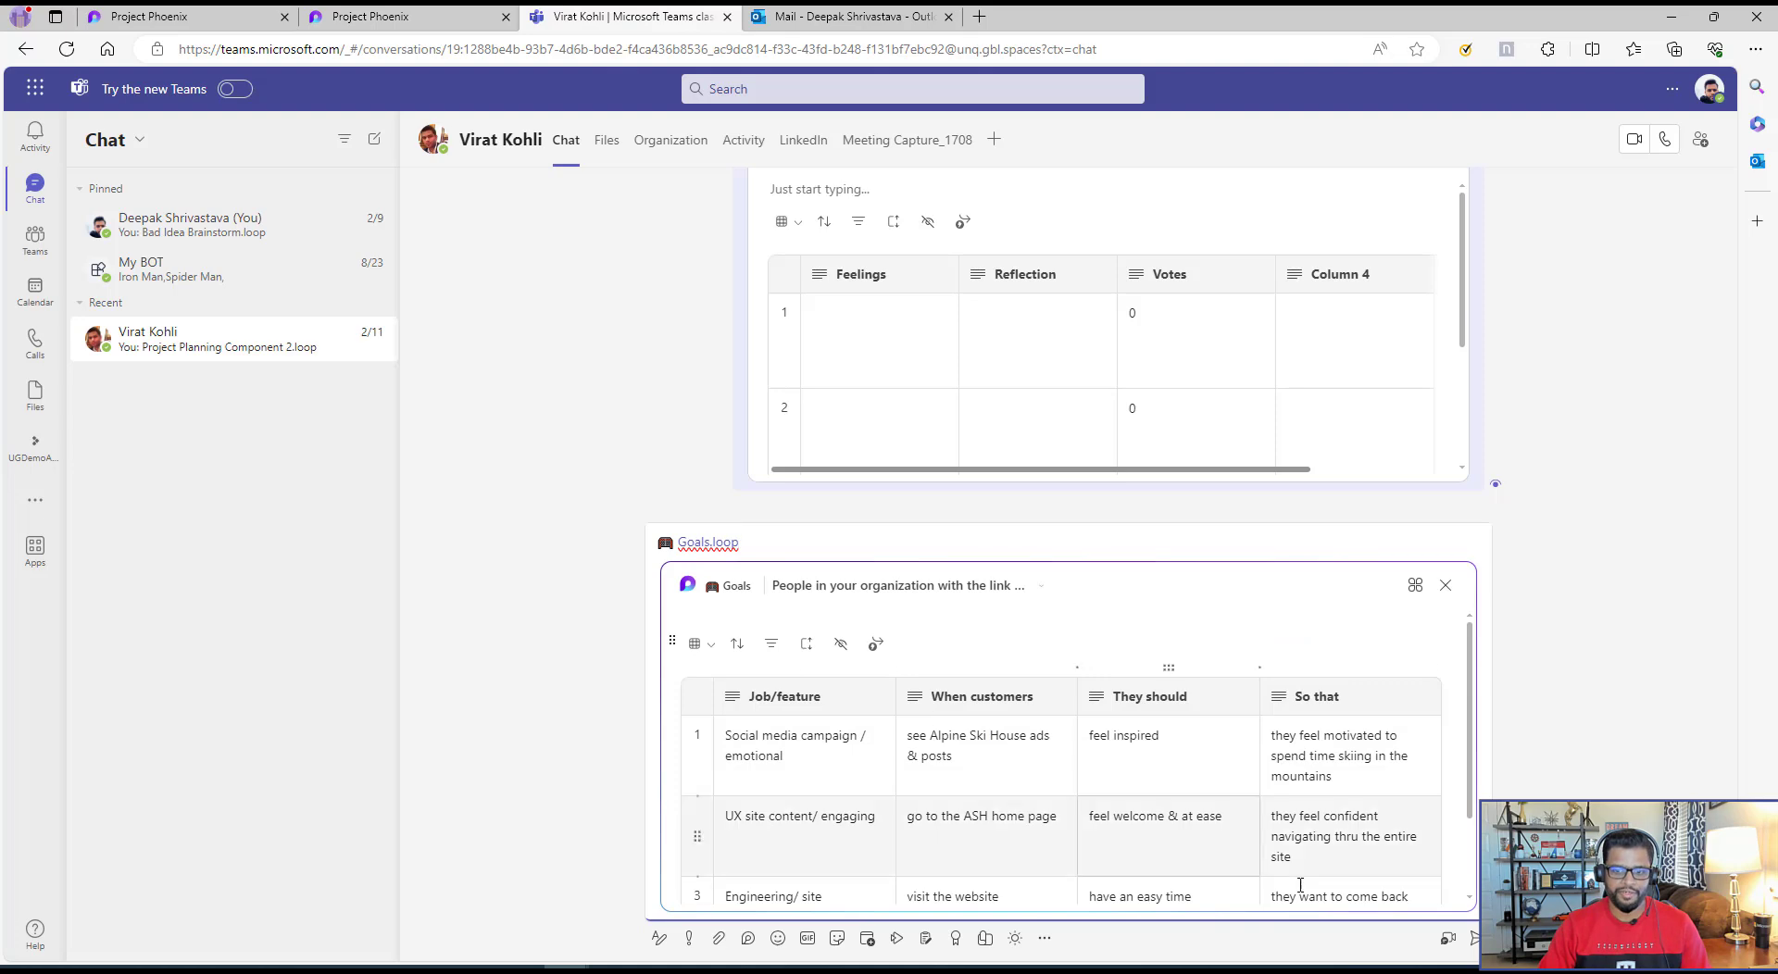
{"action": "left_click", "coordinate": [1474, 940]}
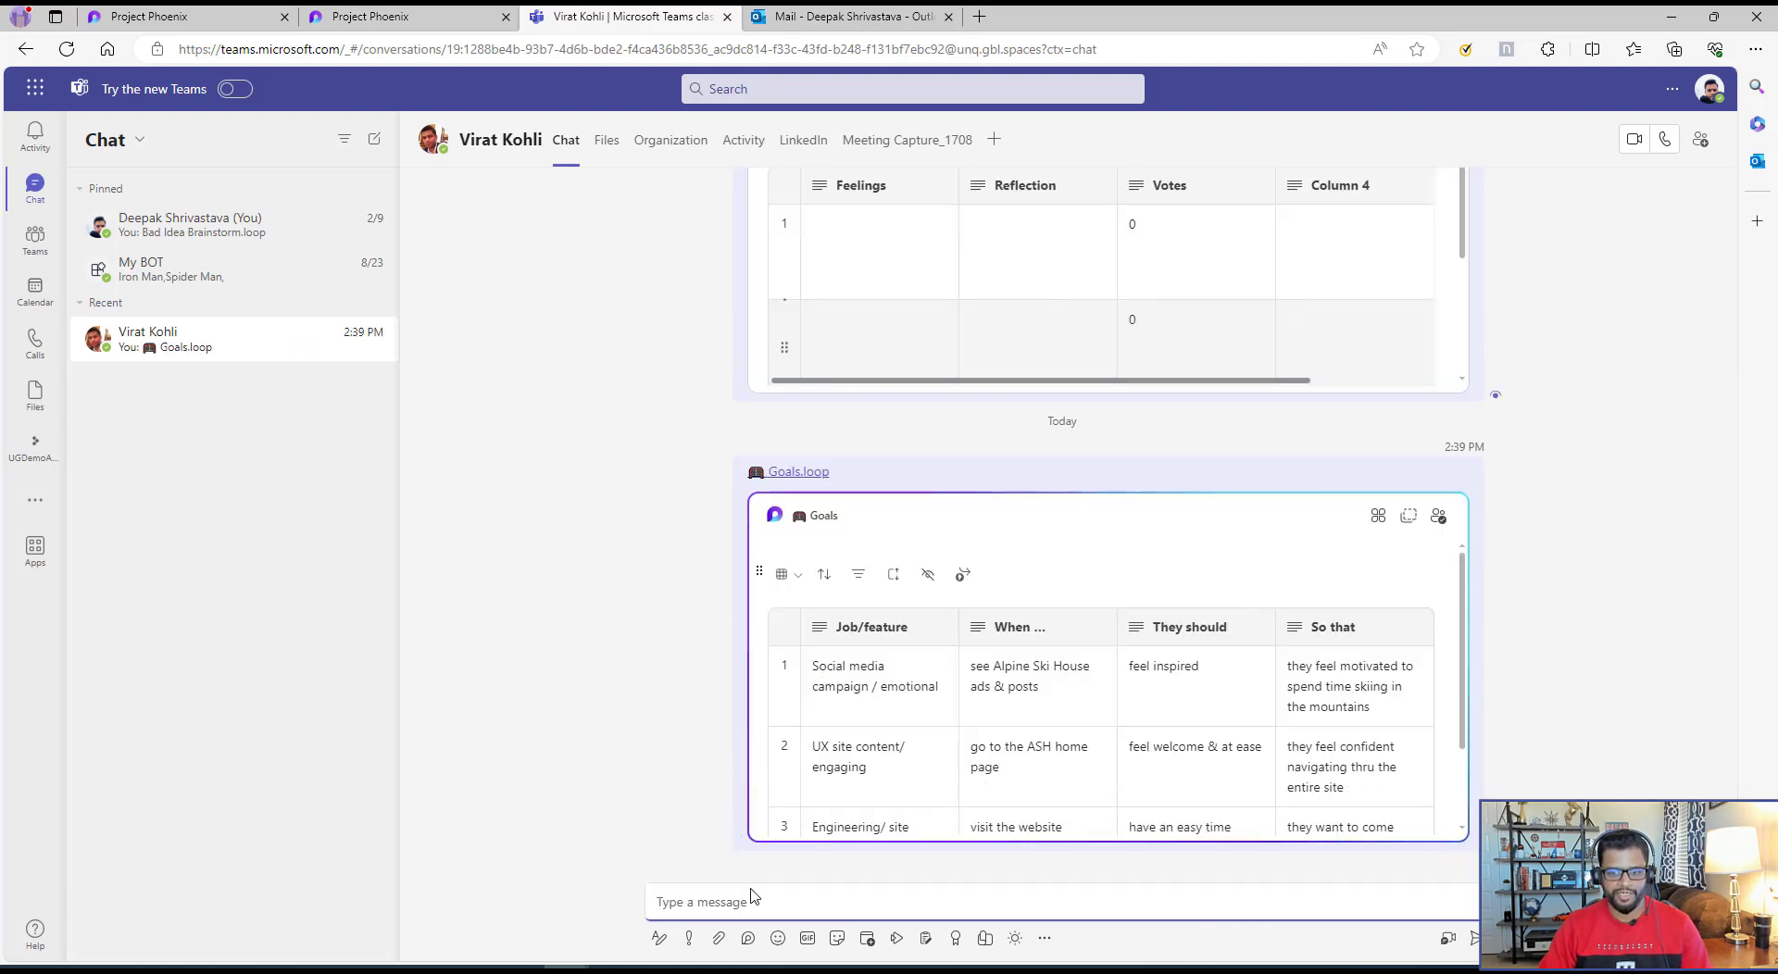
{"action": "mouse_move", "coordinate": [657, 971]}
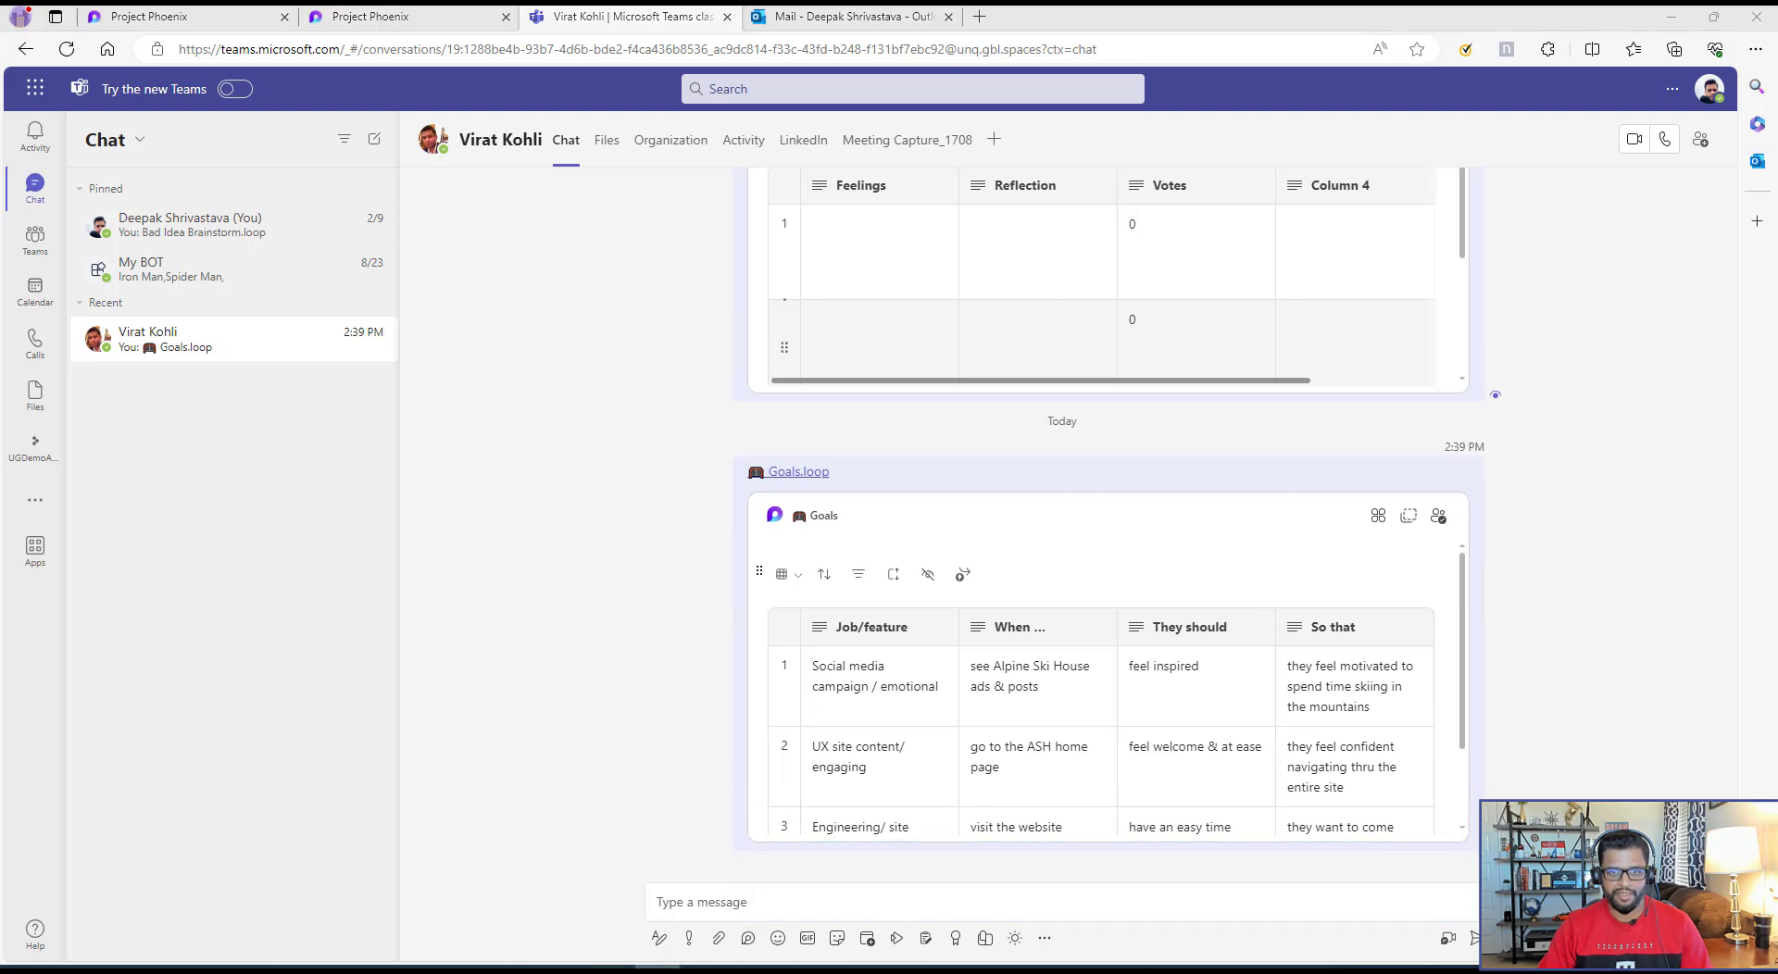
{"action": "key", "text": "alt+Tab"}
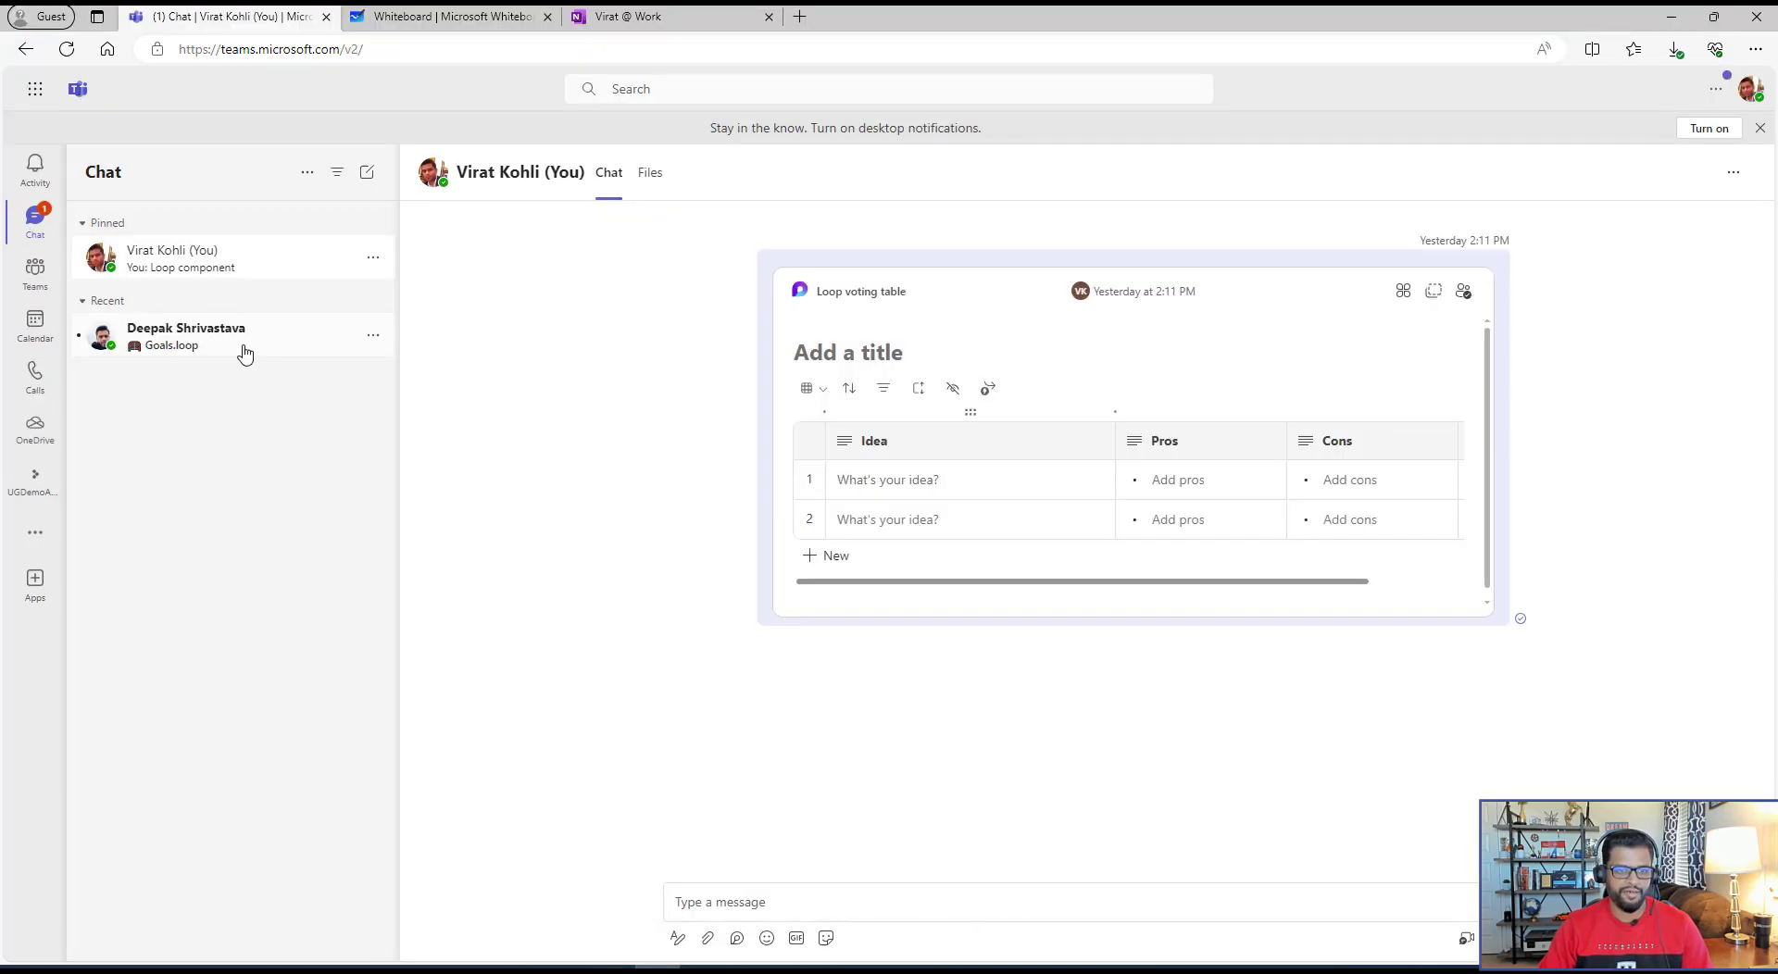
- Open the sender's chat in the recipient's Teams and place the Loop page beside it
{"action": "left_click", "coordinate": [172, 359]}
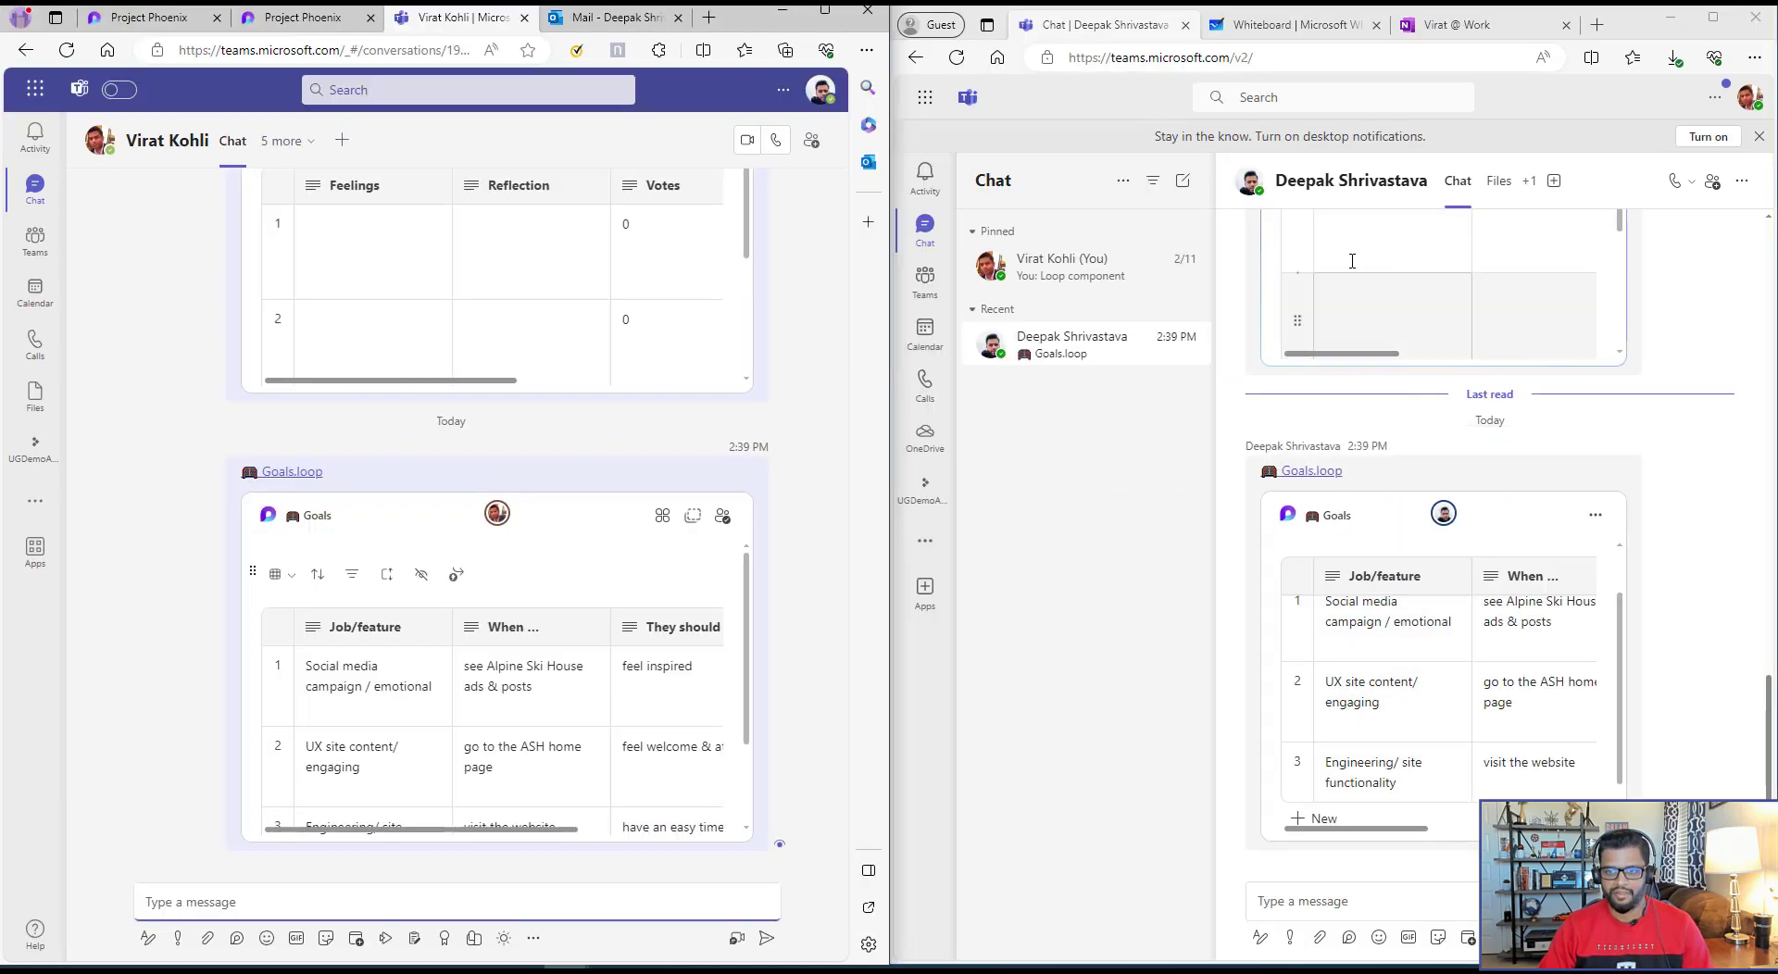
{"action": "left_click", "coordinate": [305, 17]}
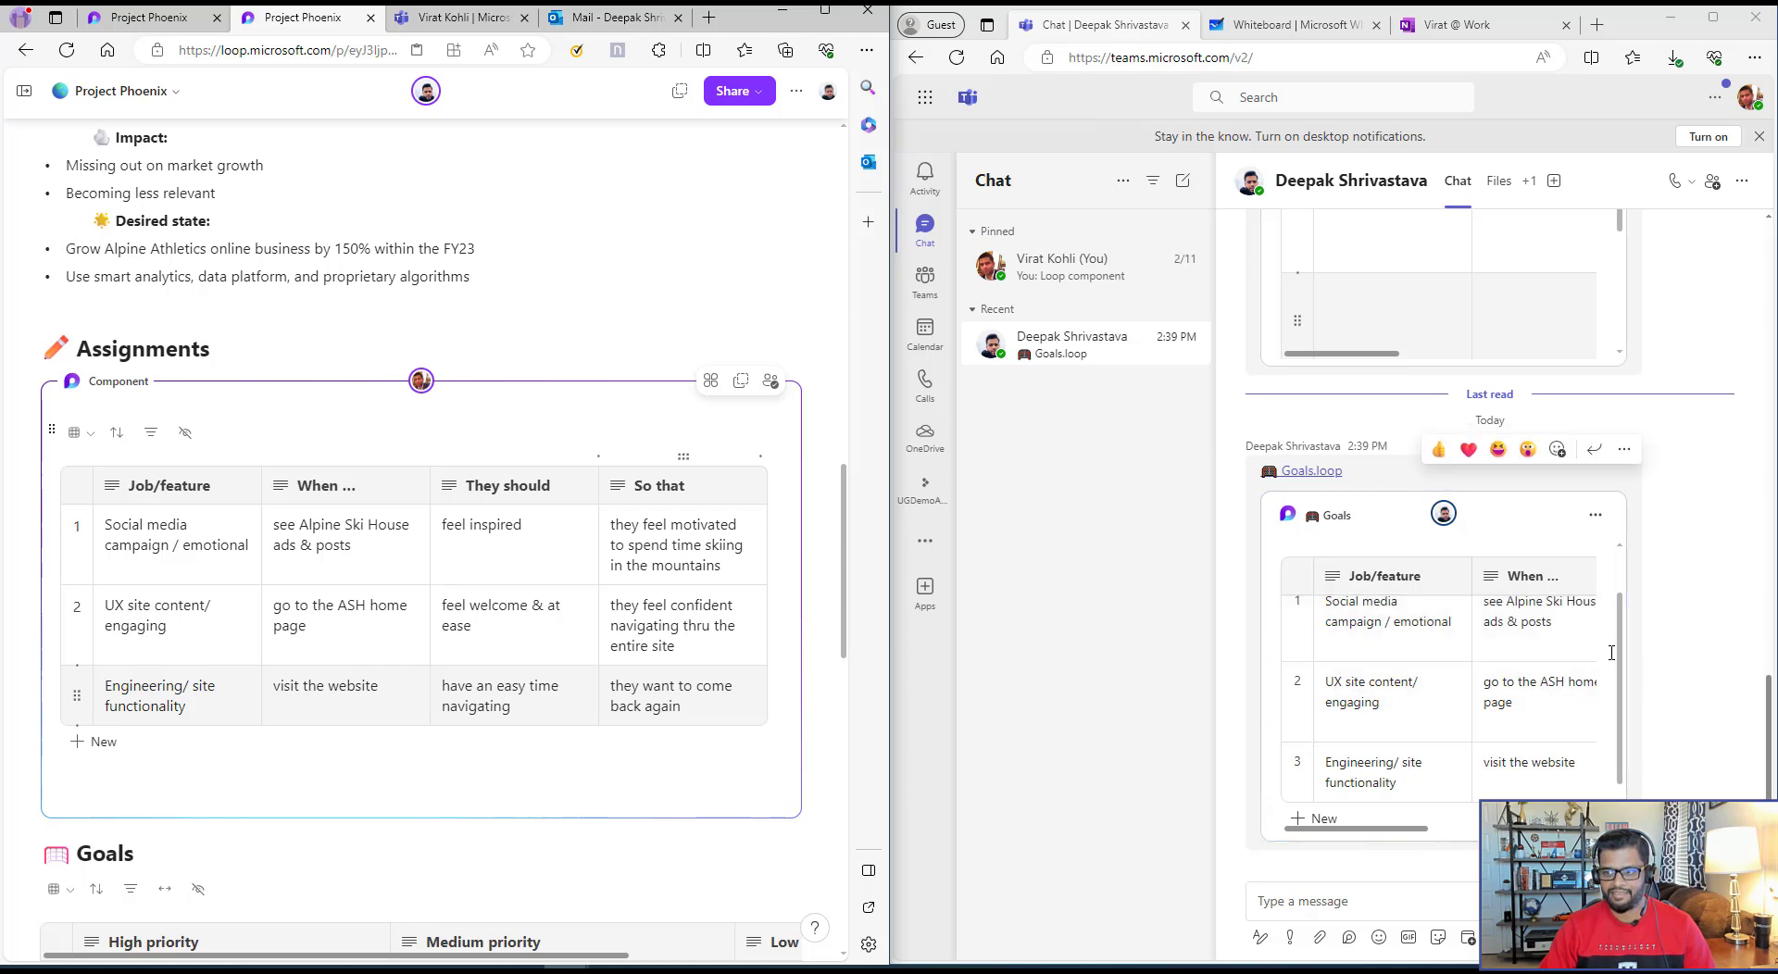
- Replace the first Assignments row's Job/feature text with 'I am updating'
{"action": "left_click", "coordinate": [1494, 706]}
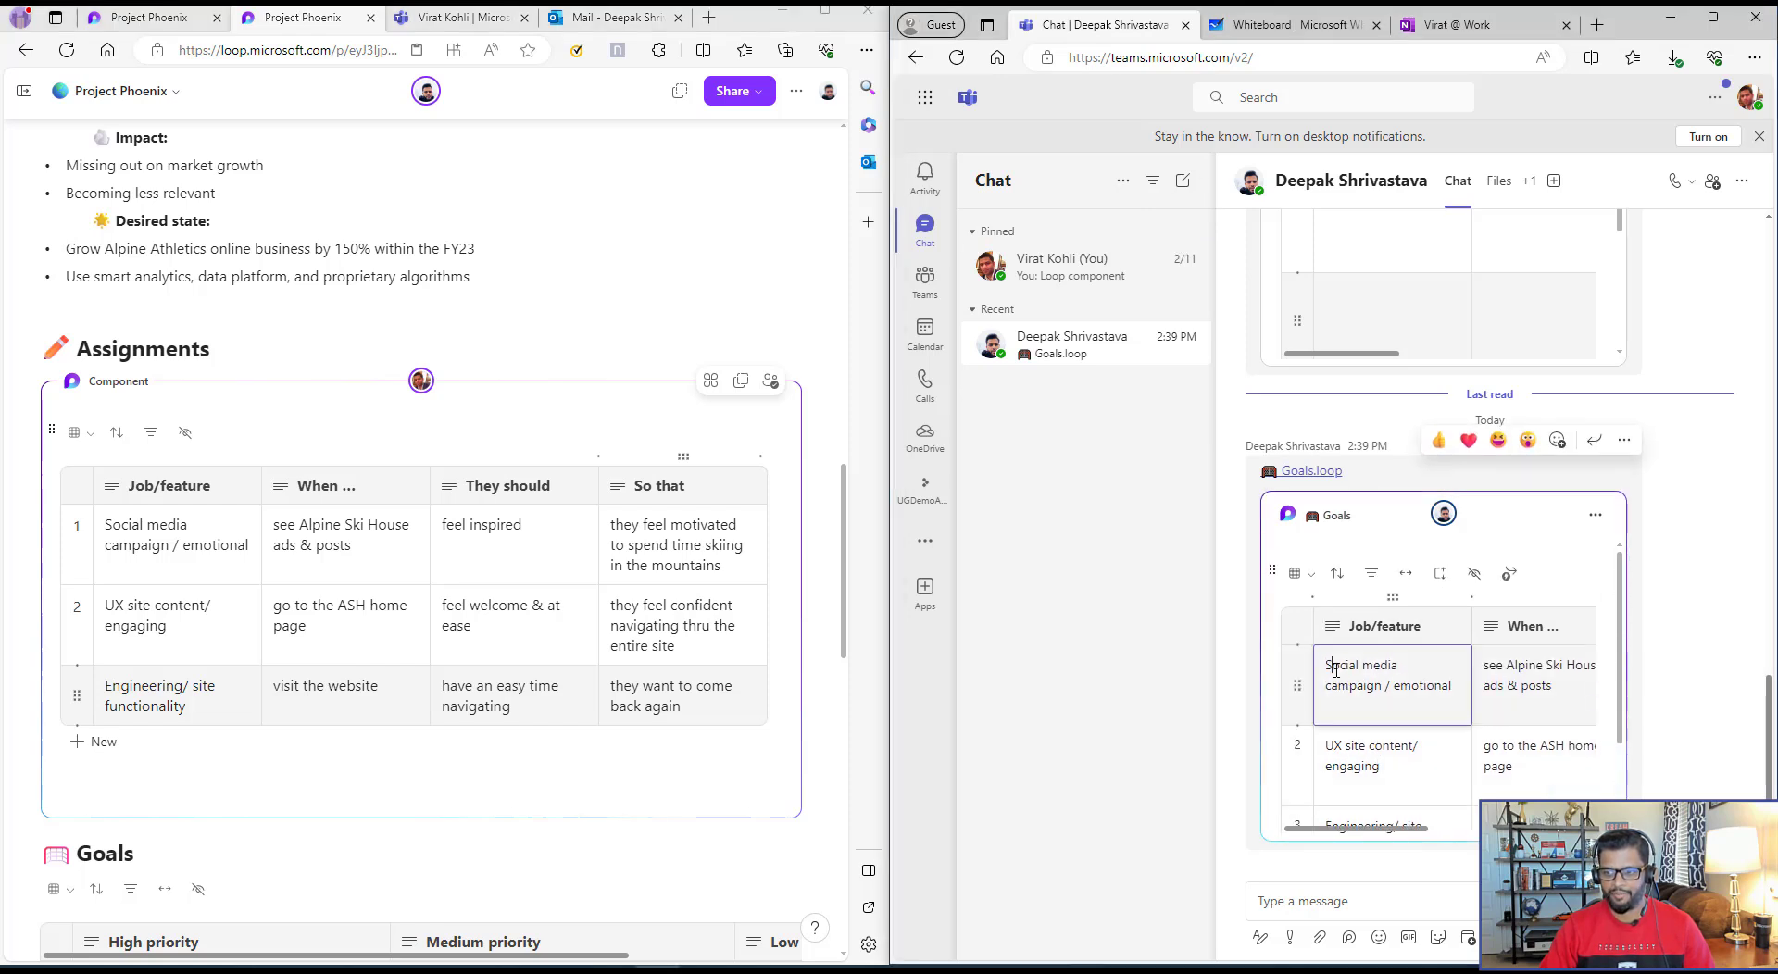
{"action": "key", "text": "Delete"}
{"action": "key", "text": "Delete"}
{"action": "key", "text": "Delete"}
{"action": "key", "text": "Delete"}
{"action": "key", "text": "Delete"}
{"action": "key", "text": "Delete"}
{"action": "key", "text": "Delete"}
{"action": "key", "text": "Delete"}
{"action": "key", "text": "Delete"}
{"action": "key", "text": "Delete"}
{"action": "key", "text": "Delete"}
{"action": "key", "text": "Delete"}
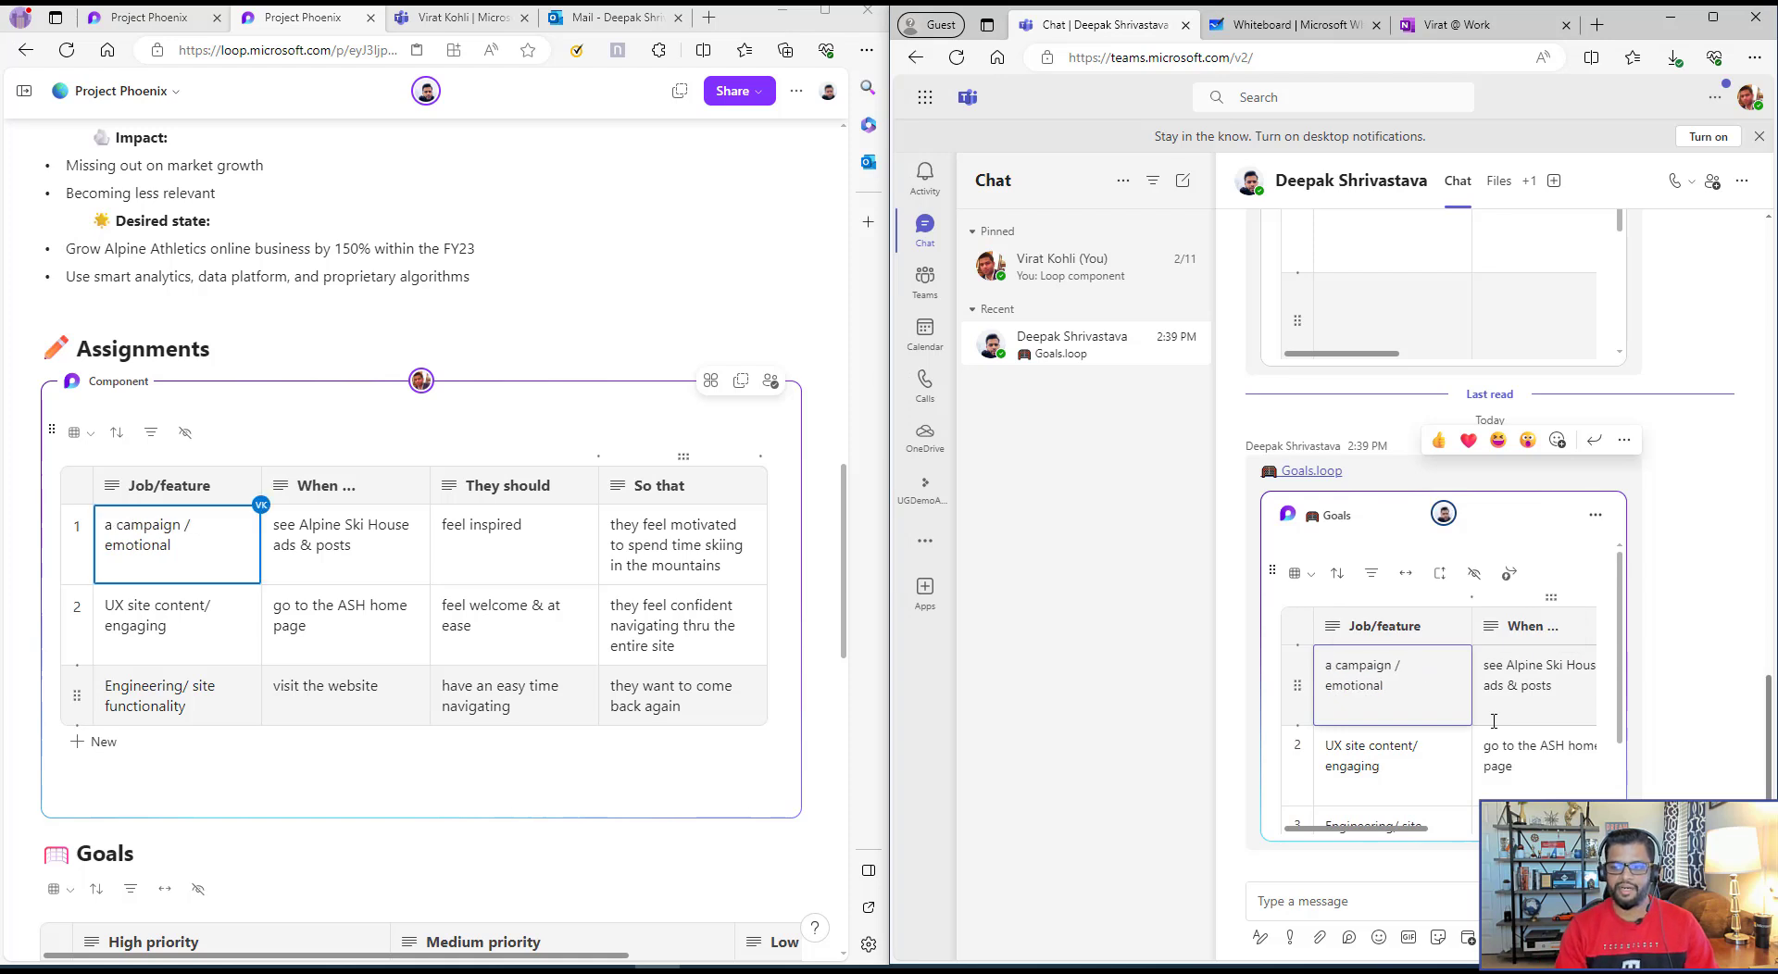
{"action": "key", "text": "Delete"}
{"action": "key", "text": "Delete"}
{"action": "key", "text": "Delete"}
{"action": "key", "text": "Delete"}
{"action": "key", "text": "Delete"}
{"action": "key", "text": "Delete"}
{"action": "key", "text": "Delete"}
{"action": "key", "text": "Delete"}
{"action": "key", "text": "Delete"}
{"action": "key", "text": "Delete"}
{"action": "key", "text": "Delete"}
{"action": "key", "text": "Delete"}
{"action": "key", "text": "Delete"}
{"action": "key", "text": "Delete"}
{"action": "key", "text": "Delete"}
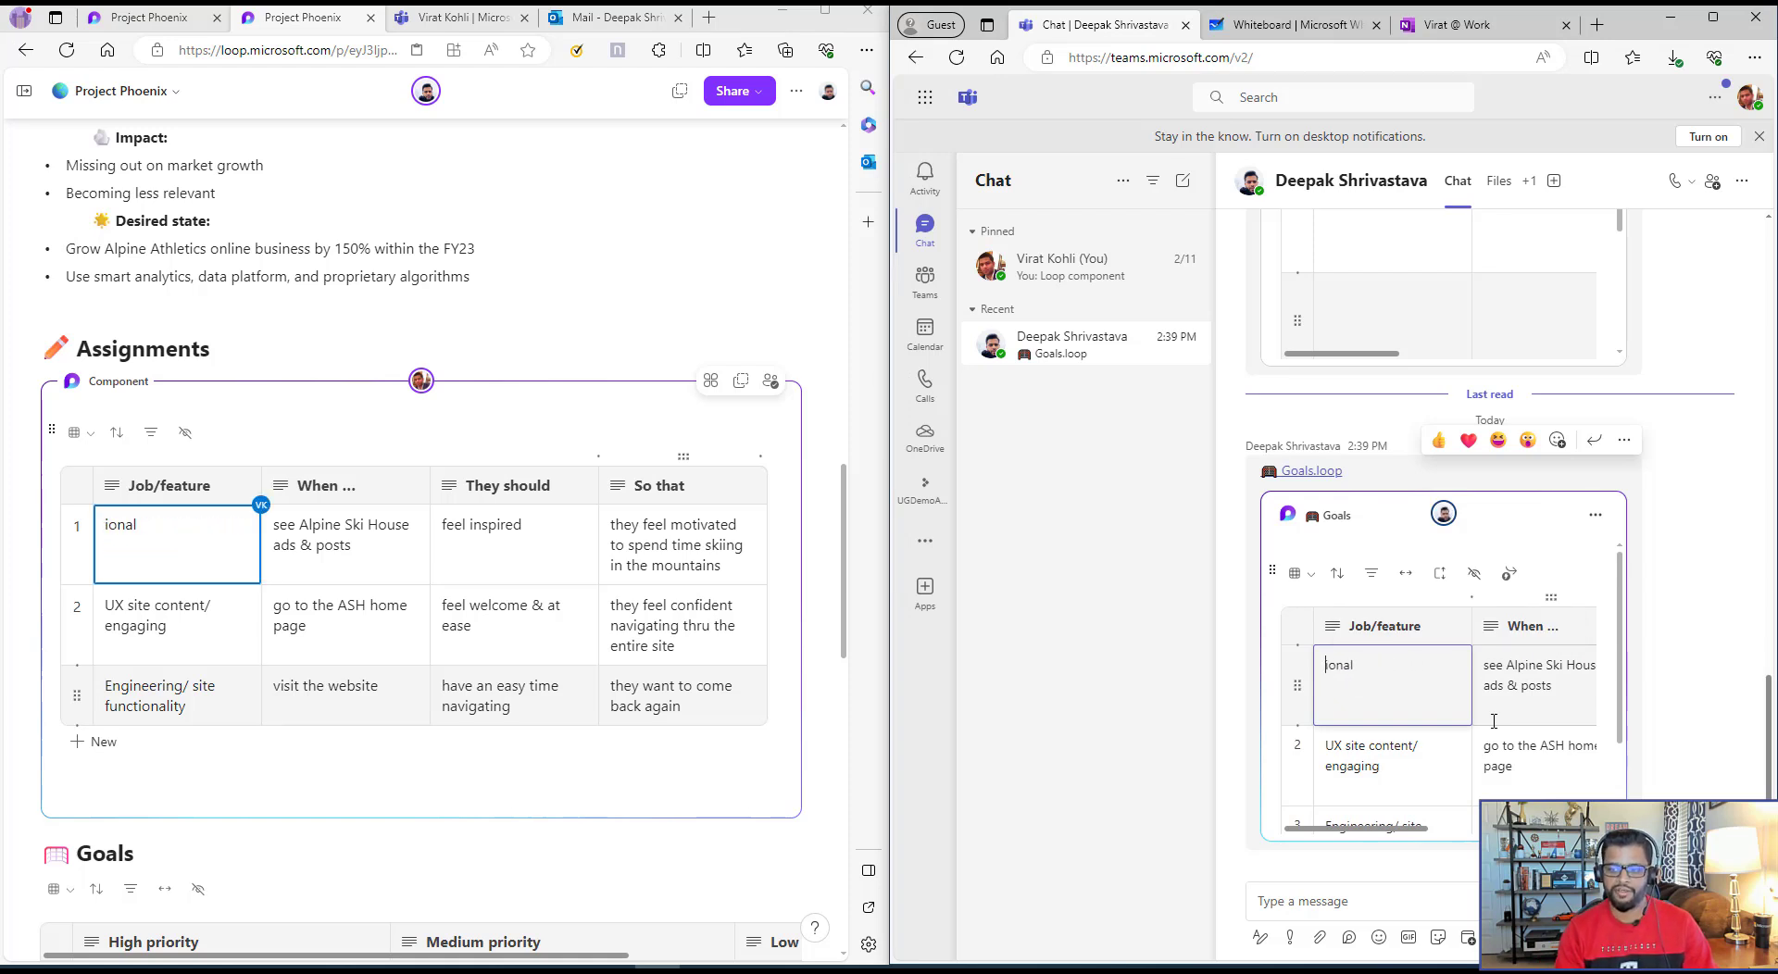
{"action": "type", "text": "I am updating"}
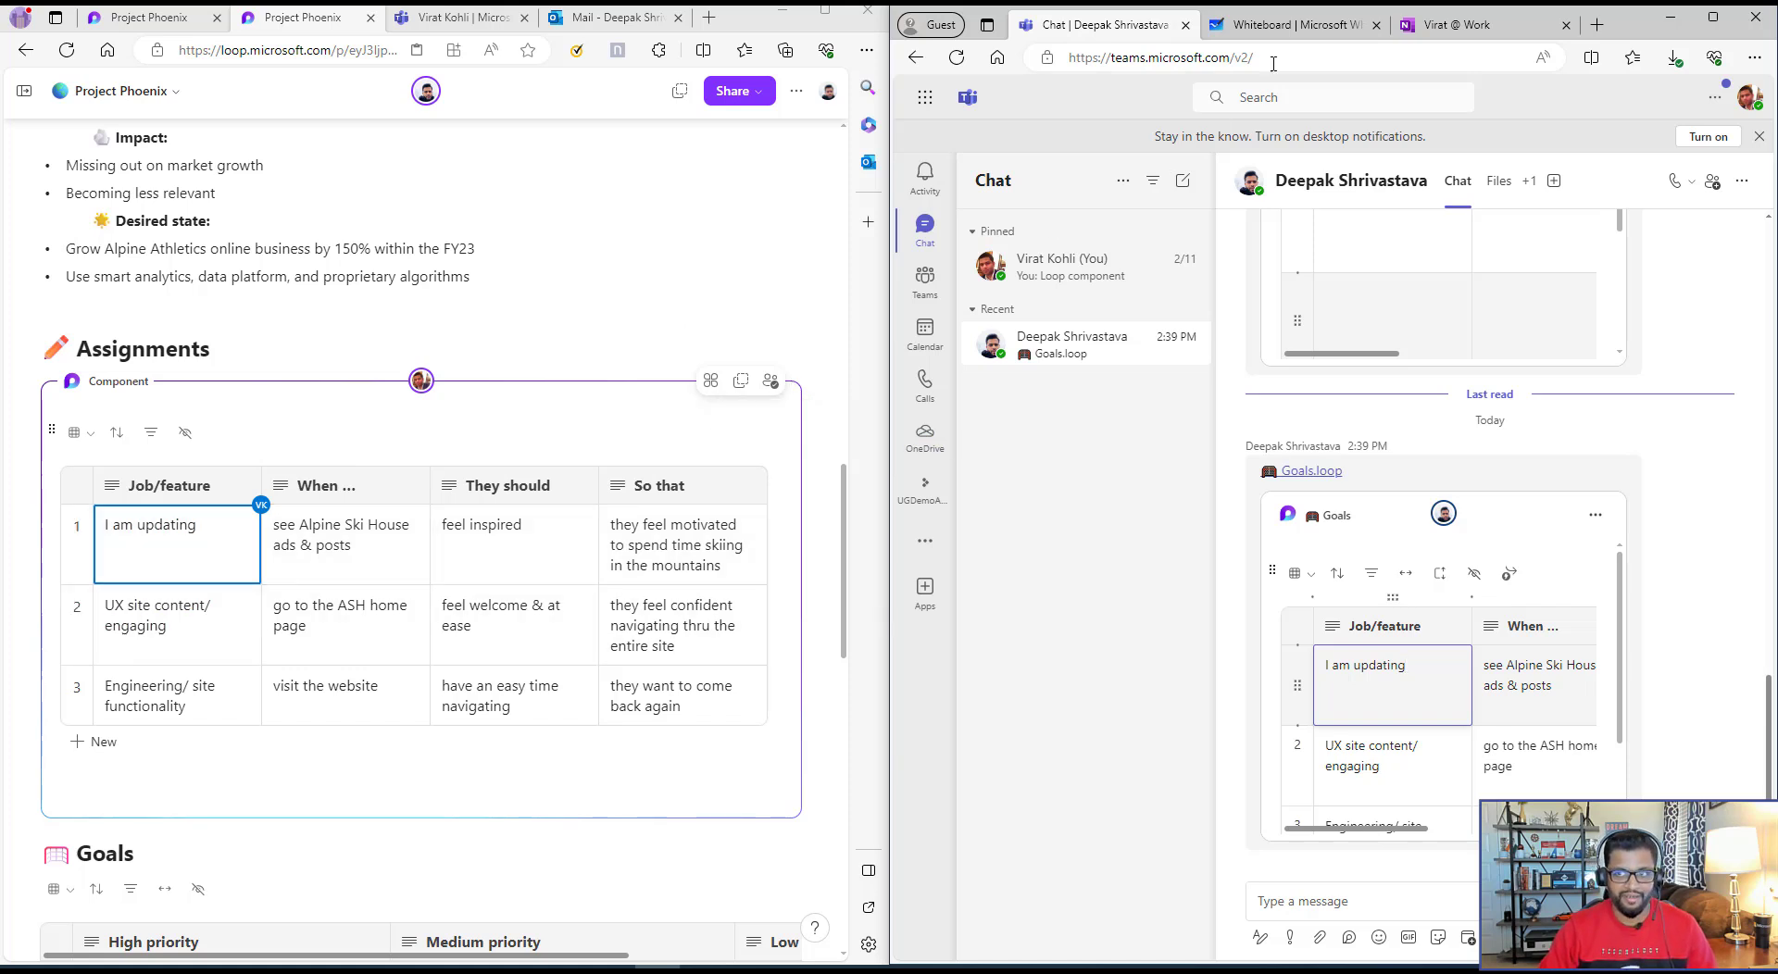
- Email the pasted Loop table to the suggested contact, sending without a subject
{"action": "left_click", "coordinate": [611, 17]}
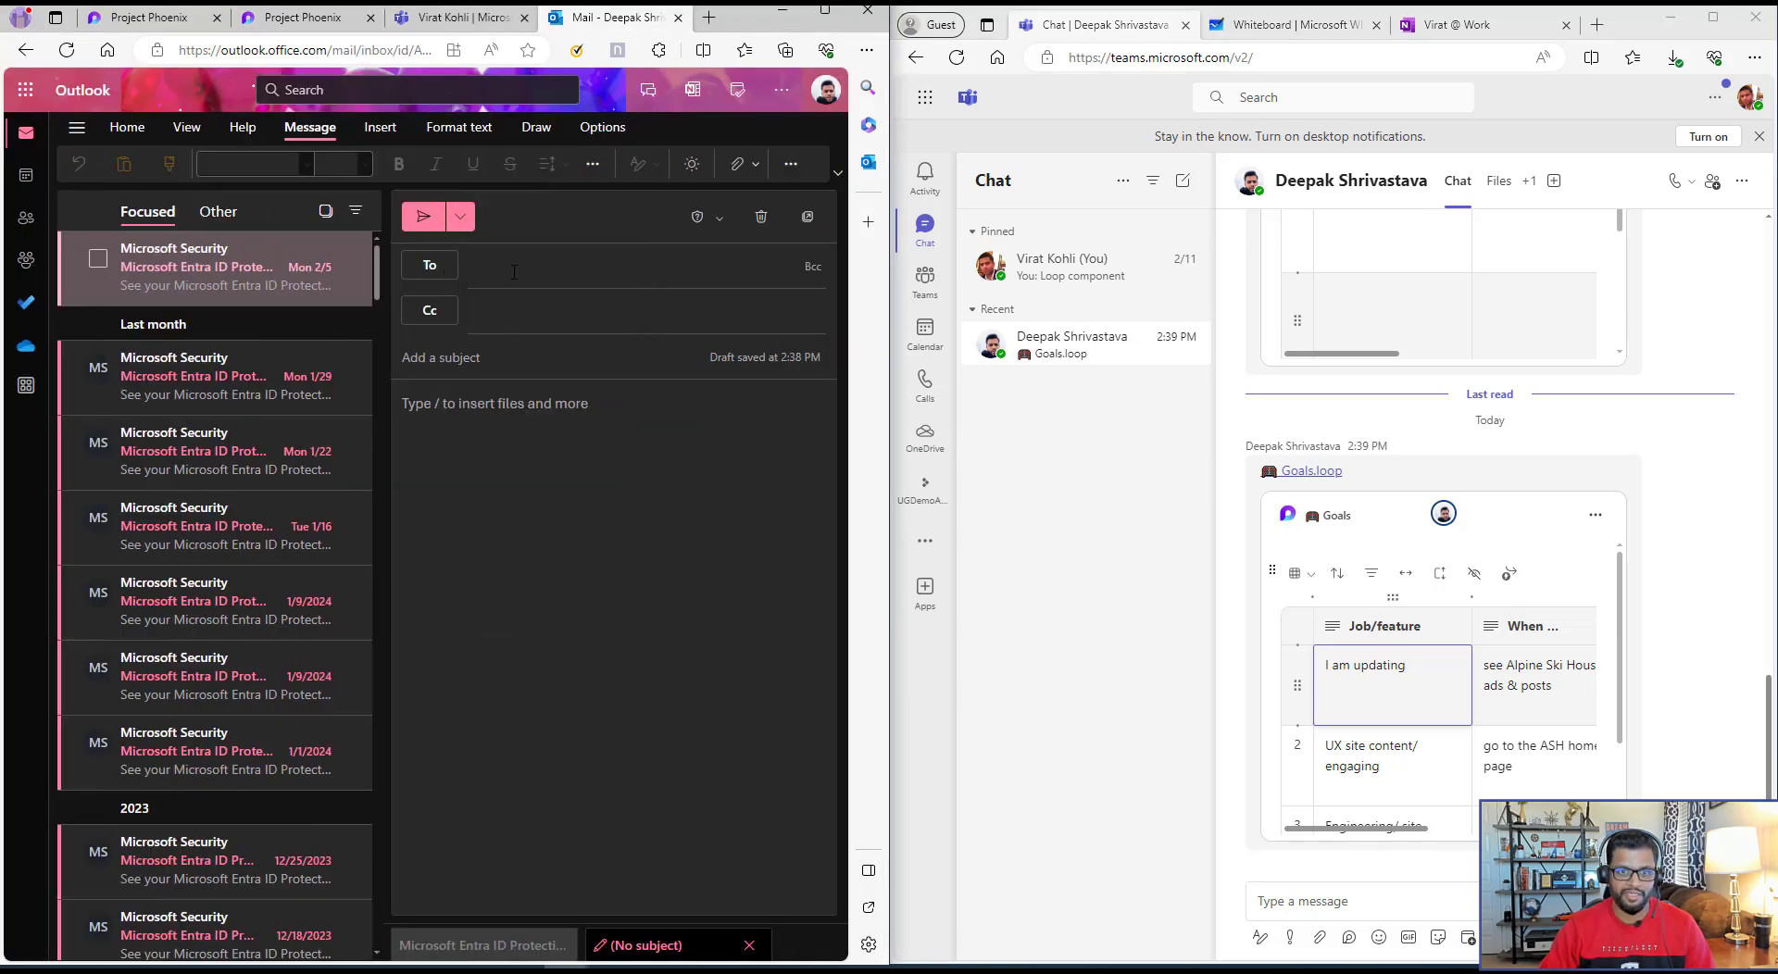
{"action": "left_click", "coordinate": [516, 310]}
{"action": "left_click", "coordinate": [494, 427]}
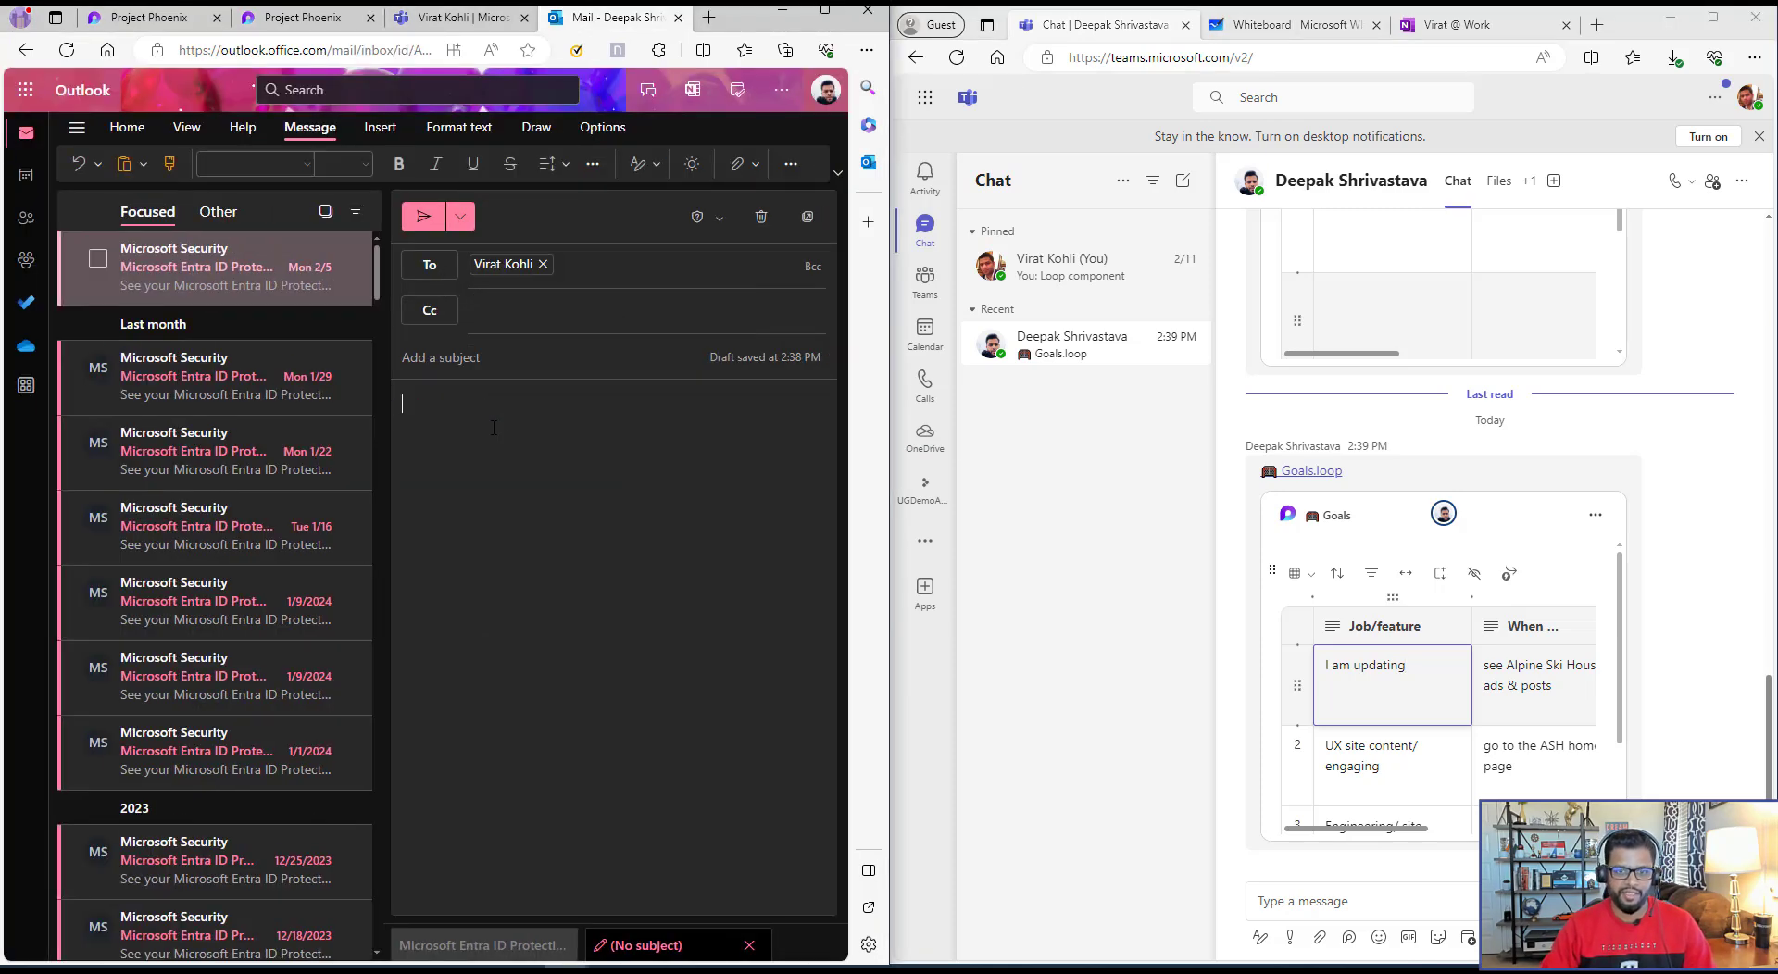
{"action": "key", "text": "ctrl+v"}
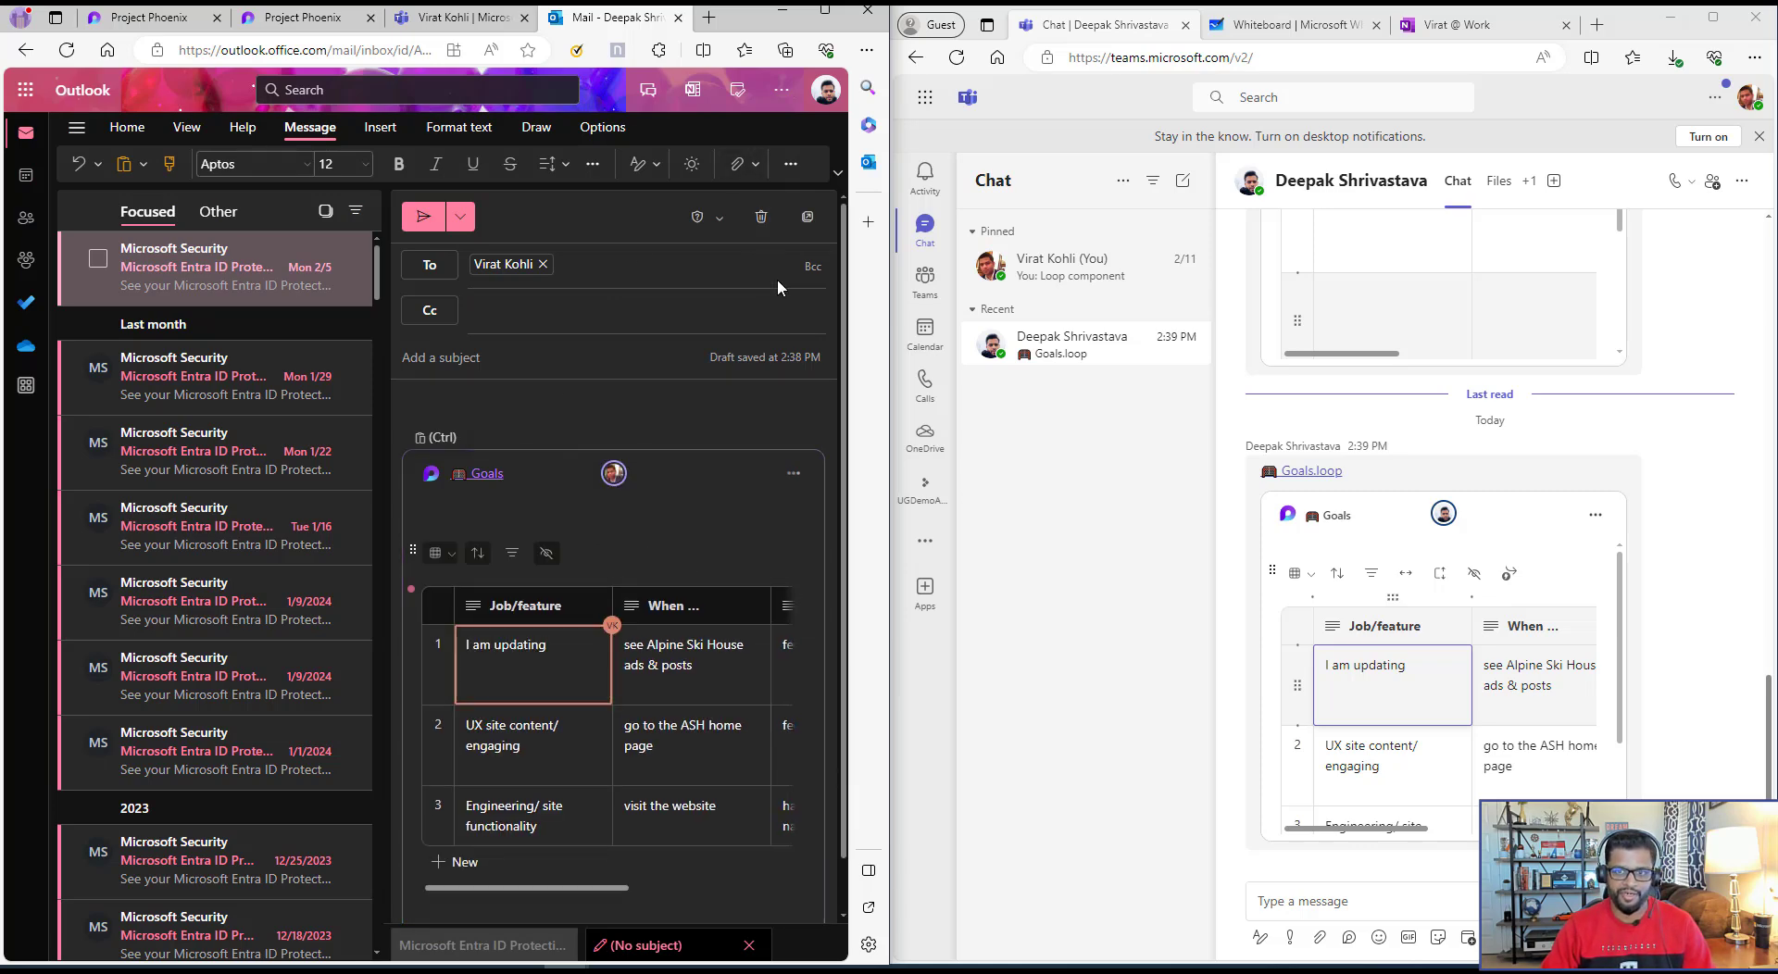
{"action": "left_click", "coordinate": [425, 217]}
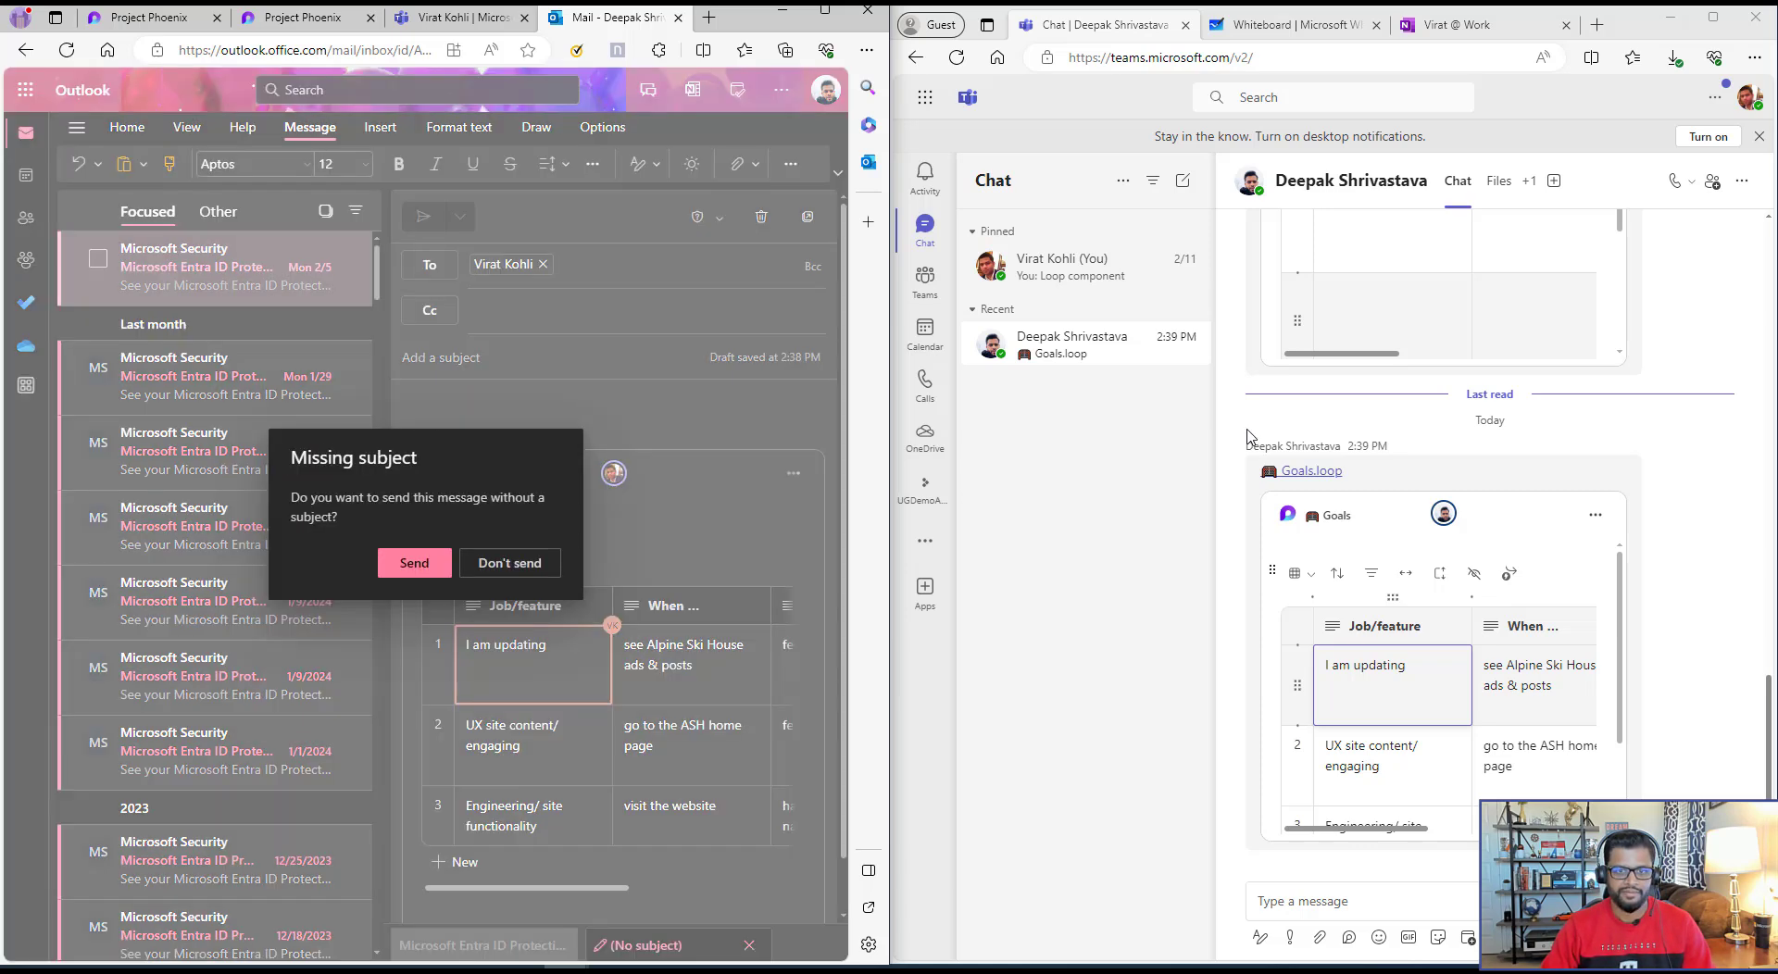
{"action": "left_click", "coordinate": [419, 566]}
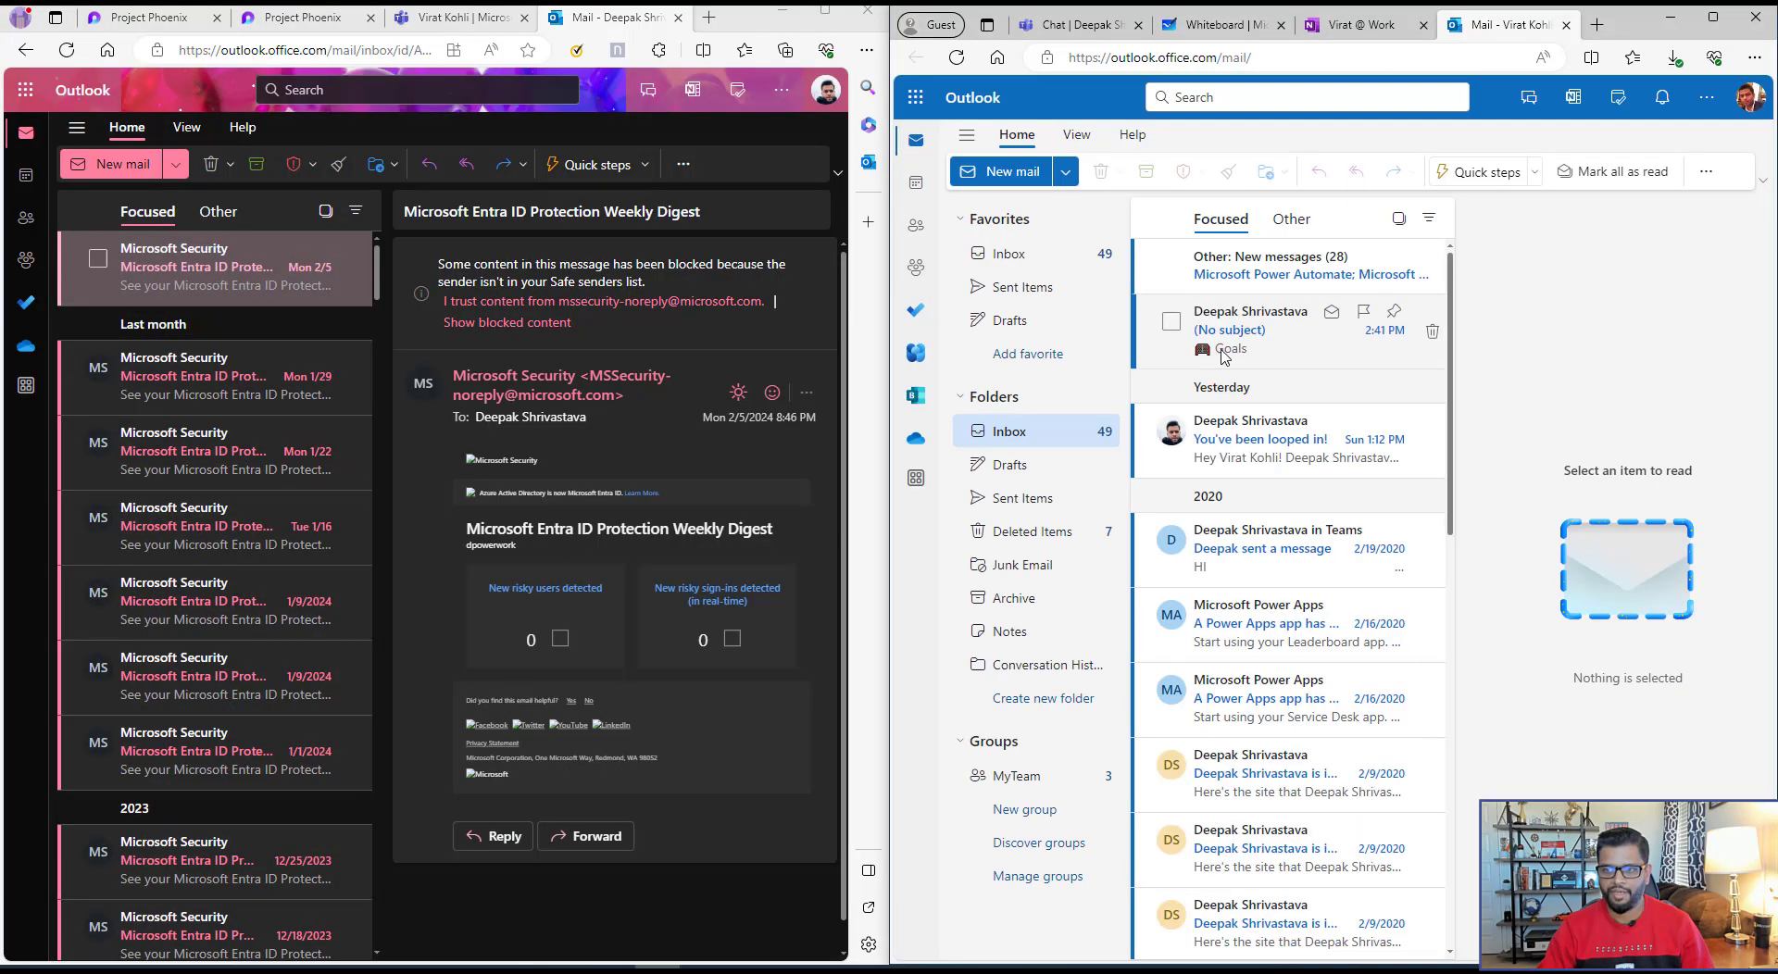
- Open the received email in the other inbox and select the embedded table's first When cell
{"action": "left_click", "coordinate": [1323, 361]}
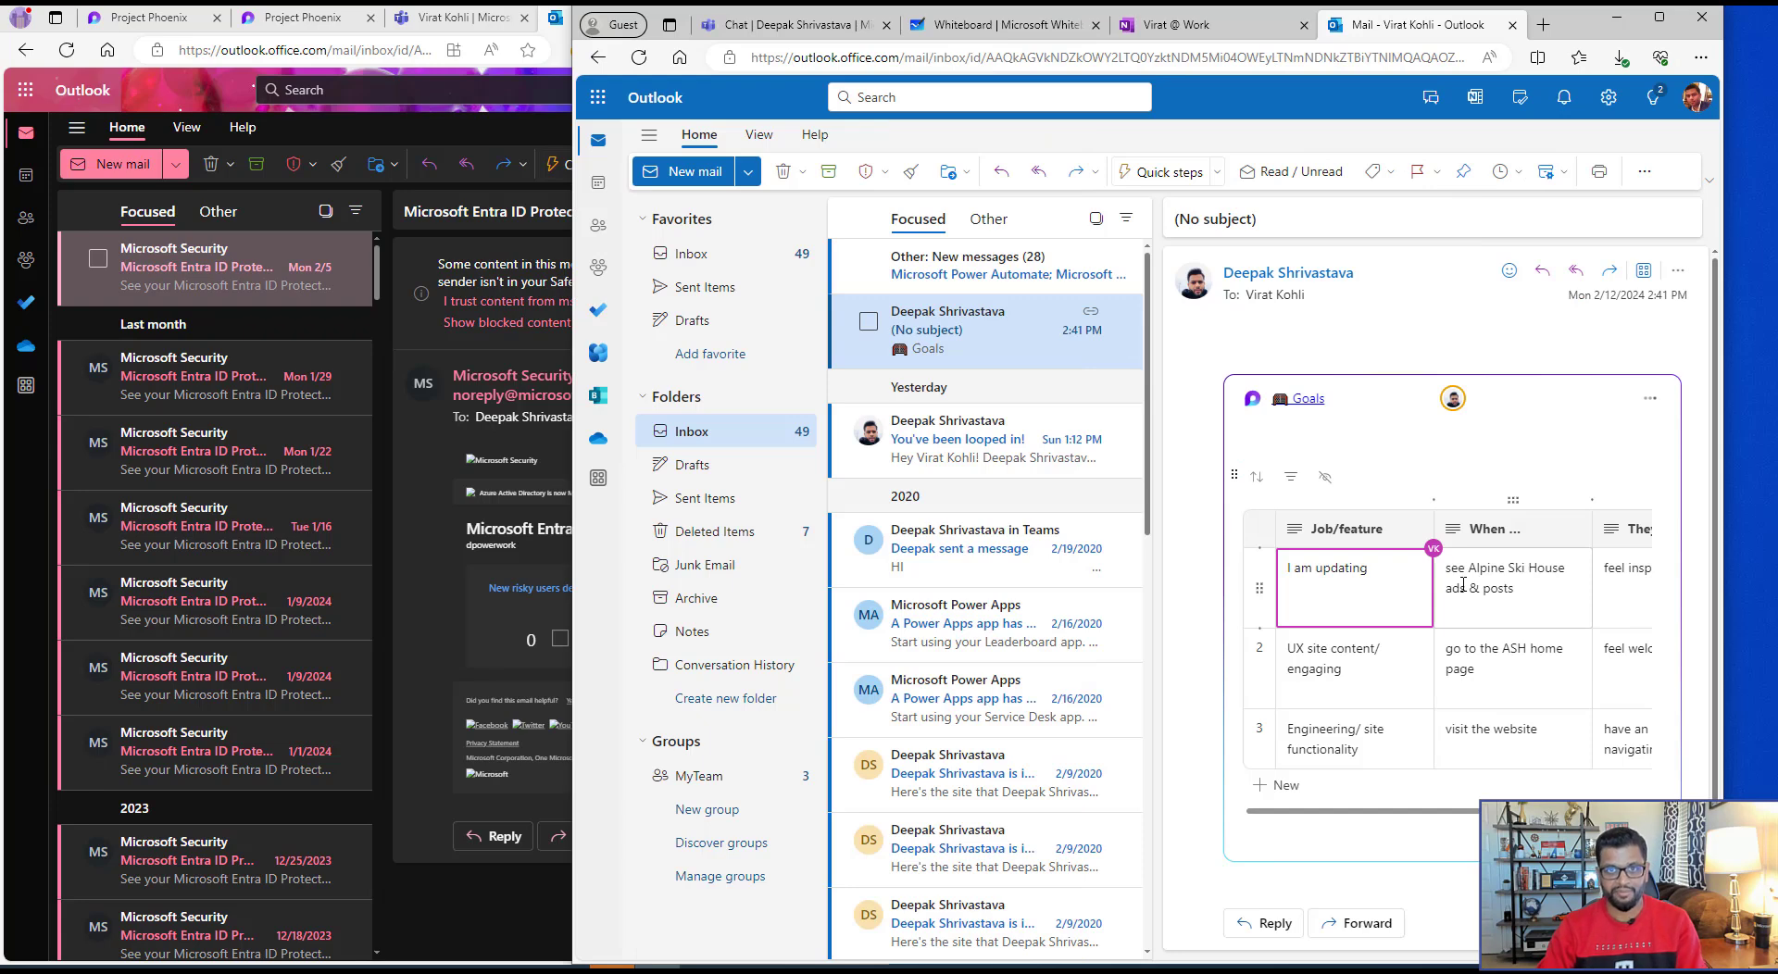
{"action": "left_click", "coordinate": [1463, 584]}
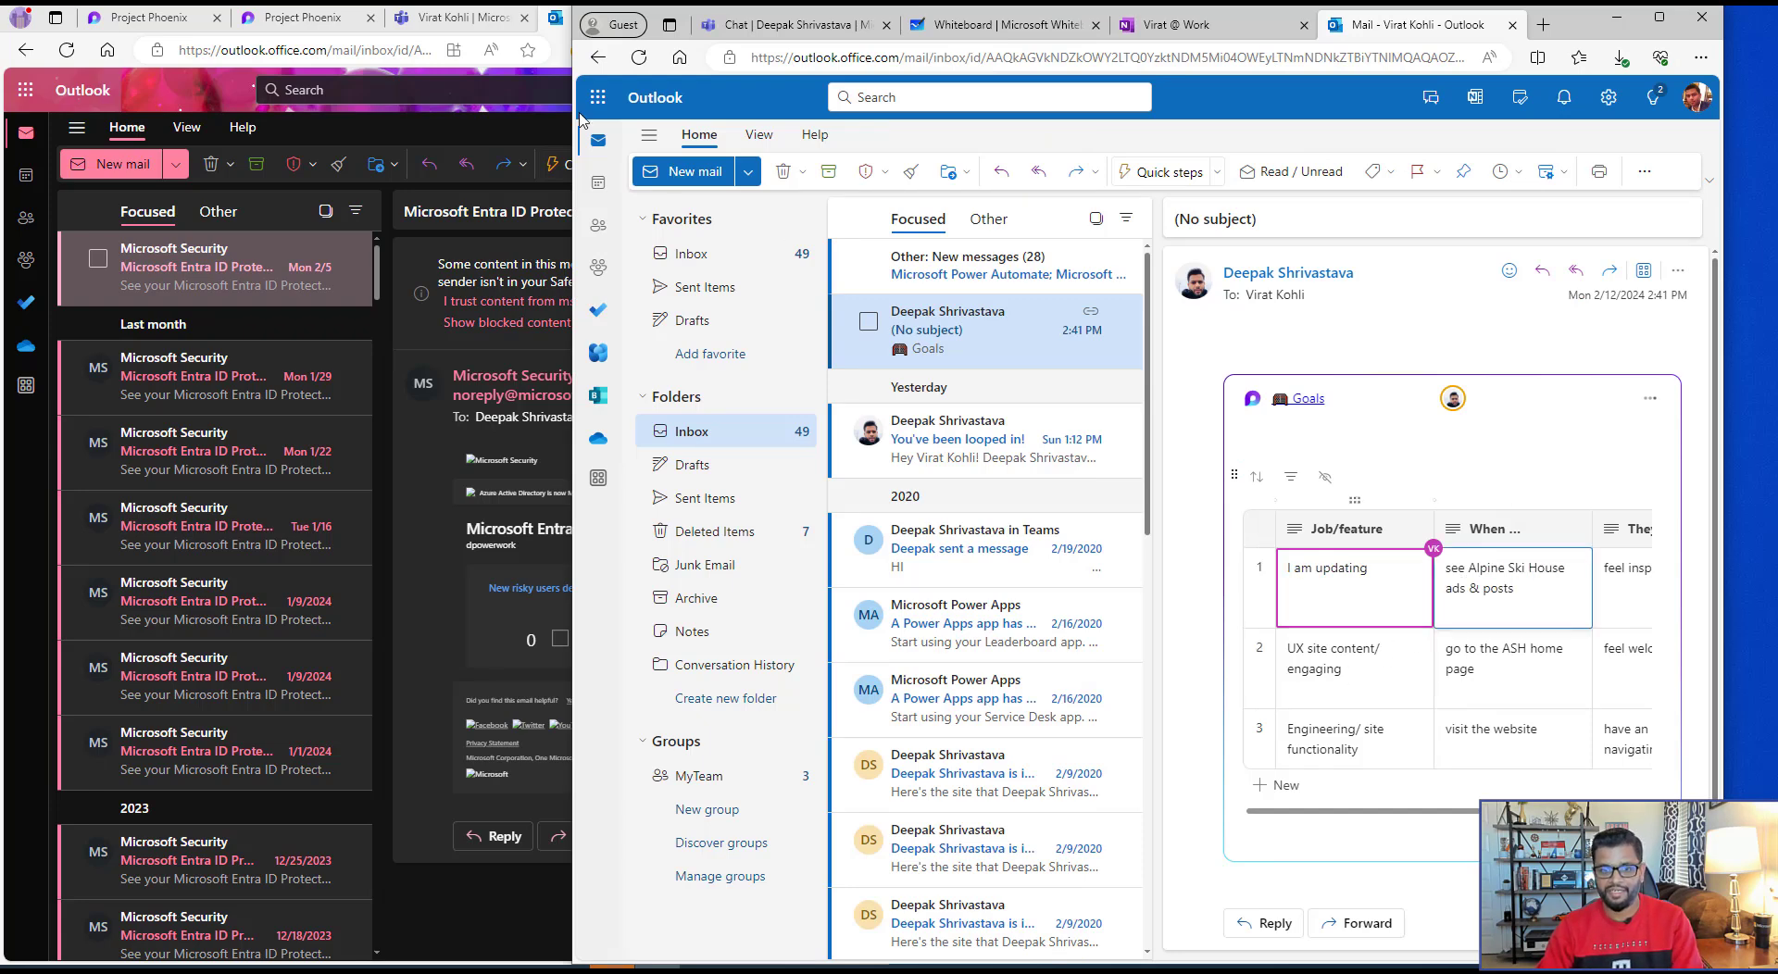
{"action": "left_click", "coordinate": [303, 17]}
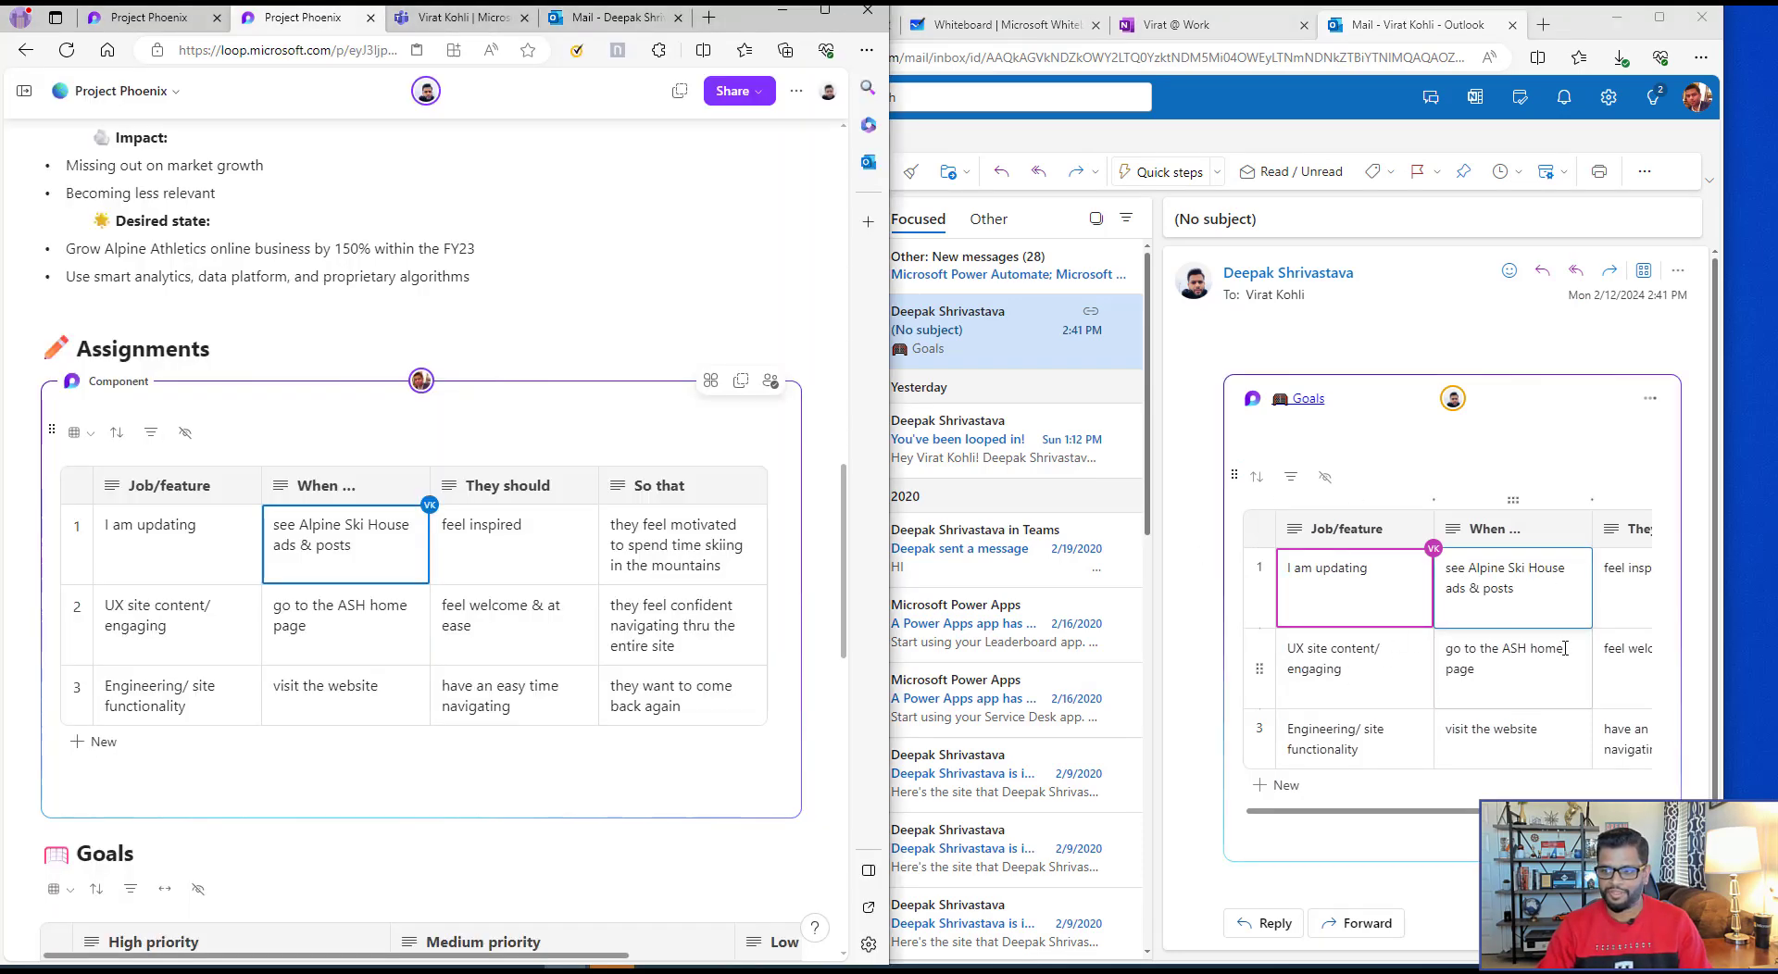
- Type 'Working' into row 2's When cell of the emailed table
{"action": "left_click", "coordinate": [1565, 648]}
{"action": "type", "text": "Working"}
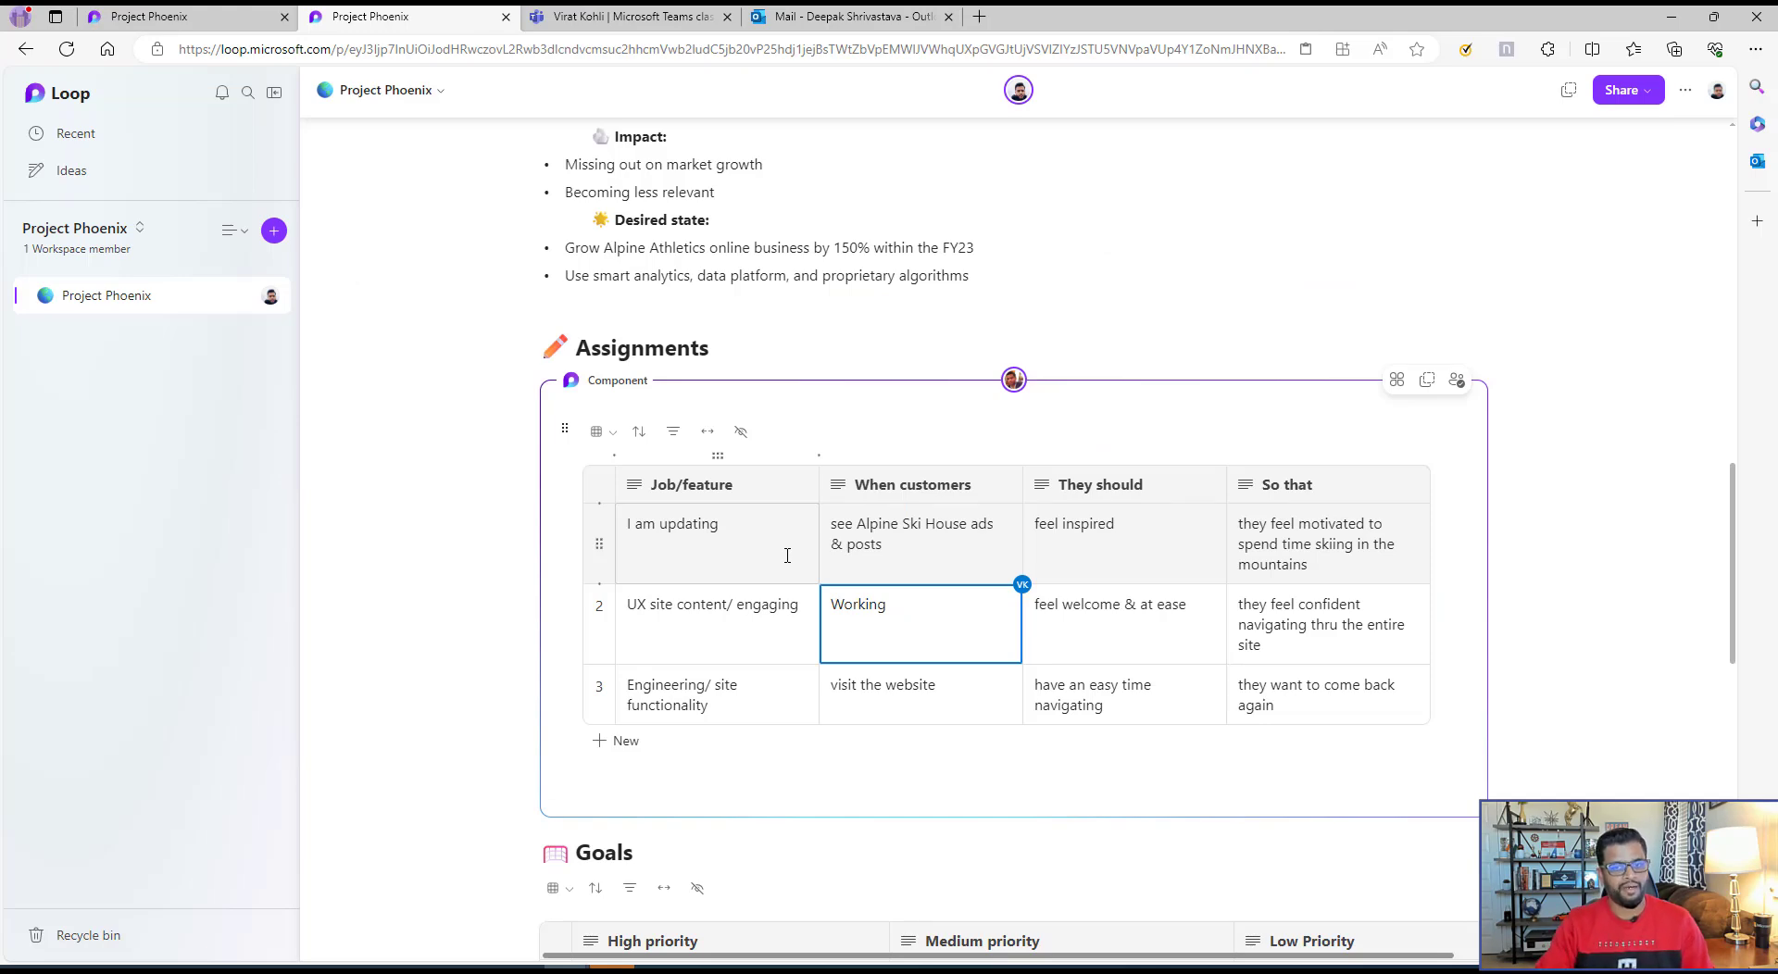
{"action": "scroll", "coordinate": [524, 581], "scroll_direction": "up", "scroll_amount": 4}
{"action": "scroll", "coordinate": [524, 582], "scroll_direction": "up", "scroll_amount": 10}
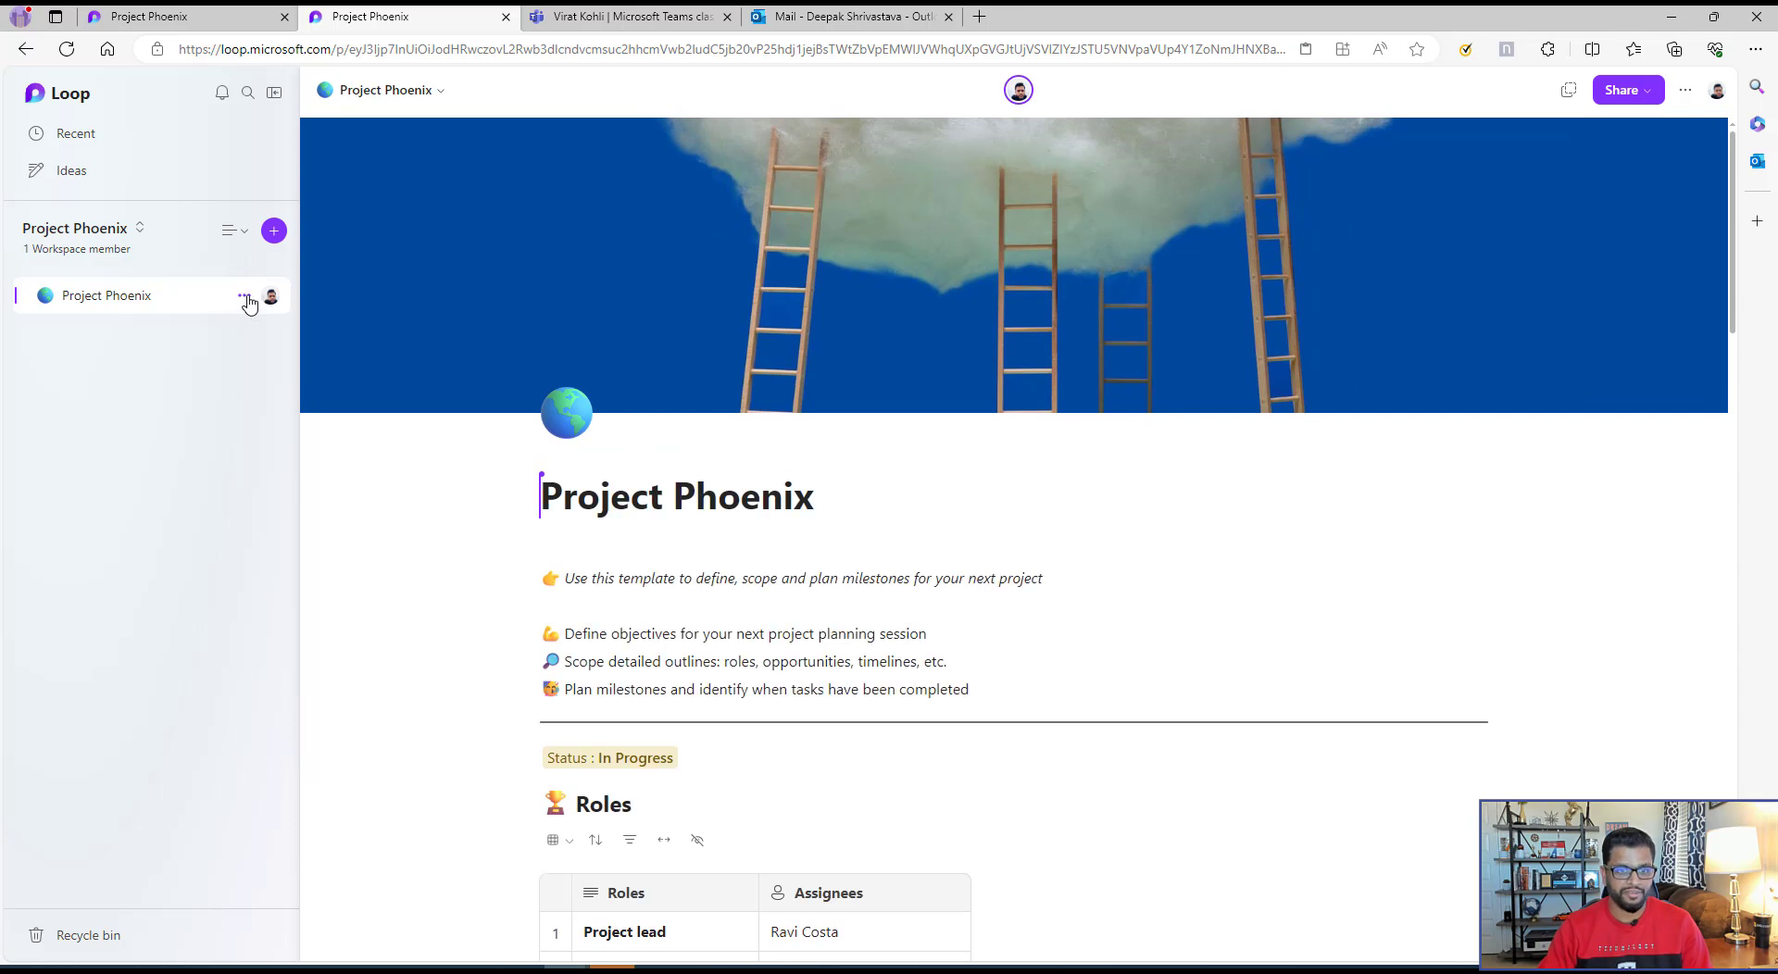
{"action": "left_click", "coordinate": [245, 296]}
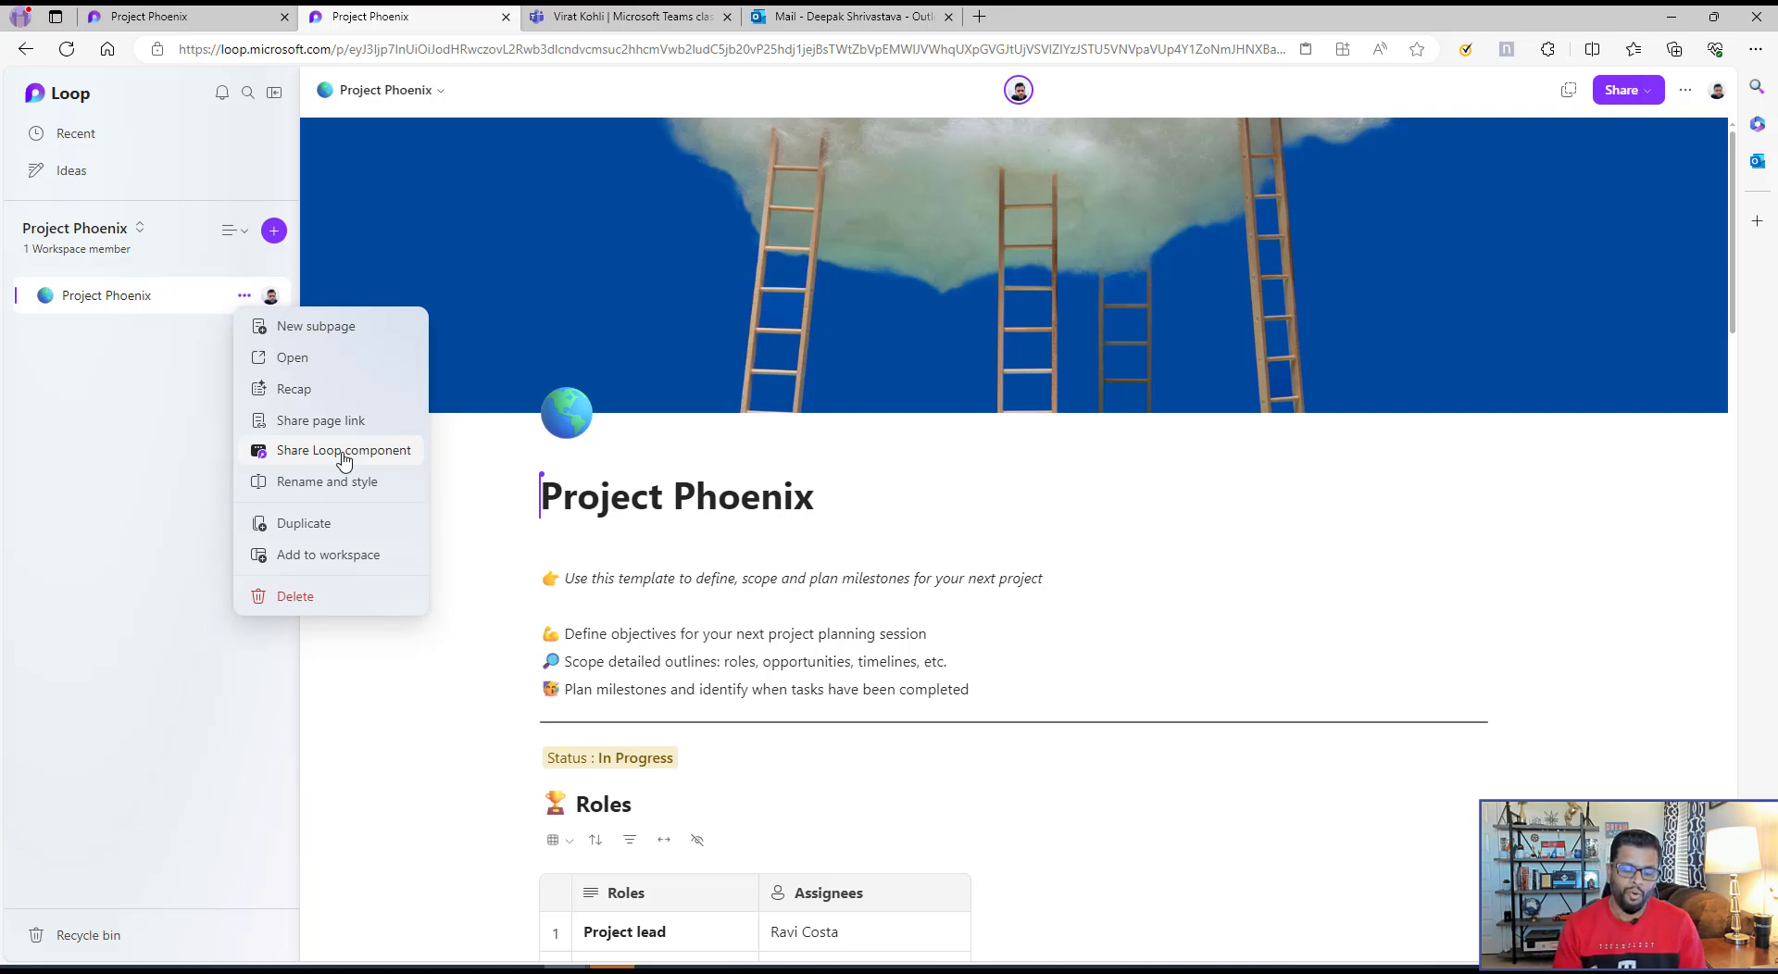
{"action": "left_click", "coordinate": [1306, 577]}
{"action": "scroll", "coordinate": [1307, 579], "scroll_direction": "down", "scroll_amount": 5}
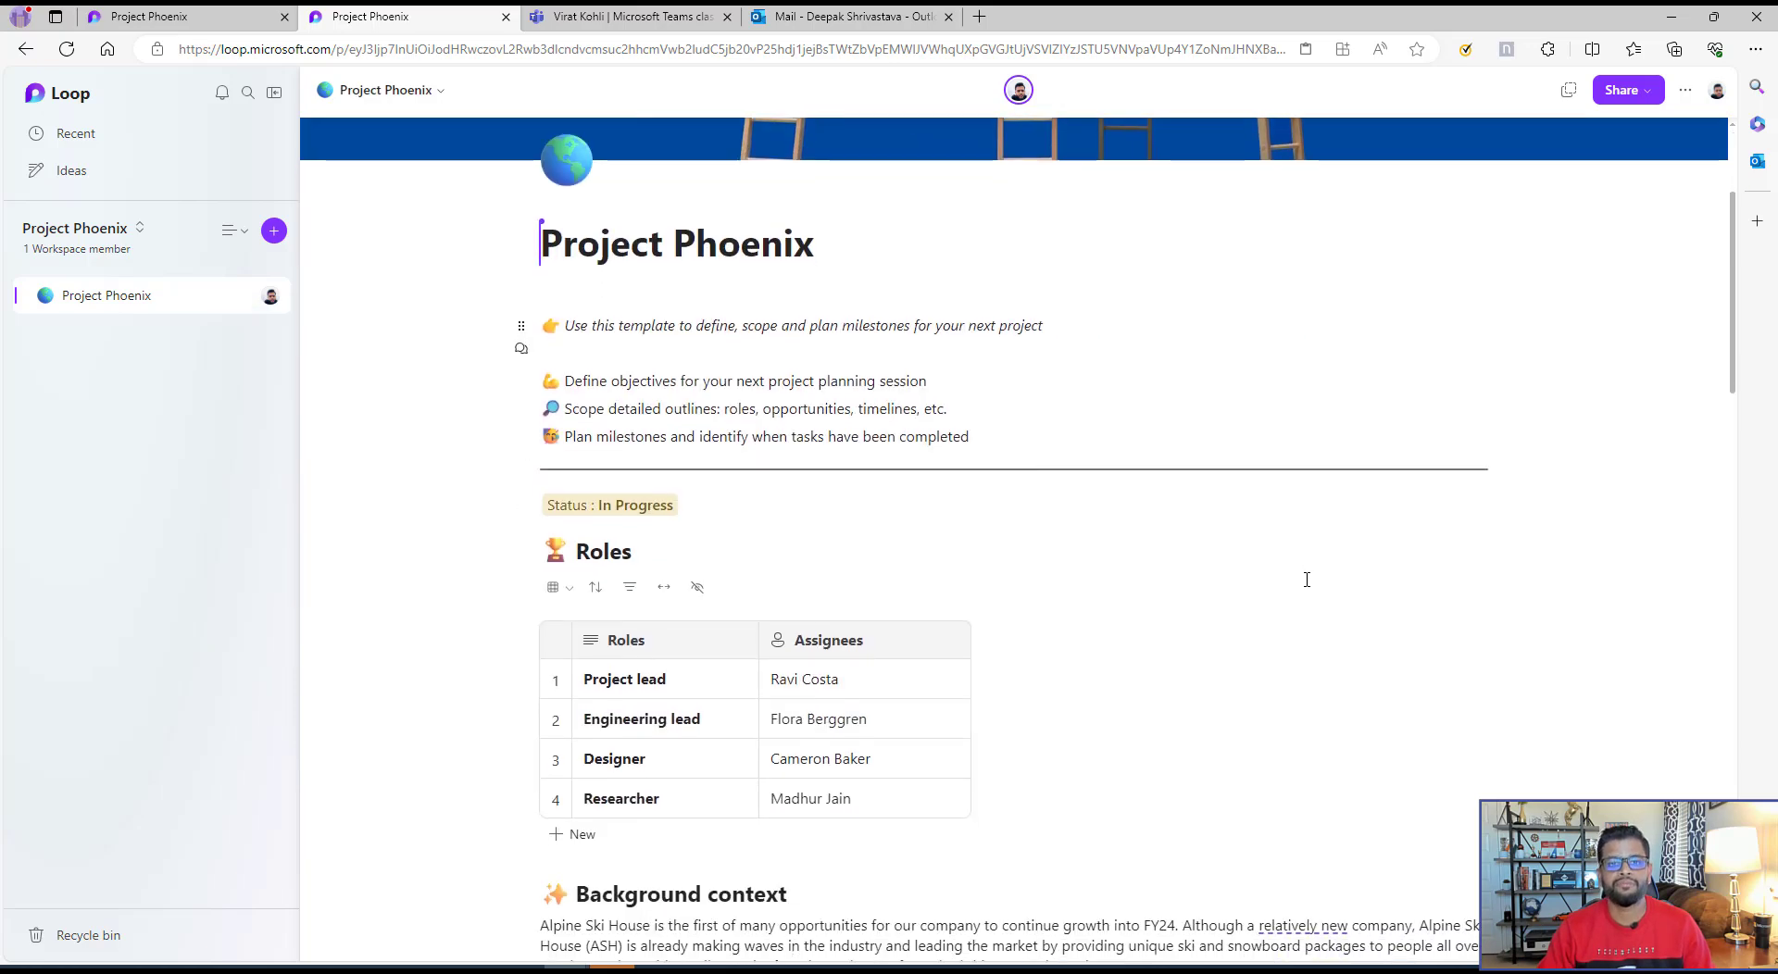
{"action": "scroll", "coordinate": [1307, 580], "scroll_direction": "down", "scroll_amount": 5}
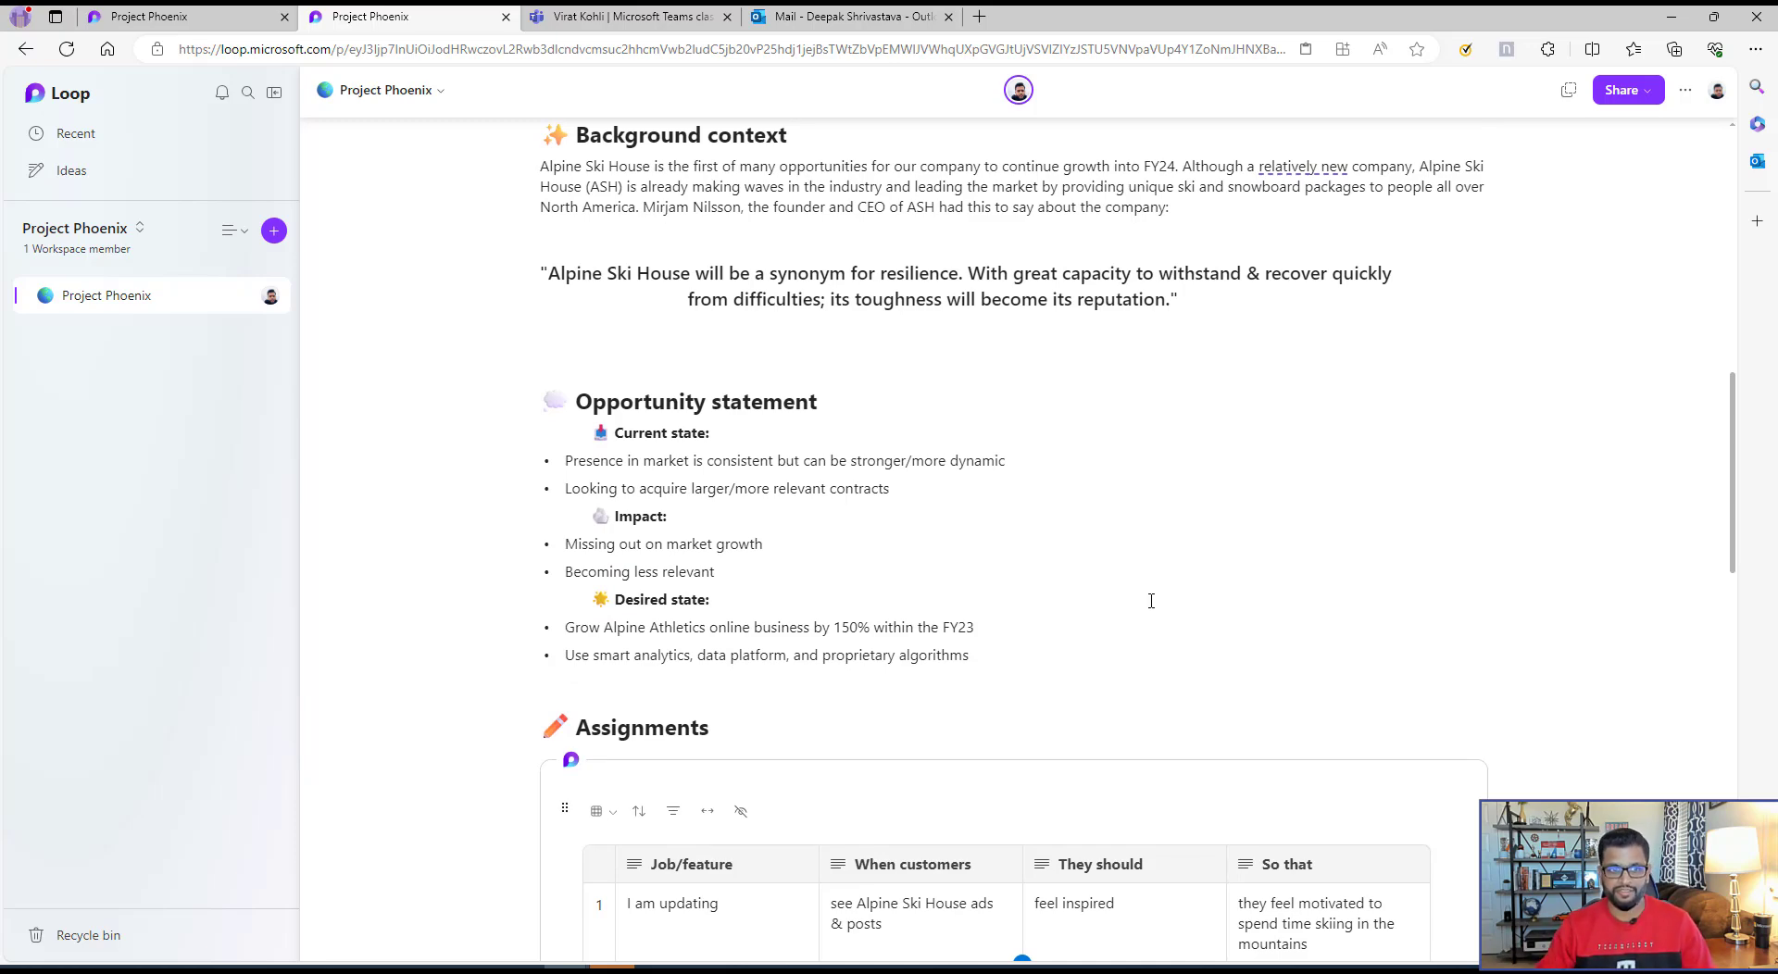
- Select Assignments rows 1–3 across the last three columns, then return to the Loop home page
{"action": "scroll", "coordinate": [1152, 601], "scroll_direction": "down", "scroll_amount": 4}
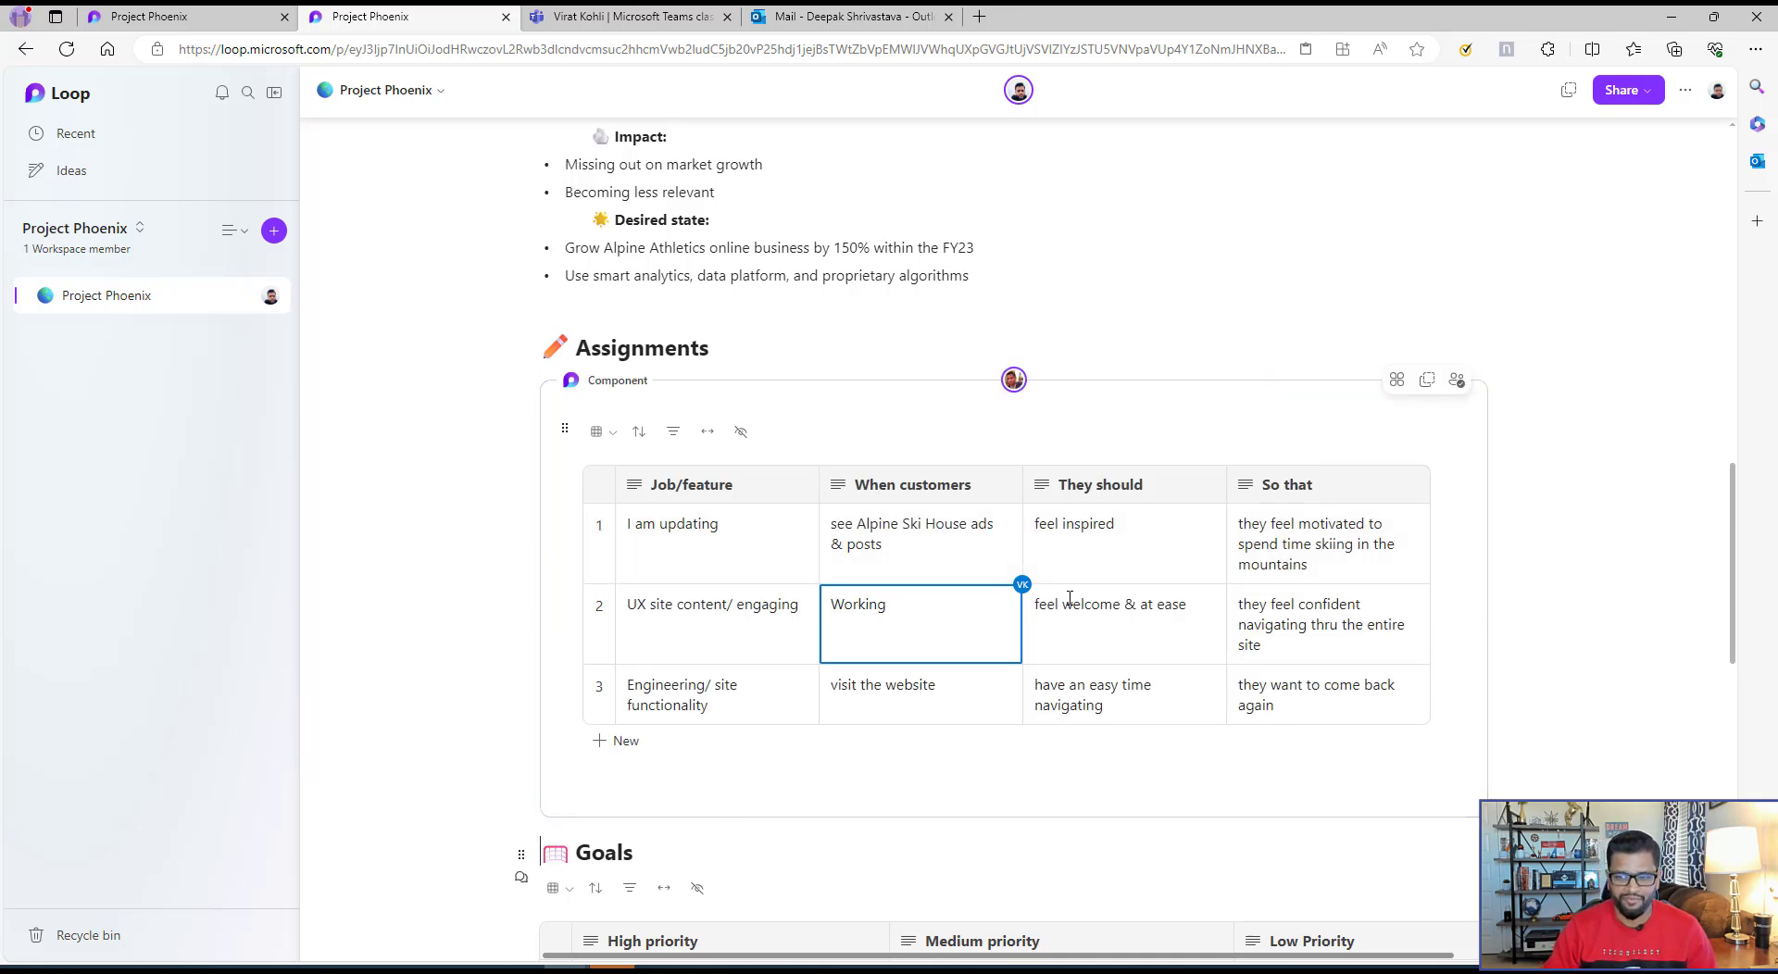
{"action": "left_click_drag", "start_coordinate": [1556, 685], "coordinate": [648, 444]}
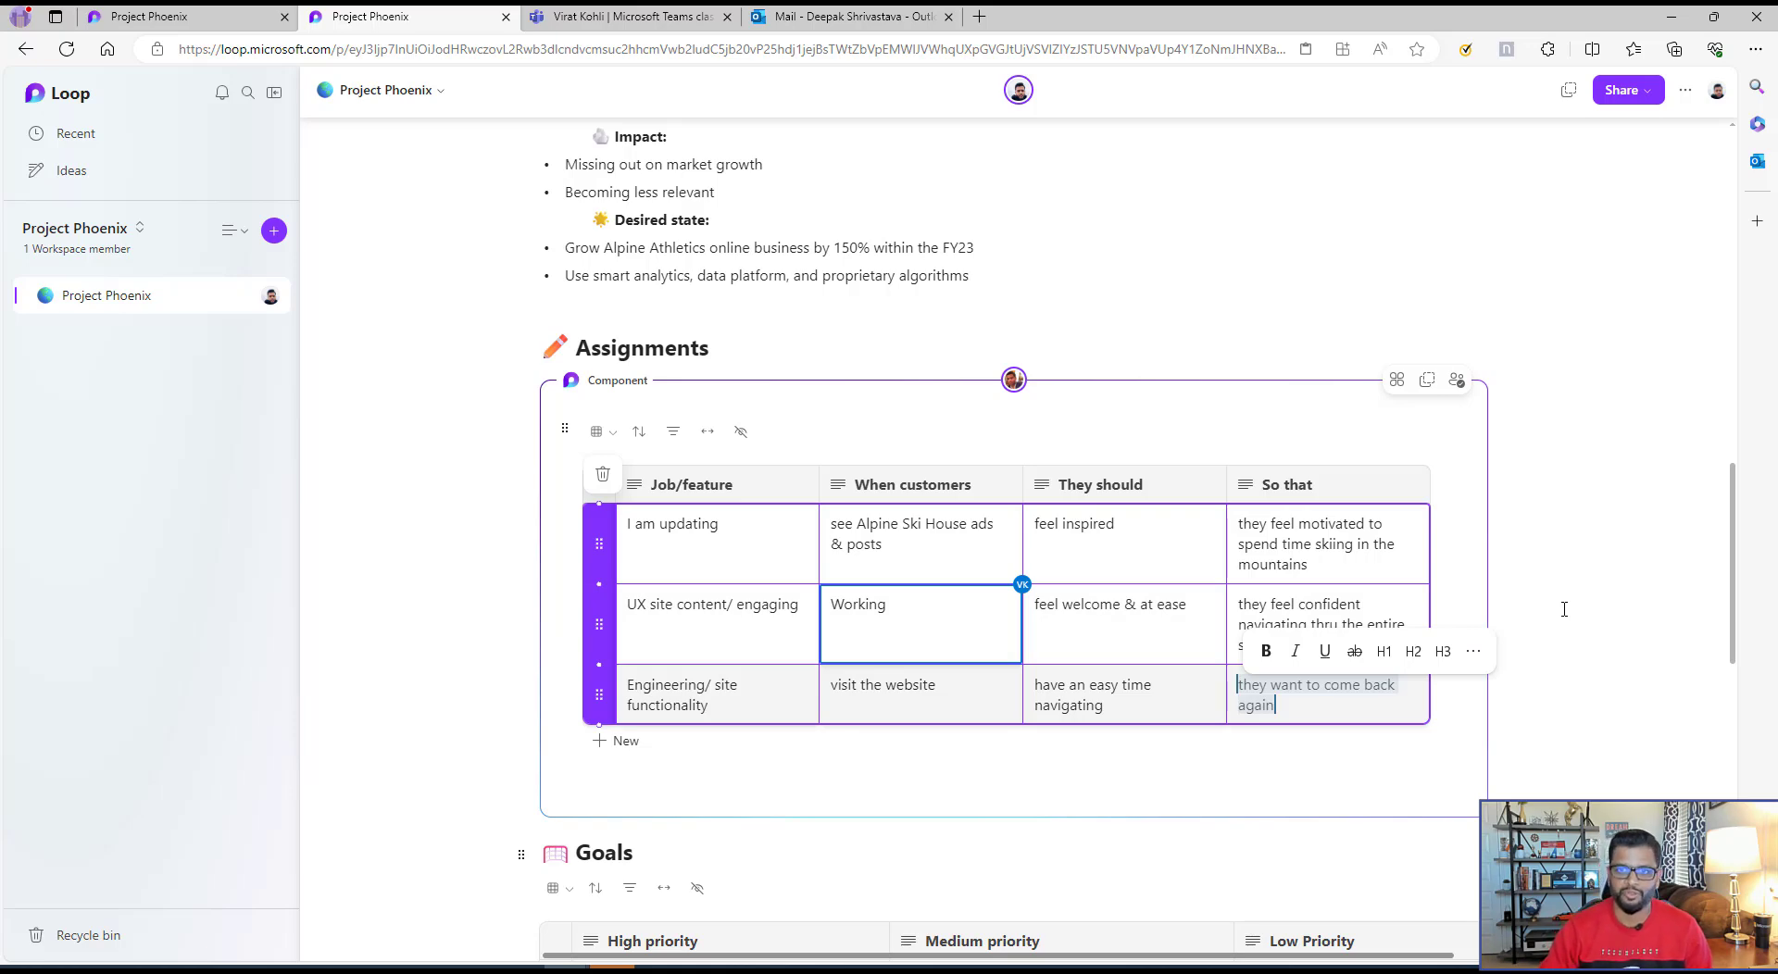
{"action": "left_click", "coordinate": [148, 16]}
{"action": "left_click", "coordinate": [85, 98]}
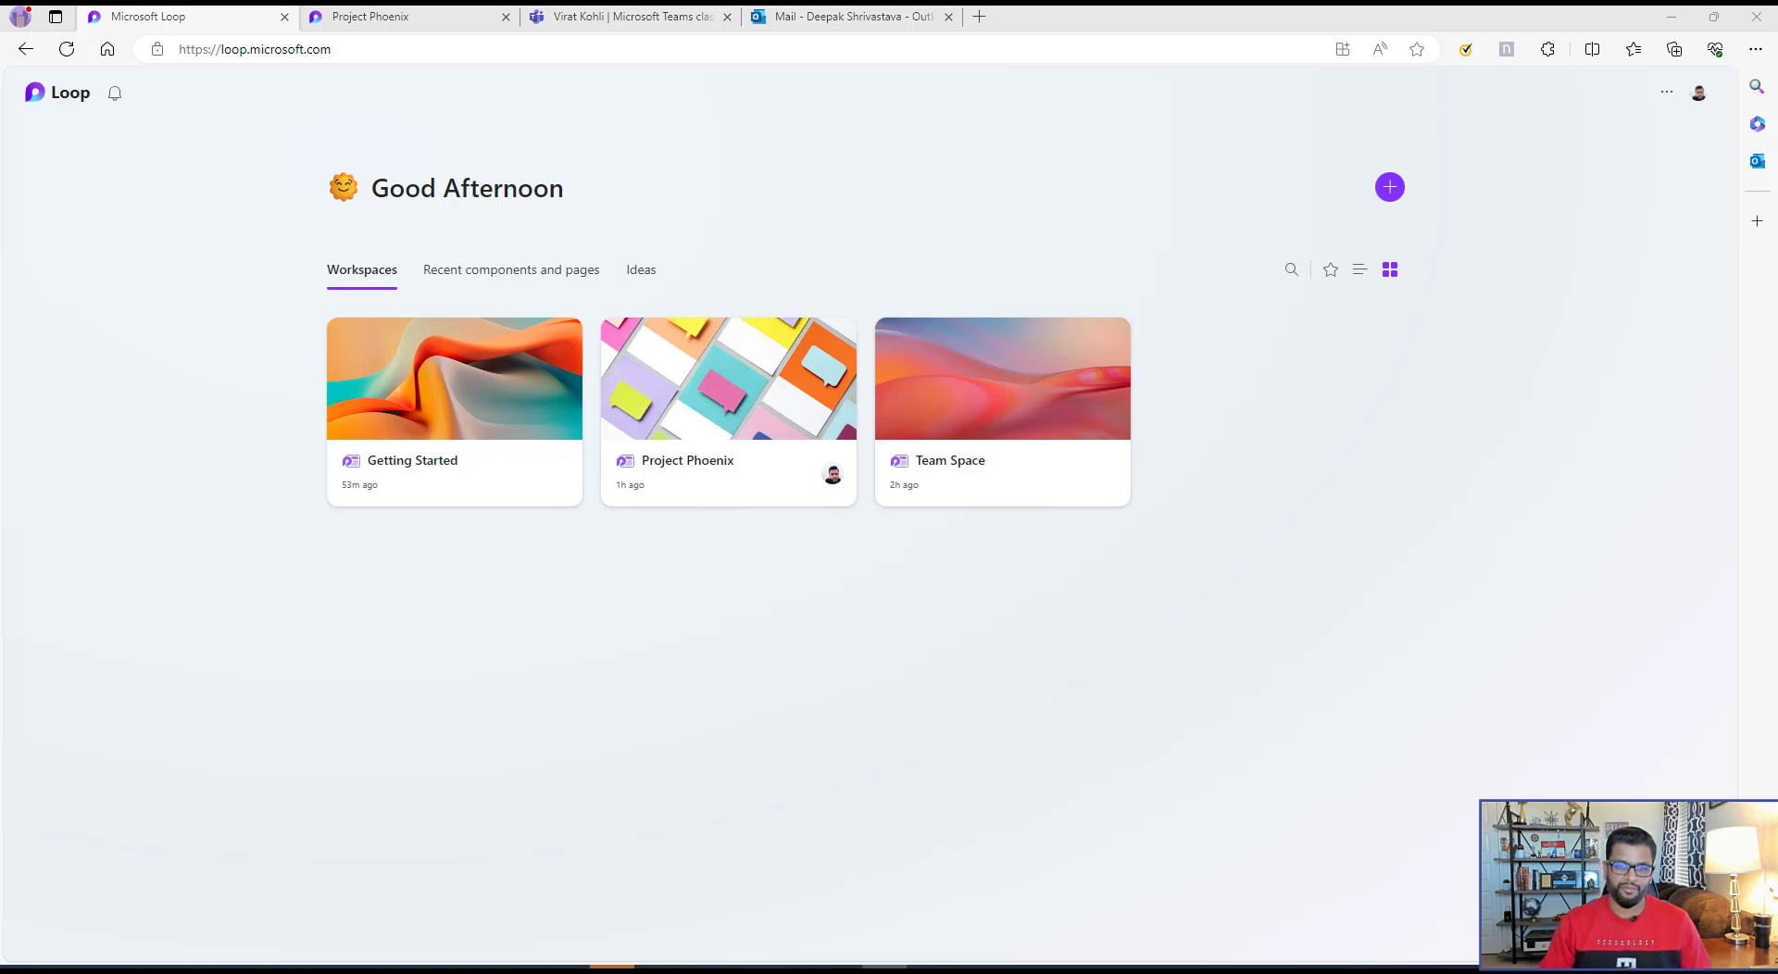
- Open the Getting Started workspace and scroll through its Bad Idea Brainstorm page
{"action": "left_click", "coordinate": [485, 398]}
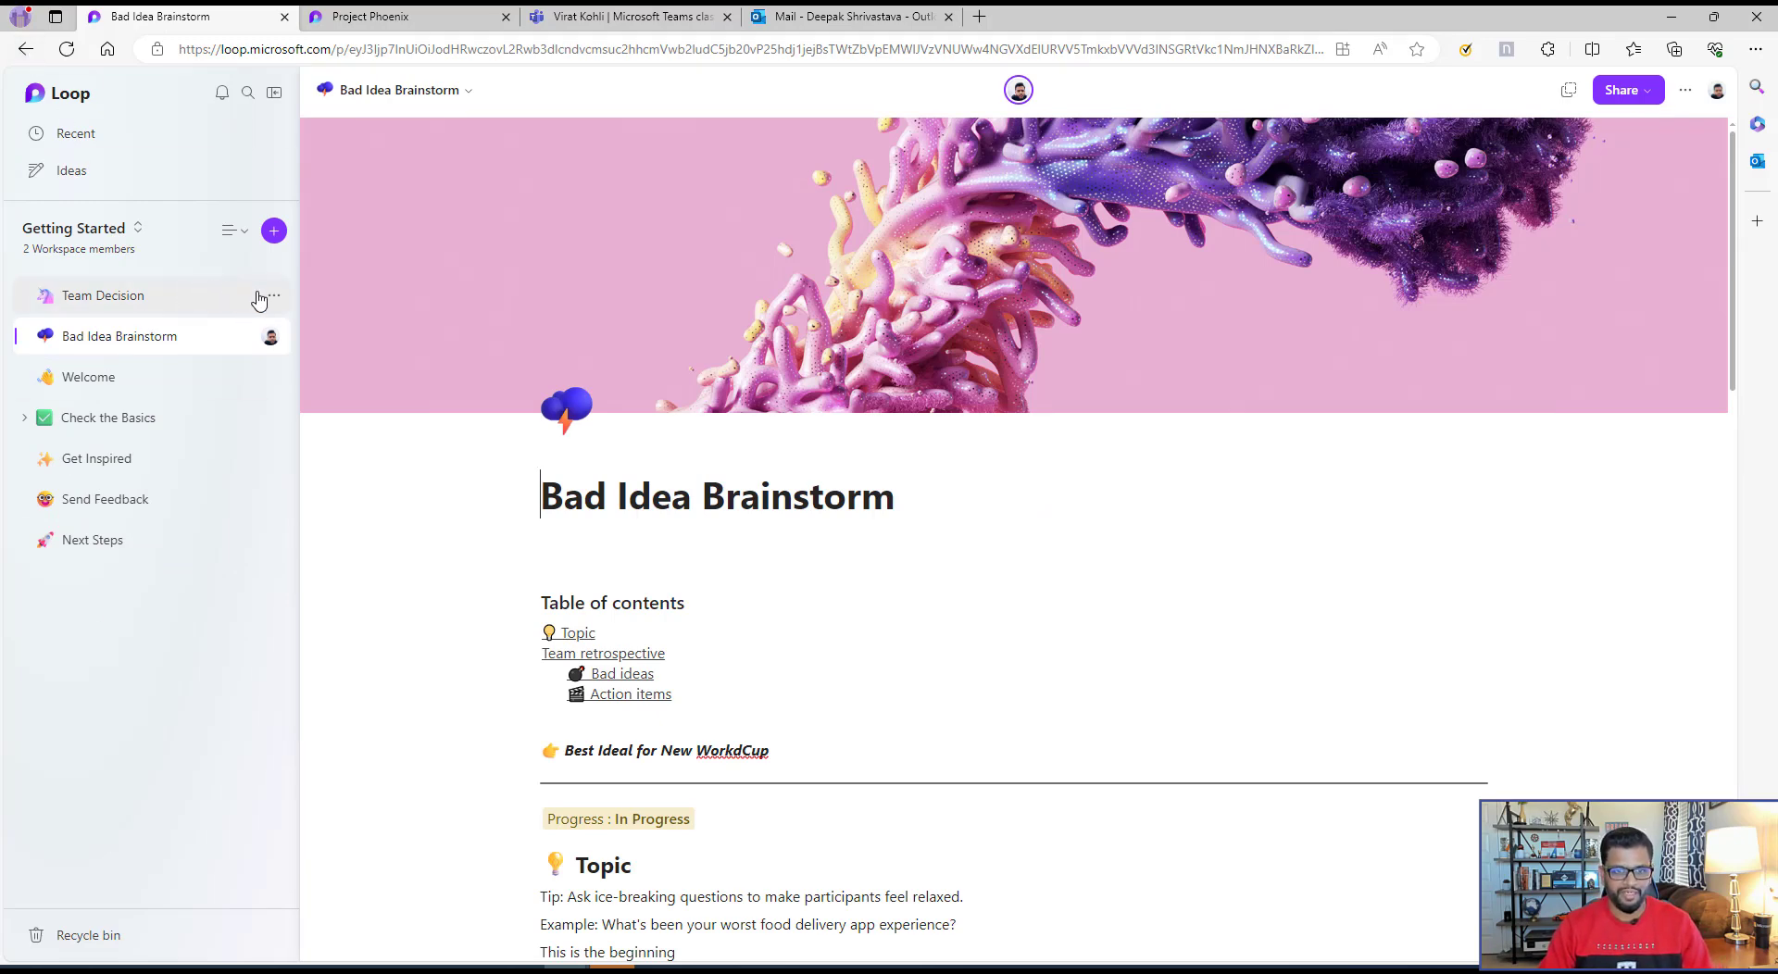
{"action": "scroll", "coordinate": [937, 615], "scroll_direction": "down", "scroll_amount": 15}
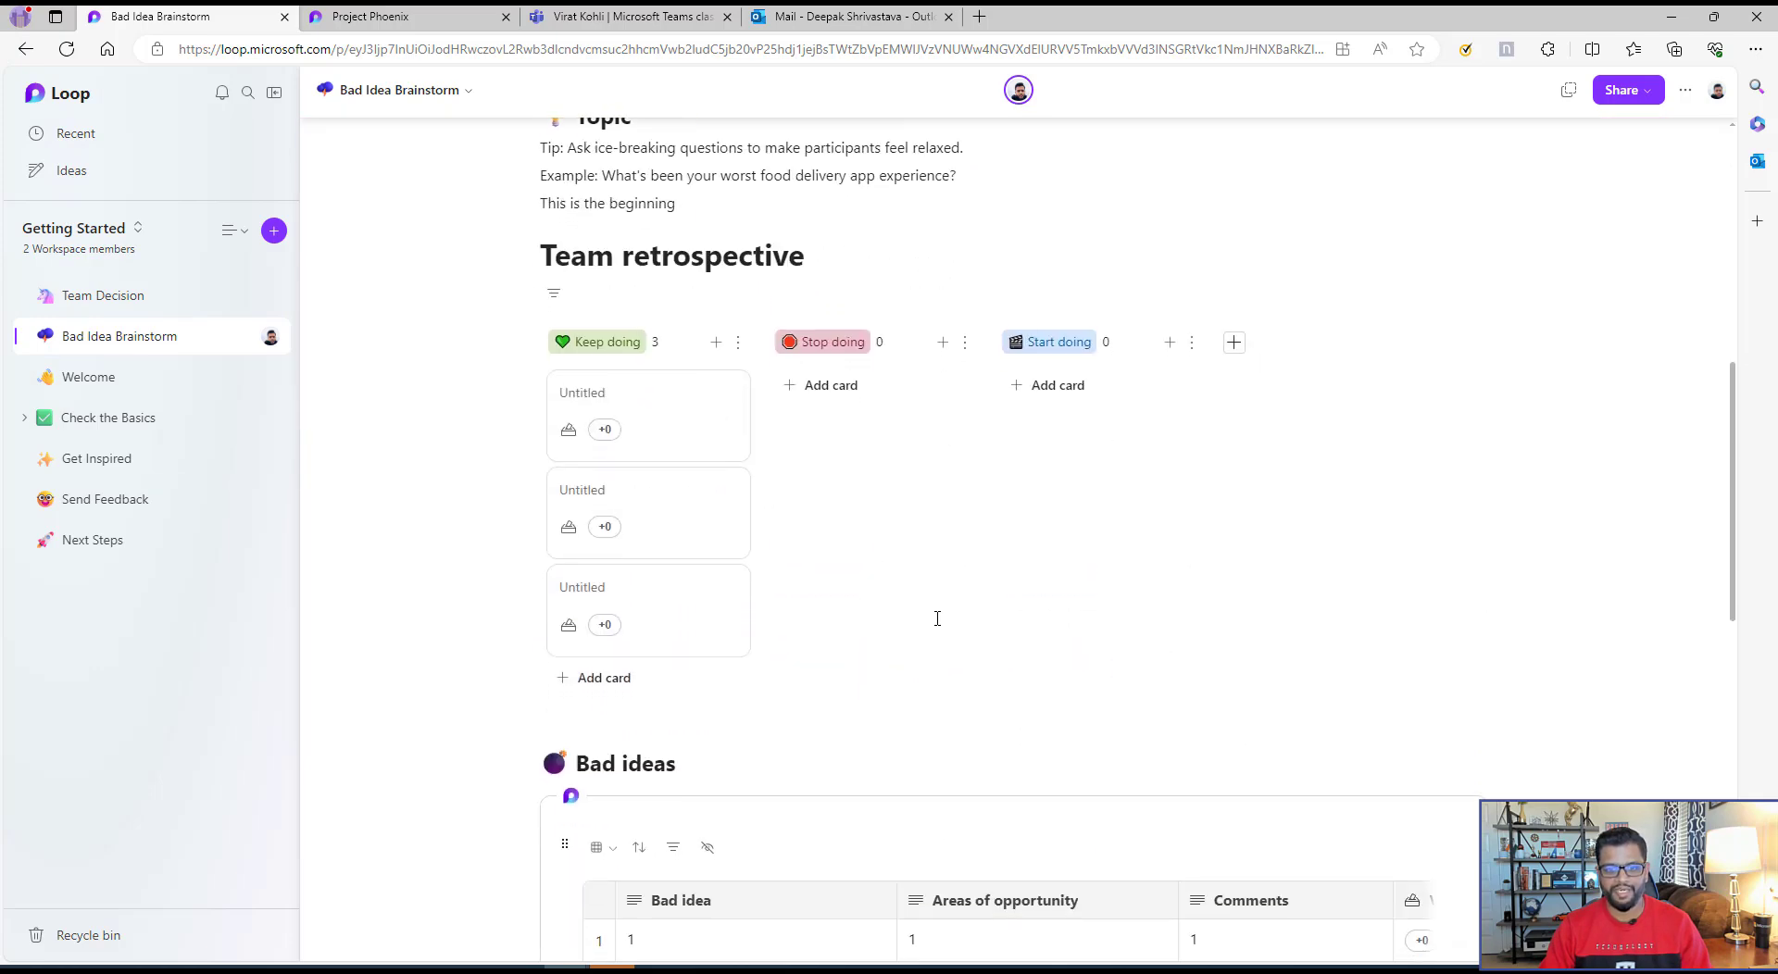
{"action": "scroll", "coordinate": [739, 528], "scroll_direction": "up", "scroll_amount": 5}
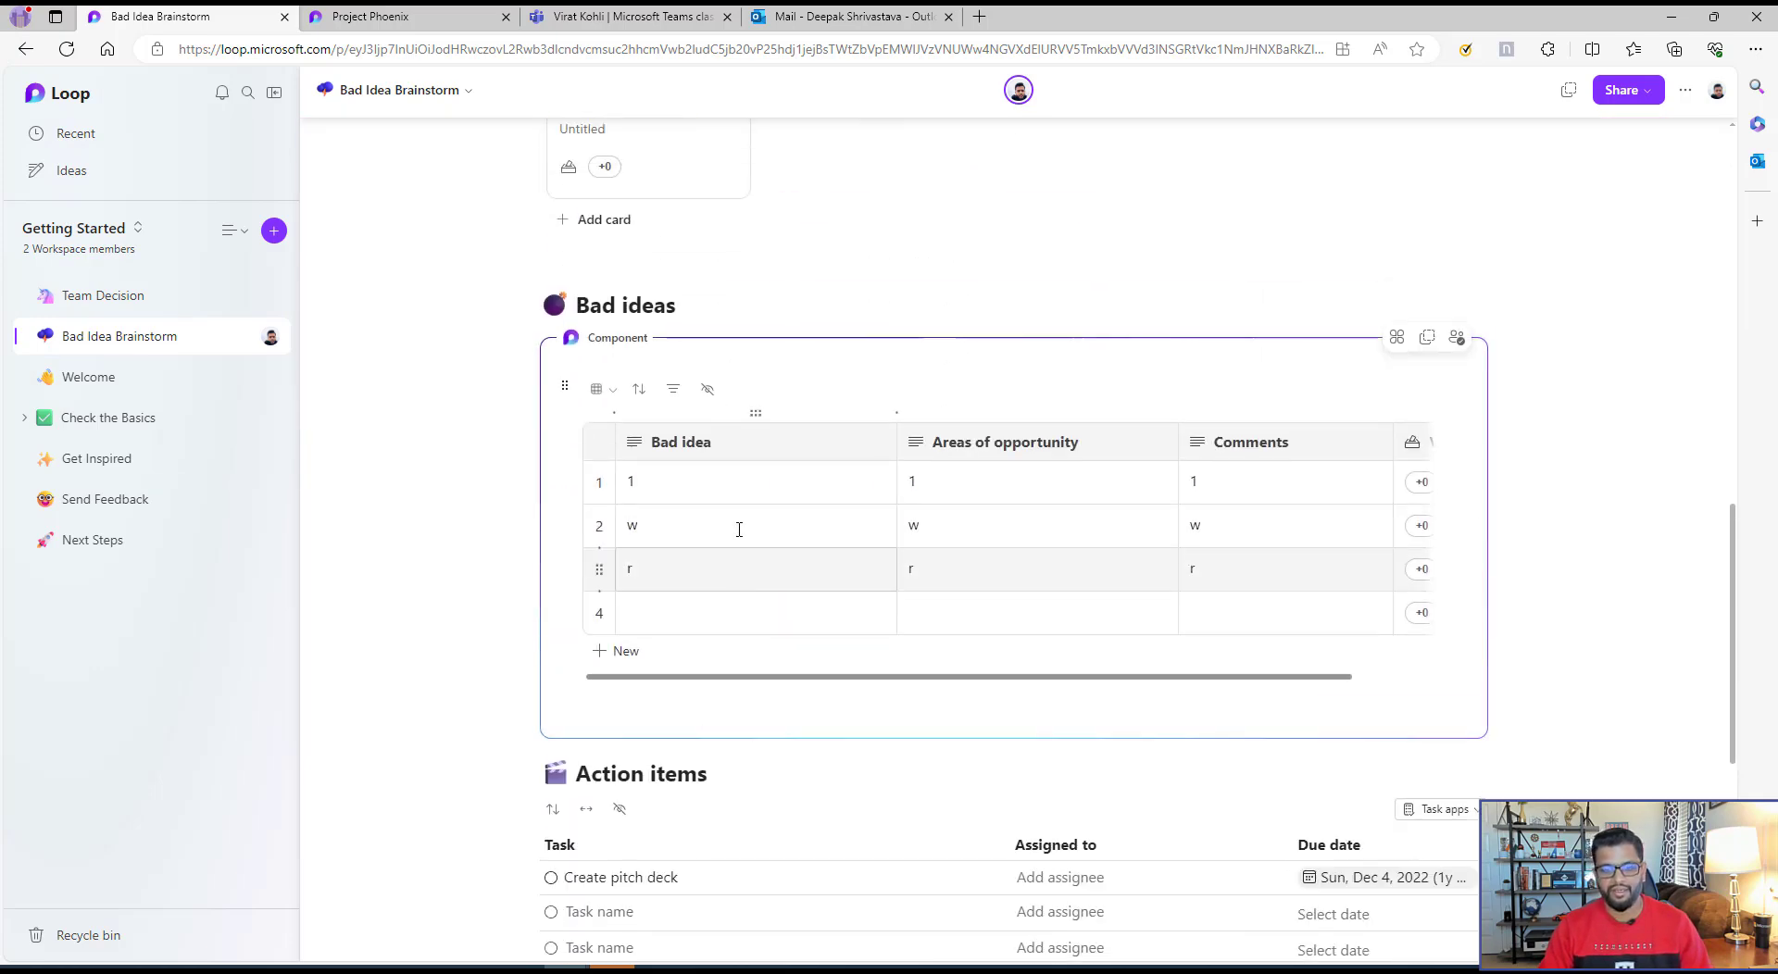
{"action": "scroll", "coordinate": [739, 529], "scroll_direction": "up", "scroll_amount": 1}
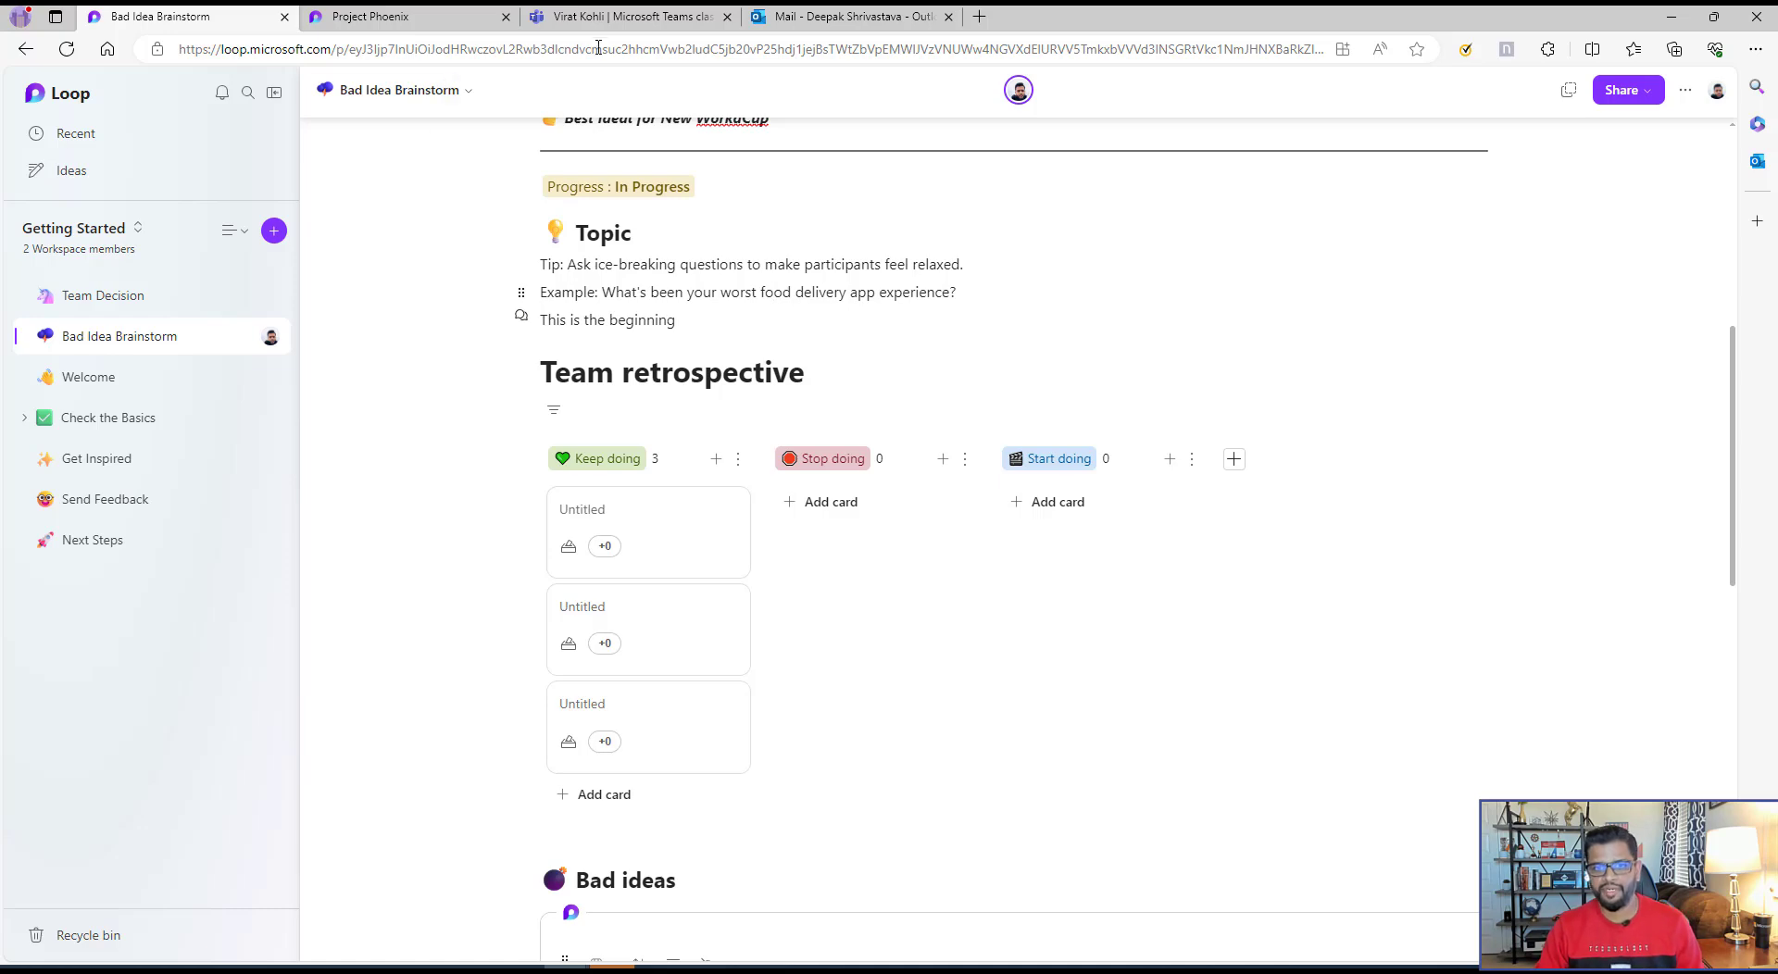
- Check the Goals.loop table in the Teams chat and focus its message box
{"action": "left_click", "coordinate": [611, 17]}
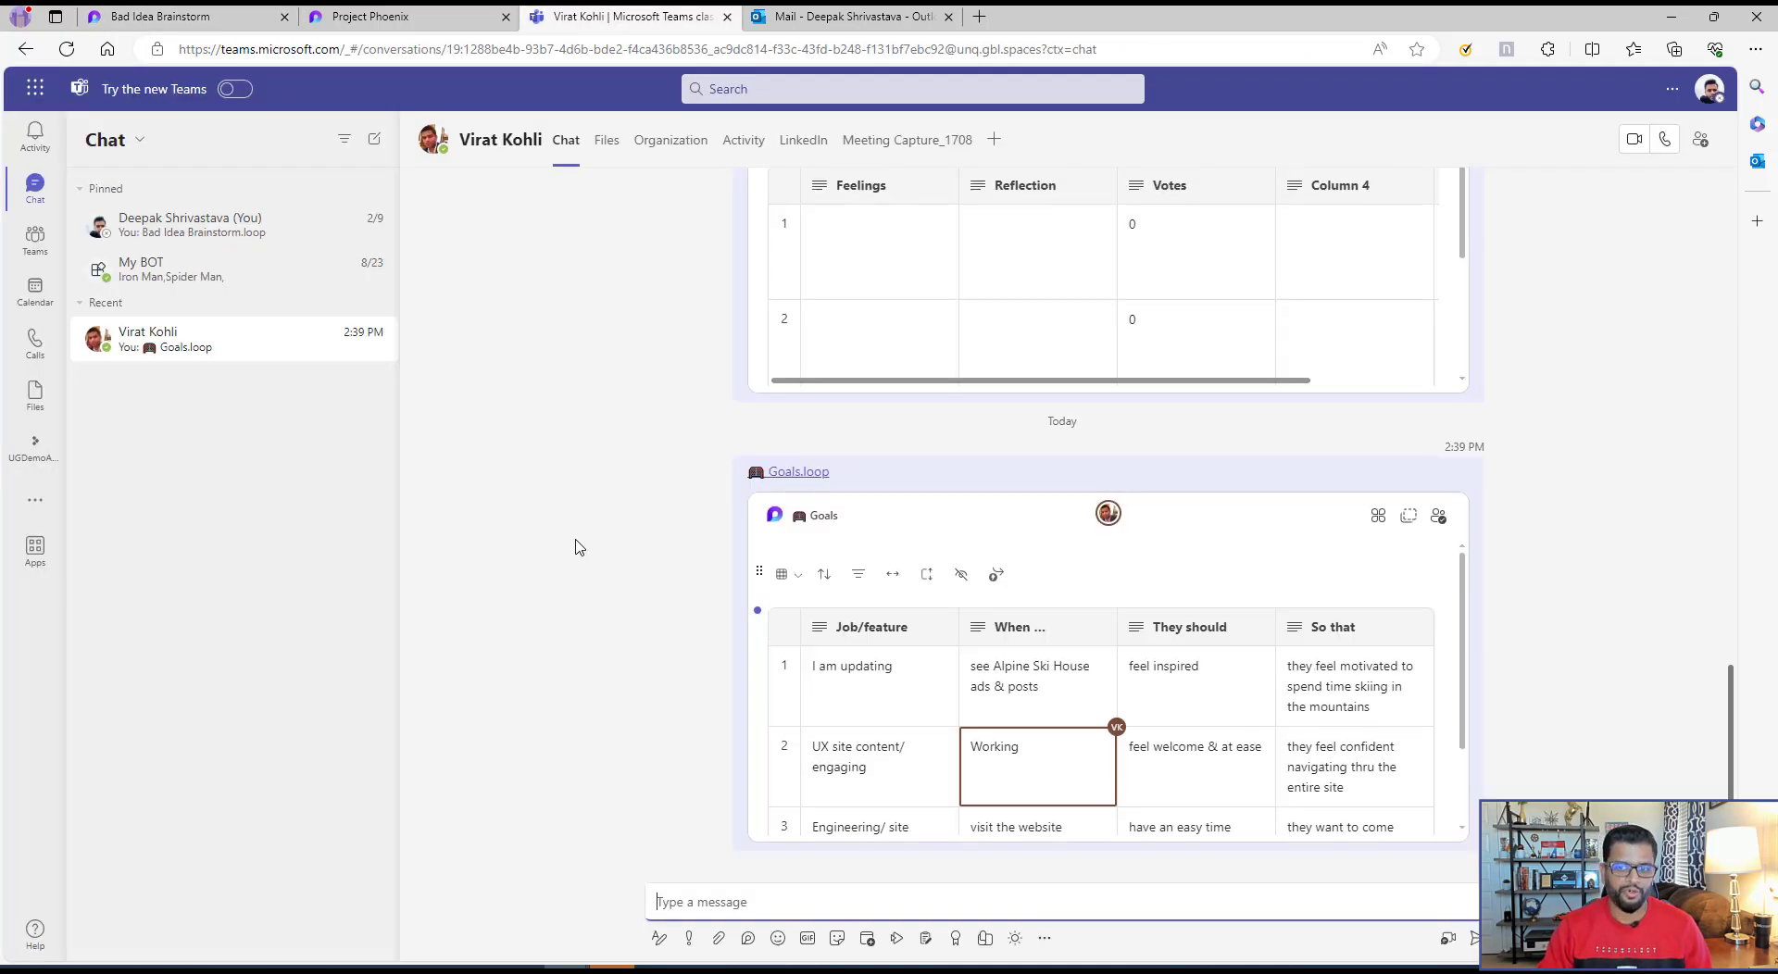
{"action": "left_click", "coordinate": [852, 16]}
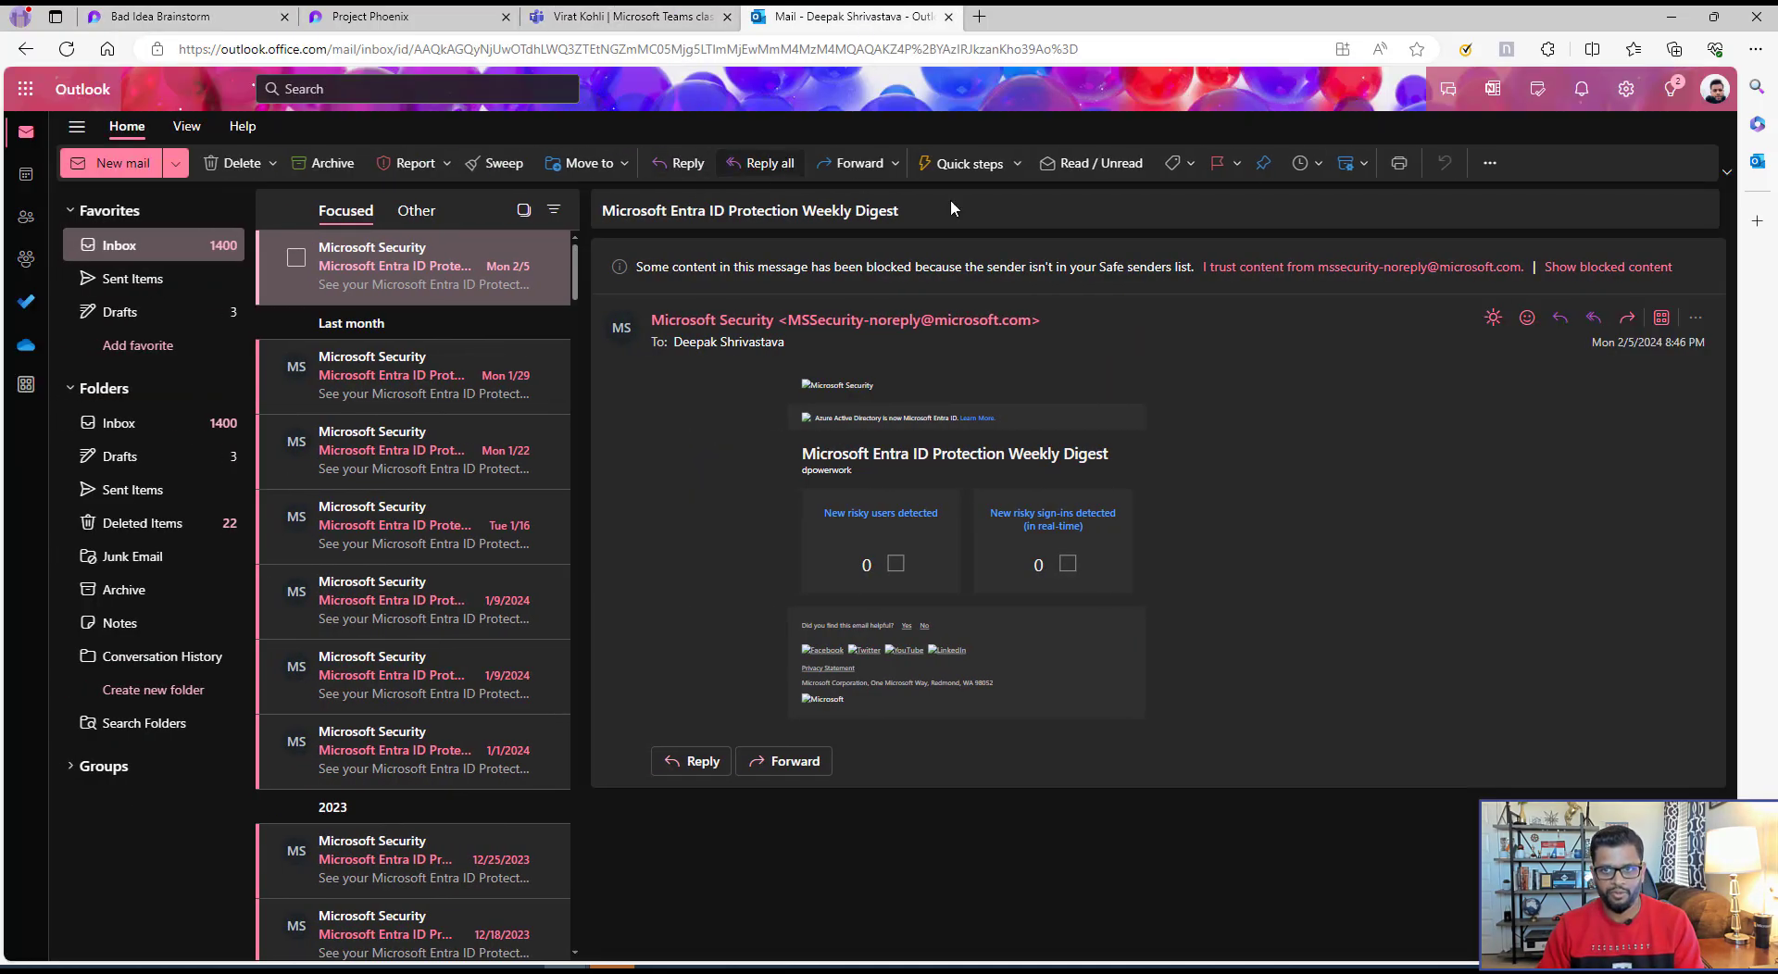
{"action": "left_click", "coordinate": [621, 17]}
{"action": "left_click", "coordinate": [737, 903]}
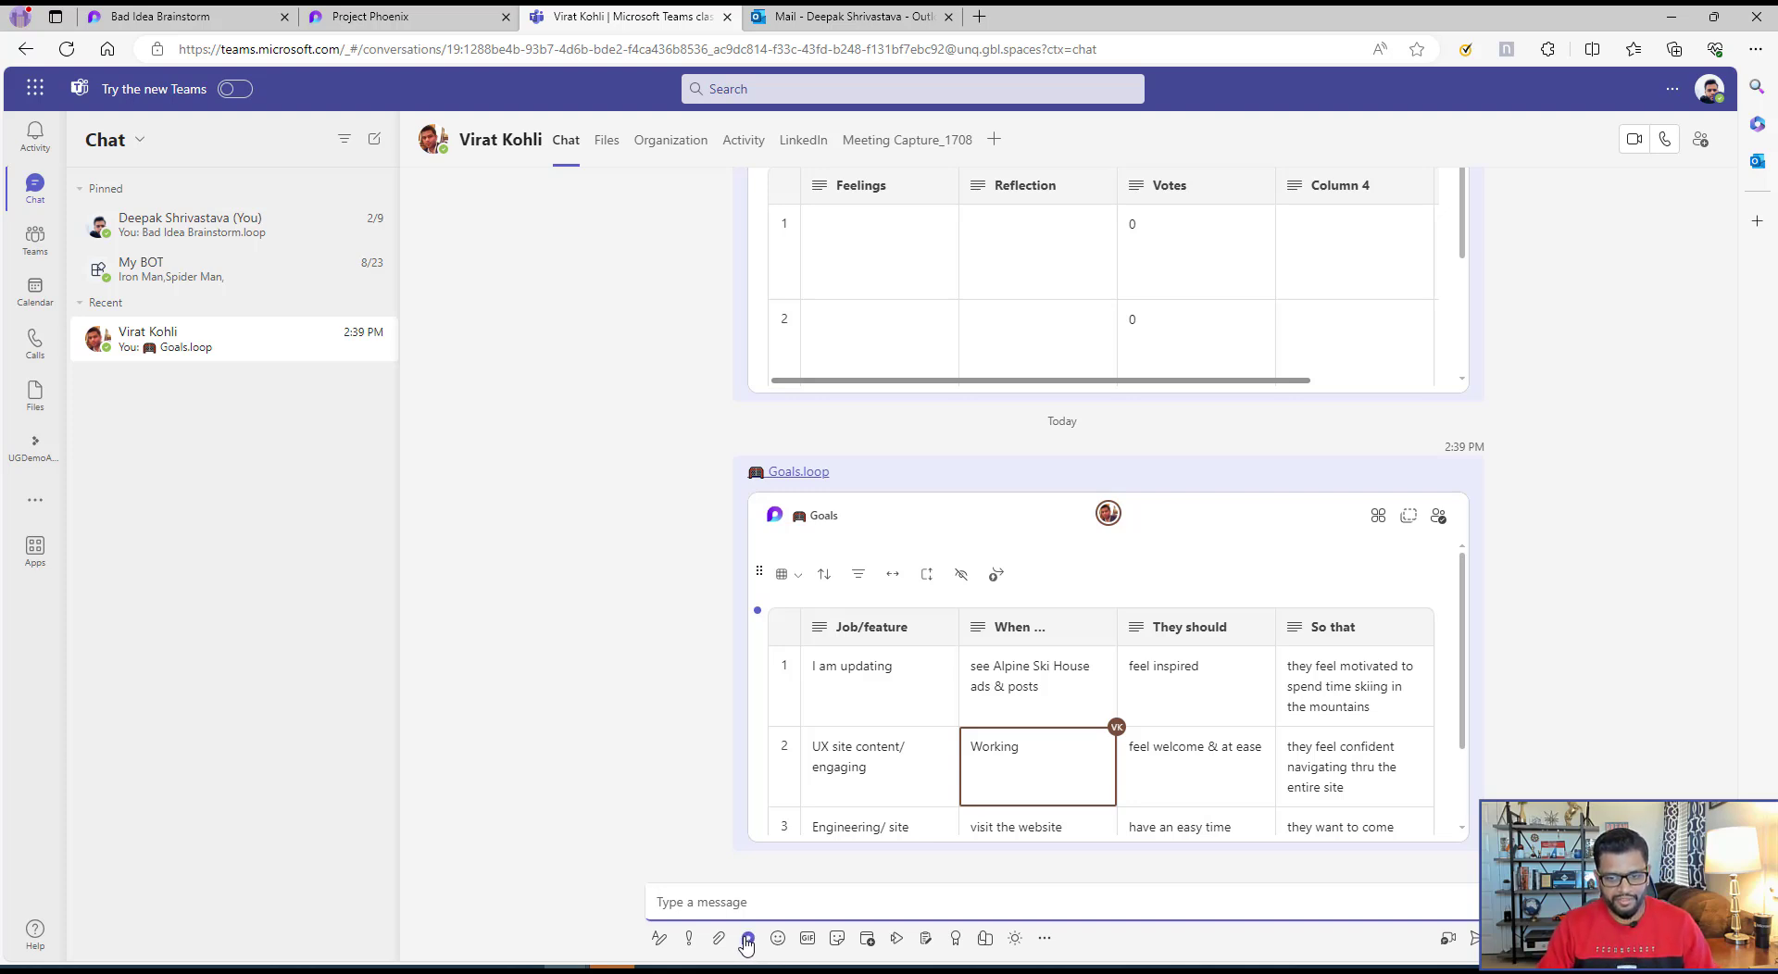
- Start a new email in Outlook's mail tab
{"action": "left_click", "coordinate": [850, 11]}
{"action": "mouse_move", "coordinate": [686, 384]}
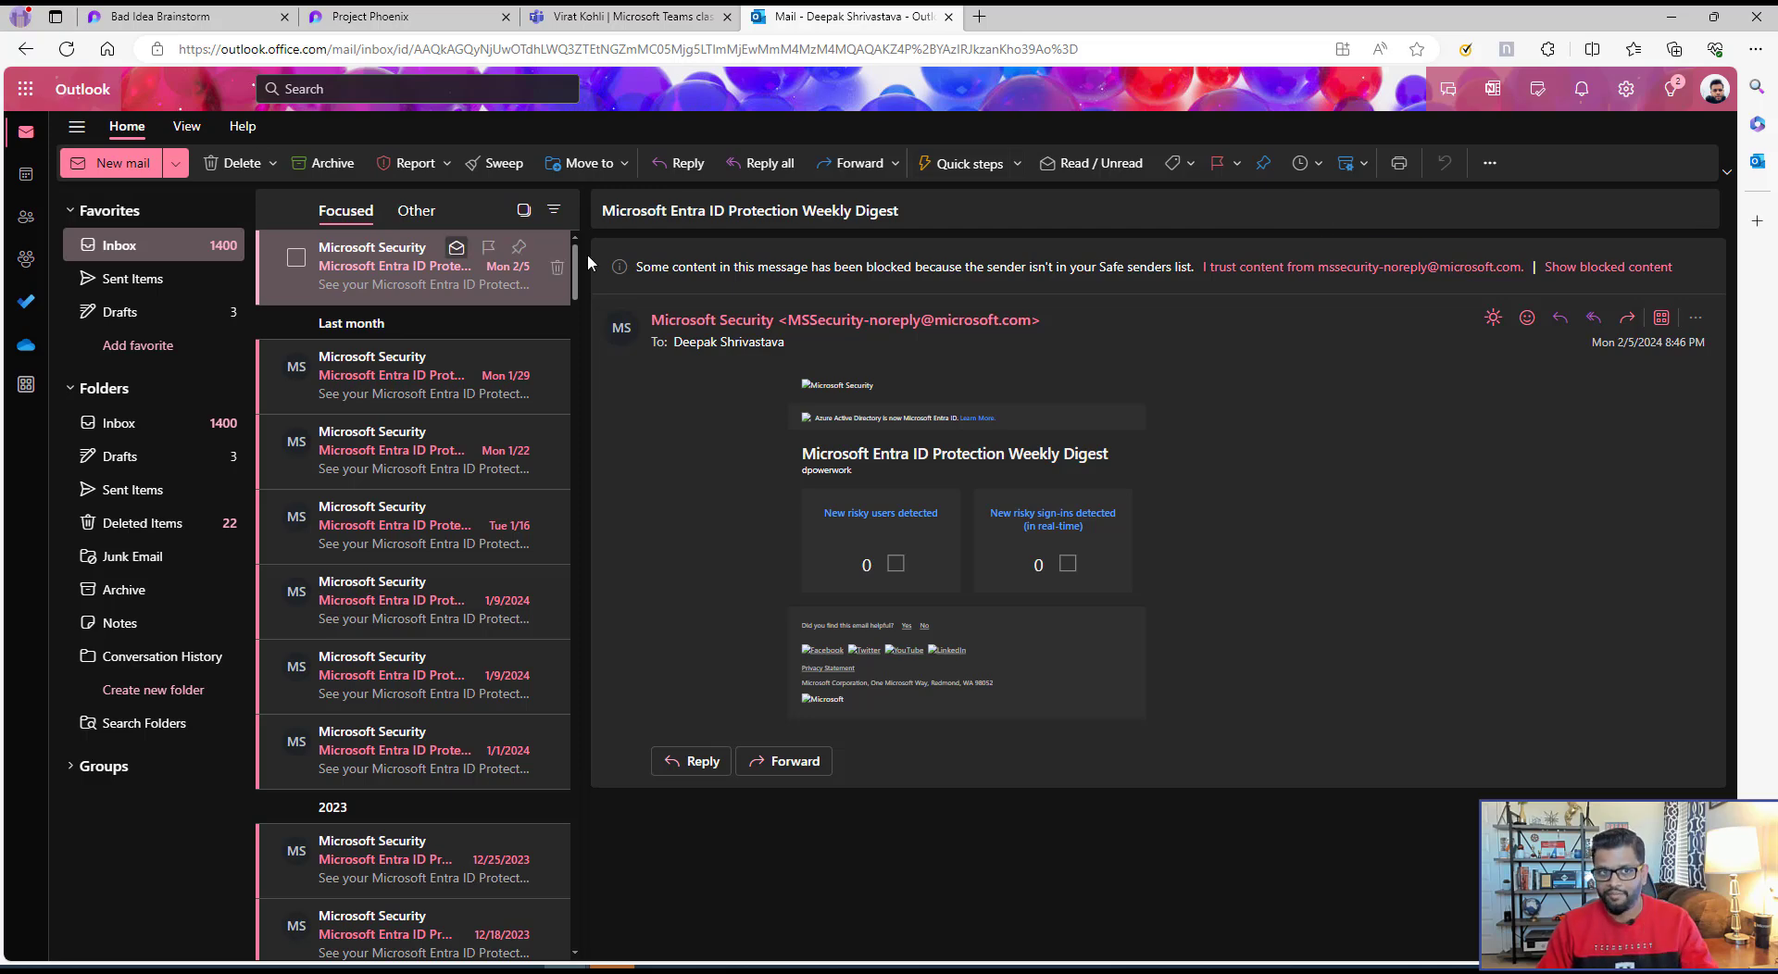
{"action": "key", "text": "n"}
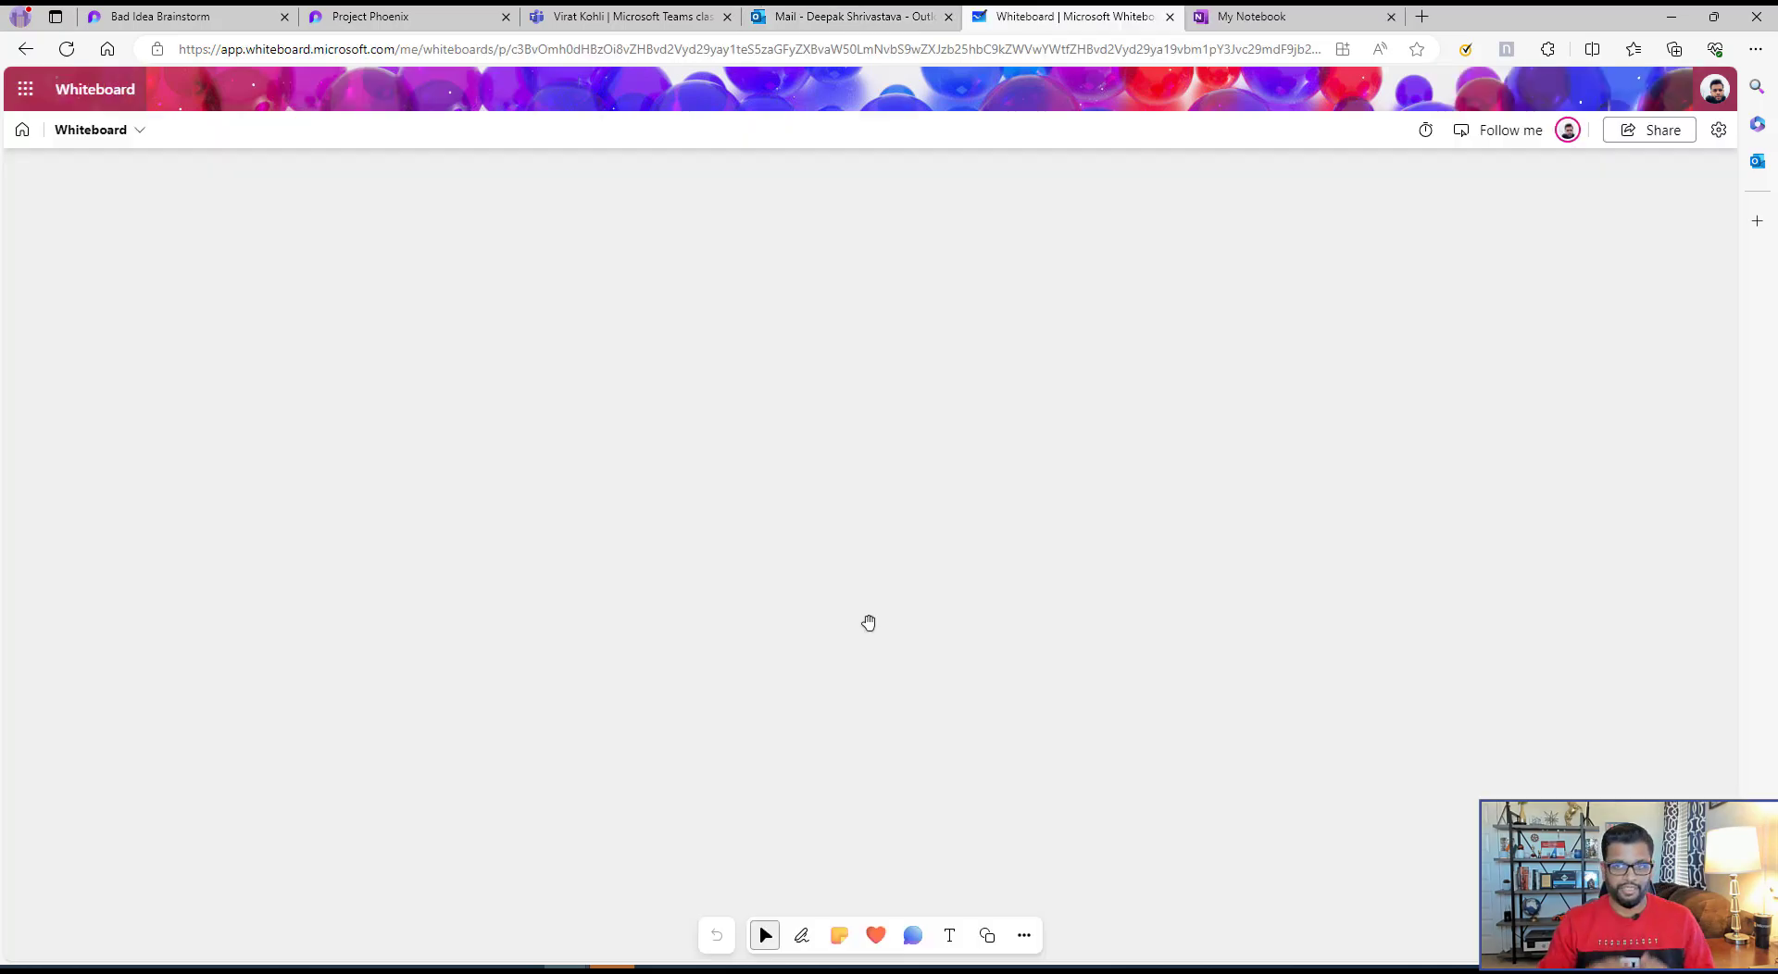
- View Whiteboard's insert list and OneNote's Insert > Loop Components options, then return to Teams
{"action": "left_click", "coordinate": [1025, 938]}
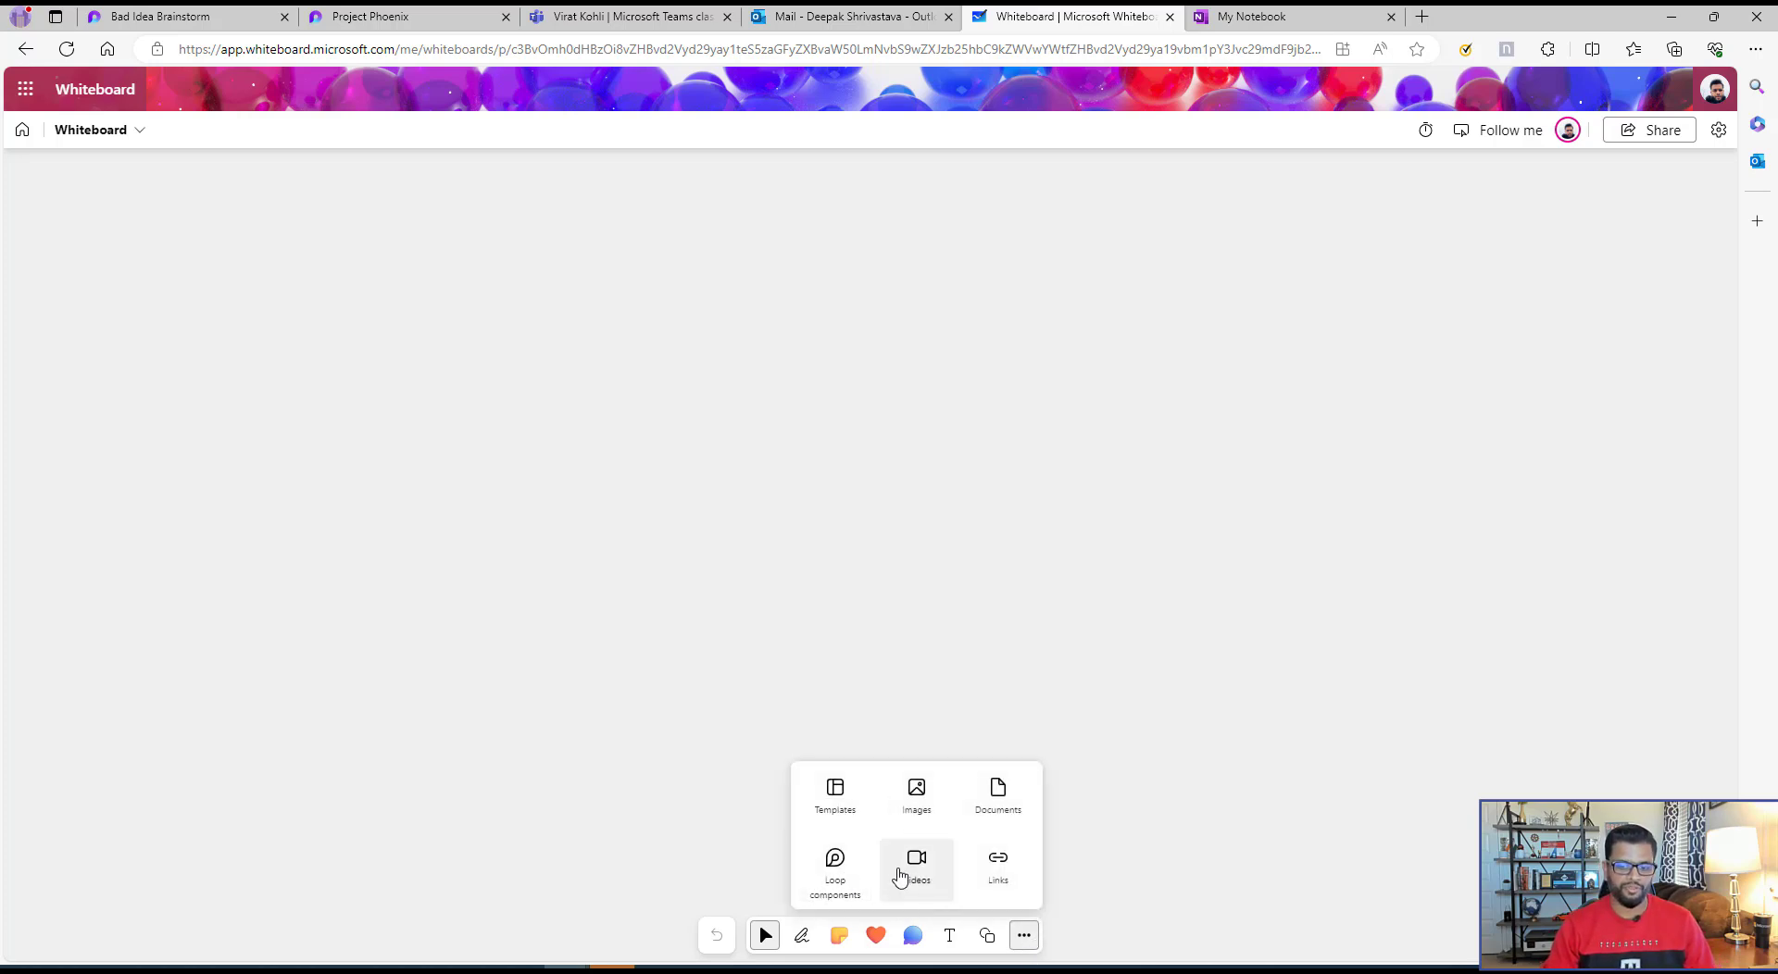
{"action": "left_click", "coordinate": [1265, 19]}
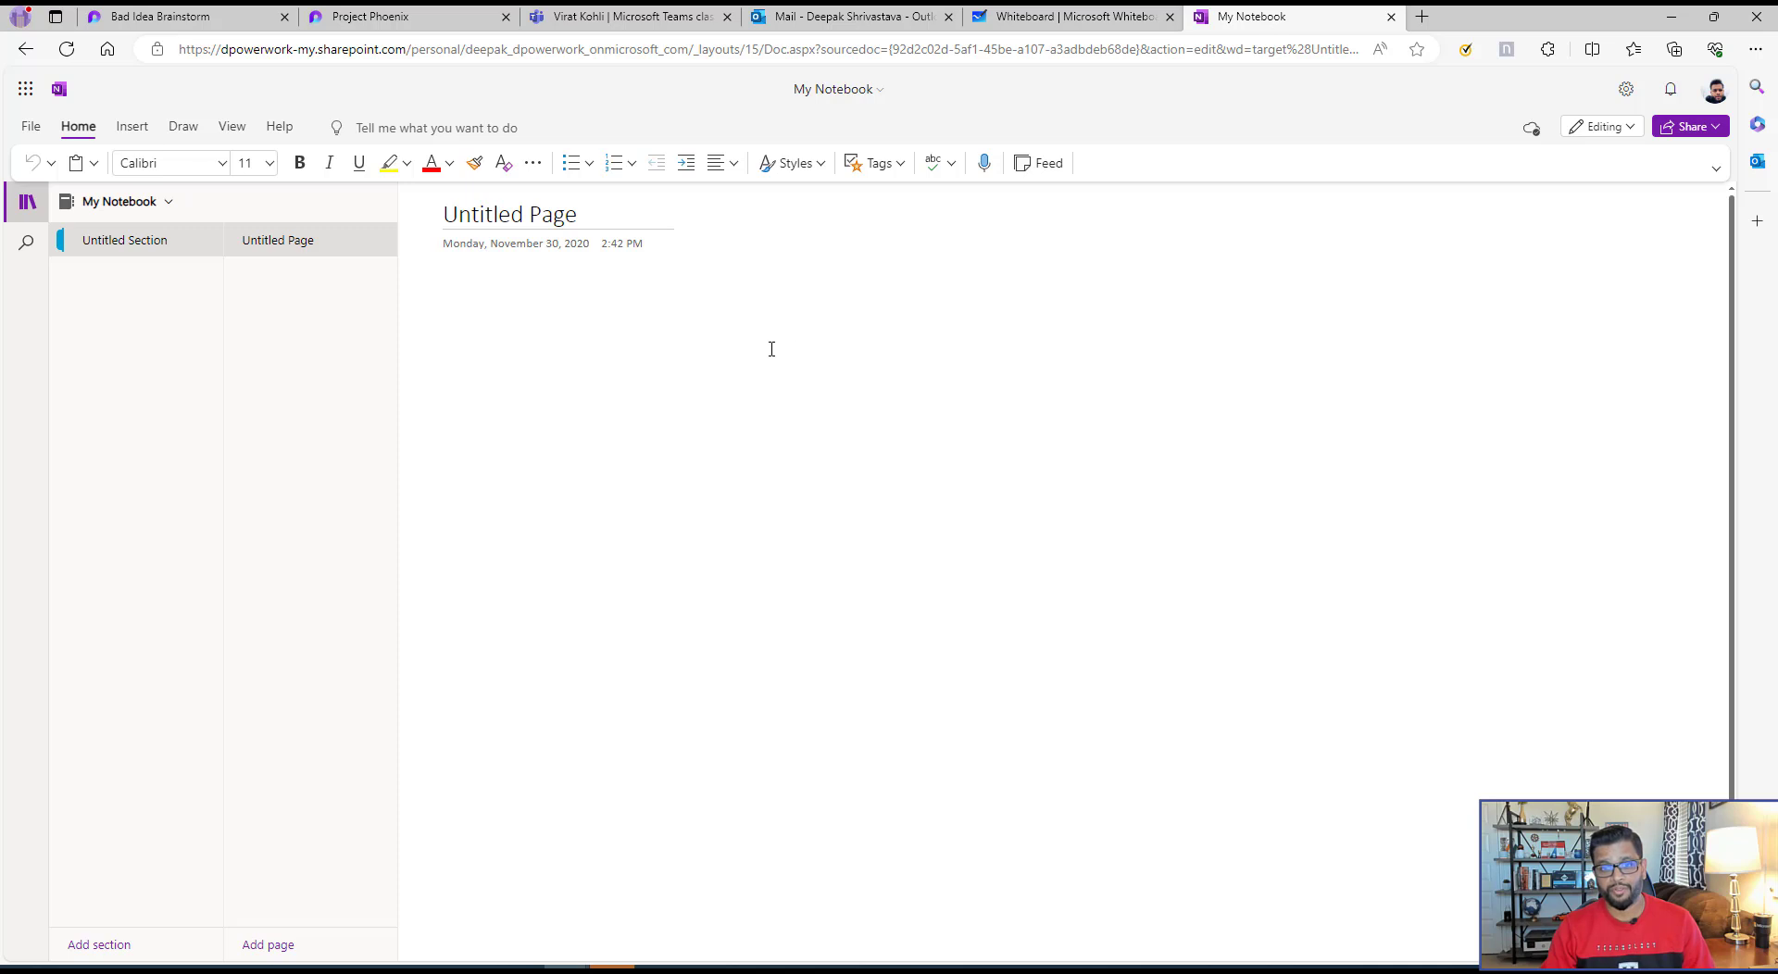
{"action": "left_click", "coordinate": [131, 127]}
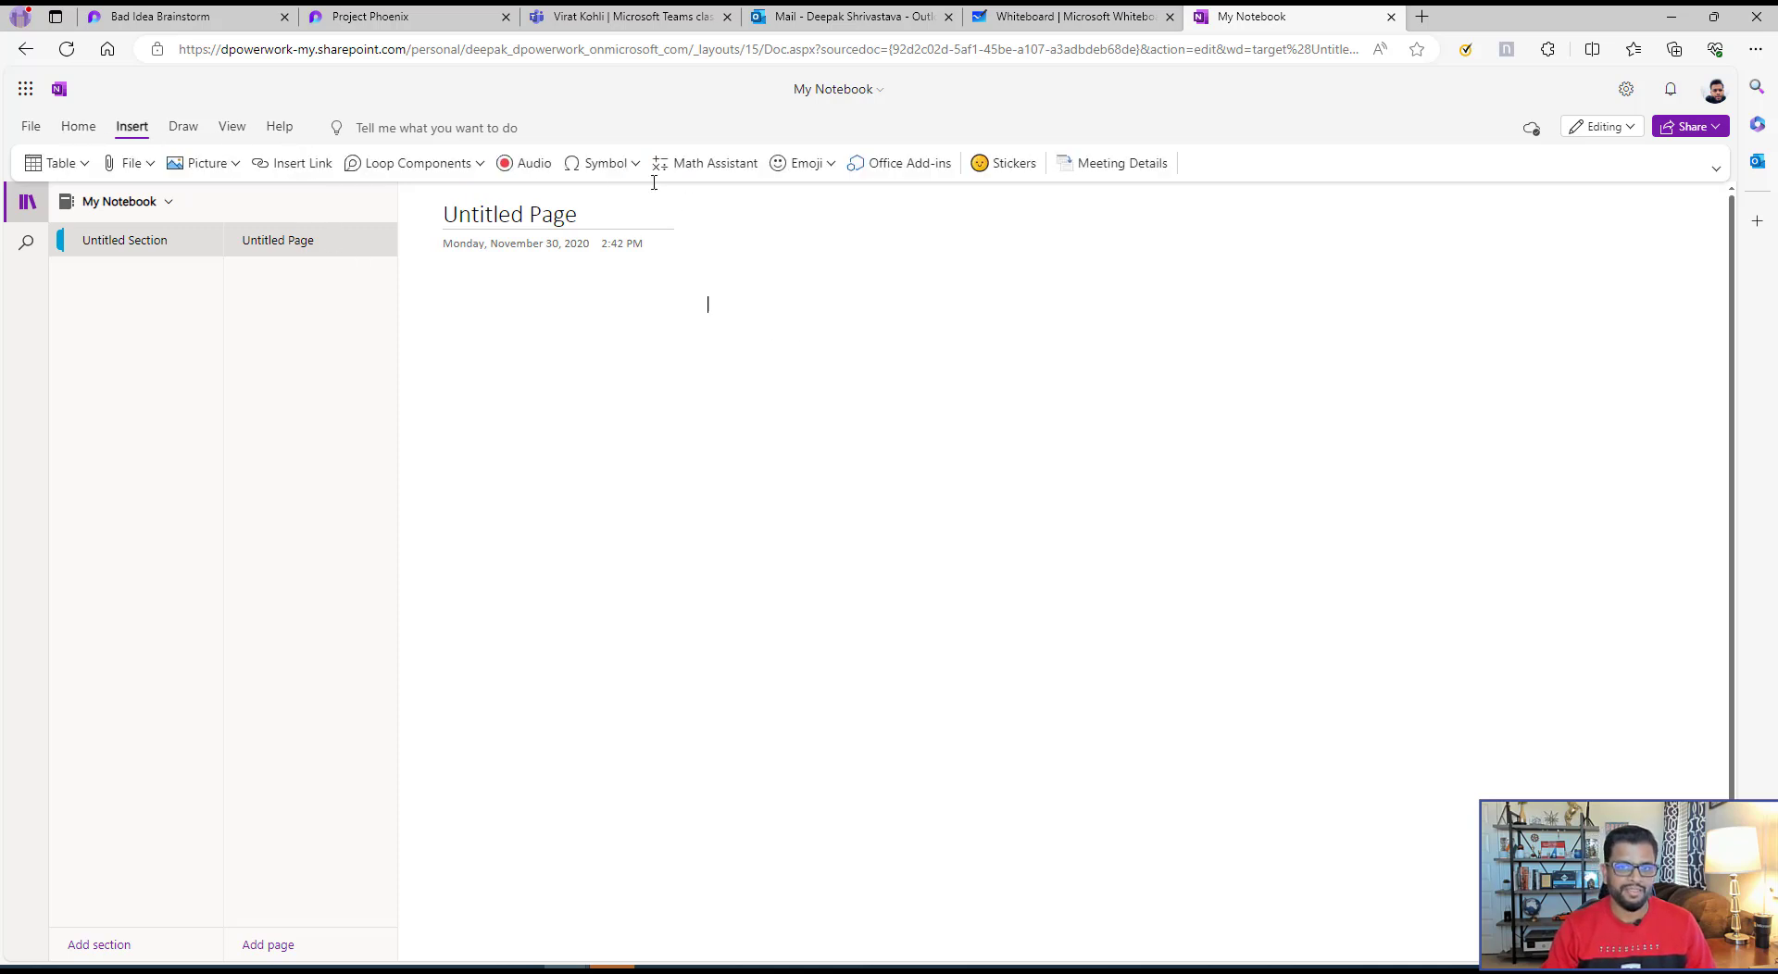
{"action": "left_click", "coordinate": [464, 171]}
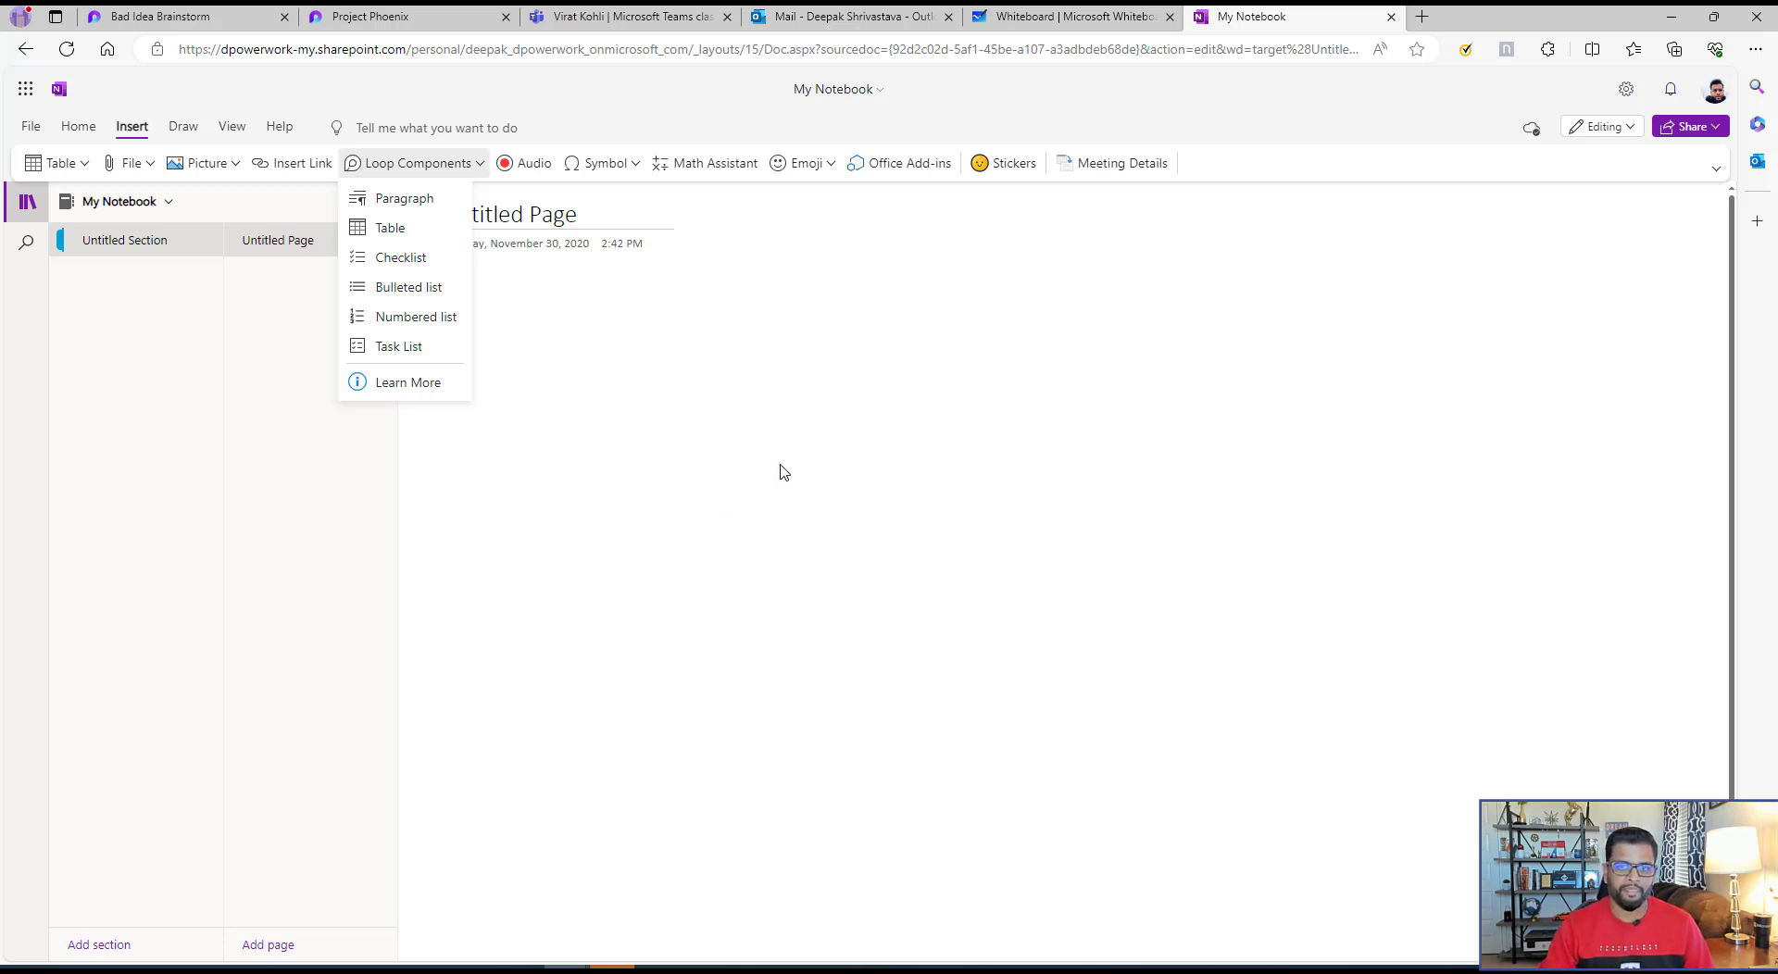
{"action": "left_click", "coordinate": [607, 16]}
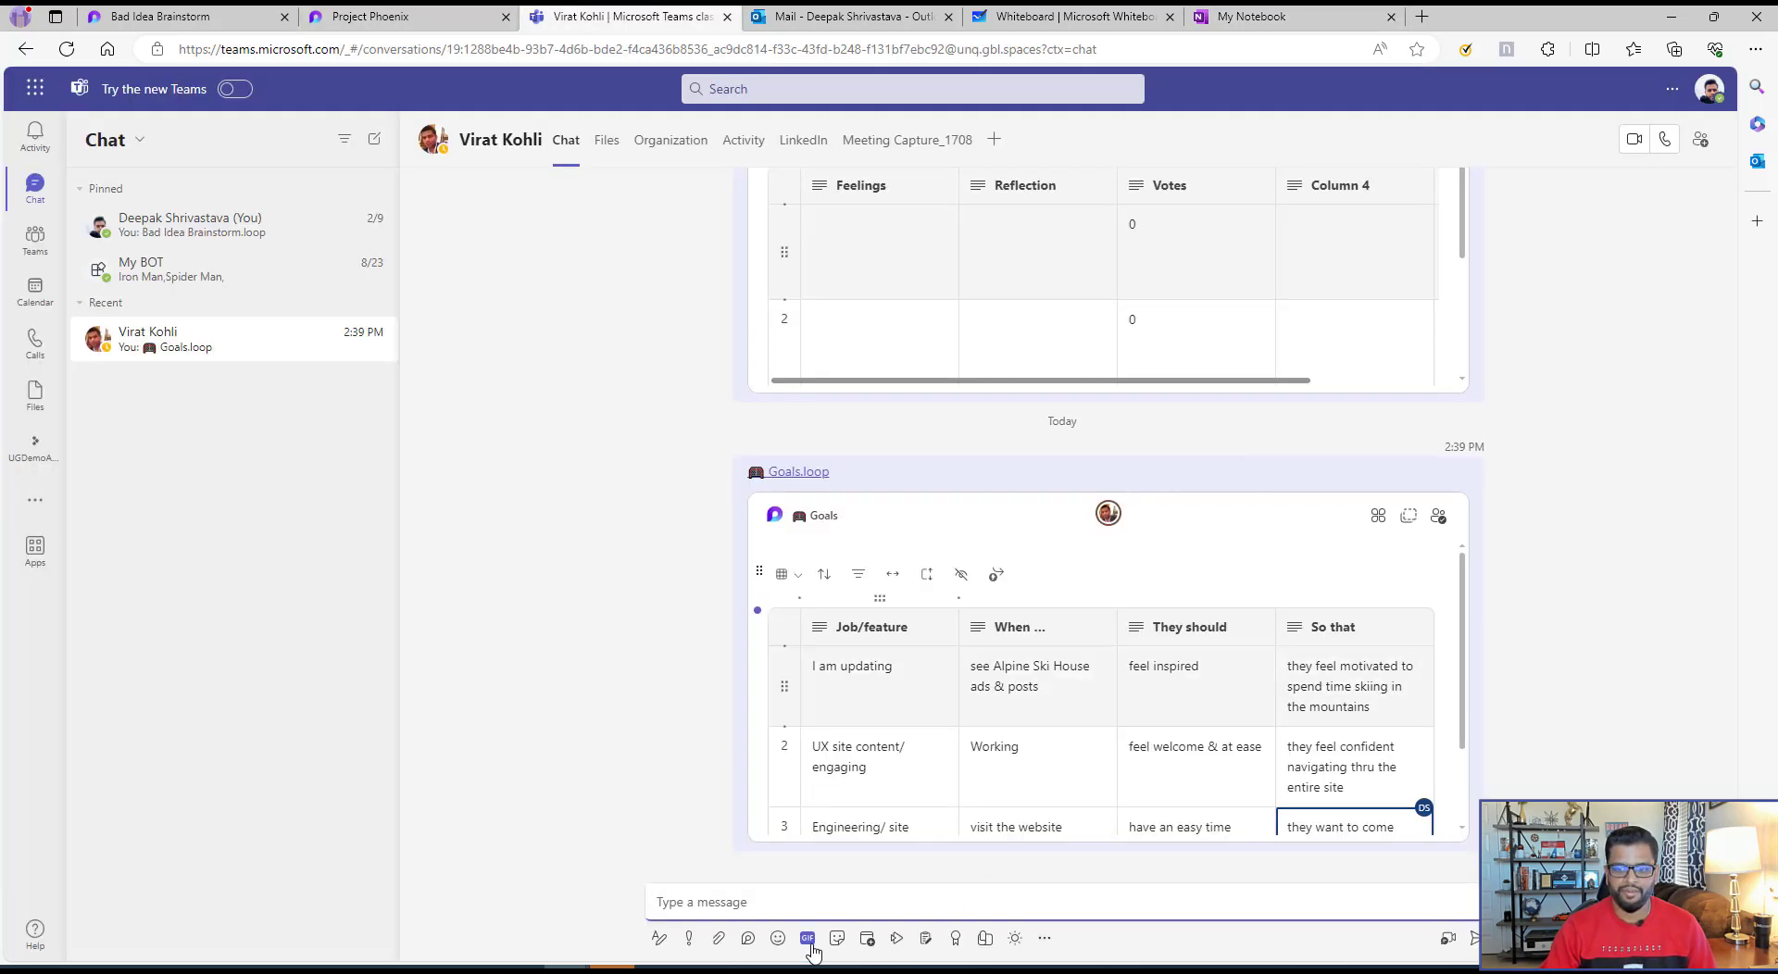
- Compare the Loop component menus in Teams chat, Outlook and Whiteboard, ending on OneNote
{"action": "left_click", "coordinate": [748, 939]}
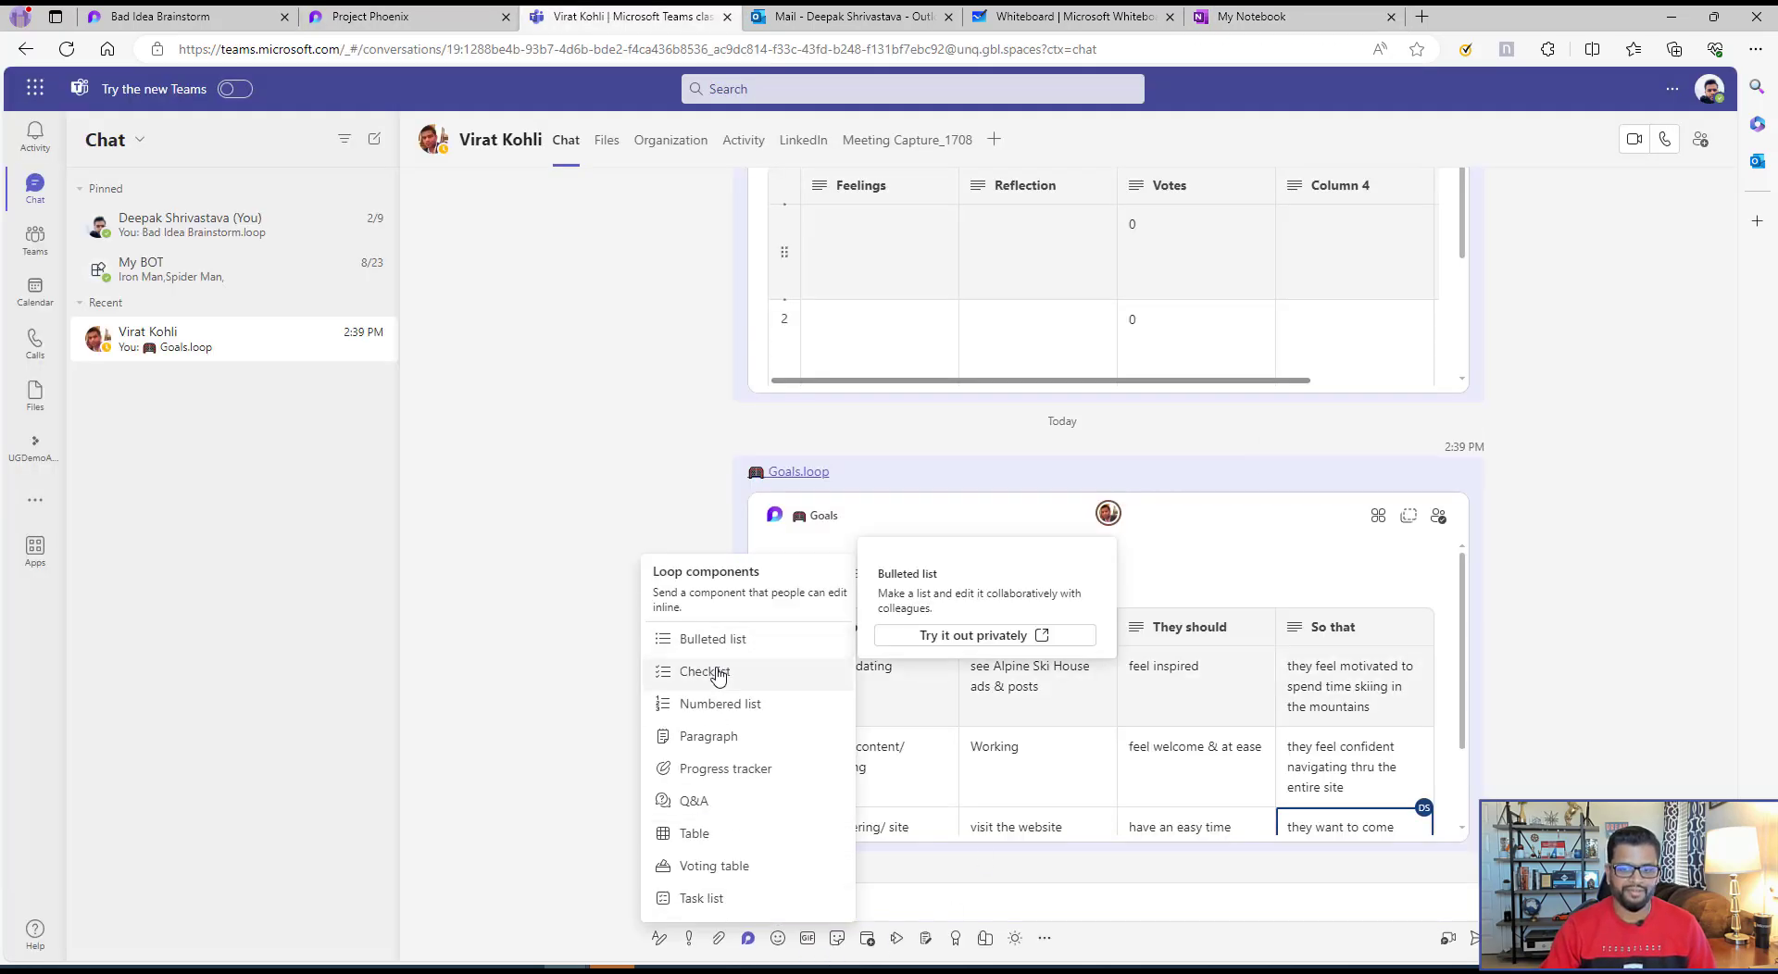
{"action": "key", "text": "ctrl+Tab"}
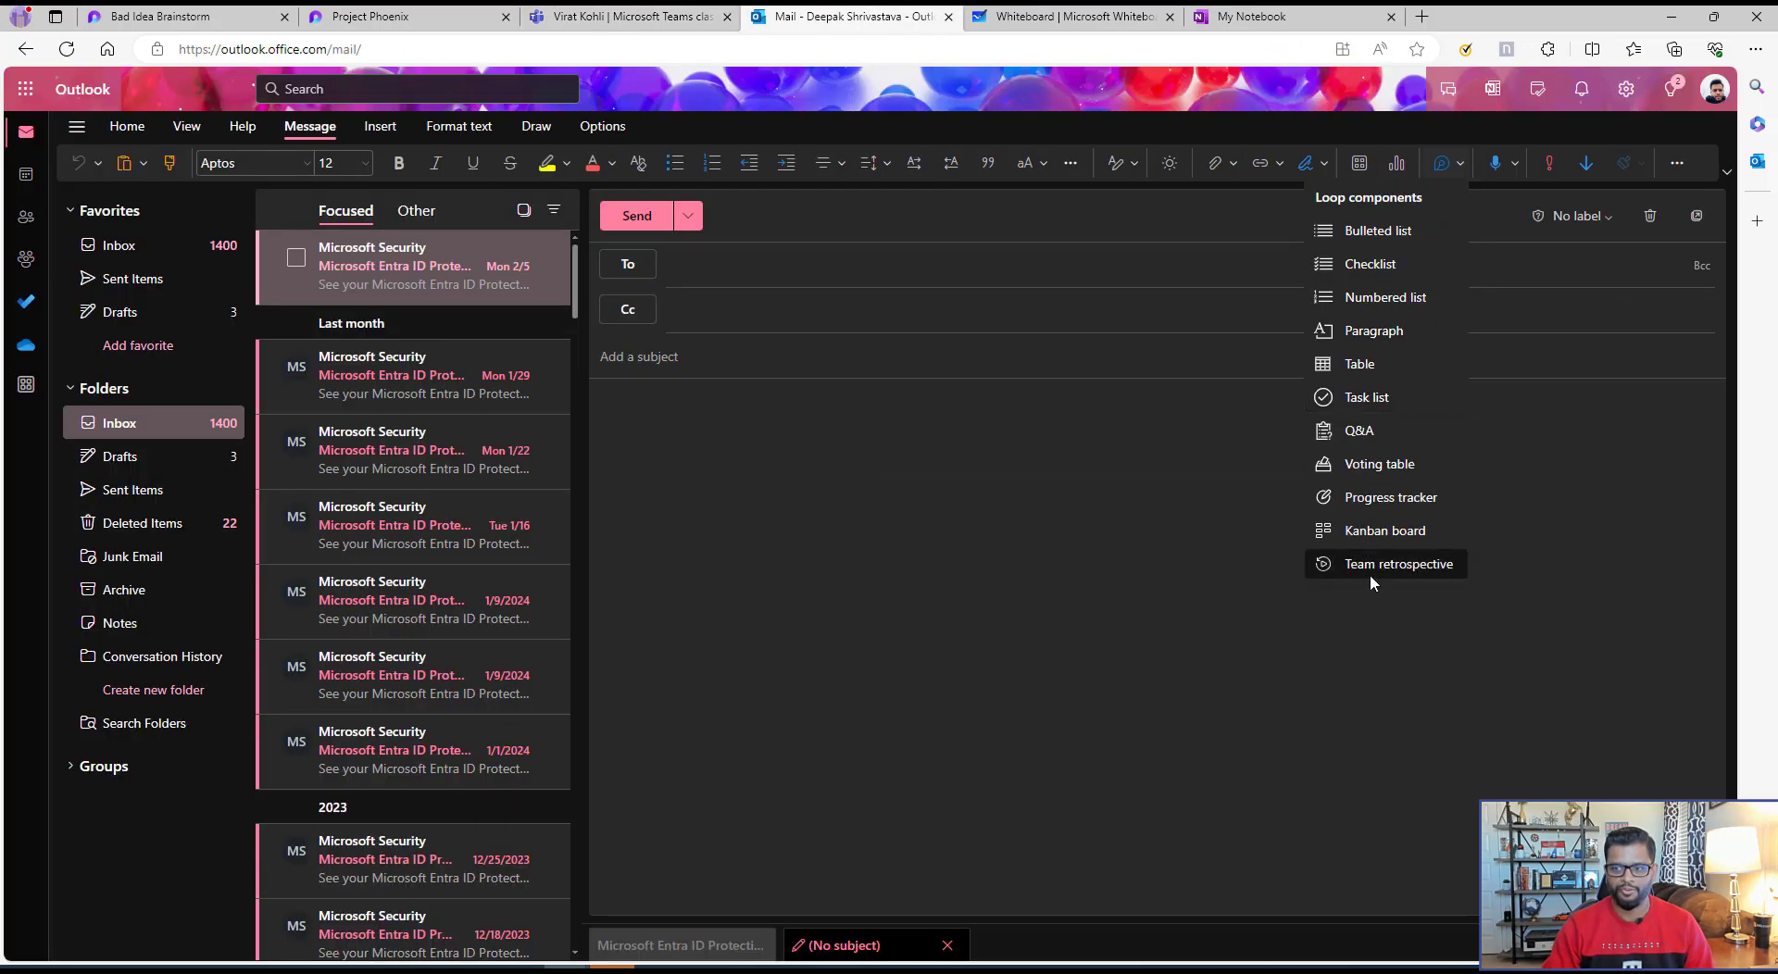
{"action": "key", "text": "ctrl+Tab"}
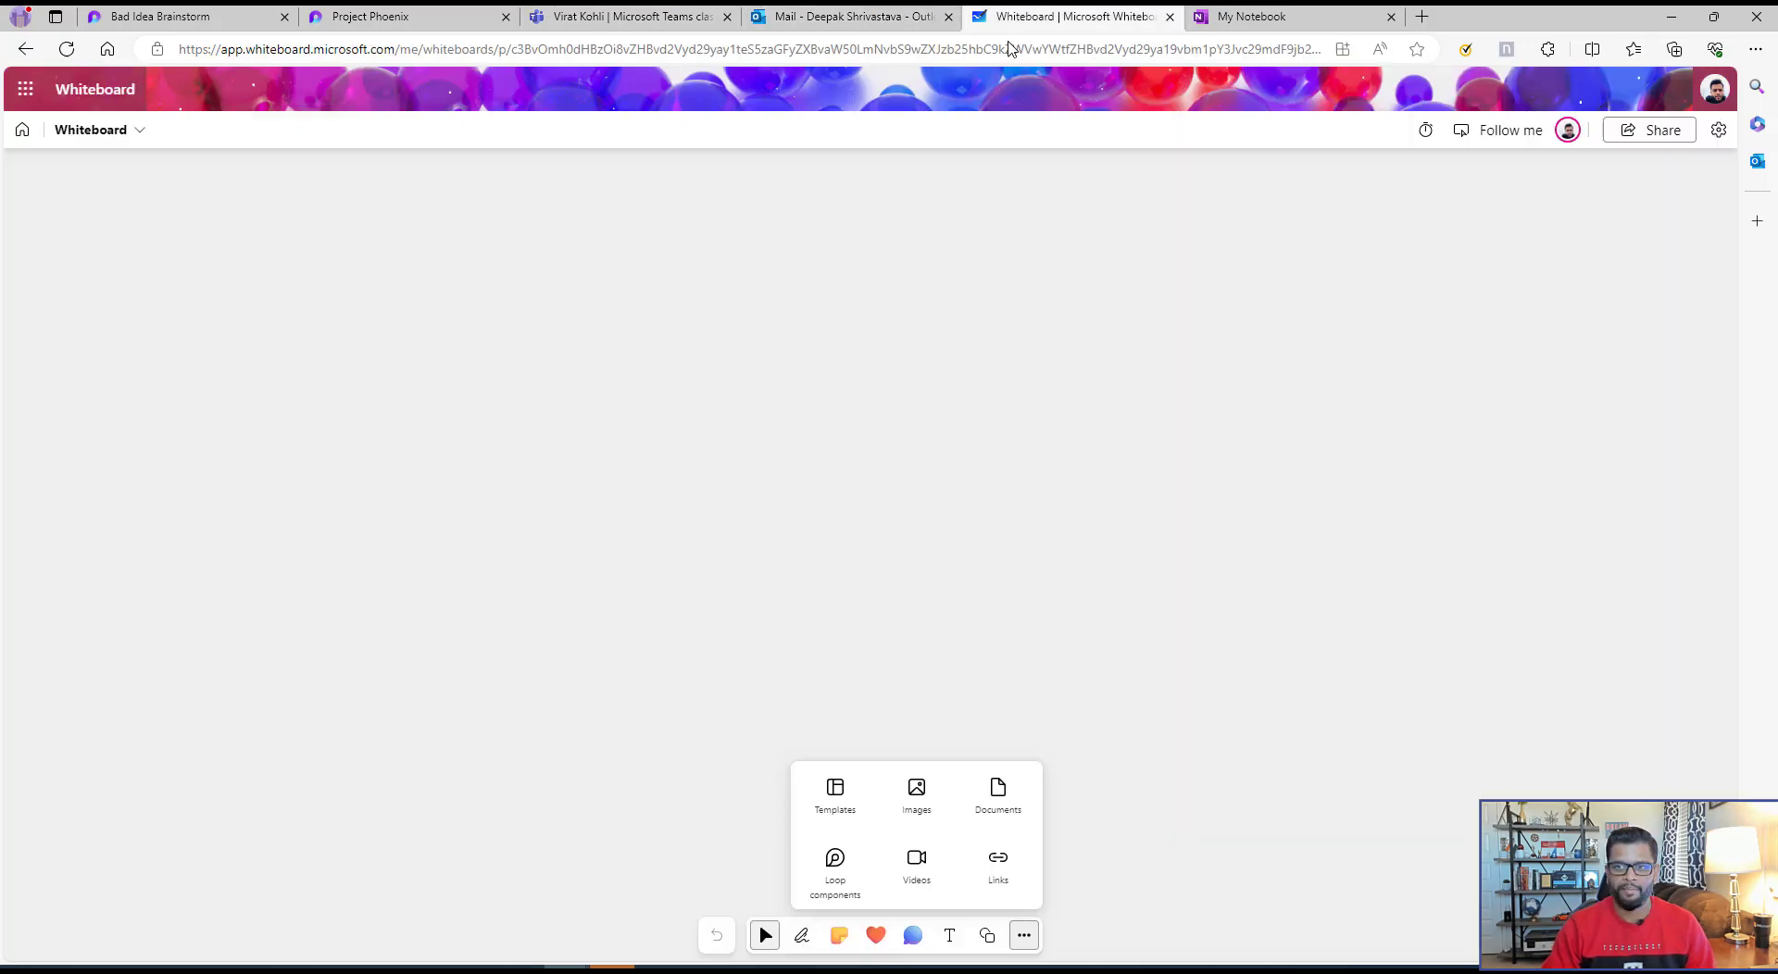
{"action": "left_click", "coordinate": [842, 822]}
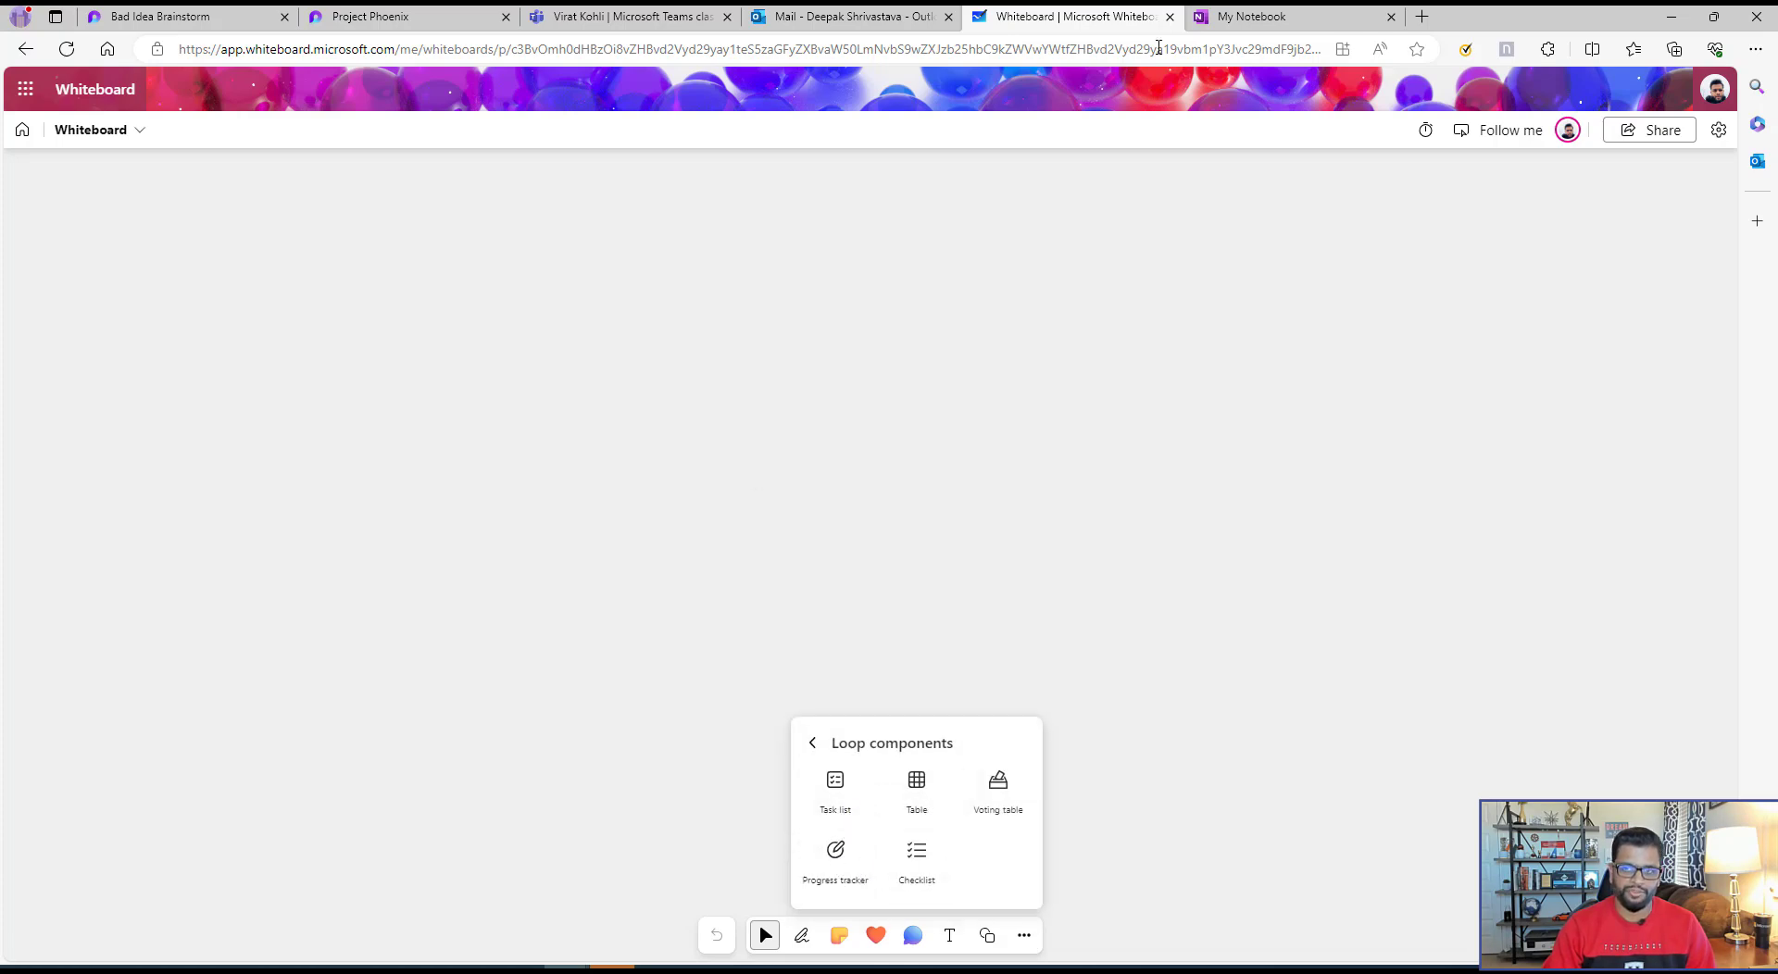
{"action": "key", "text": "ctrl+Tab"}
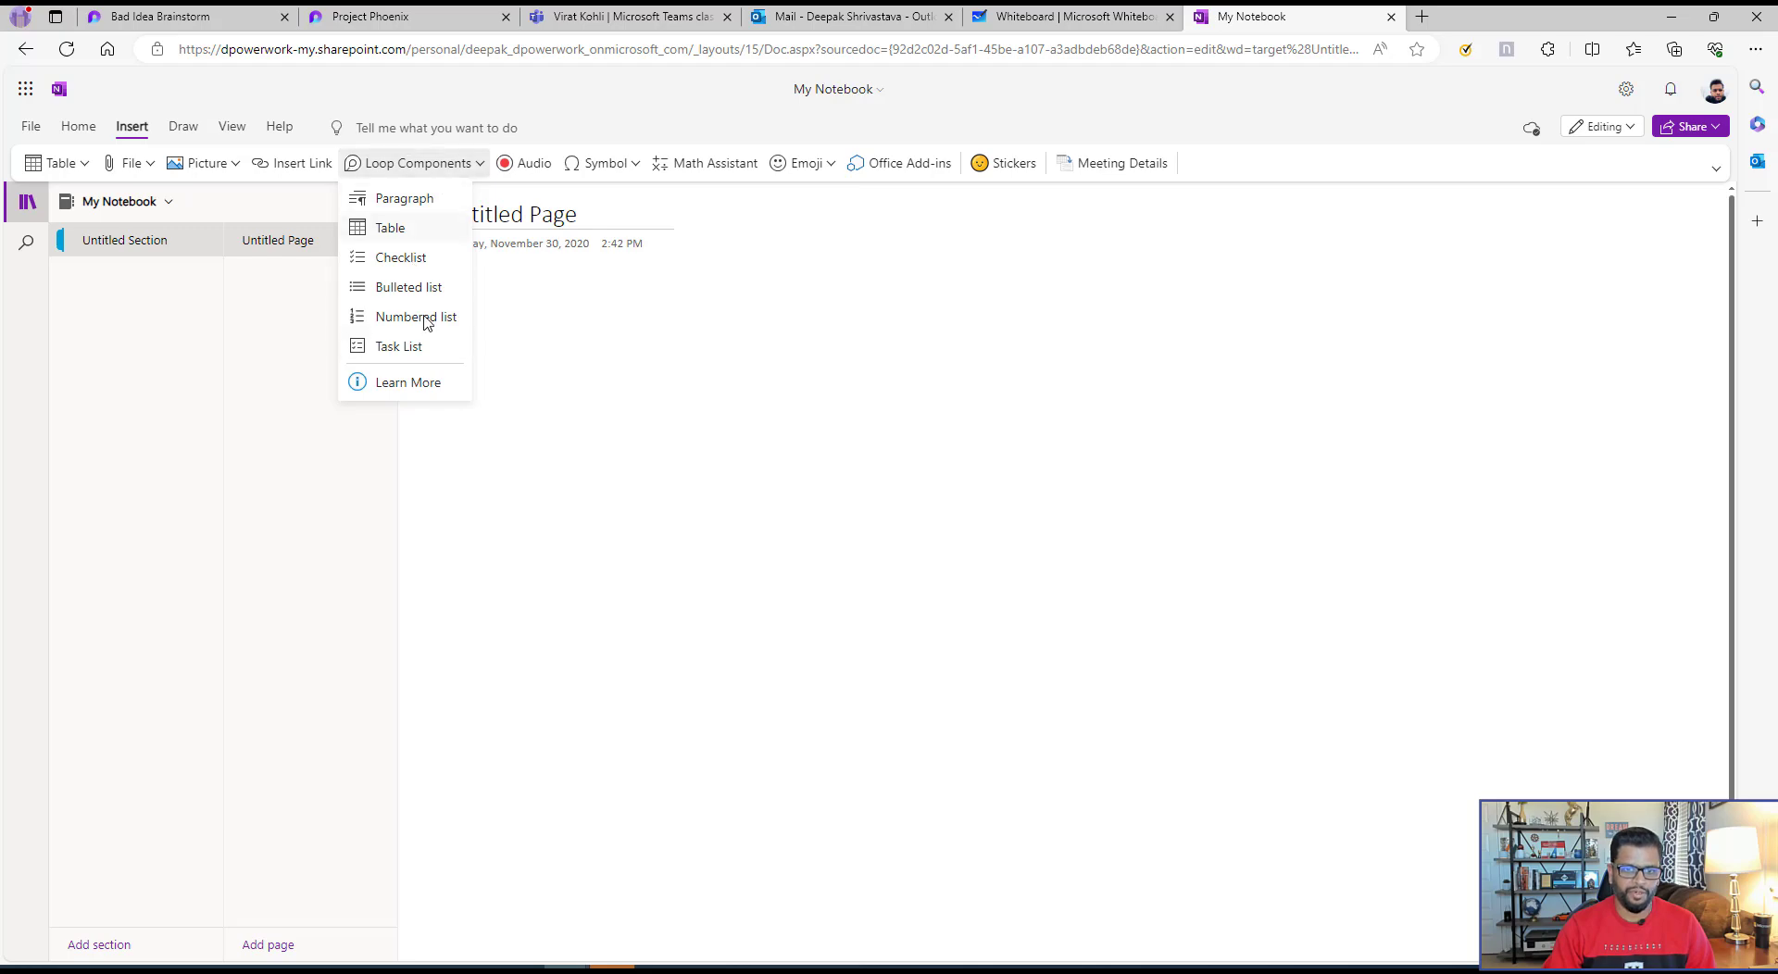
- Dismiss OneNote's Loop Components list and switch to the Bad Idea Brainstorm Loop page
{"action": "left_click", "coordinate": [797, 480]}
{"action": "key", "text": "ctrl+Tab"}
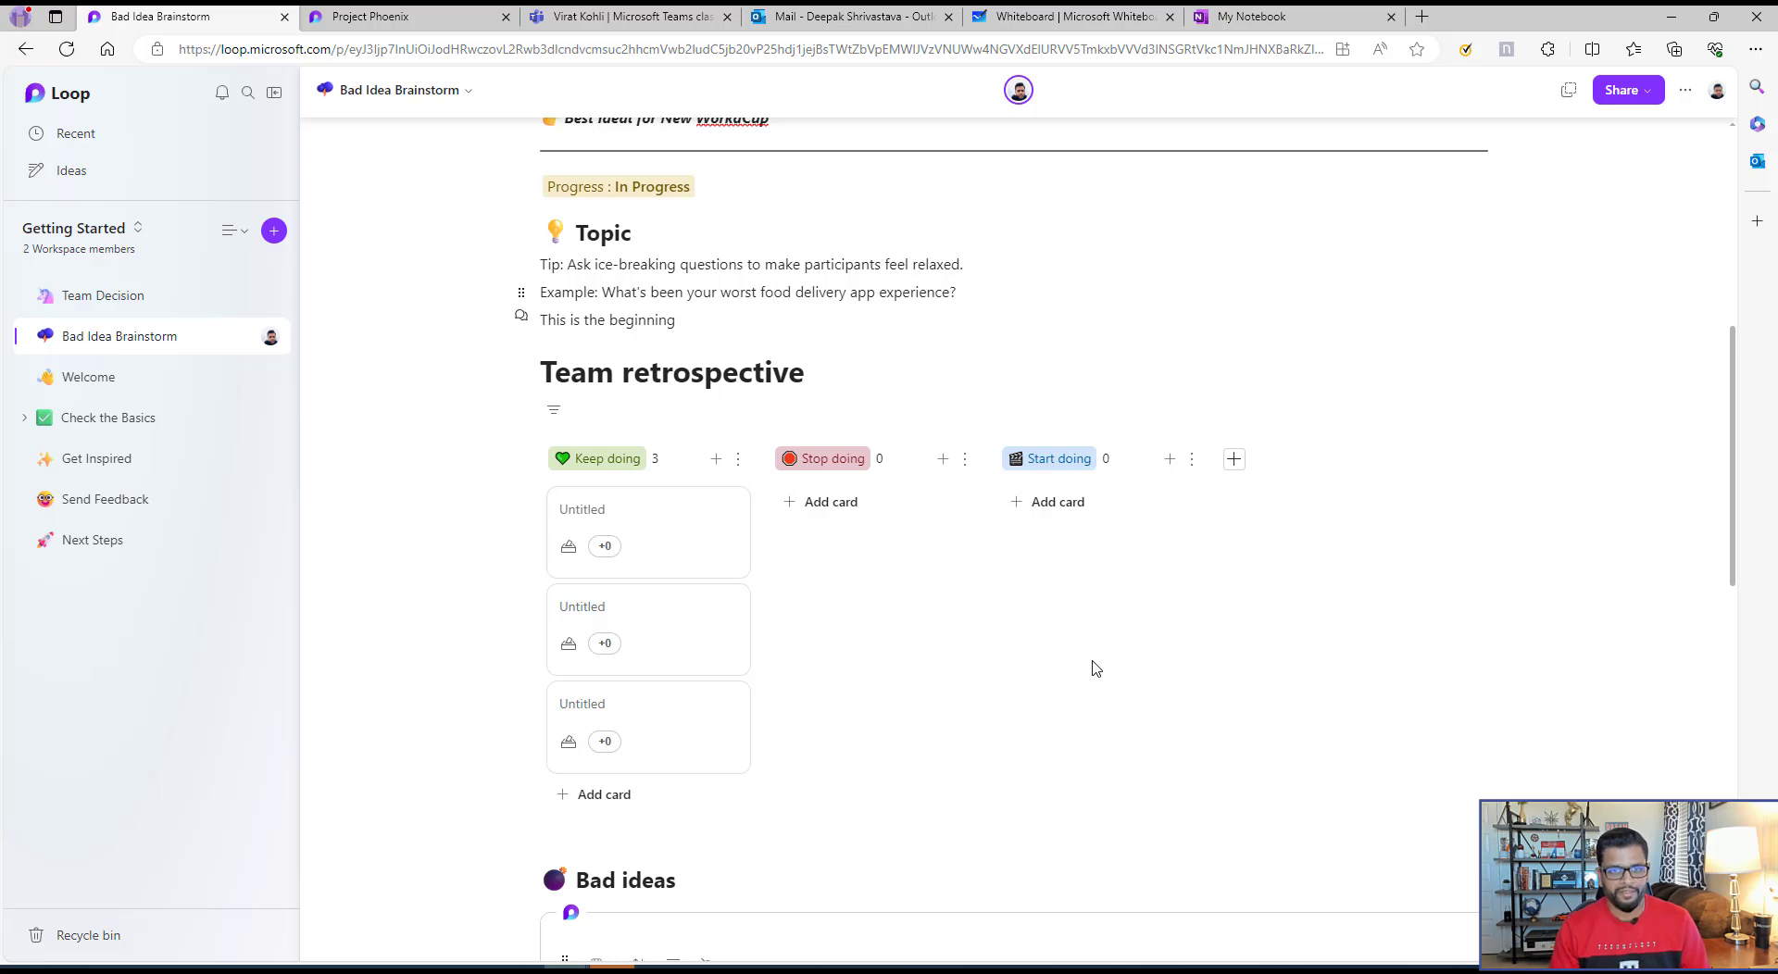
- Start a new Loop workspace named Demo Project and advance to the add-files step
{"action": "left_click", "coordinate": [57, 93]}
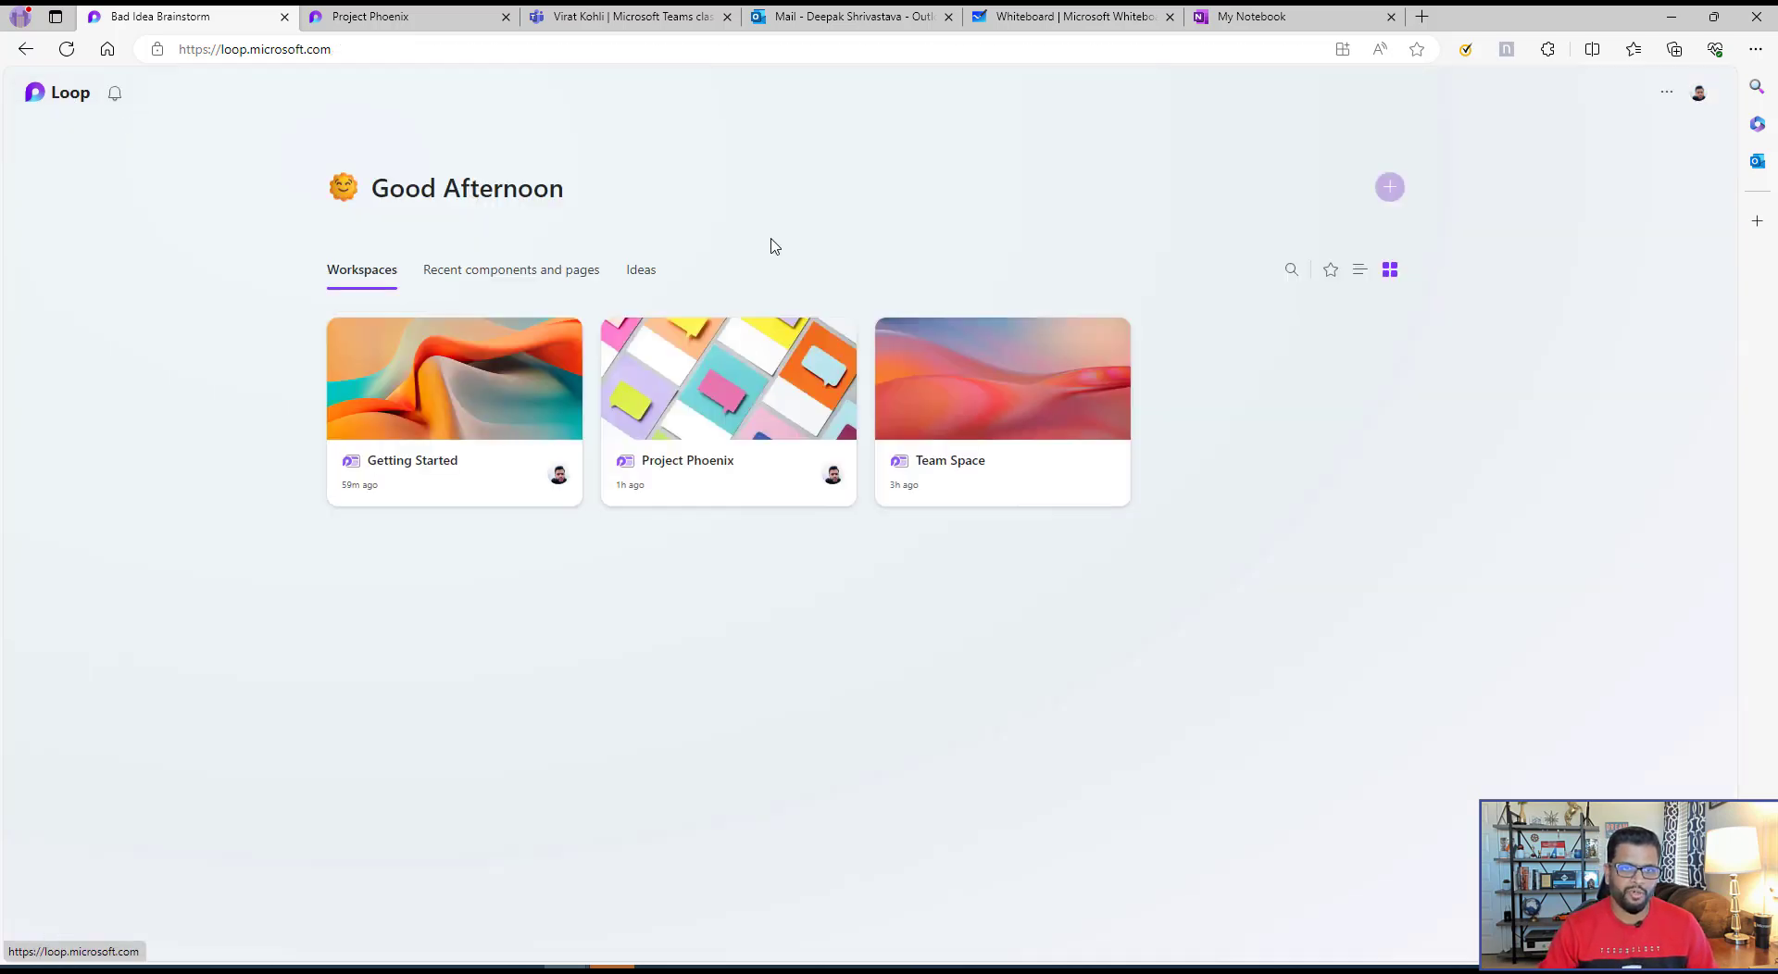
{"action": "left_click", "coordinate": [1389, 188]}
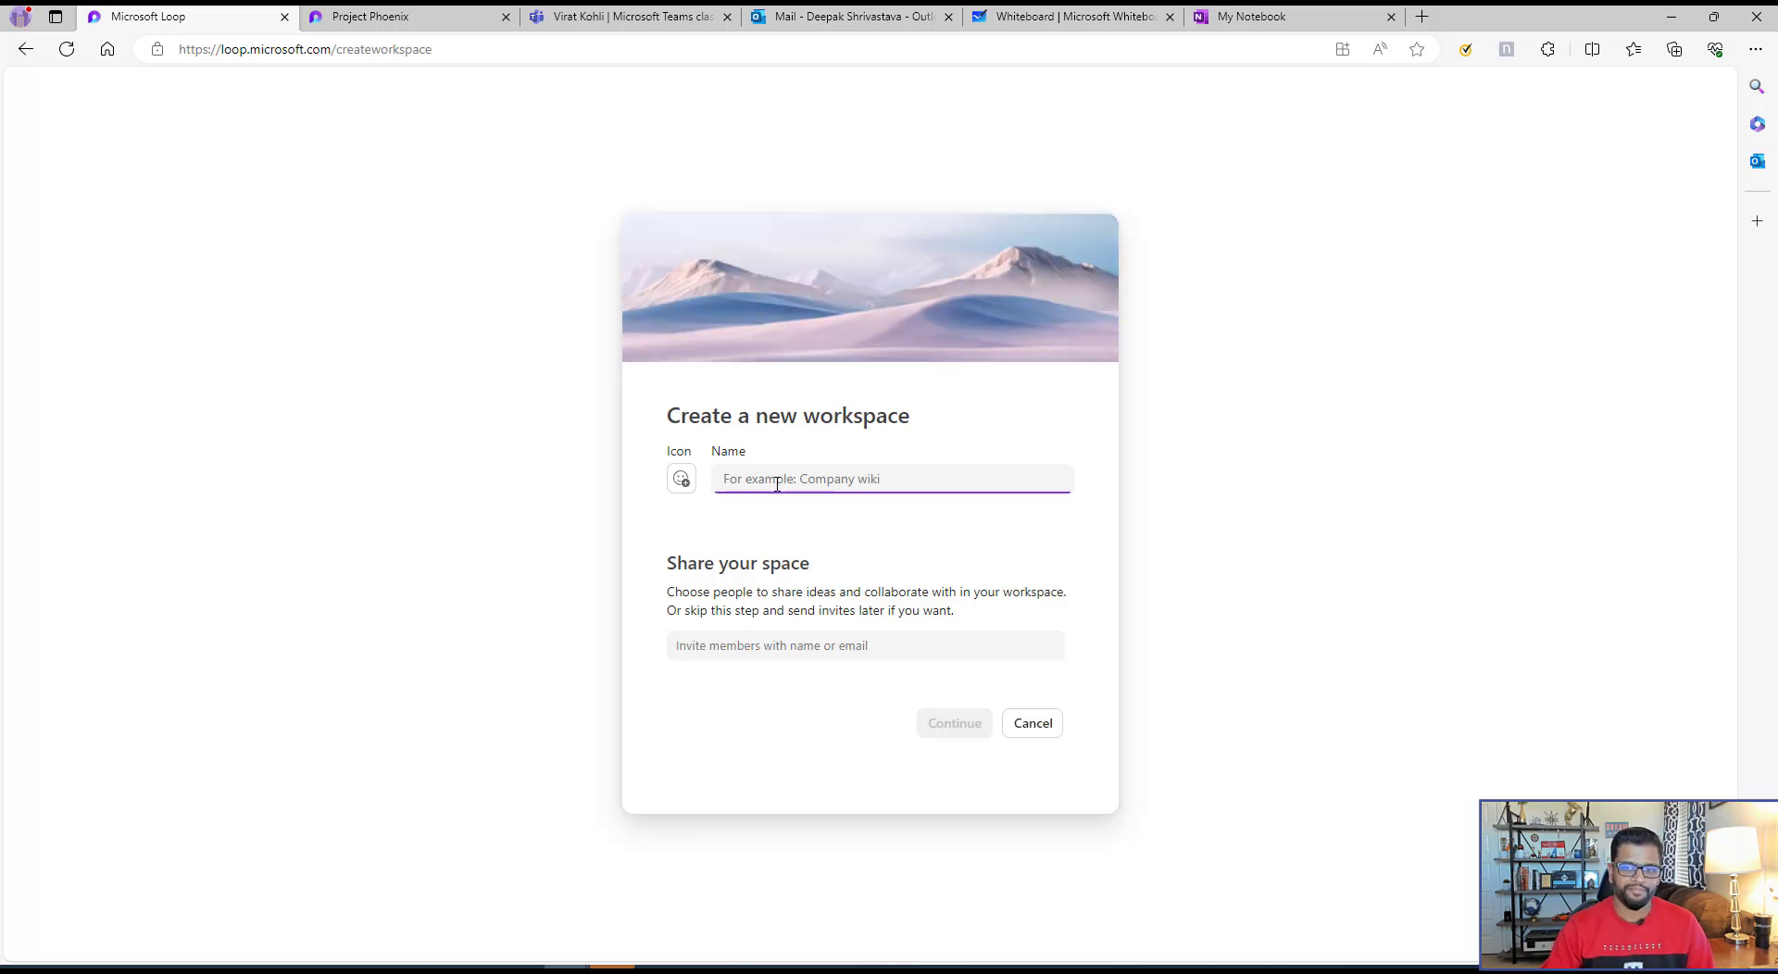
{"action": "type", "text": "Demo Project"}
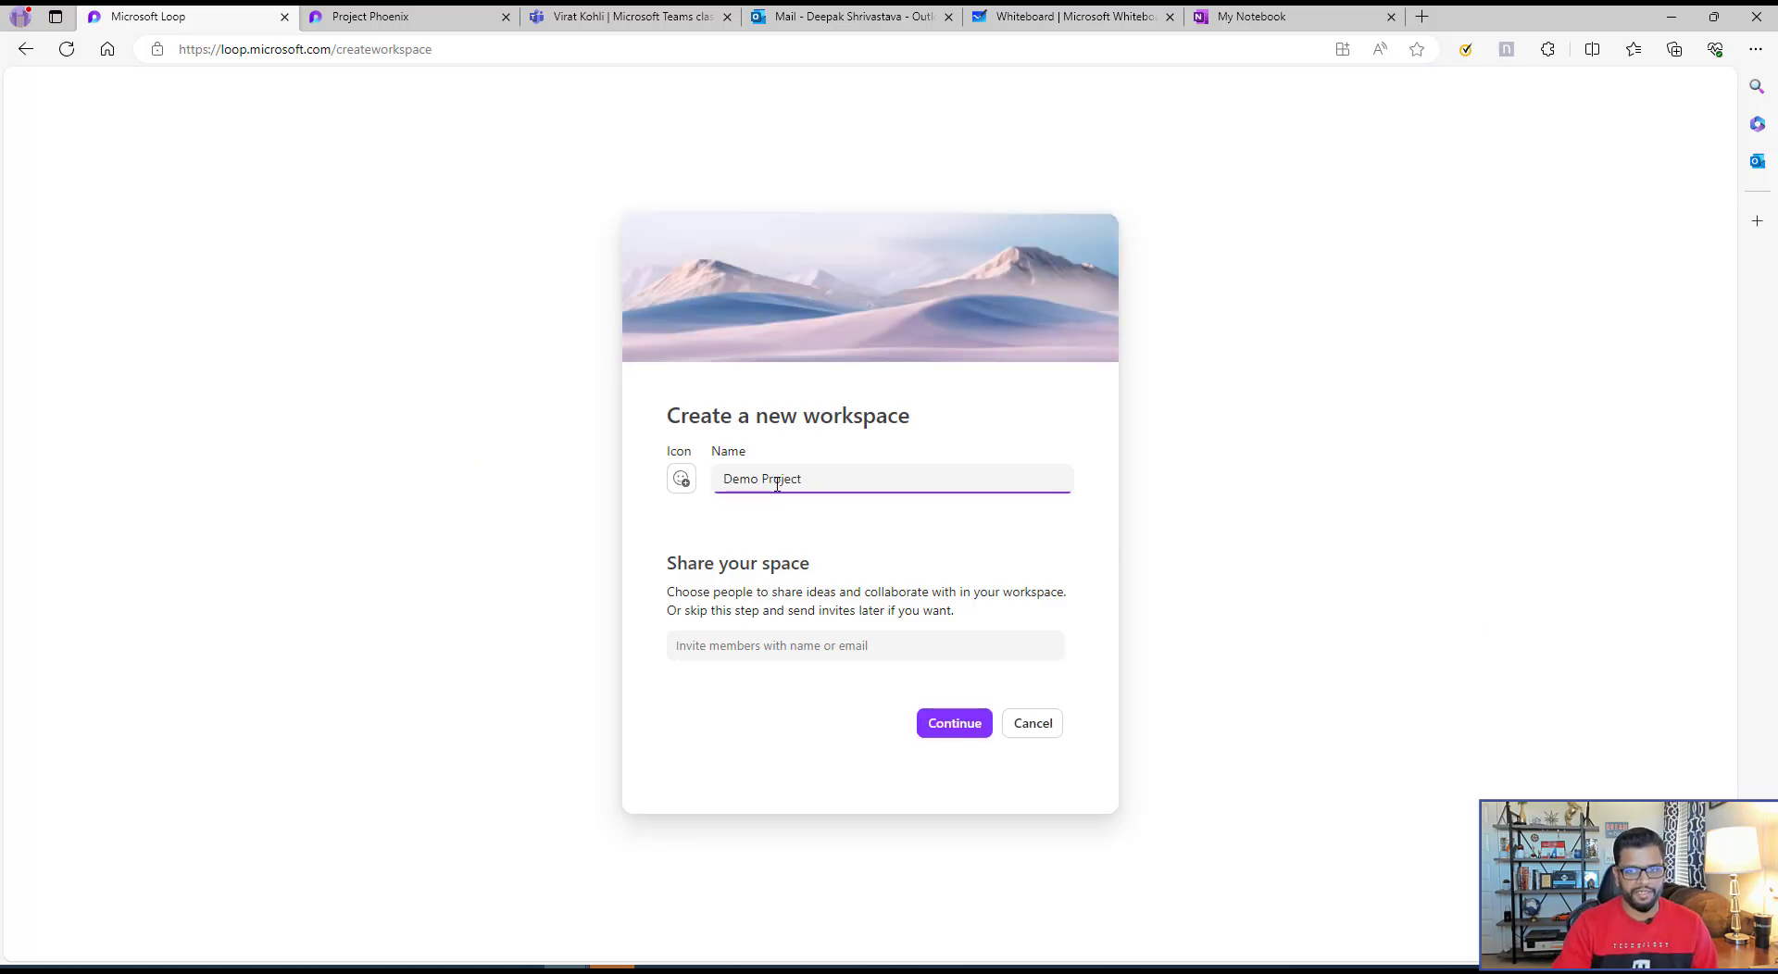
{"action": "left_click", "coordinate": [970, 733]}
{"action": "left_click", "coordinate": [679, 645]}
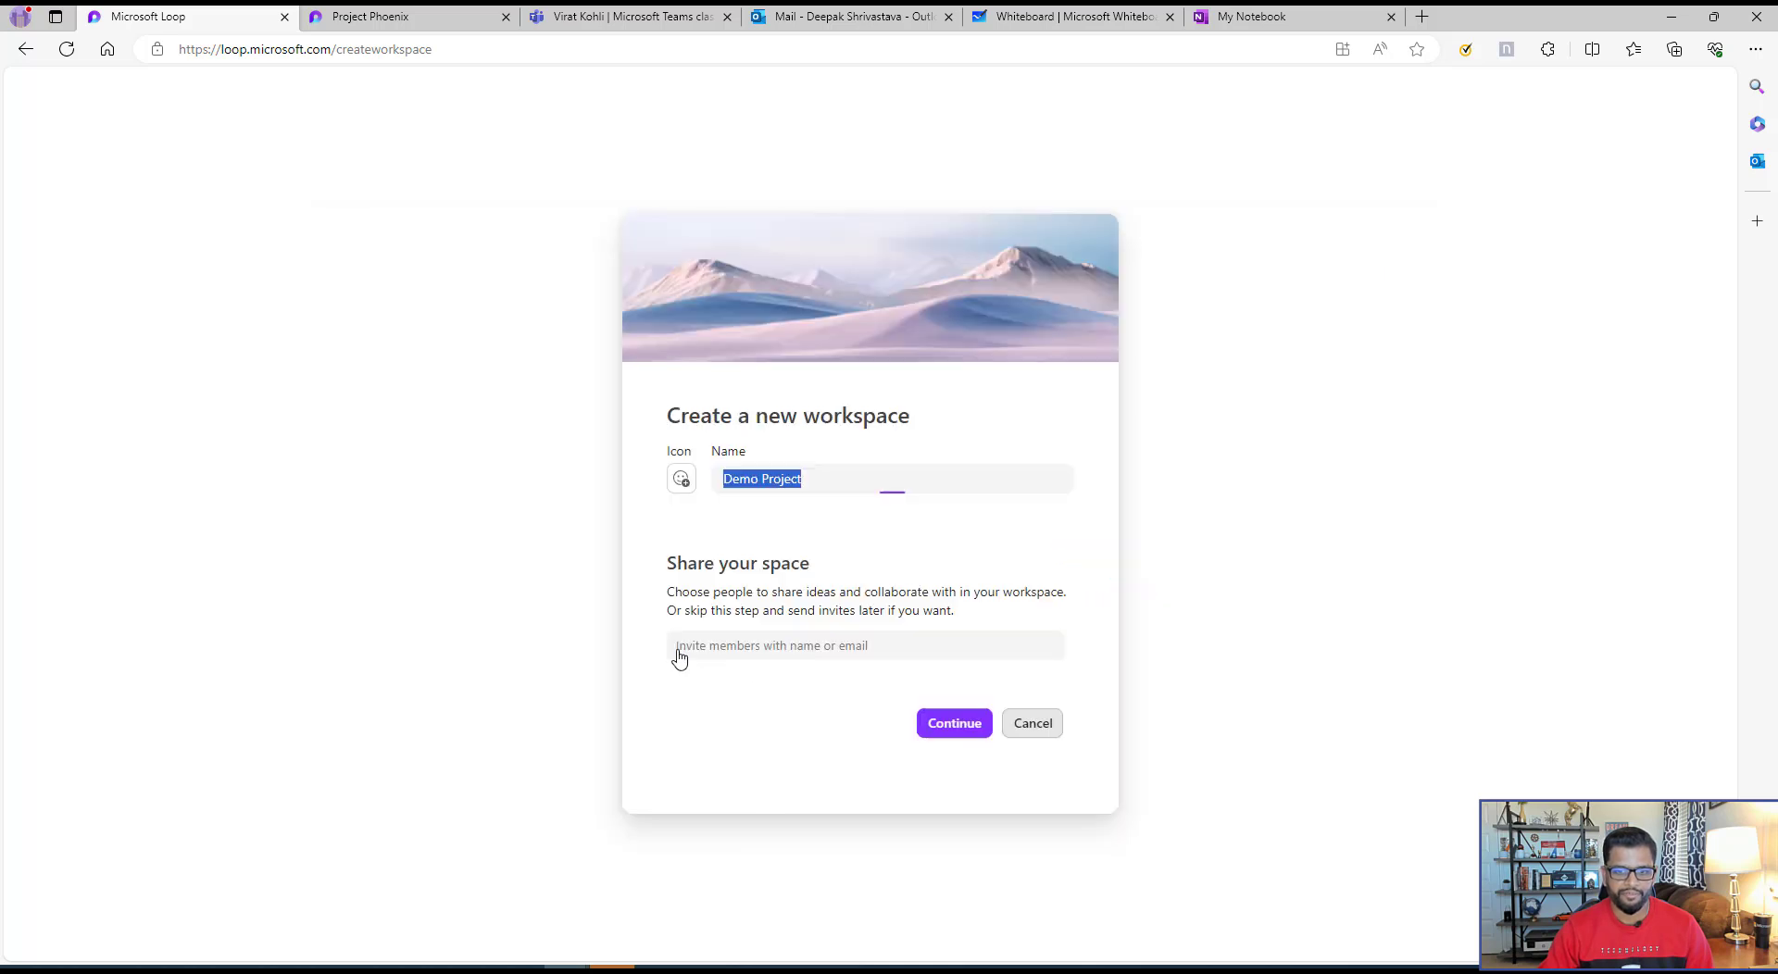
{"action": "left_click", "coordinate": [741, 650]}
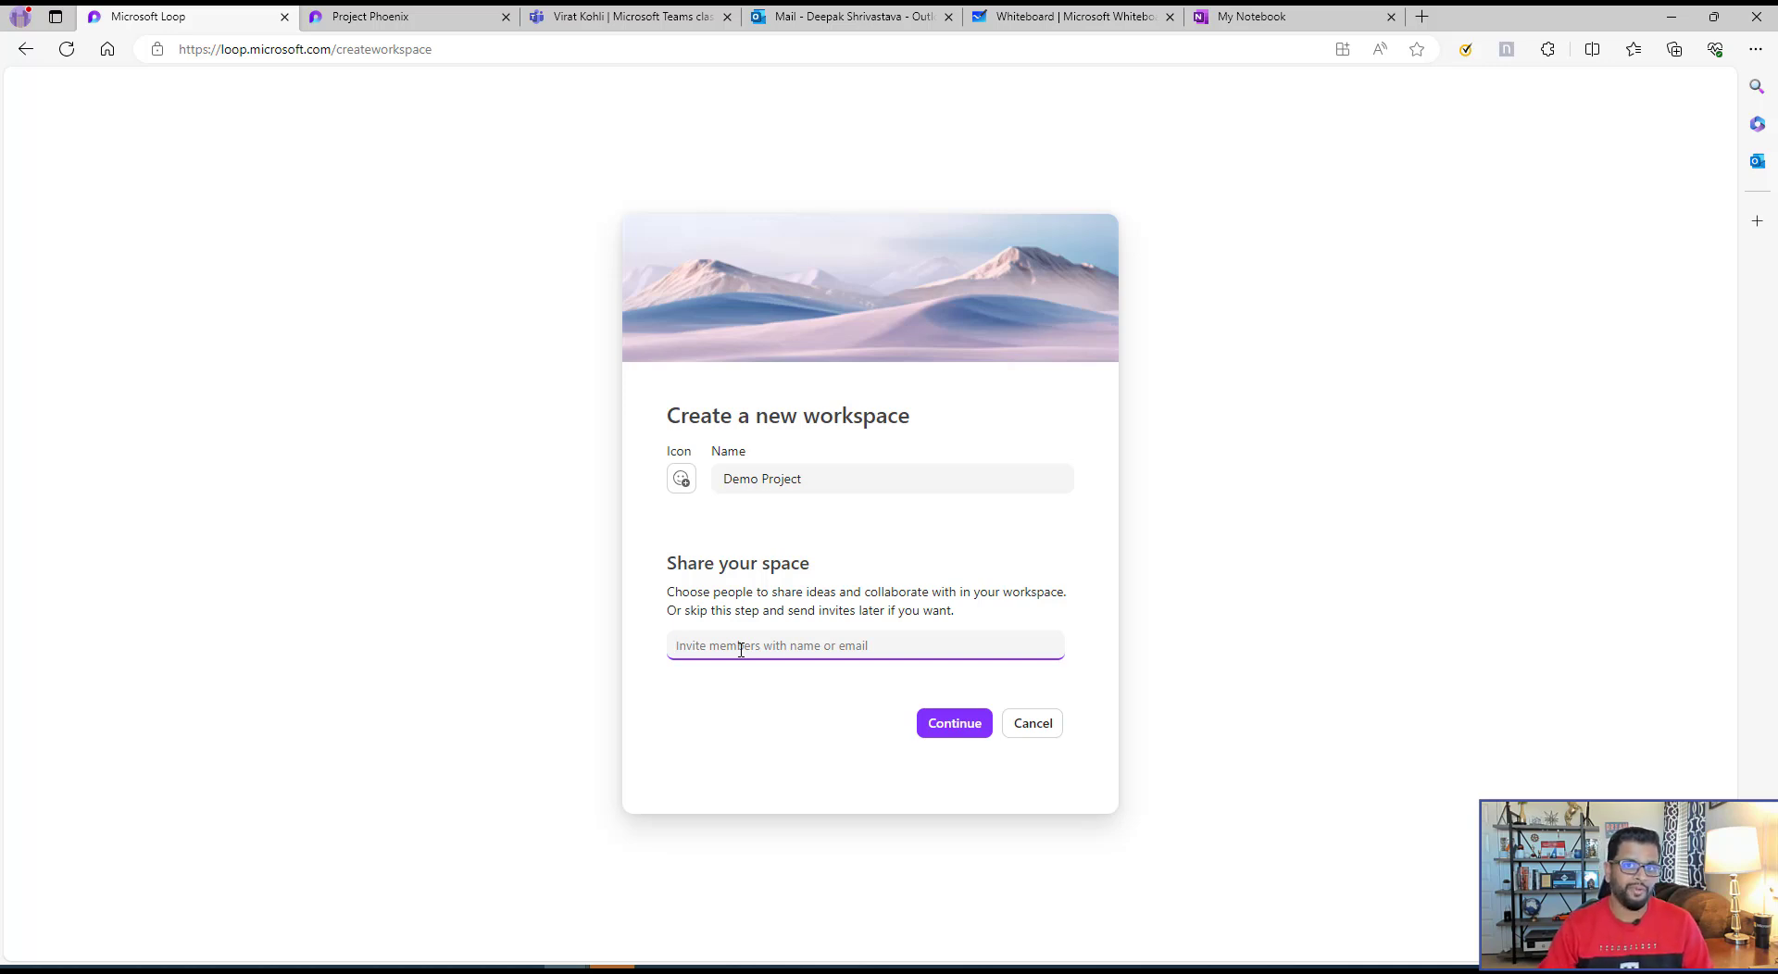
{"action": "left_click", "coordinate": [932, 731]}
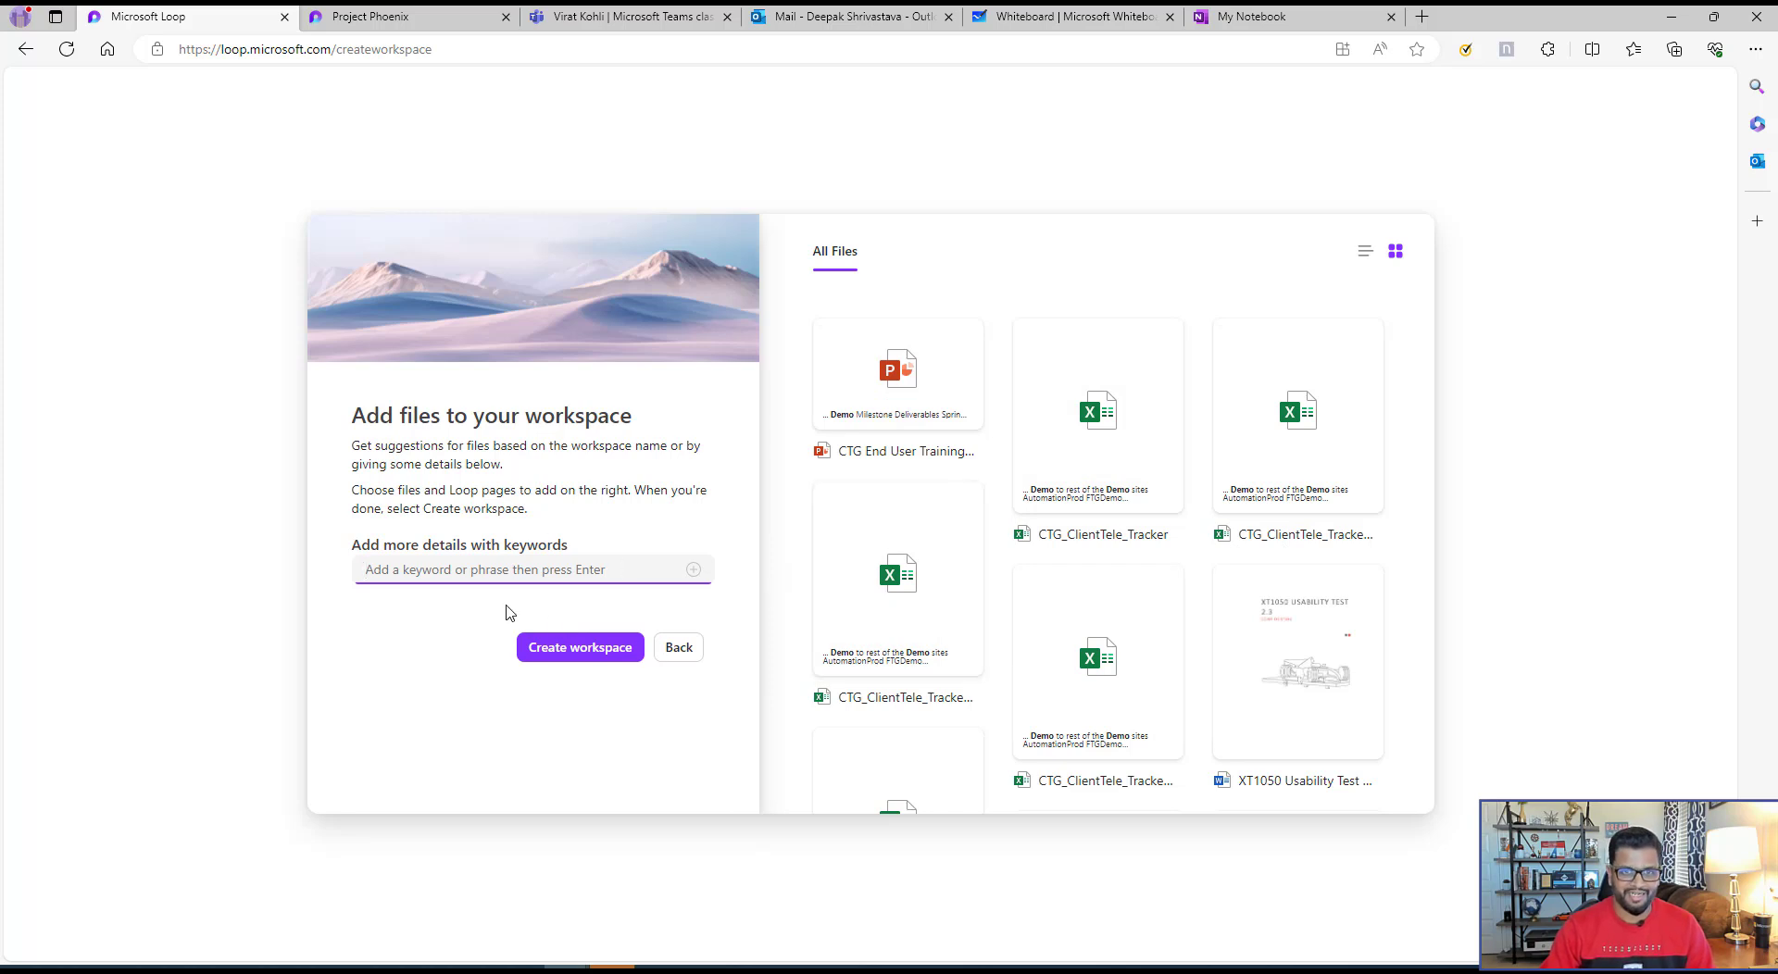
- Create the Demo Project workspace from the Add files step
{"action": "left_click", "coordinate": [578, 652]}
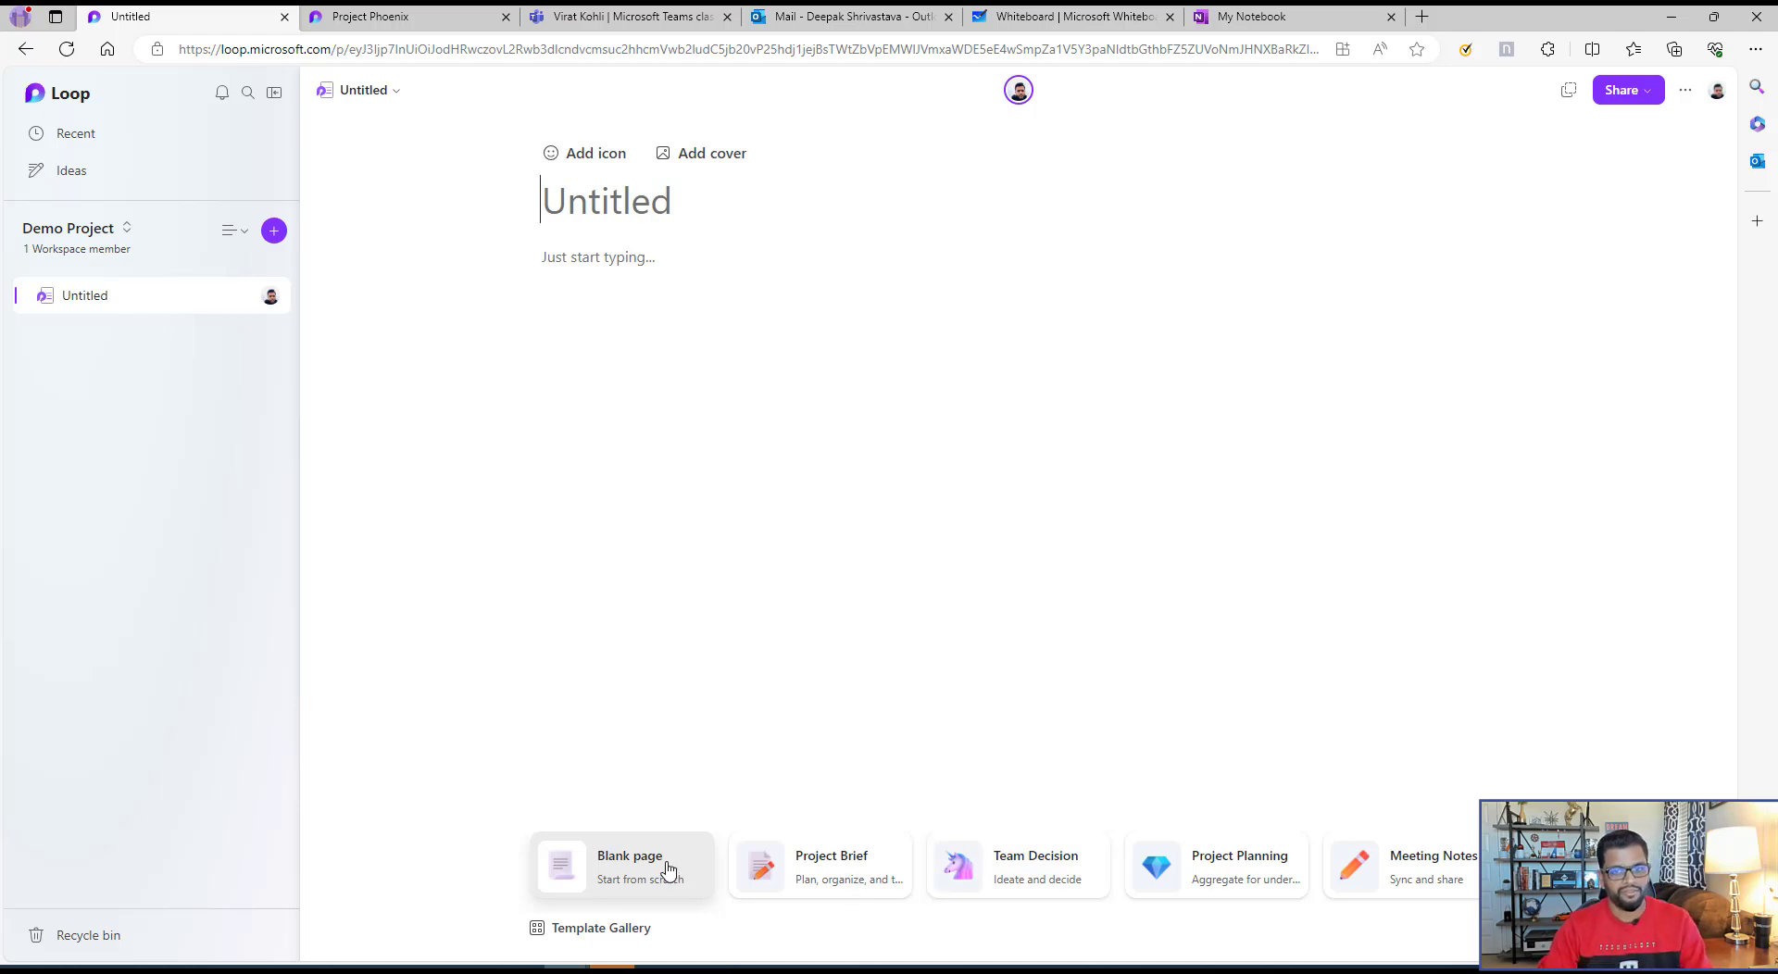
- Preview the Project Planning template in the gallery and fill the page with it
{"action": "left_click", "coordinate": [620, 930]}
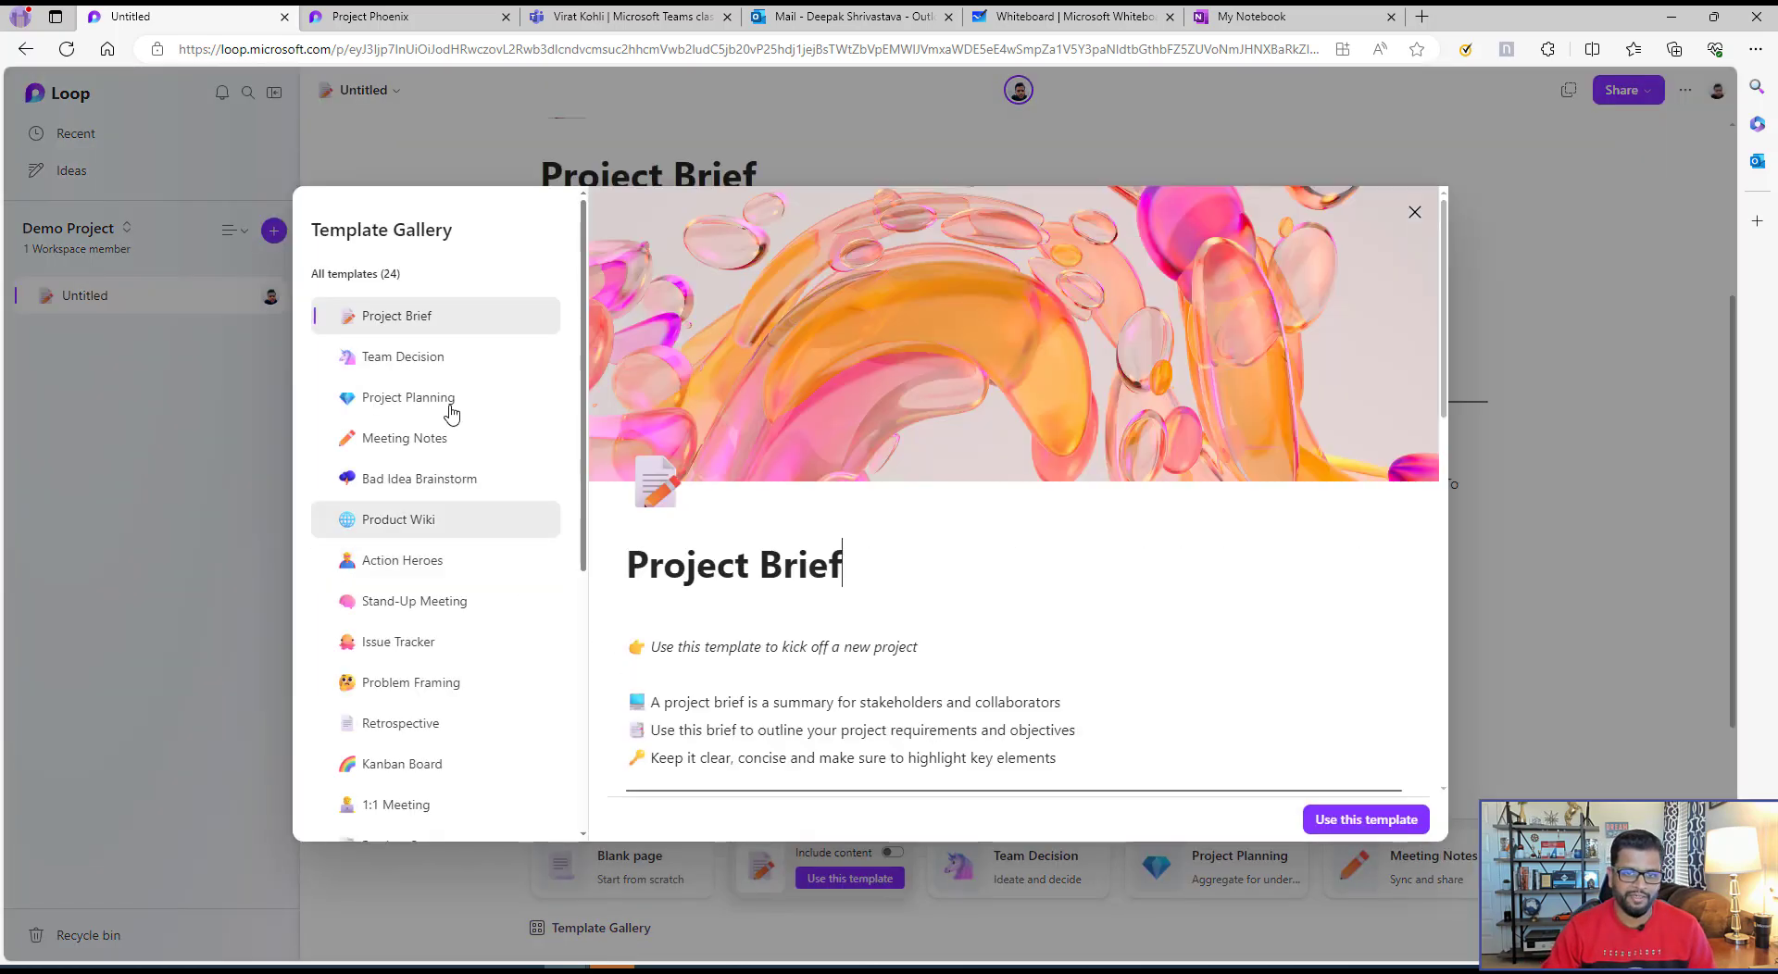
{"action": "scroll", "coordinate": [449, 405], "scroll_direction": "down", "scroll_amount": 5}
{"action": "scroll", "coordinate": [454, 801], "scroll_direction": "up", "scroll_amount": 6}
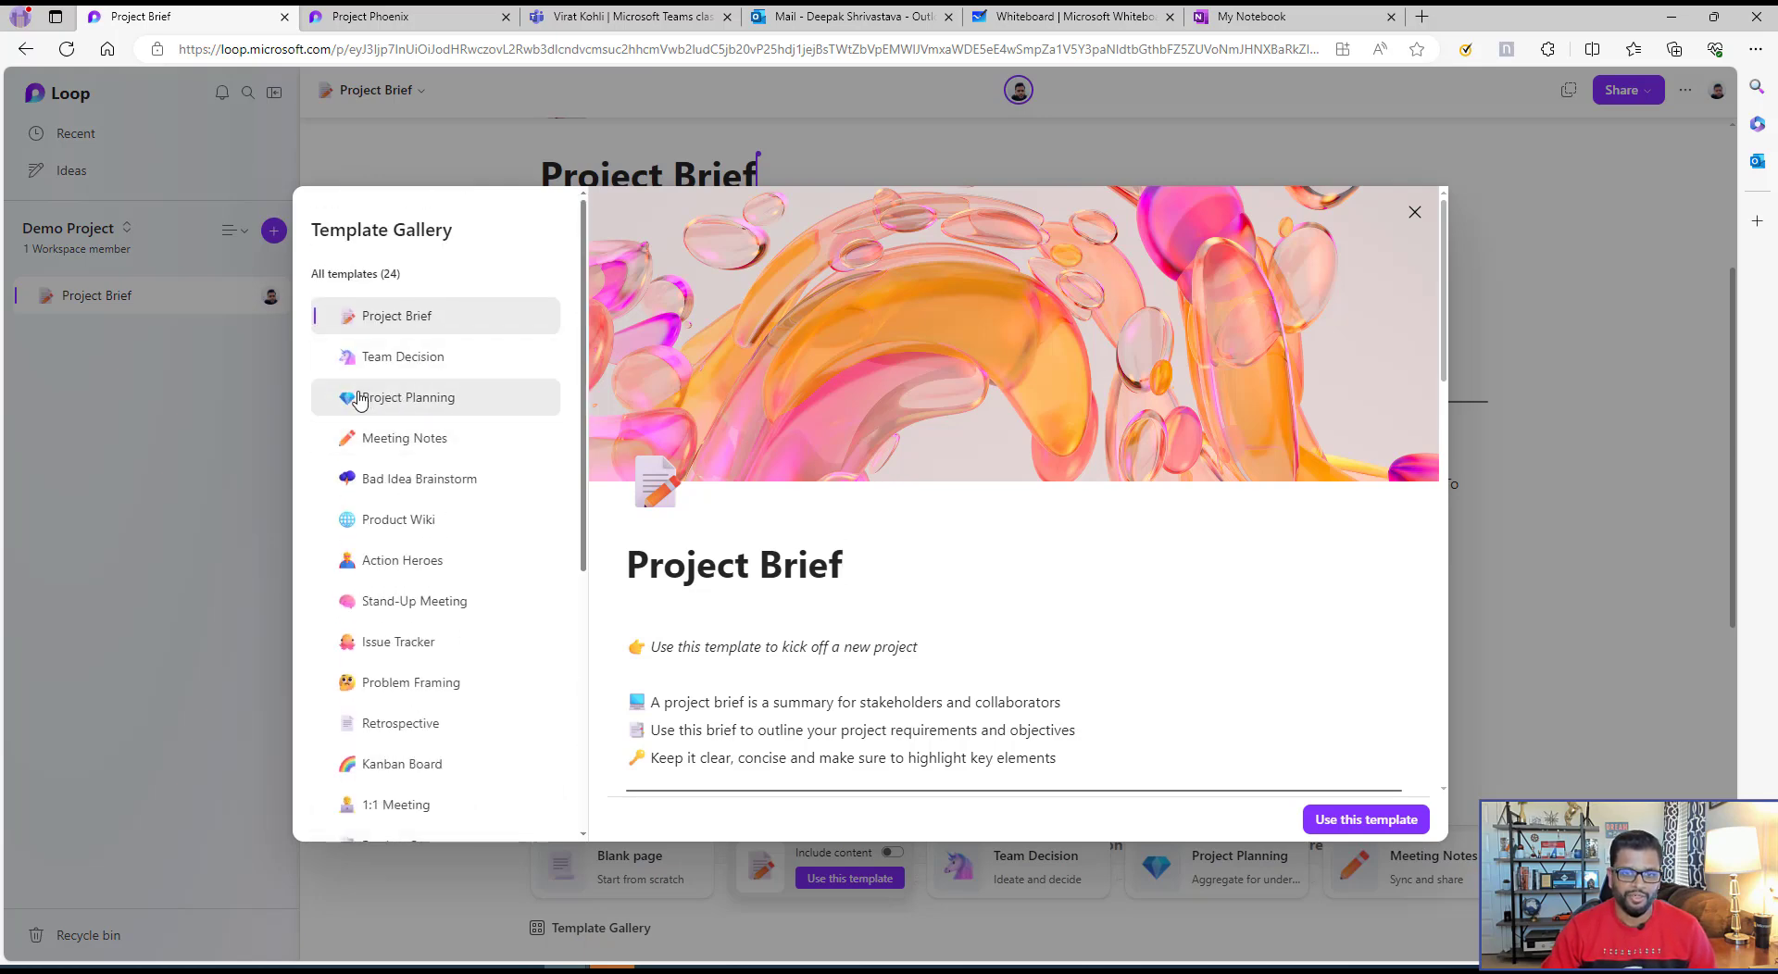
{"action": "left_click", "coordinate": [417, 400]}
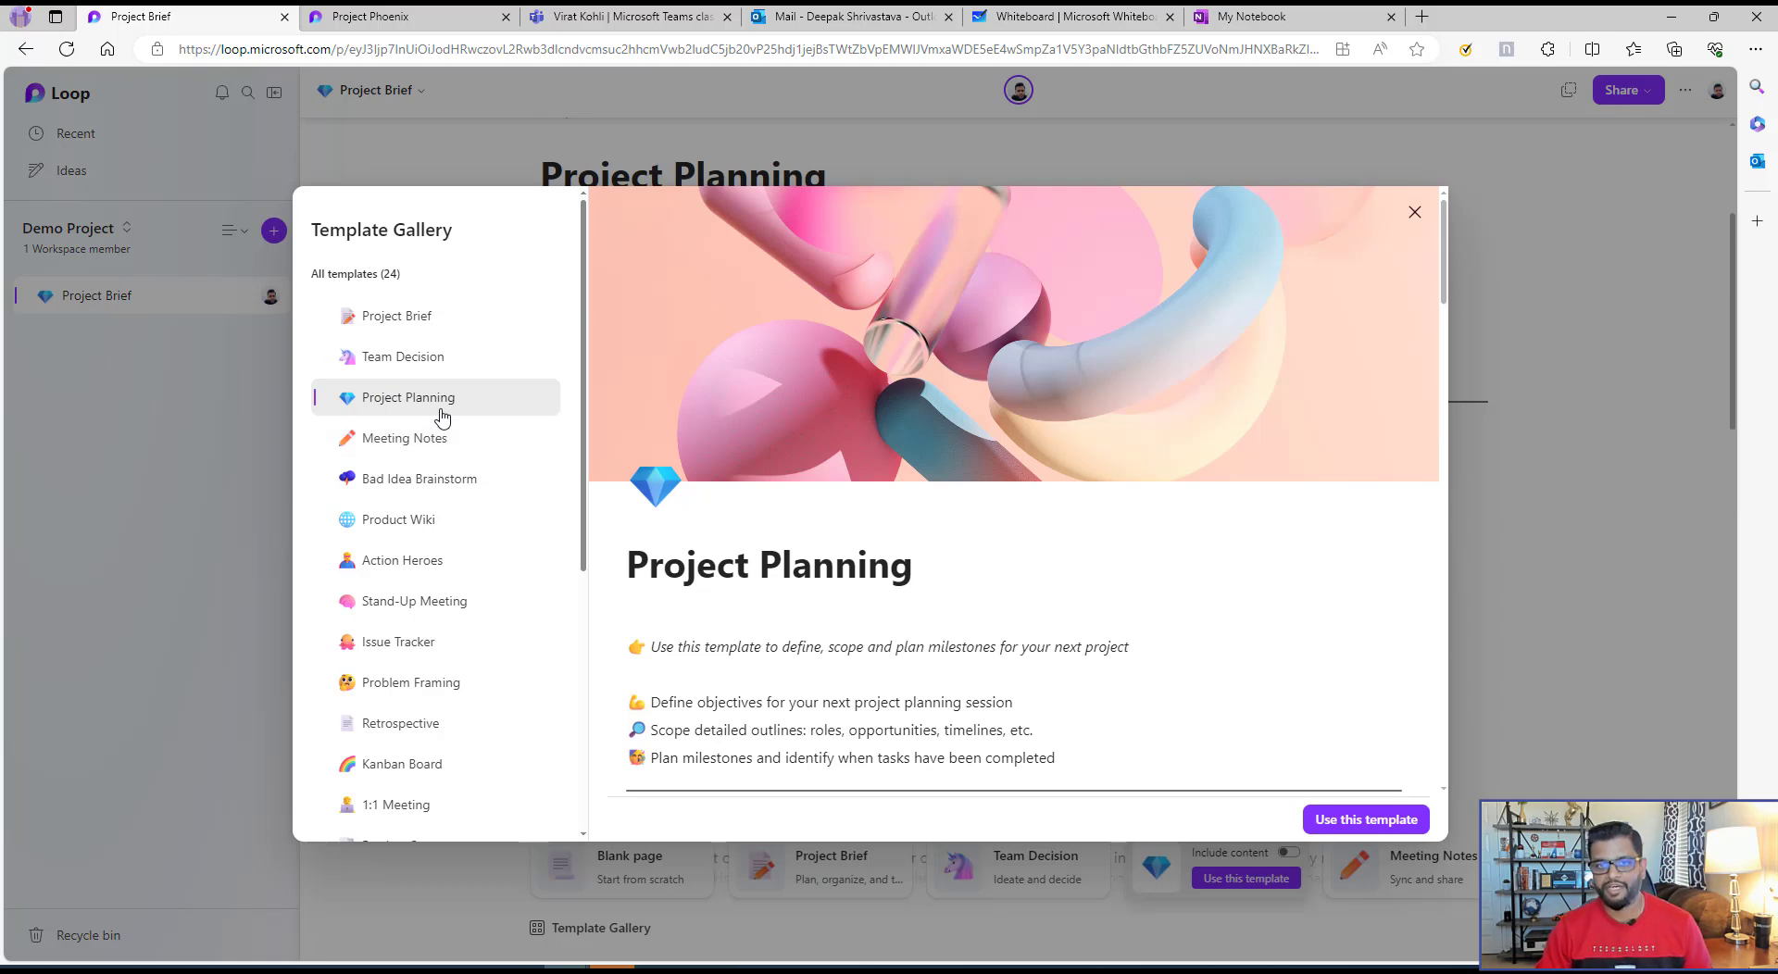
{"action": "scroll", "coordinate": [1042, 597], "scroll_direction": "down", "scroll_amount": 2}
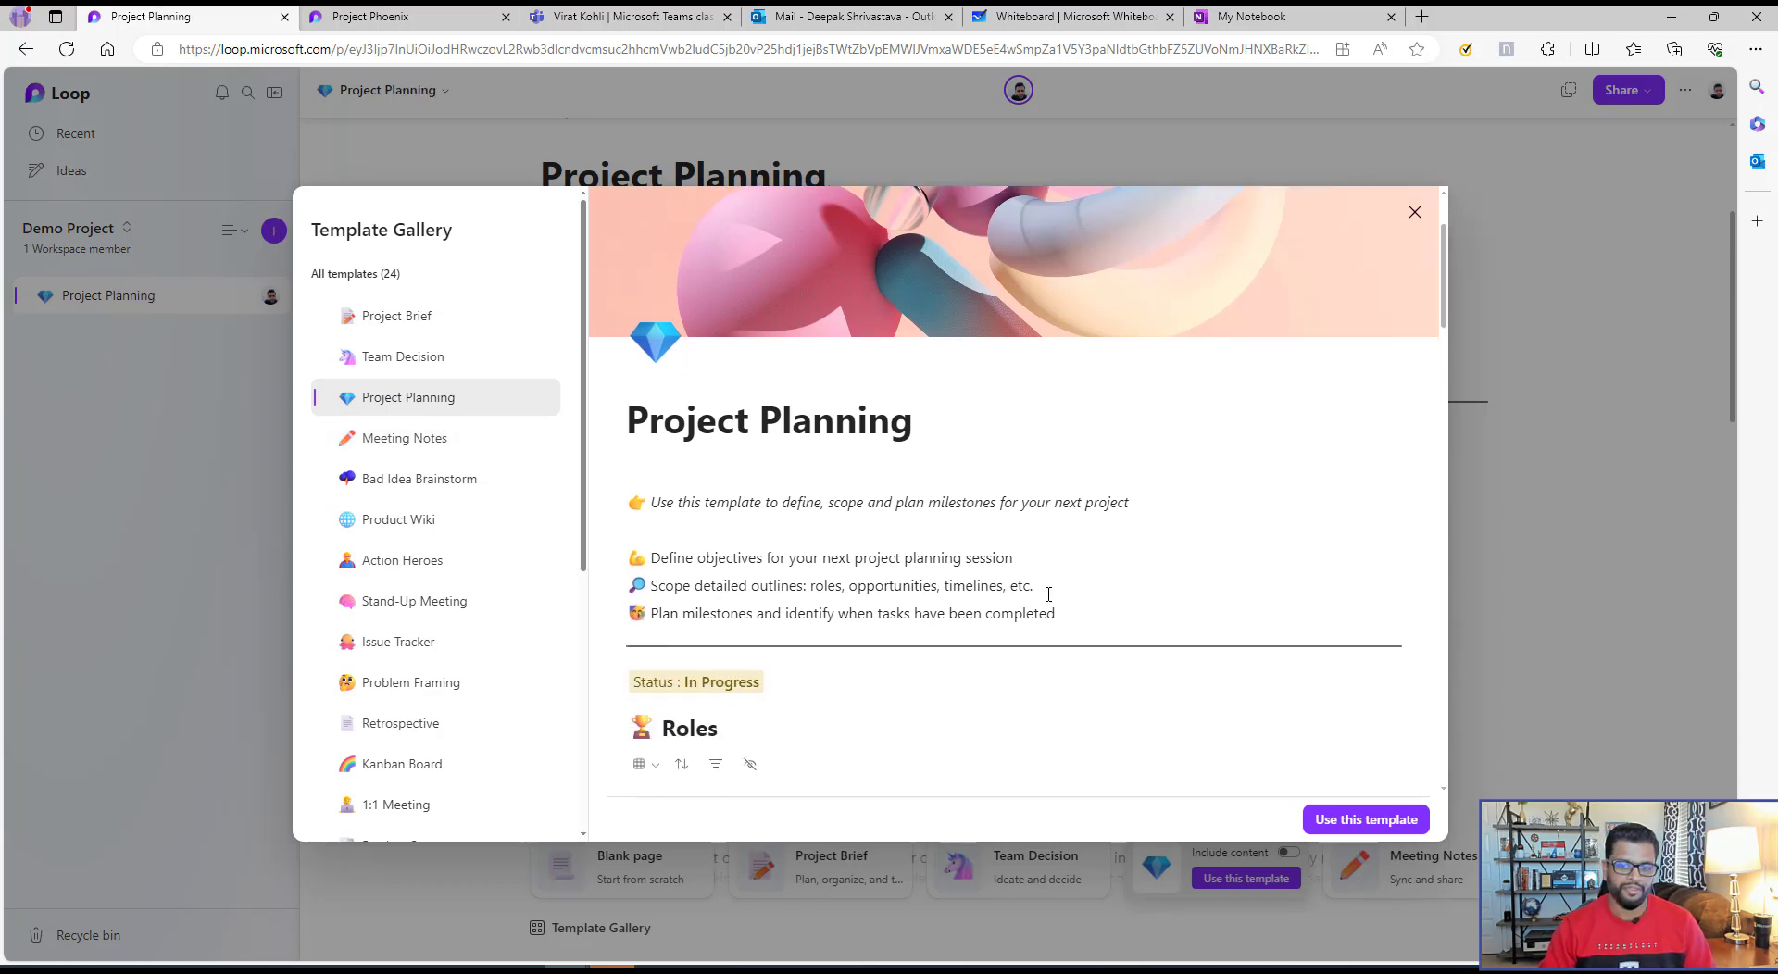
{"action": "scroll", "coordinate": [941, 577], "scroll_direction": "down", "scroll_amount": 15}
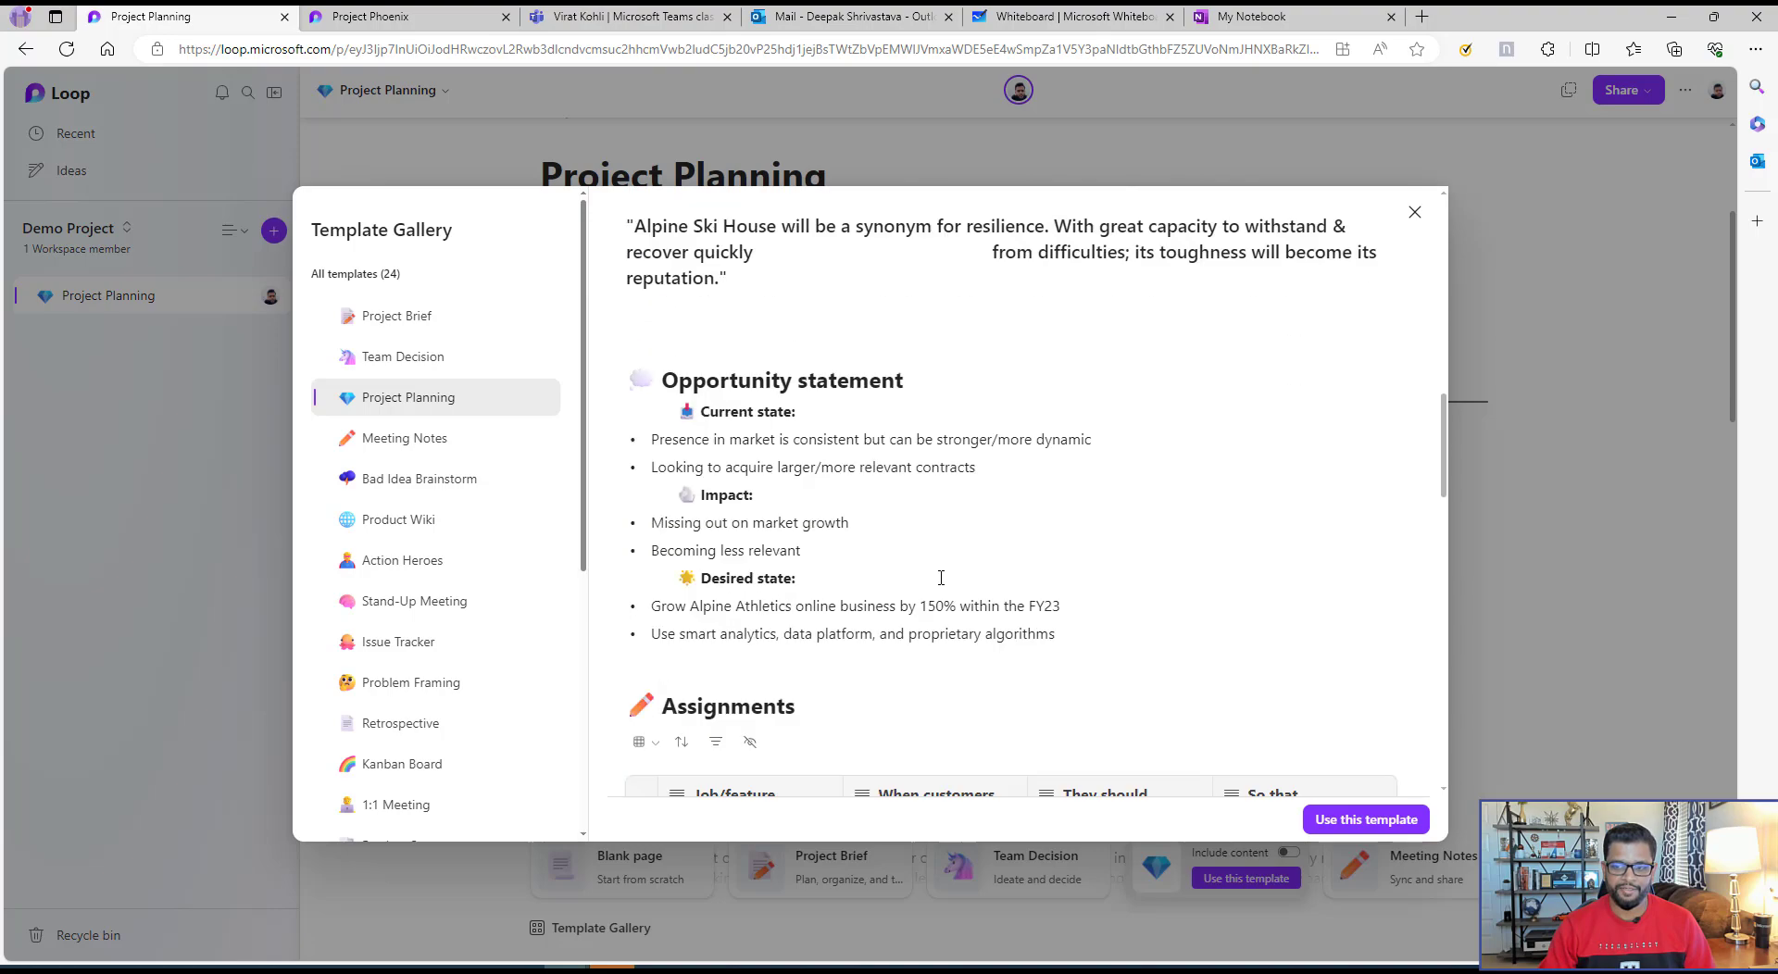
{"action": "scroll", "coordinate": [941, 577], "scroll_direction": "down", "scroll_amount": 10}
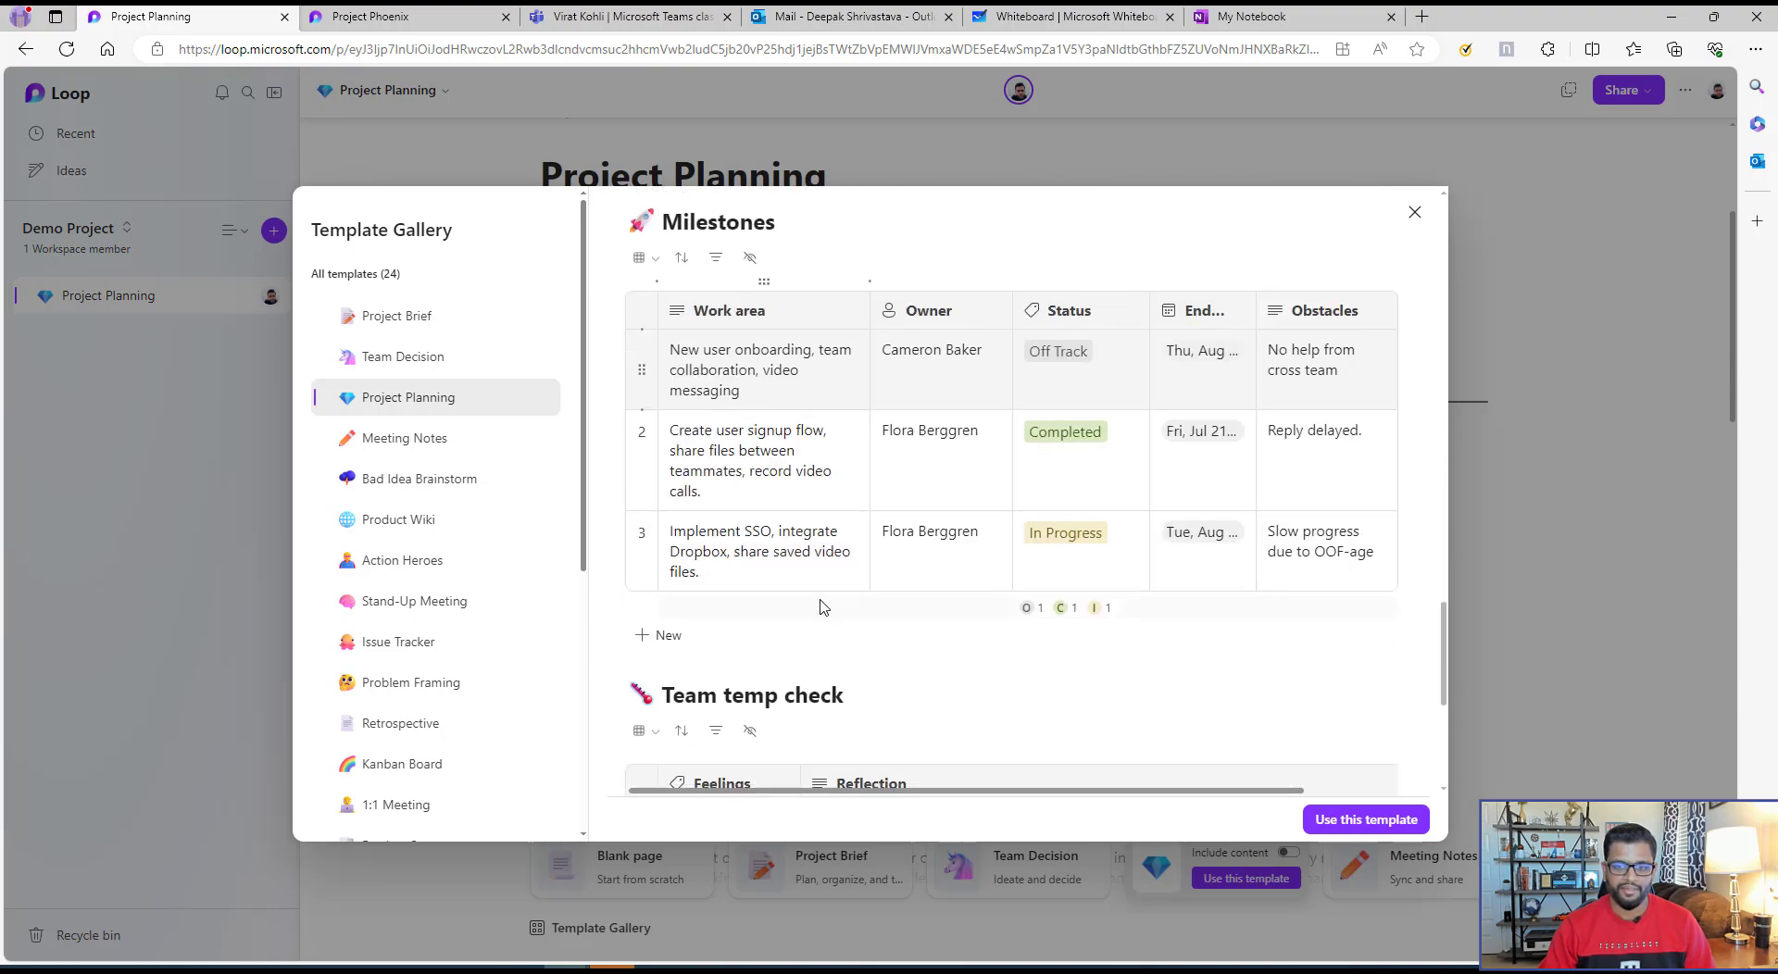
{"action": "scroll", "coordinate": [820, 602], "scroll_direction": "up", "scroll_amount": 20}
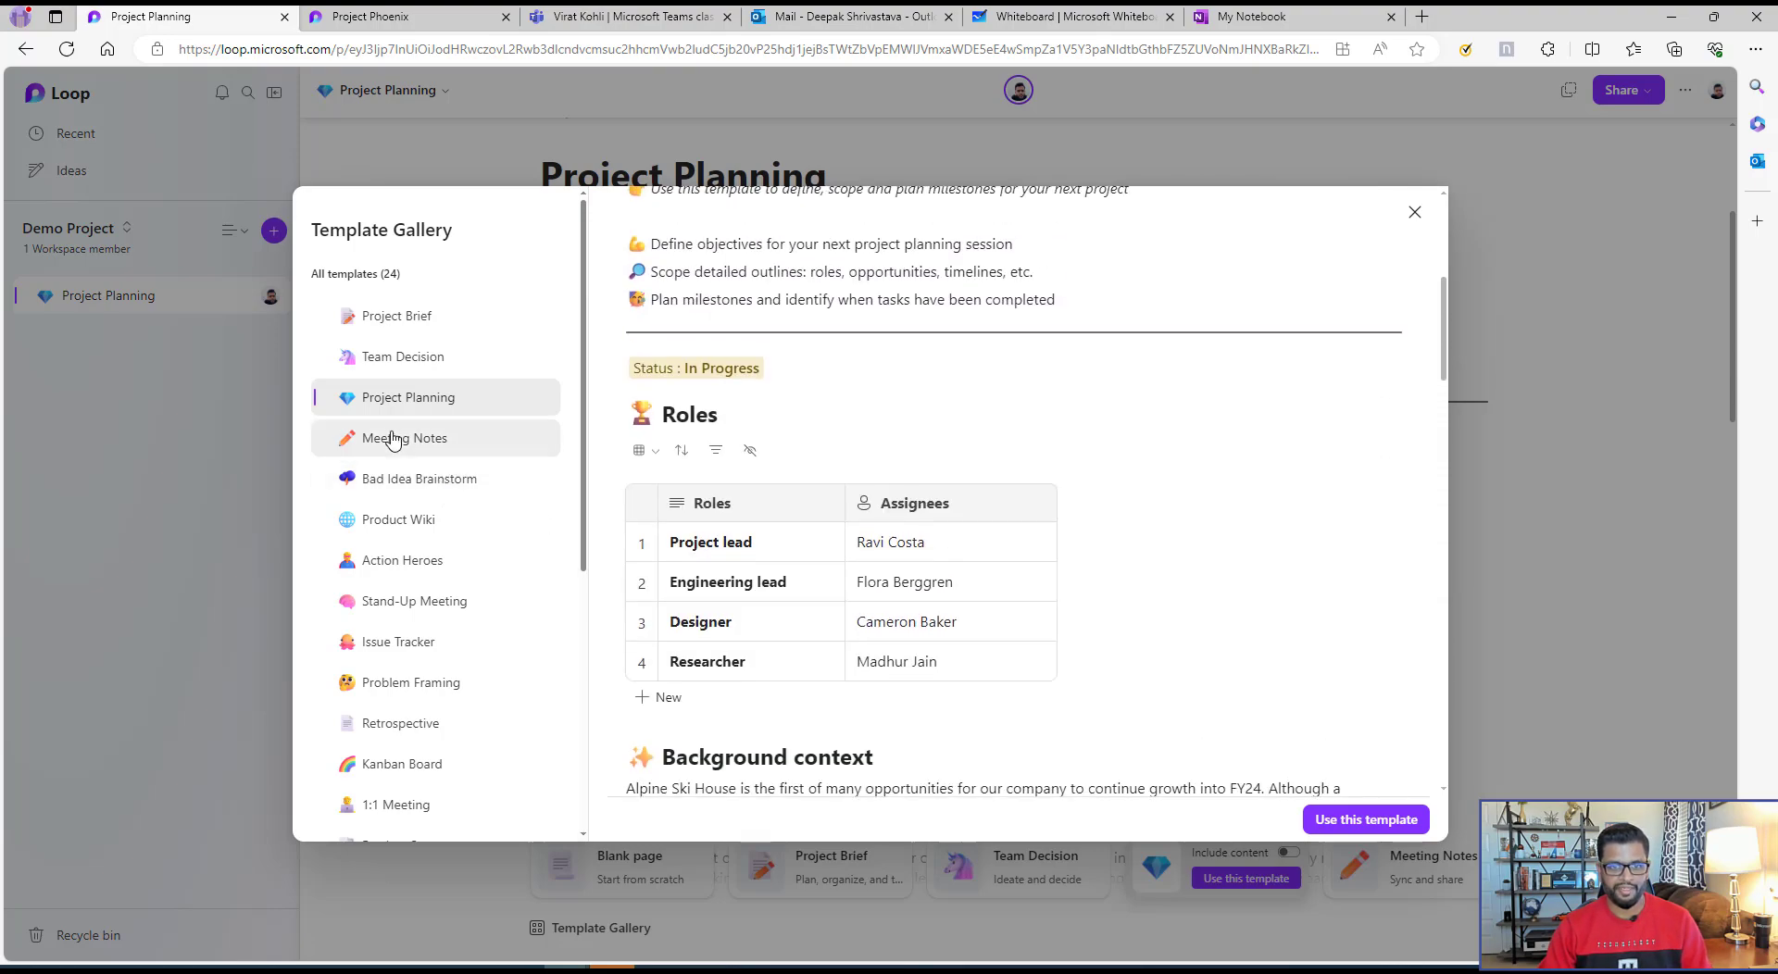
{"action": "left_click", "coordinate": [1414, 212]}
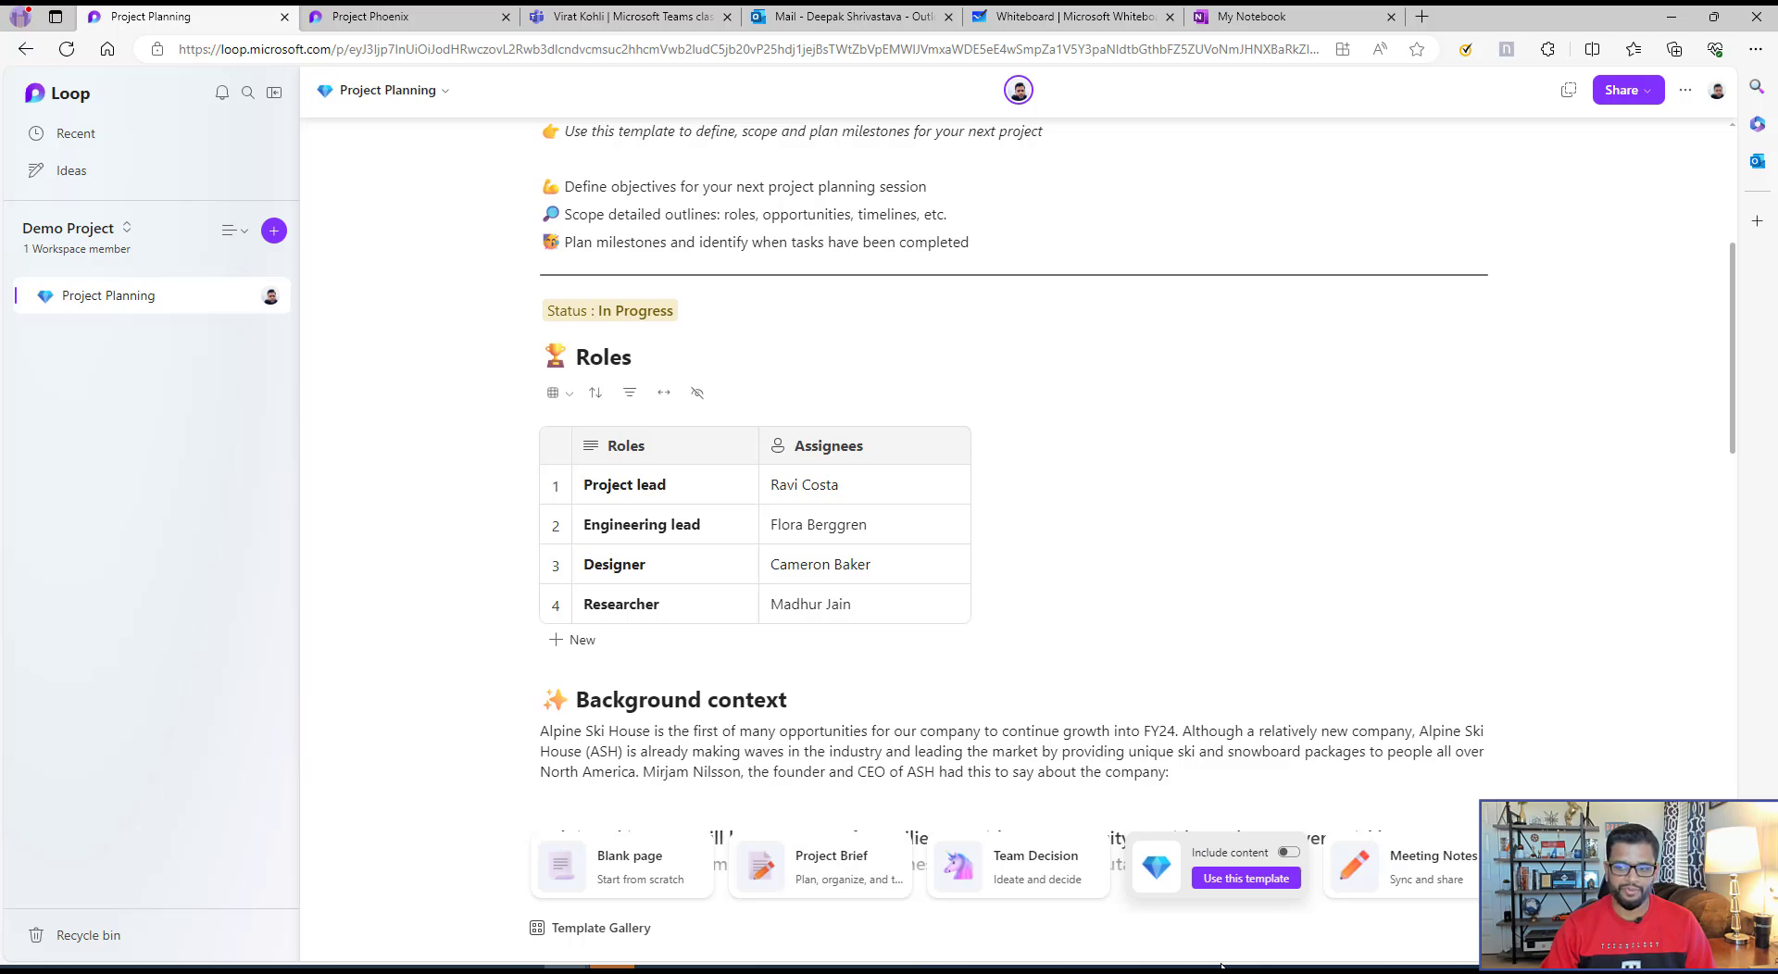
{"action": "left_click", "coordinate": [1288, 852]}
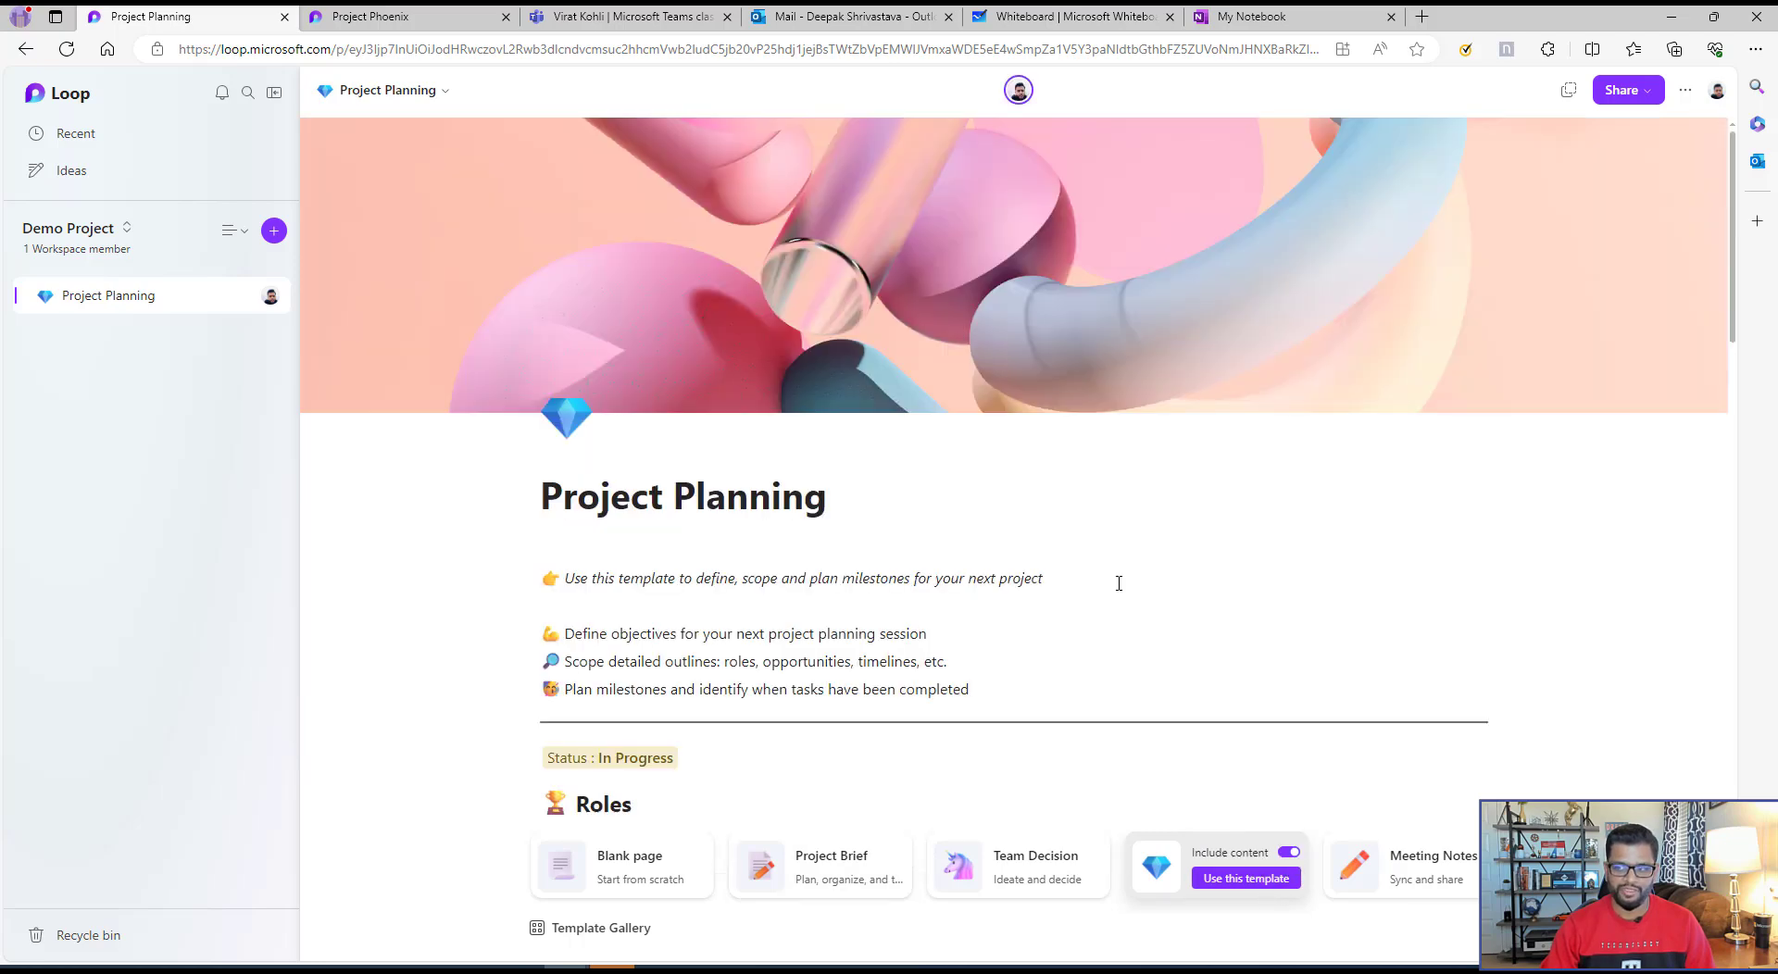
- Review the templated page and browse cover images, leaving the cover unchanged
{"action": "scroll", "coordinate": [1117, 584], "scroll_direction": "down", "scroll_amount": 5}
{"action": "scroll", "coordinate": [1117, 590], "scroll_direction": "down", "scroll_amount": 15}
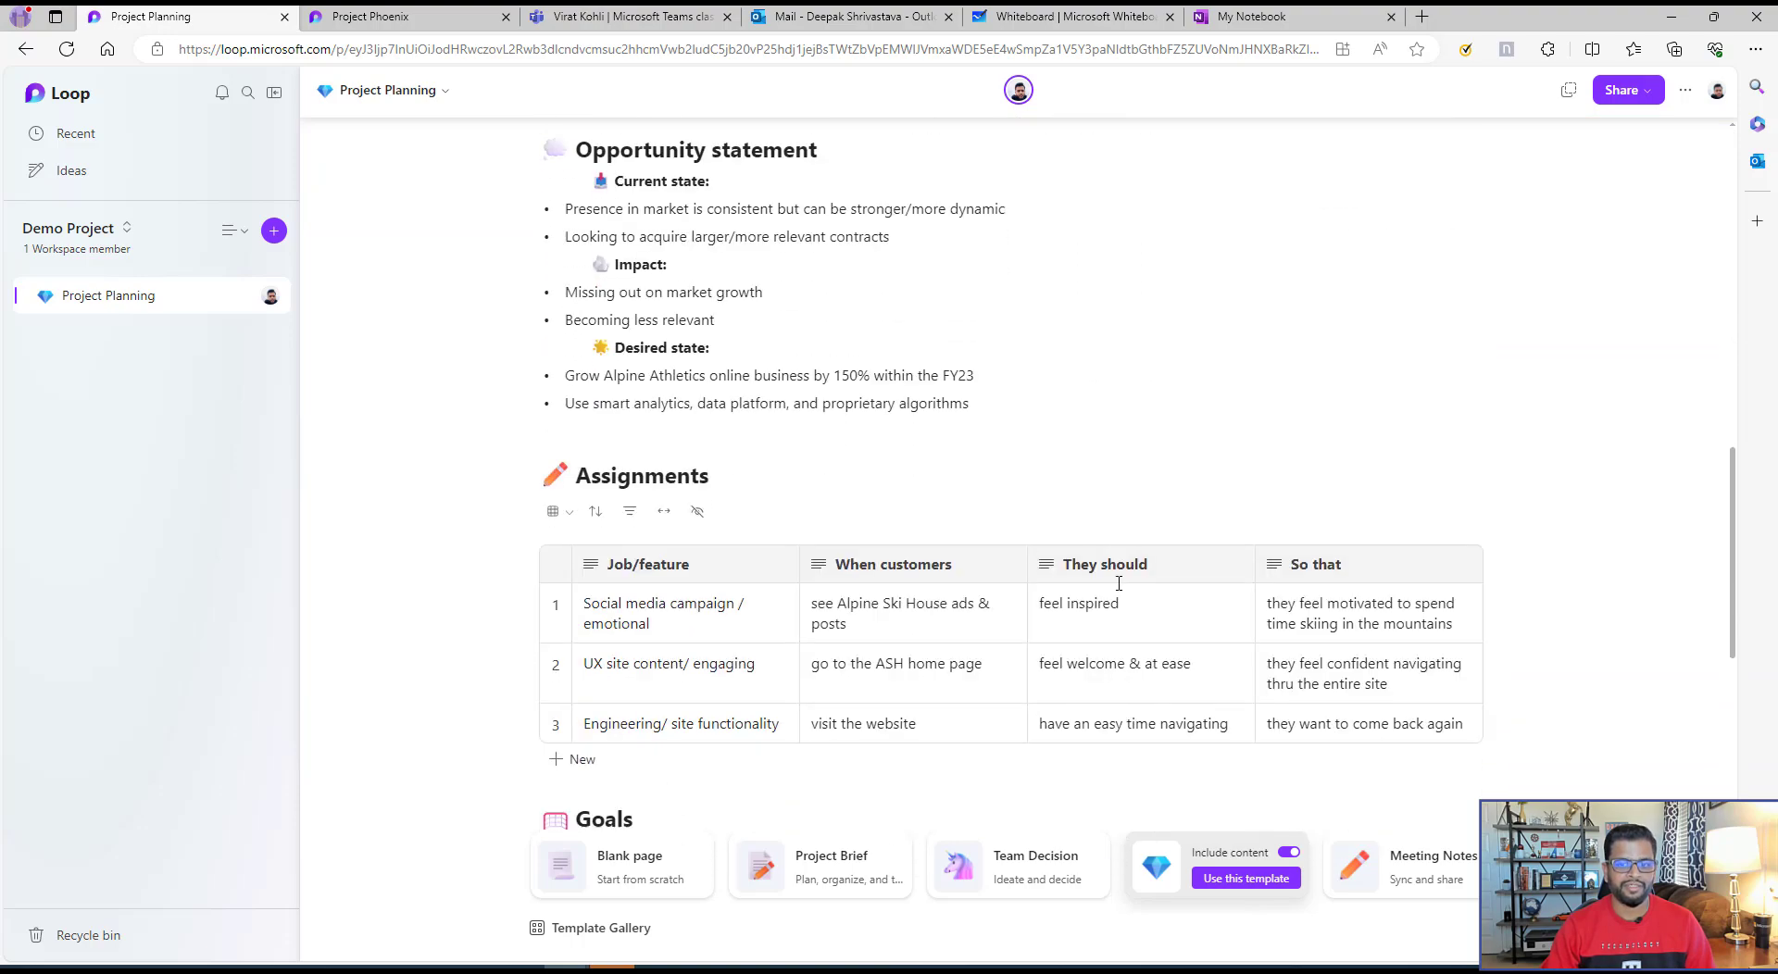
{"action": "scroll", "coordinate": [1119, 586], "scroll_direction": "down", "scroll_amount": 3}
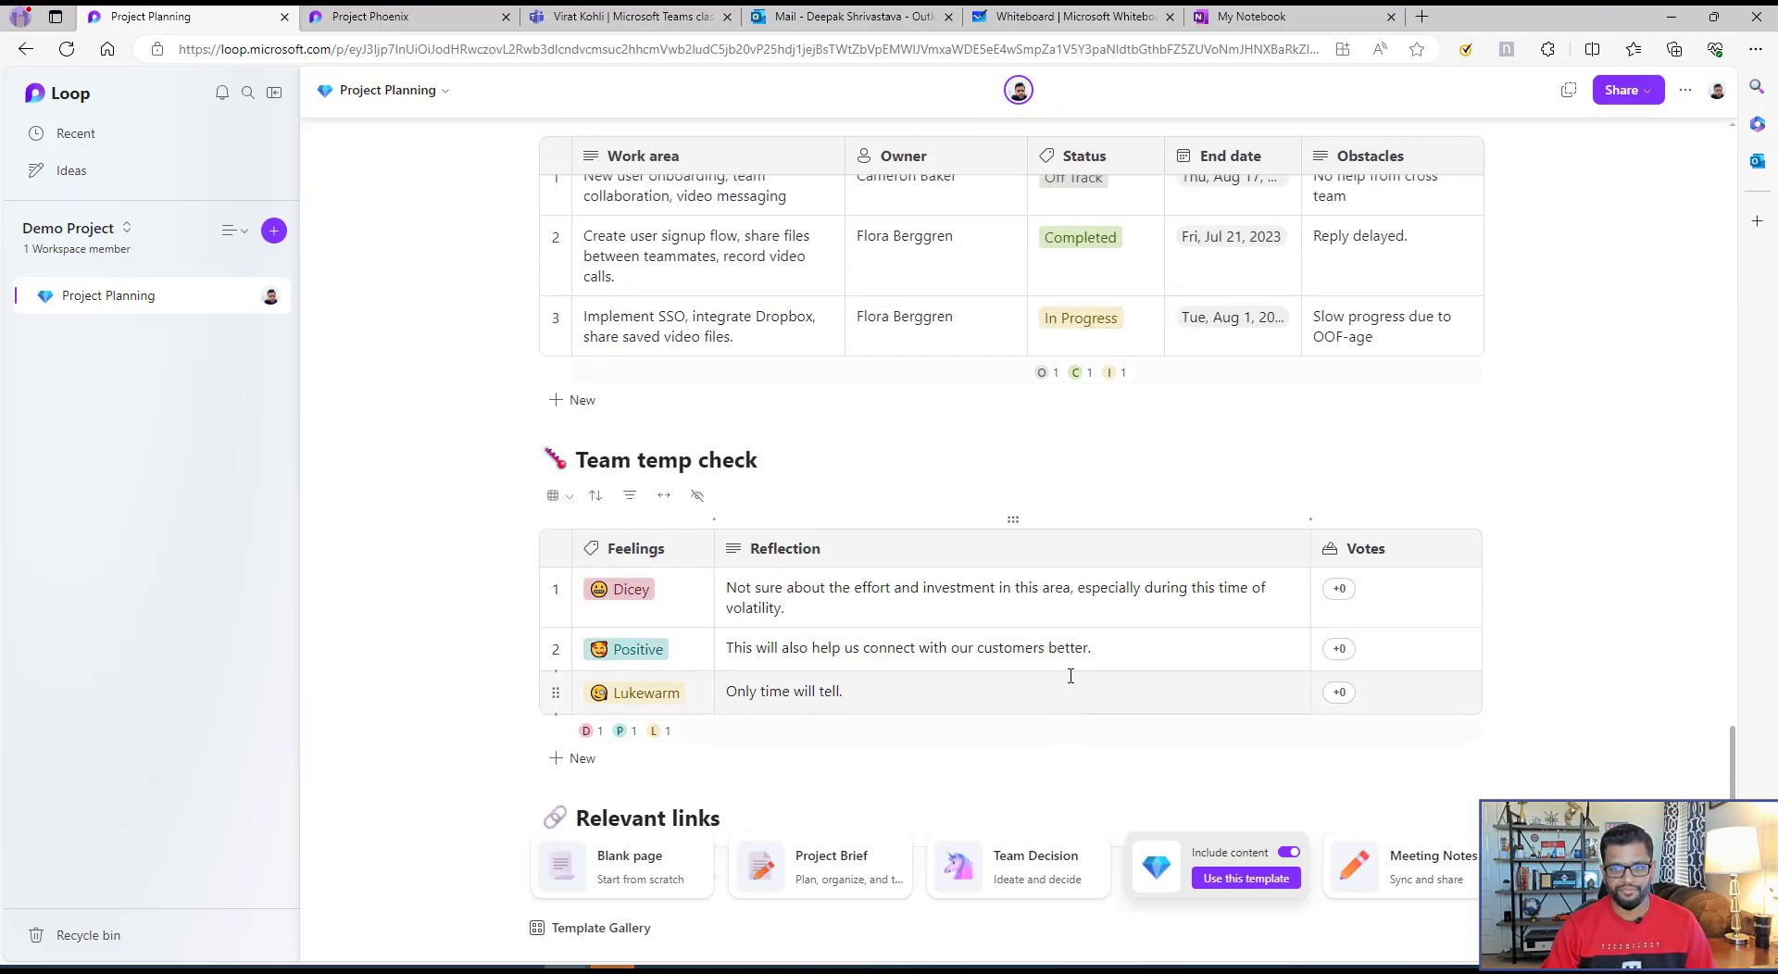
{"action": "scroll", "coordinate": [1068, 679], "scroll_direction": "up", "scroll_amount": 18}
{"action": "scroll", "coordinate": [1070, 677], "scroll_direction": "up", "scroll_amount": 1}
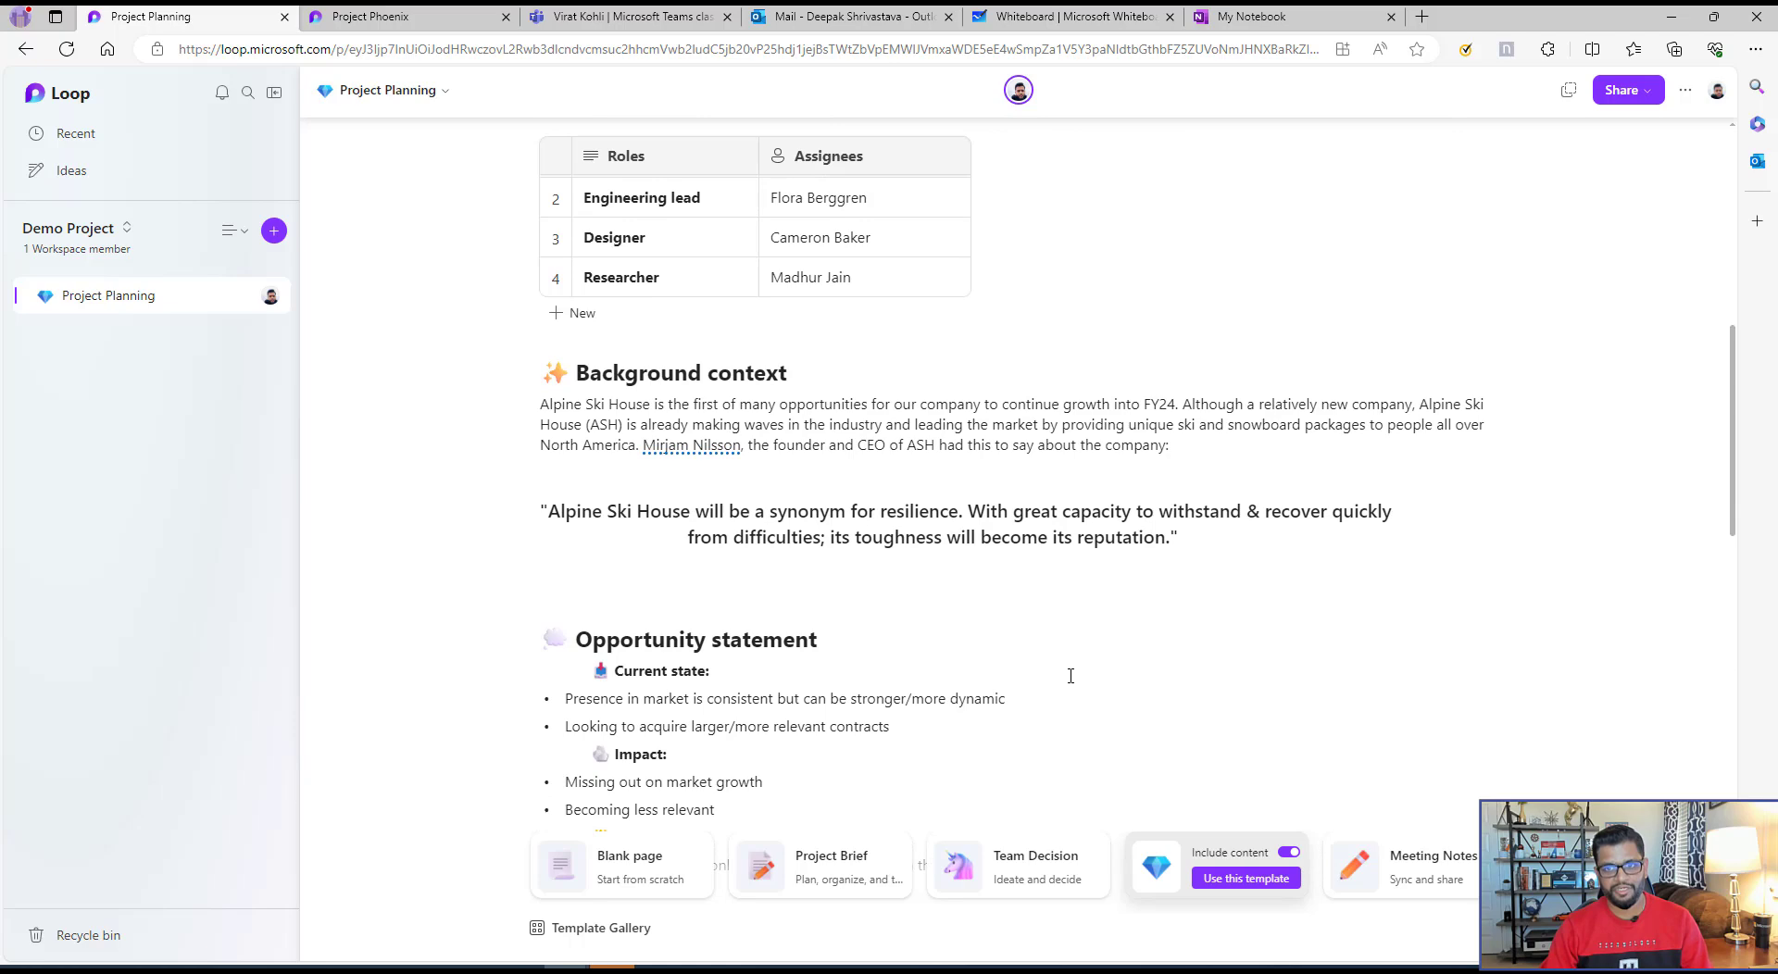
{"action": "scroll", "coordinate": [1071, 676], "scroll_direction": "up", "scroll_amount": 5}
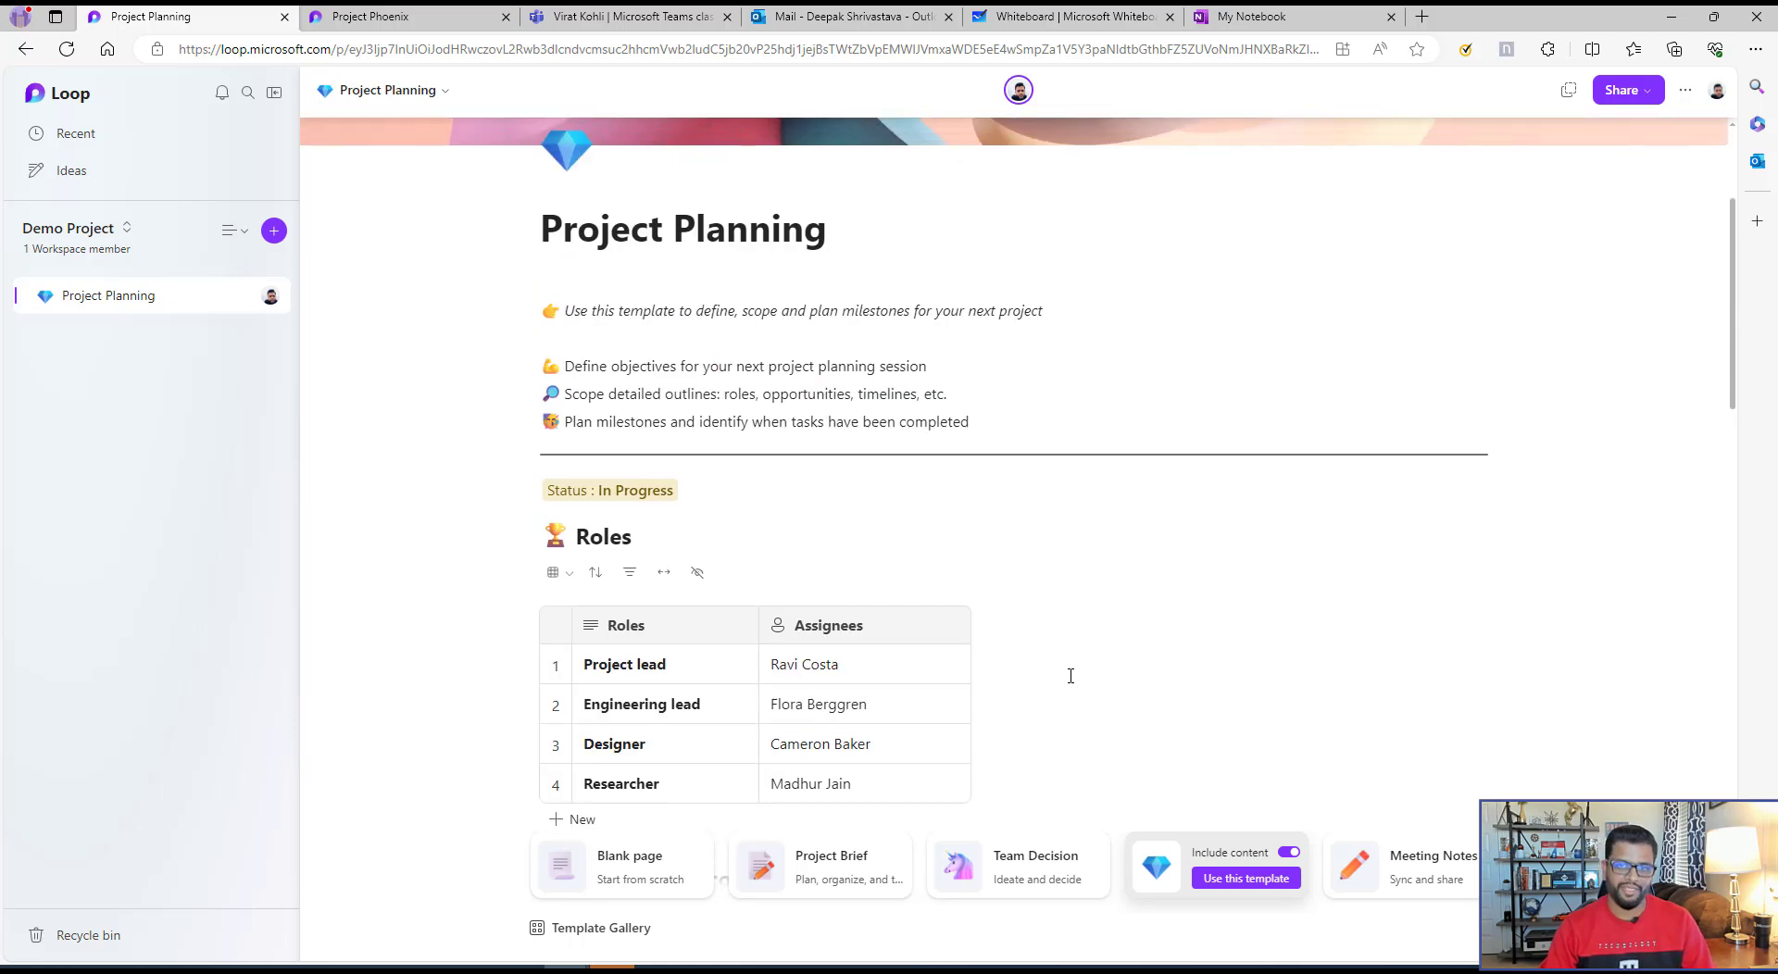
{"action": "scroll", "coordinate": [1065, 537], "scroll_direction": "up", "scroll_amount": 3}
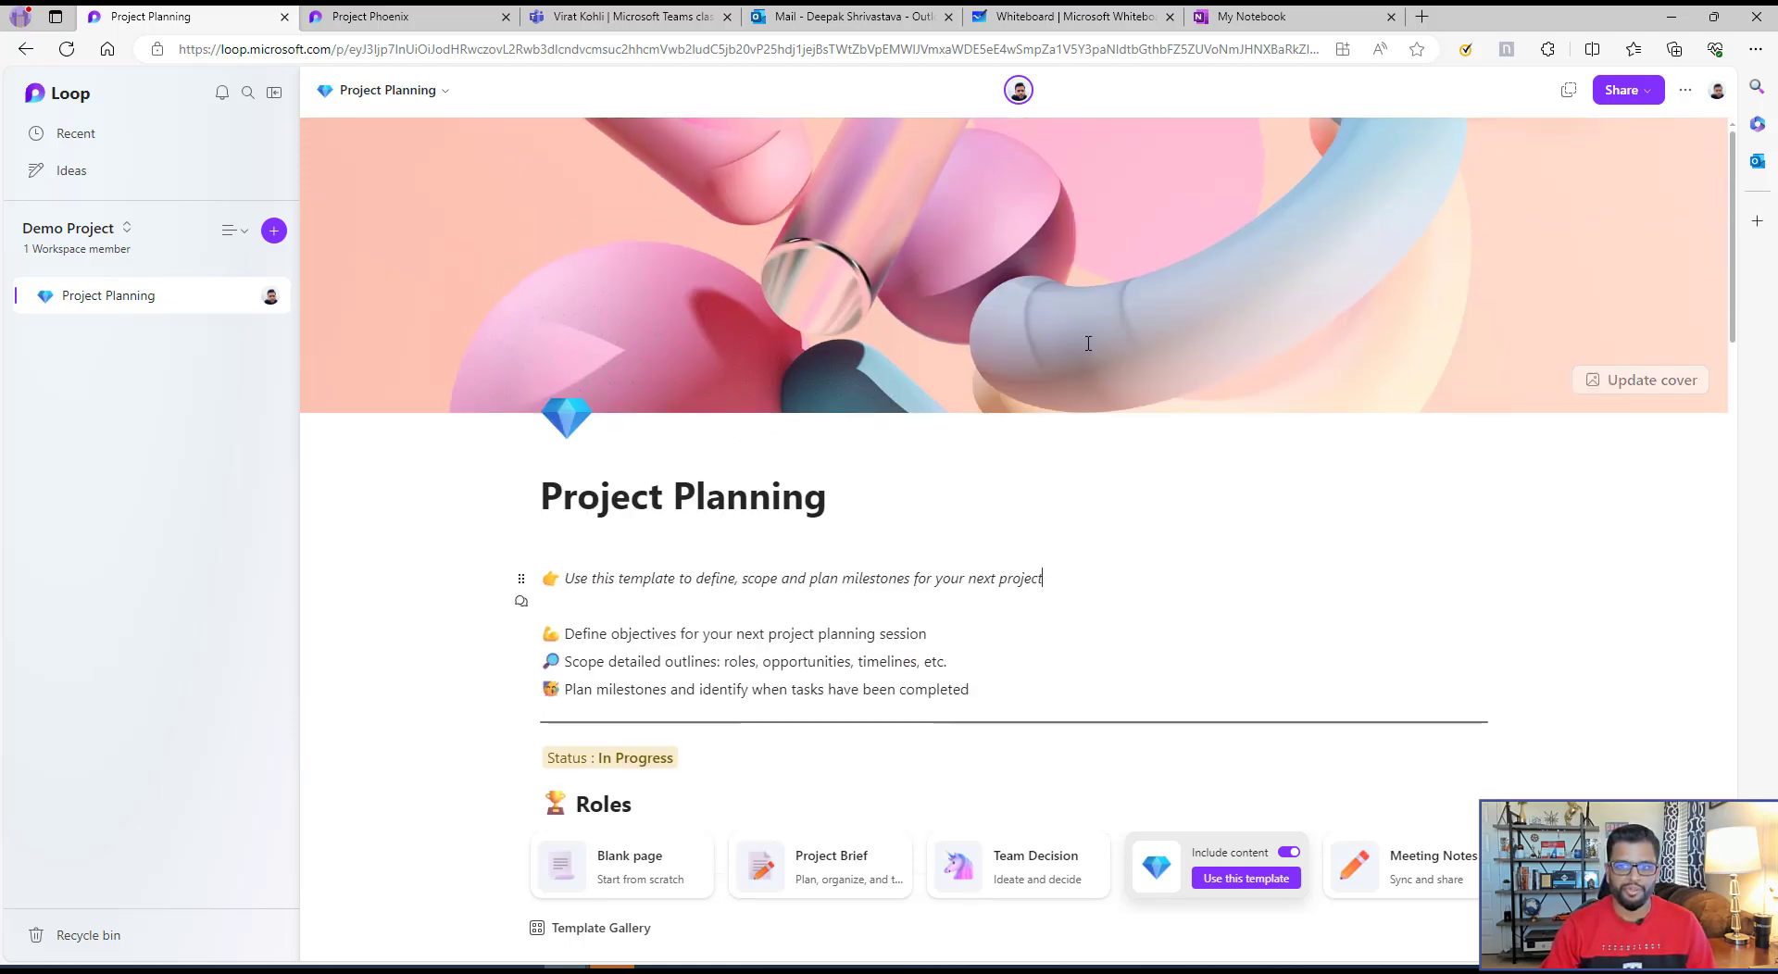
{"action": "left_click", "coordinate": [1675, 384]}
{"action": "scroll", "coordinate": [819, 639], "scroll_direction": "down", "scroll_amount": 4}
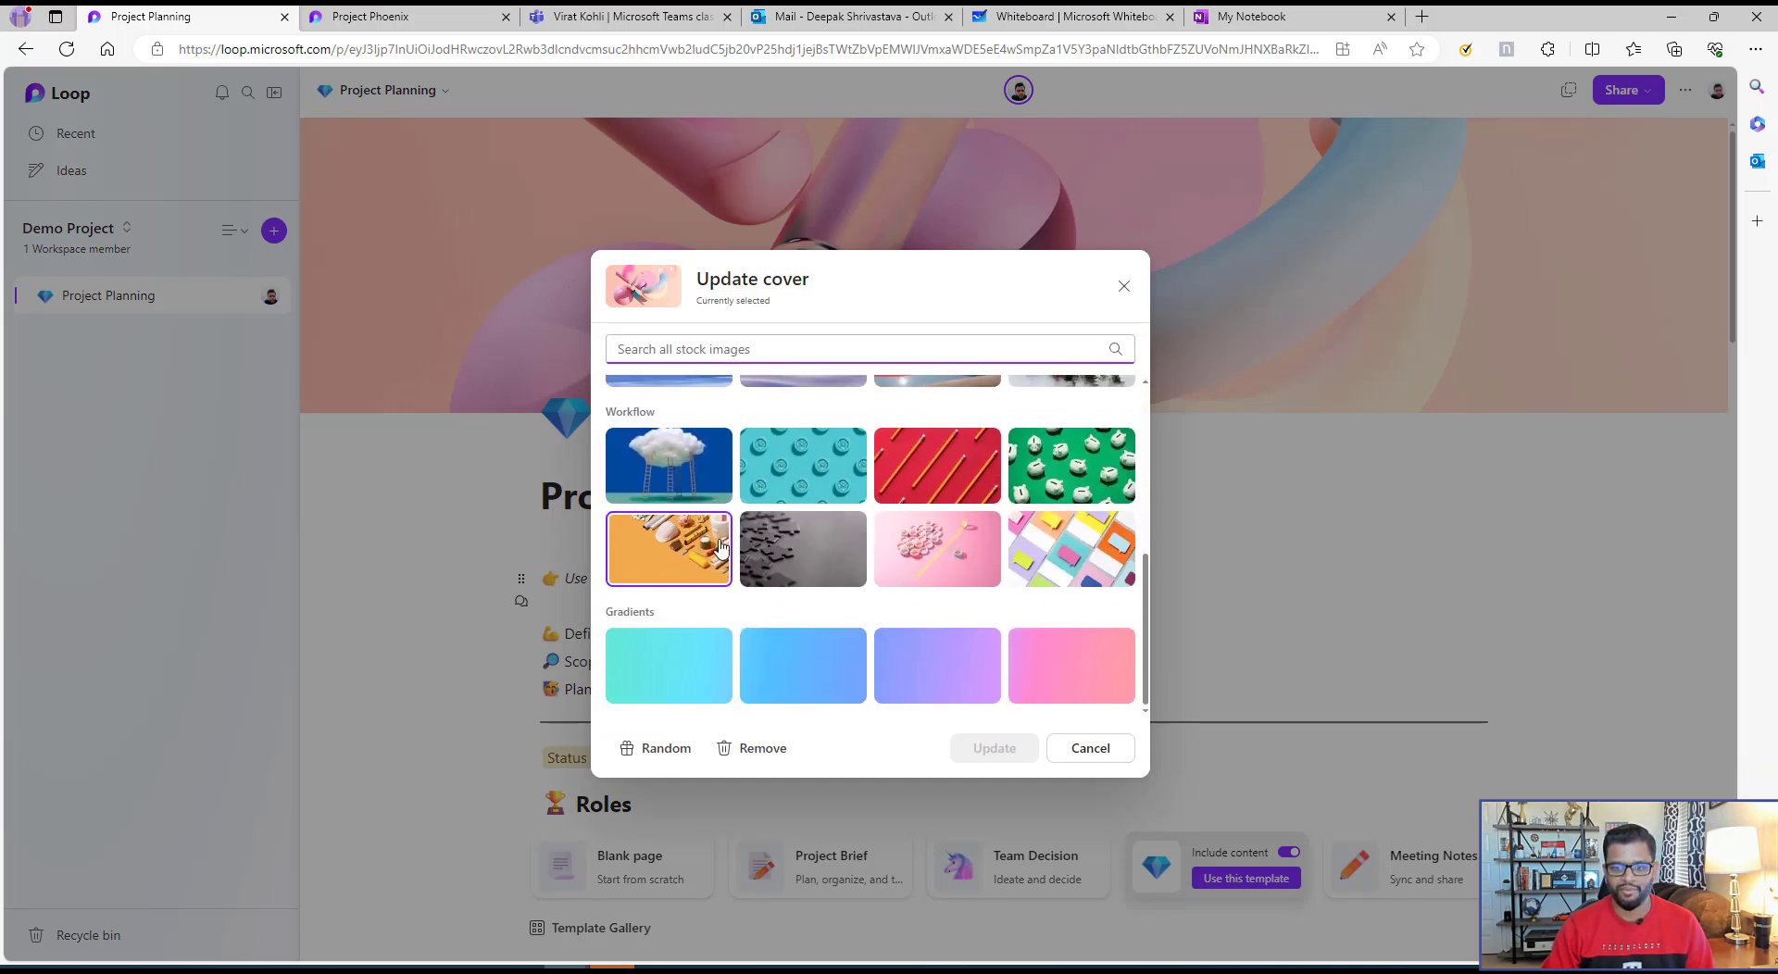
{"action": "left_click", "coordinate": [1219, 762]}
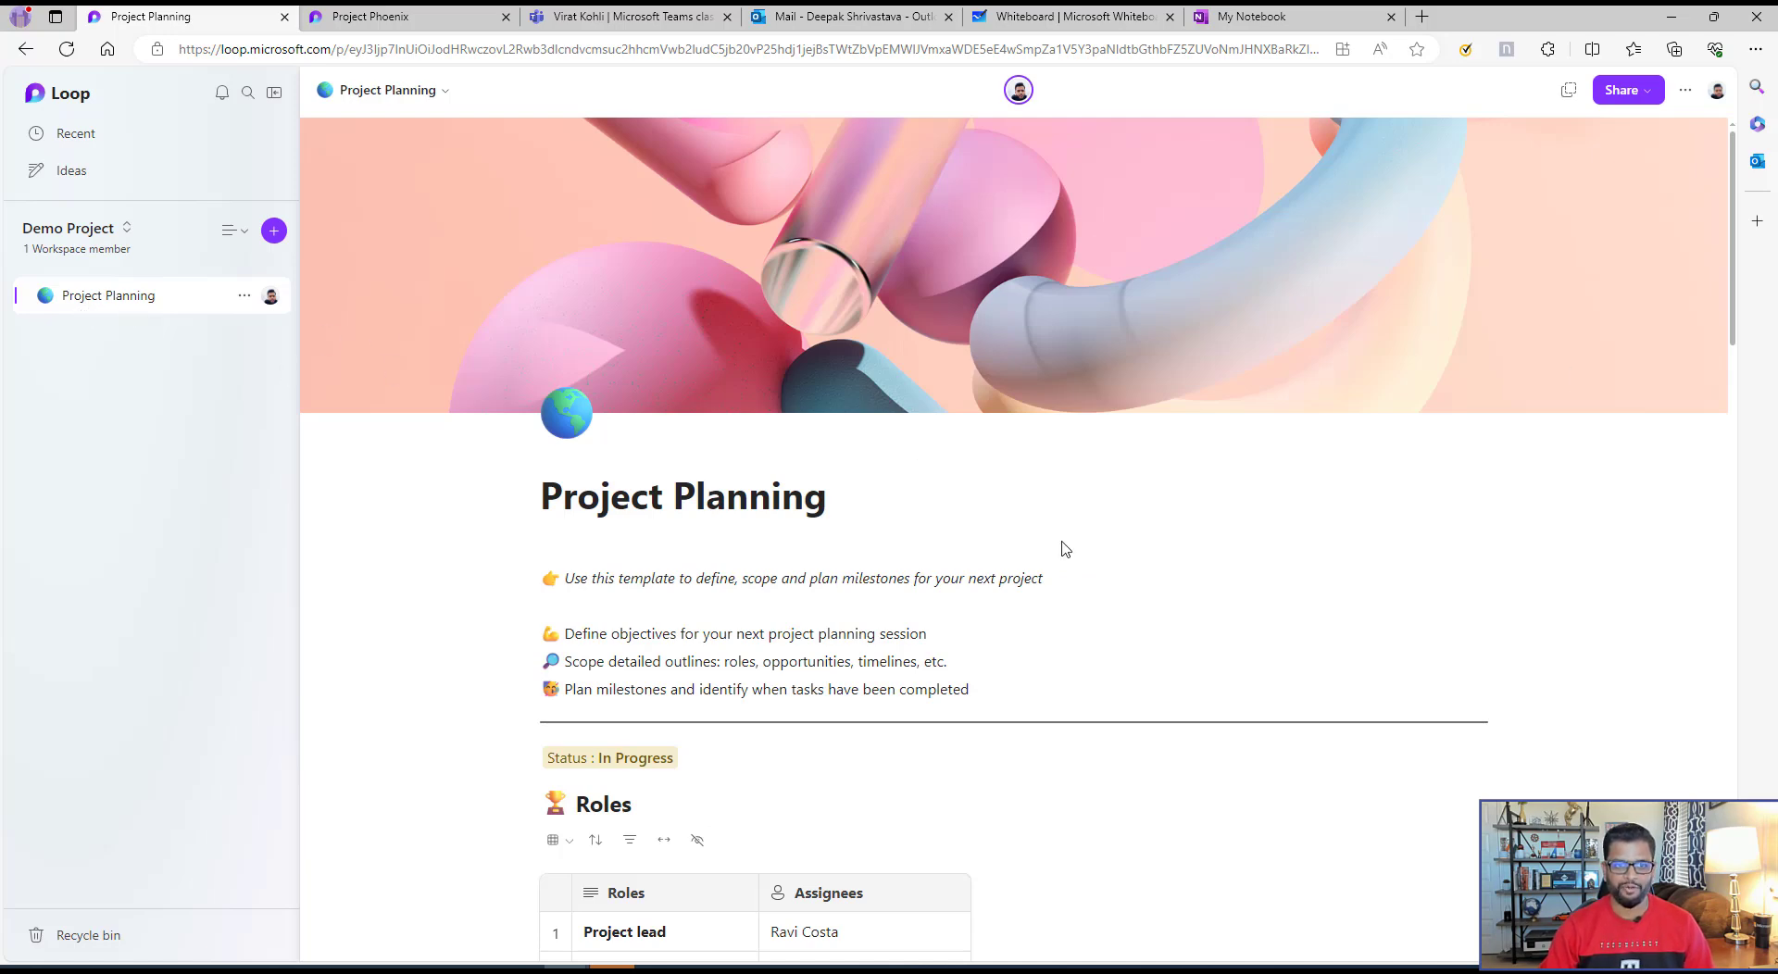
- Scroll through the Project Planning page down to Relevant links
{"action": "scroll", "coordinate": [940, 602], "scroll_direction": "down", "scroll_amount": 15}
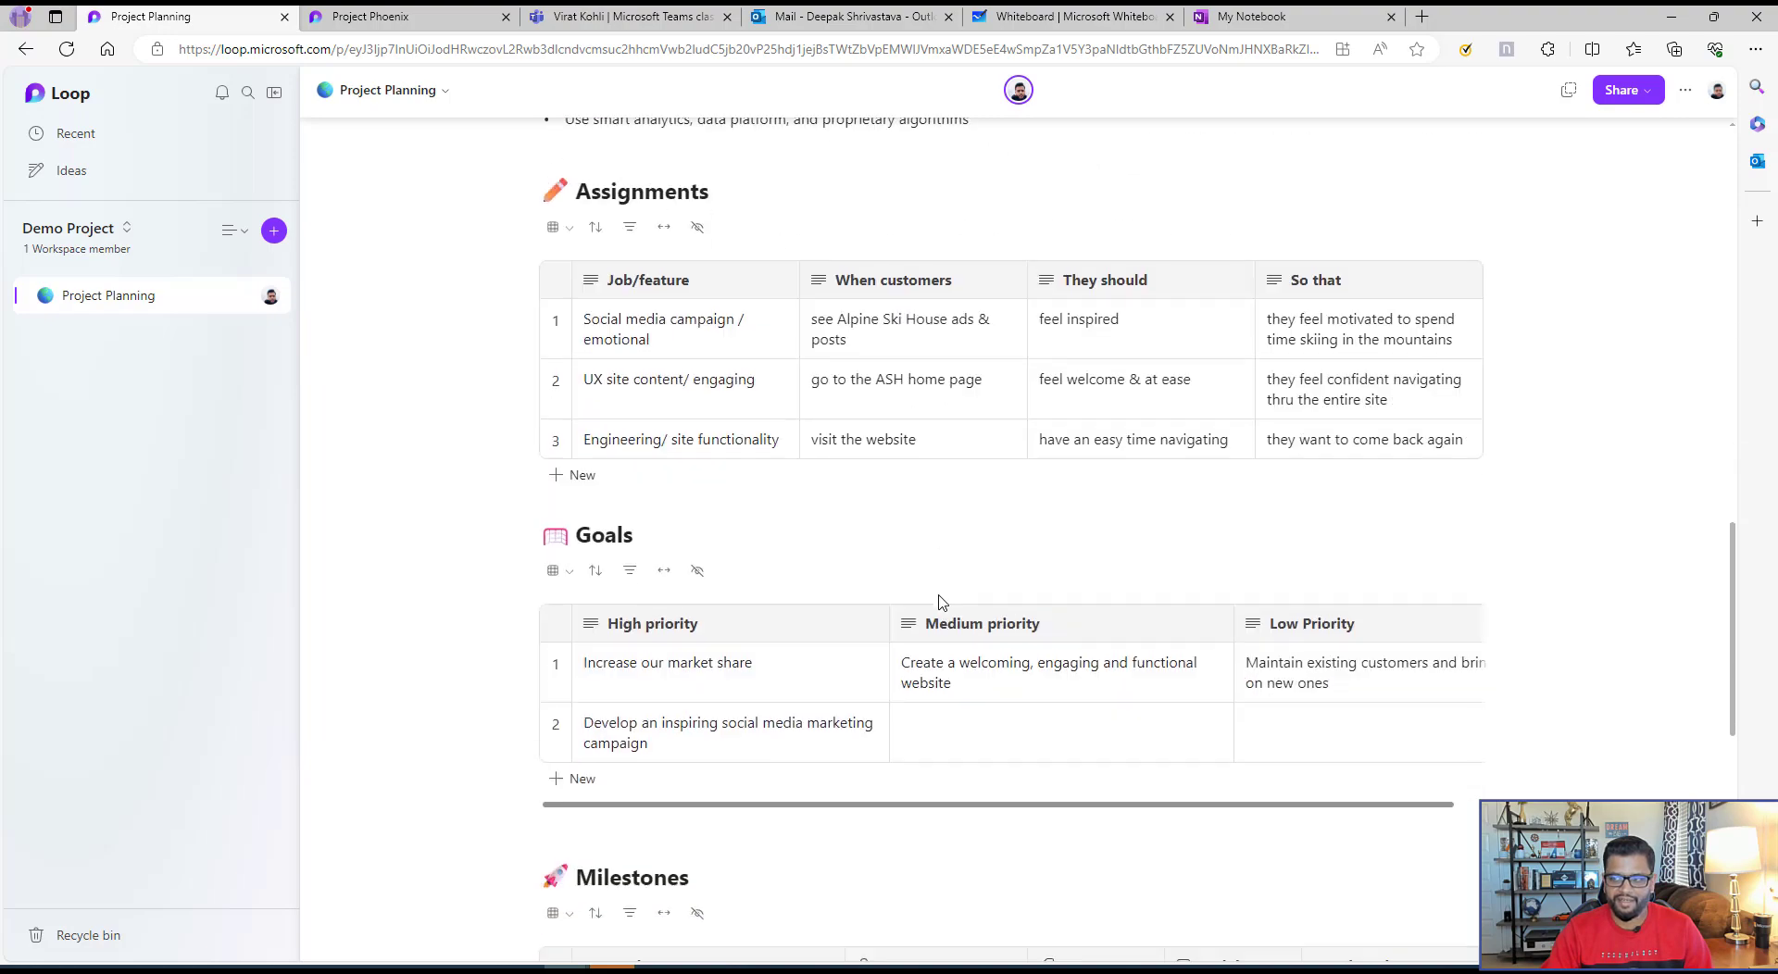
{"action": "scroll", "coordinate": [940, 602], "scroll_direction": "down", "scroll_amount": 8}
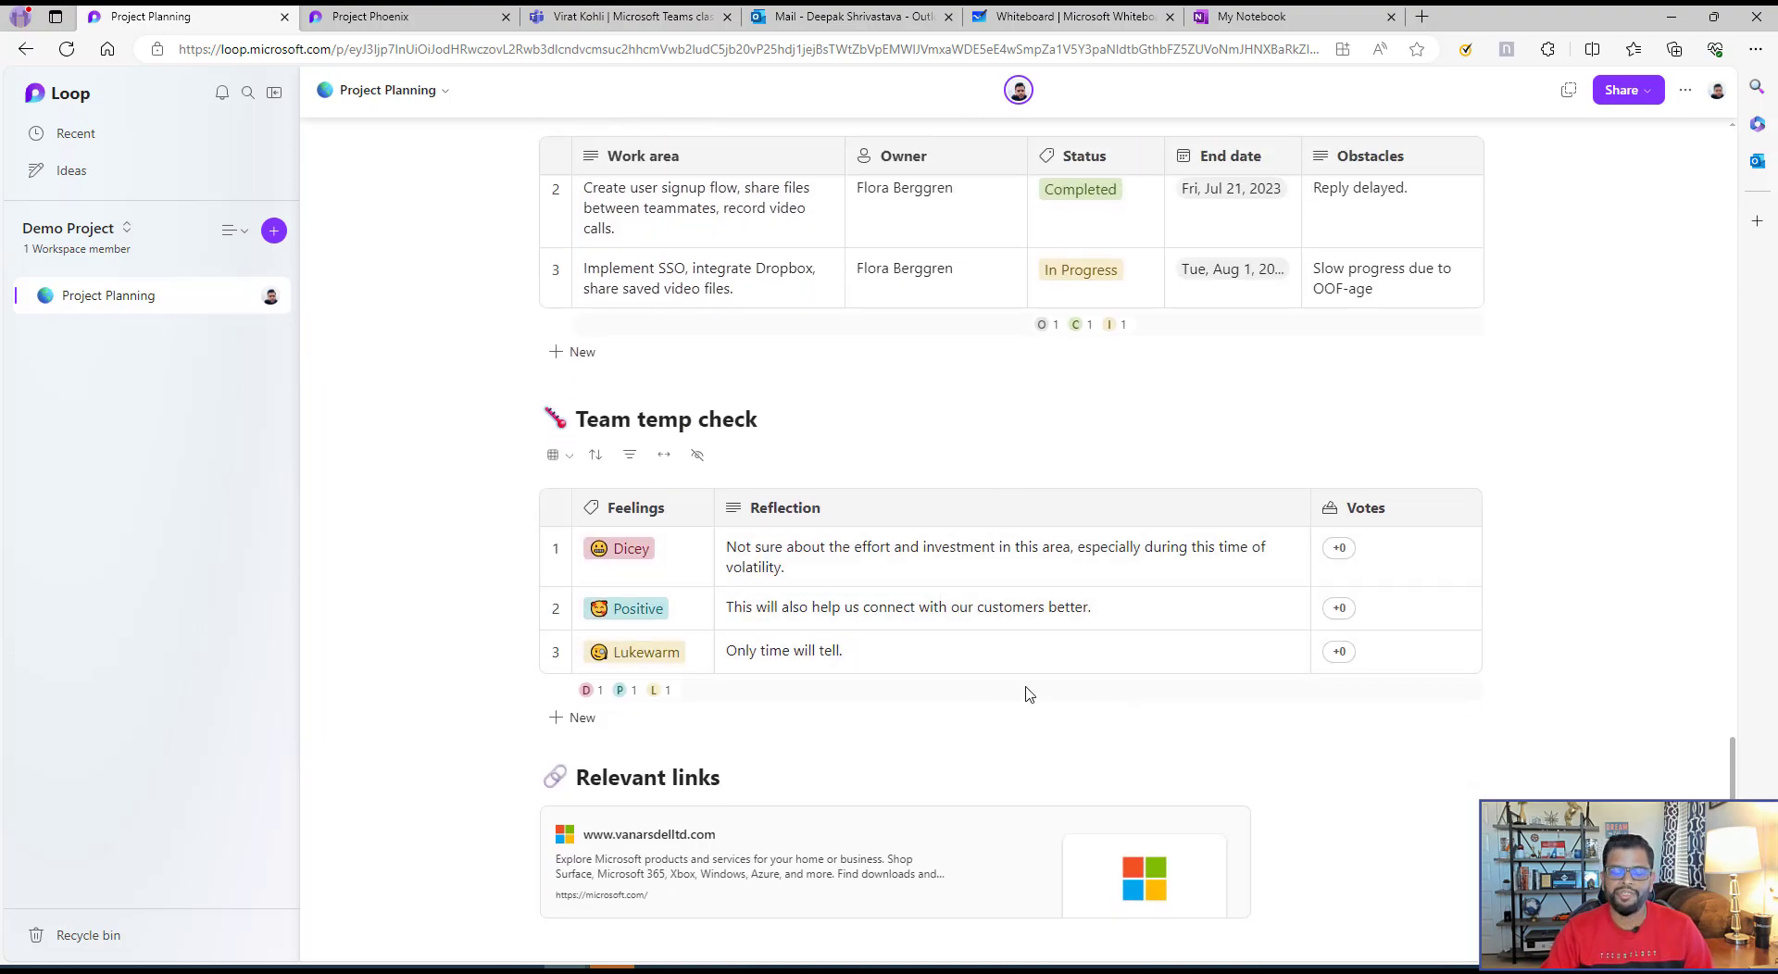
{"action": "scroll", "coordinate": [1023, 690], "scroll_direction": "up", "scroll_amount": 20}
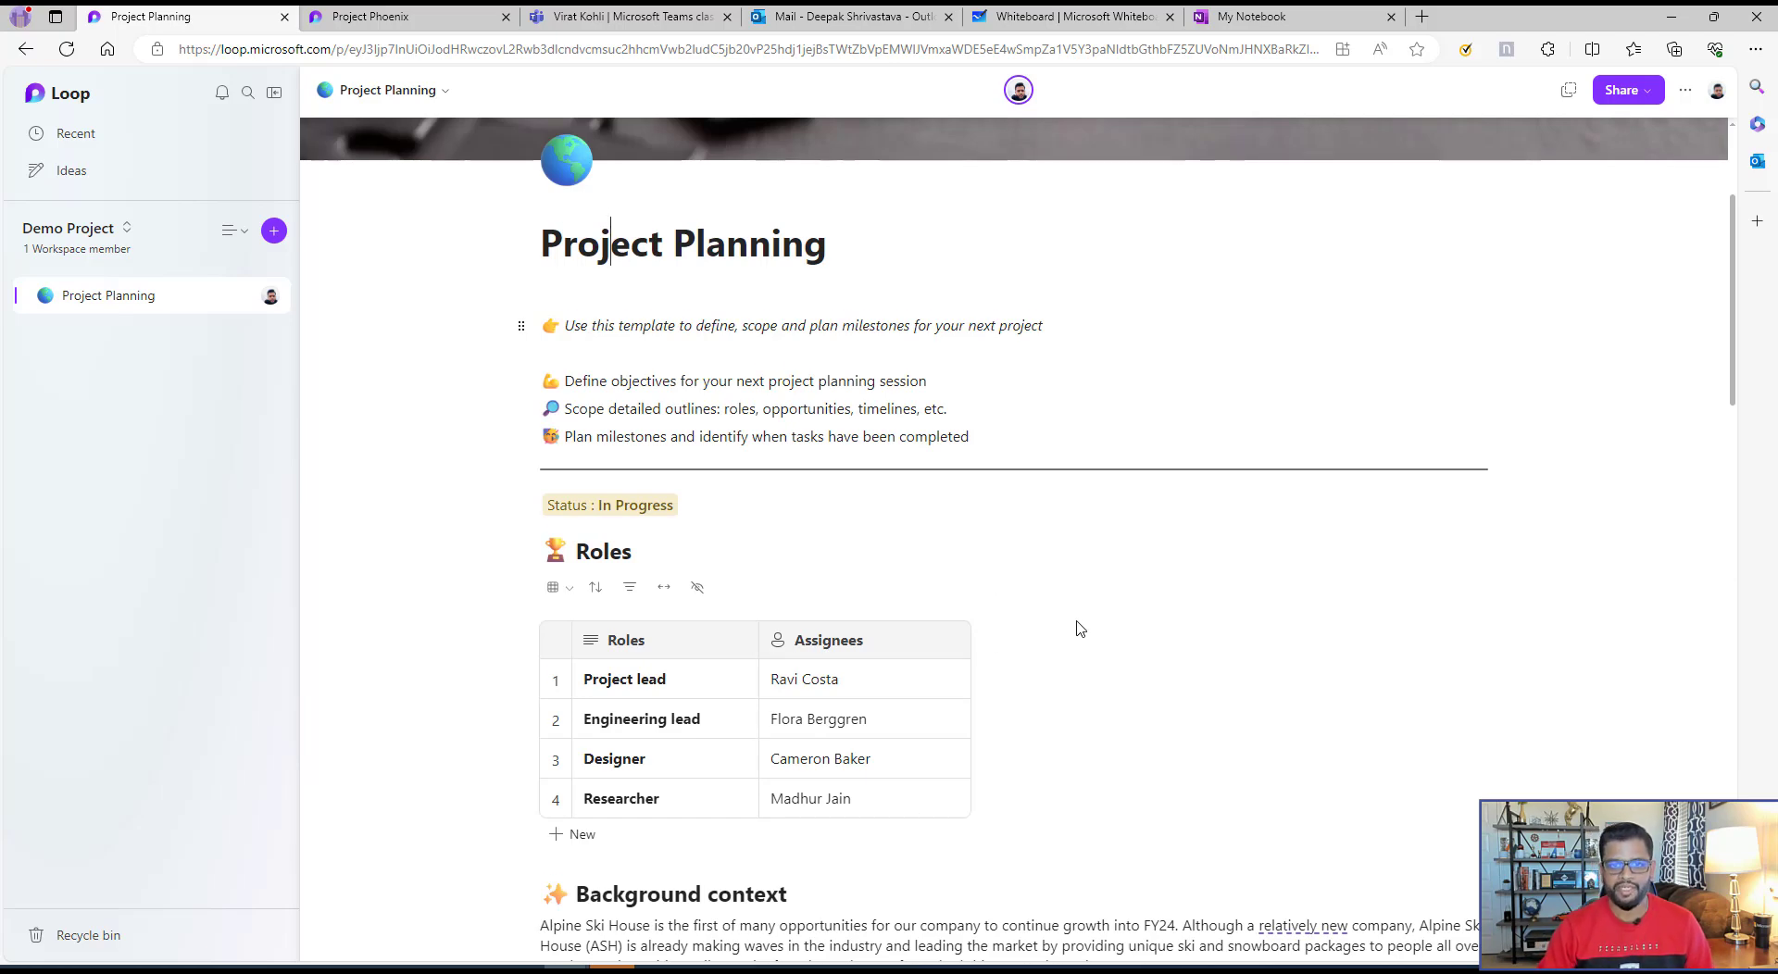
{"action": "scroll", "coordinate": [1080, 629], "scroll_direction": "down", "scroll_amount": 13}
{"action": "scroll", "coordinate": [765, 443], "scroll_direction": "down", "scroll_amount": 10}
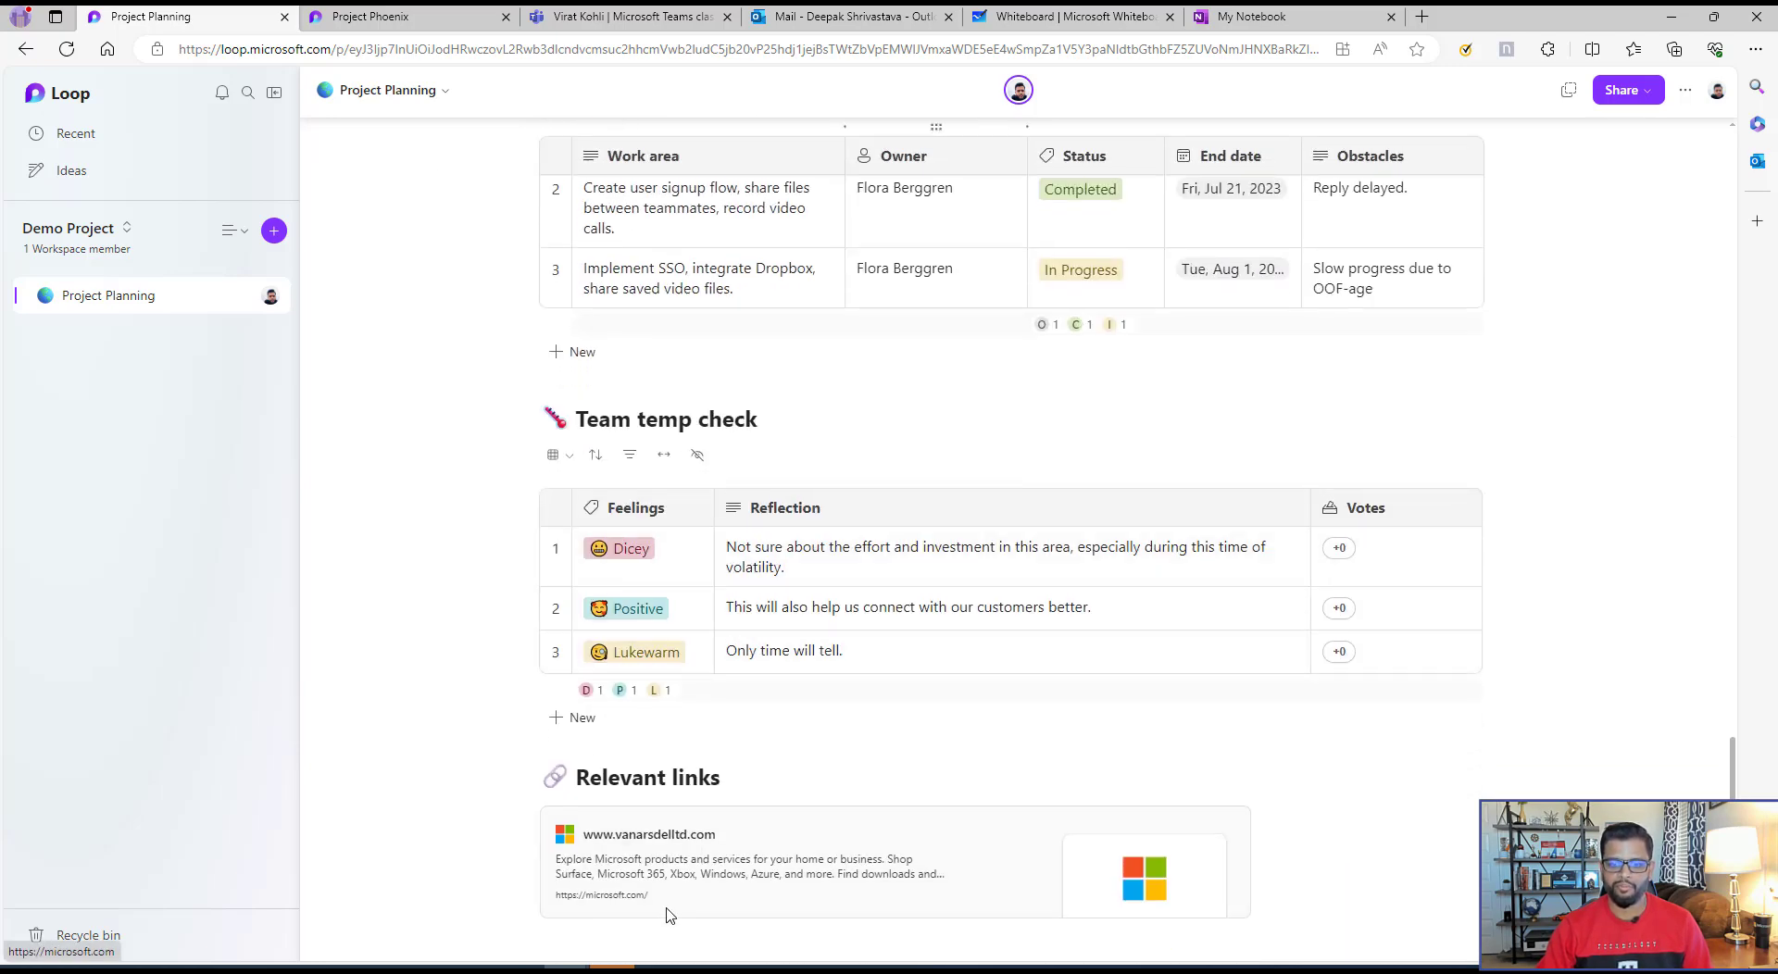
- Add a new page titled Demo Page to Demo Project and start the insert list on its body
{"action": "left_click", "coordinate": [273, 231]}
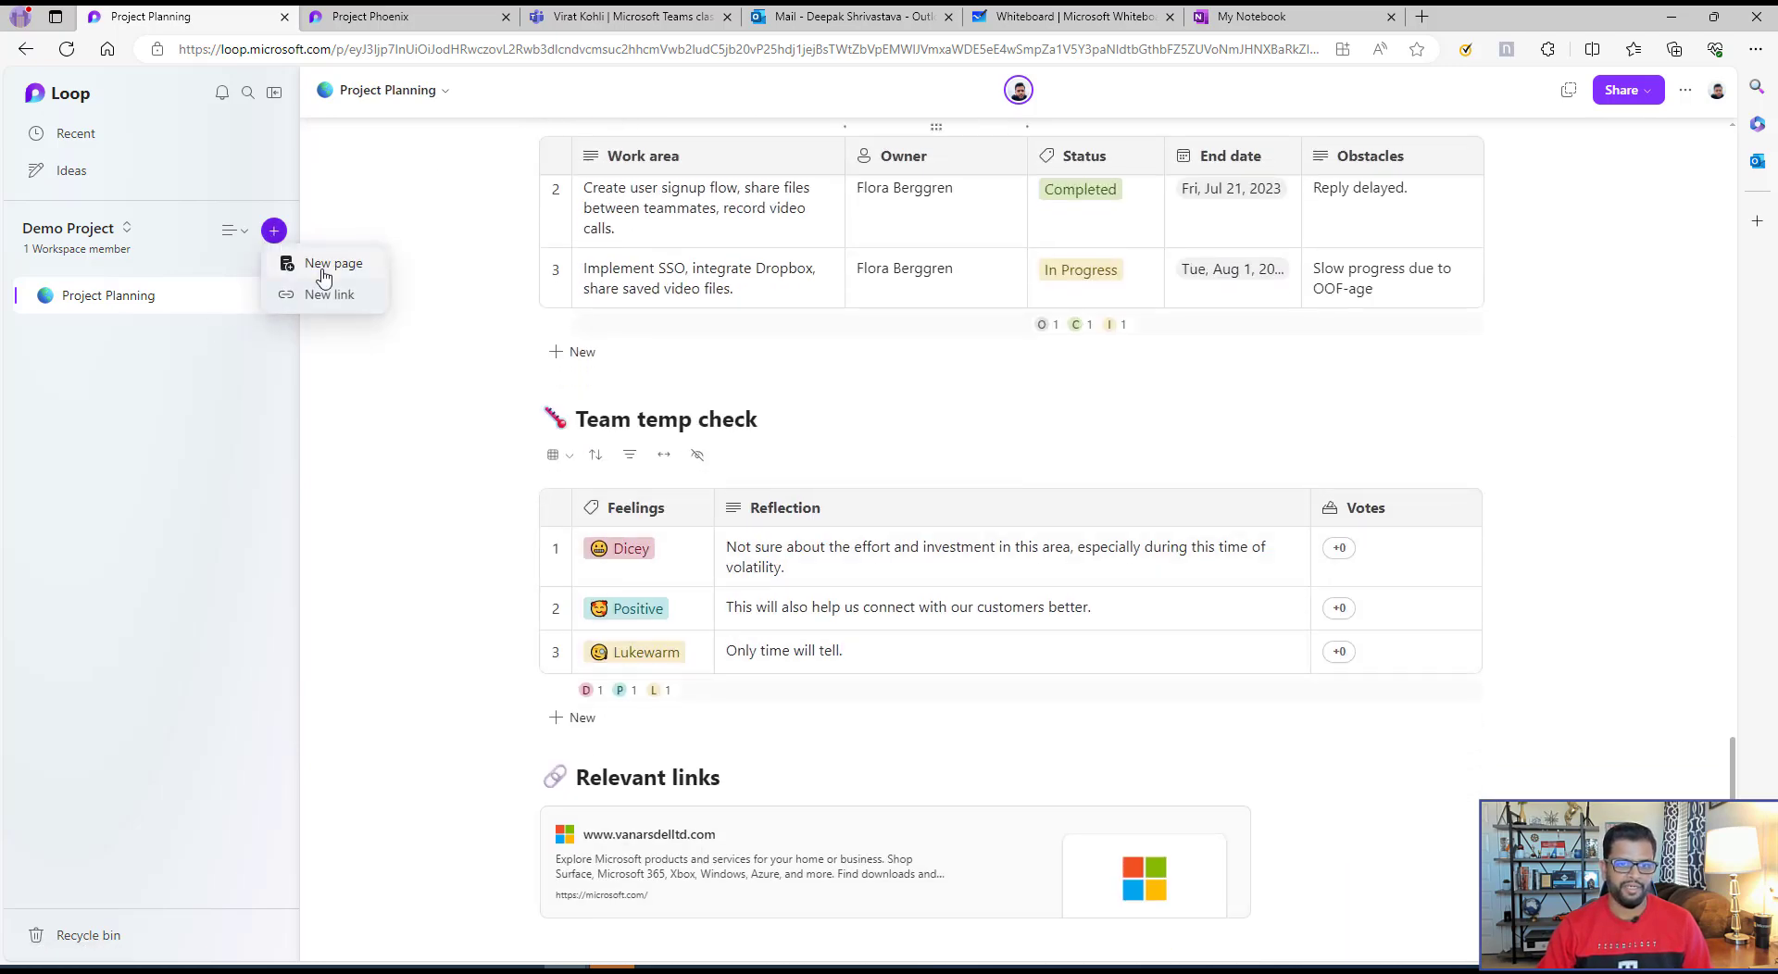
{"action": "left_click", "coordinate": [324, 268]}
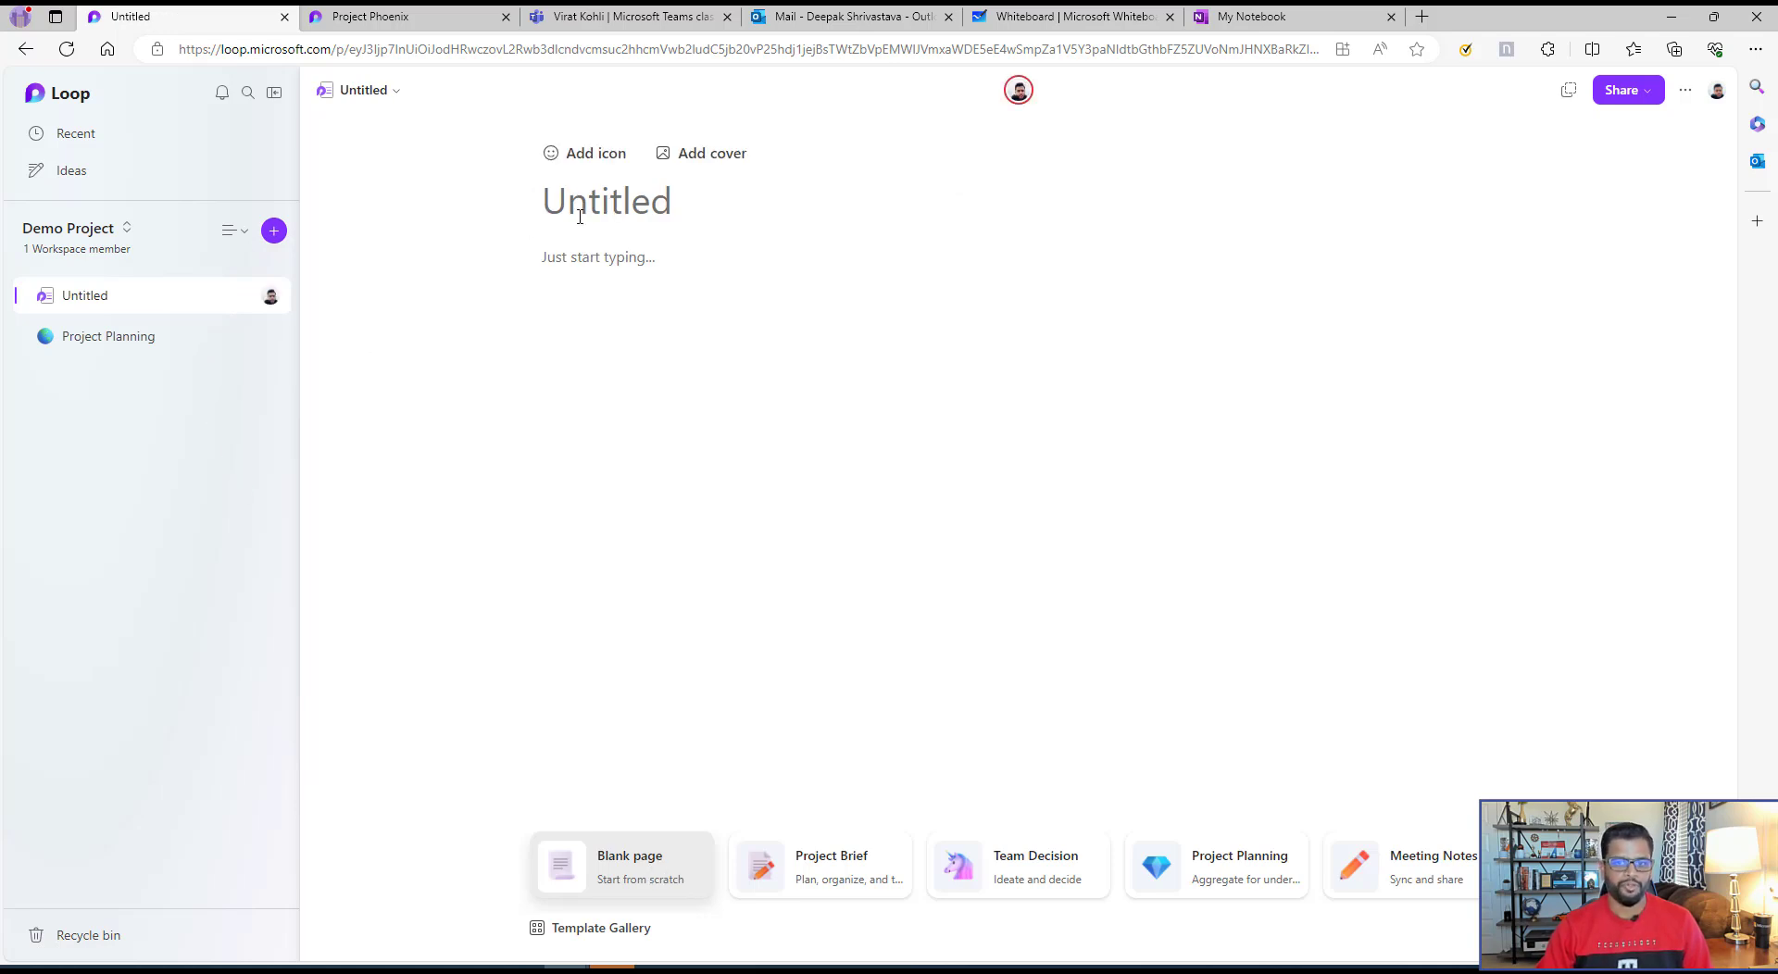
{"action": "type", "text": "Demo Page"}
{"action": "key", "text": "Return"}
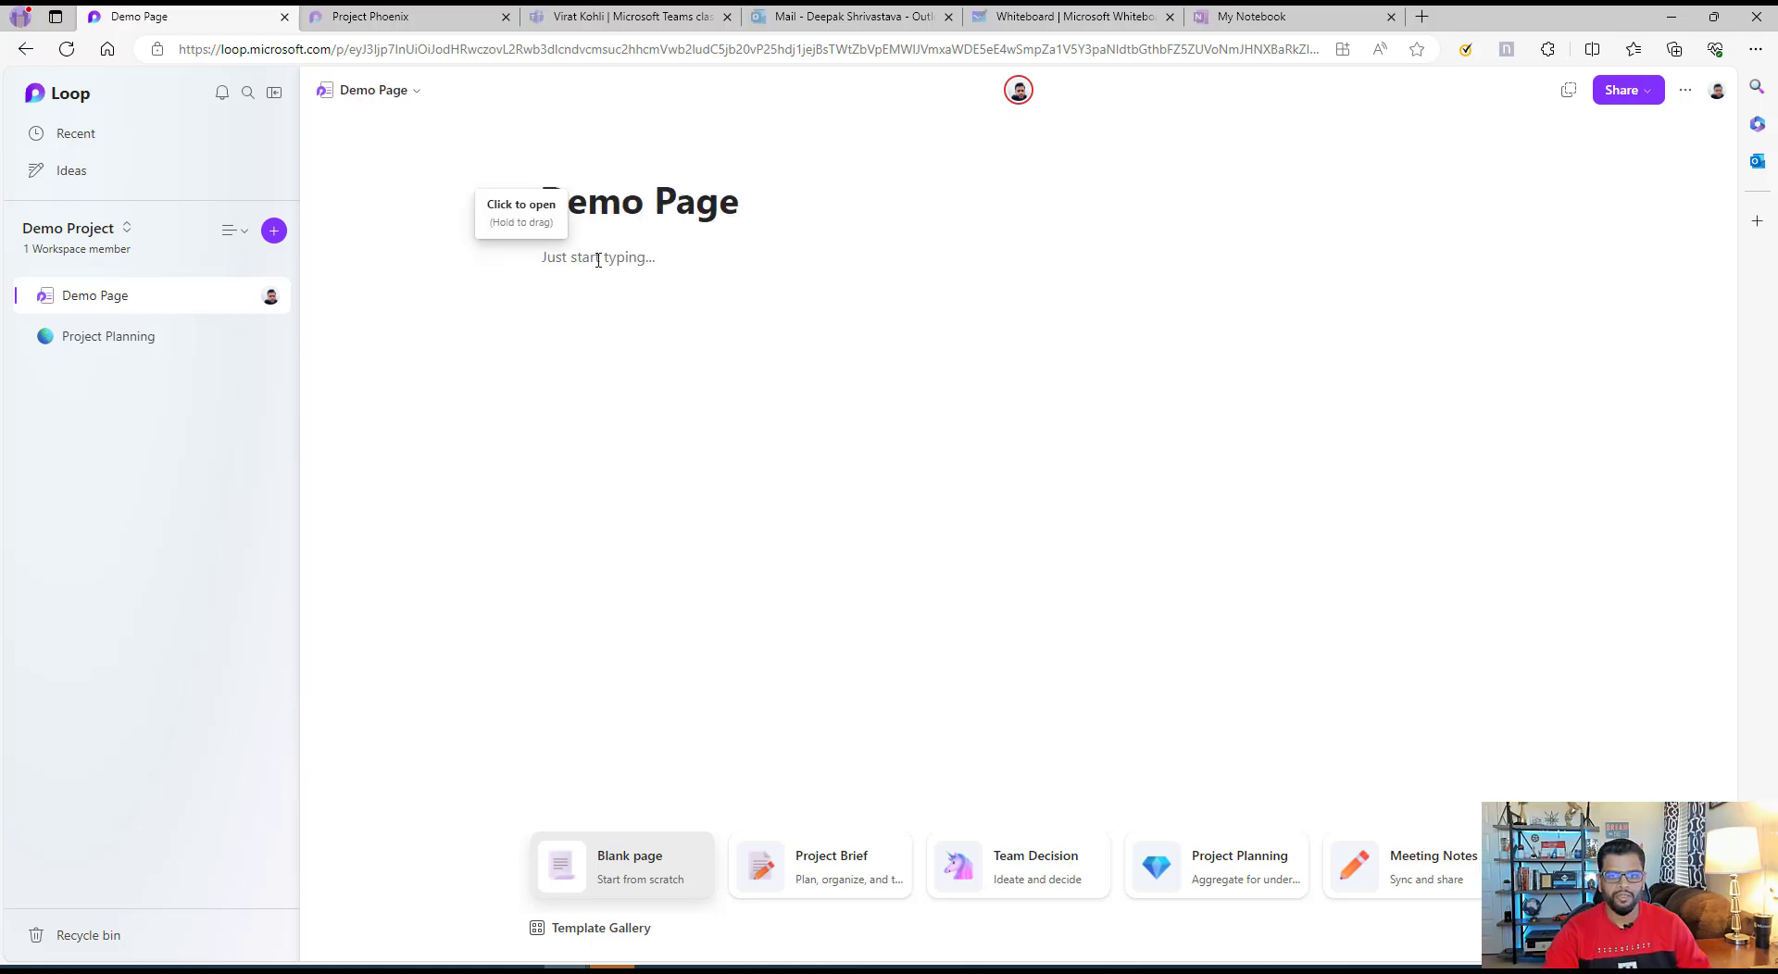
{"action": "type", "text": "/"}
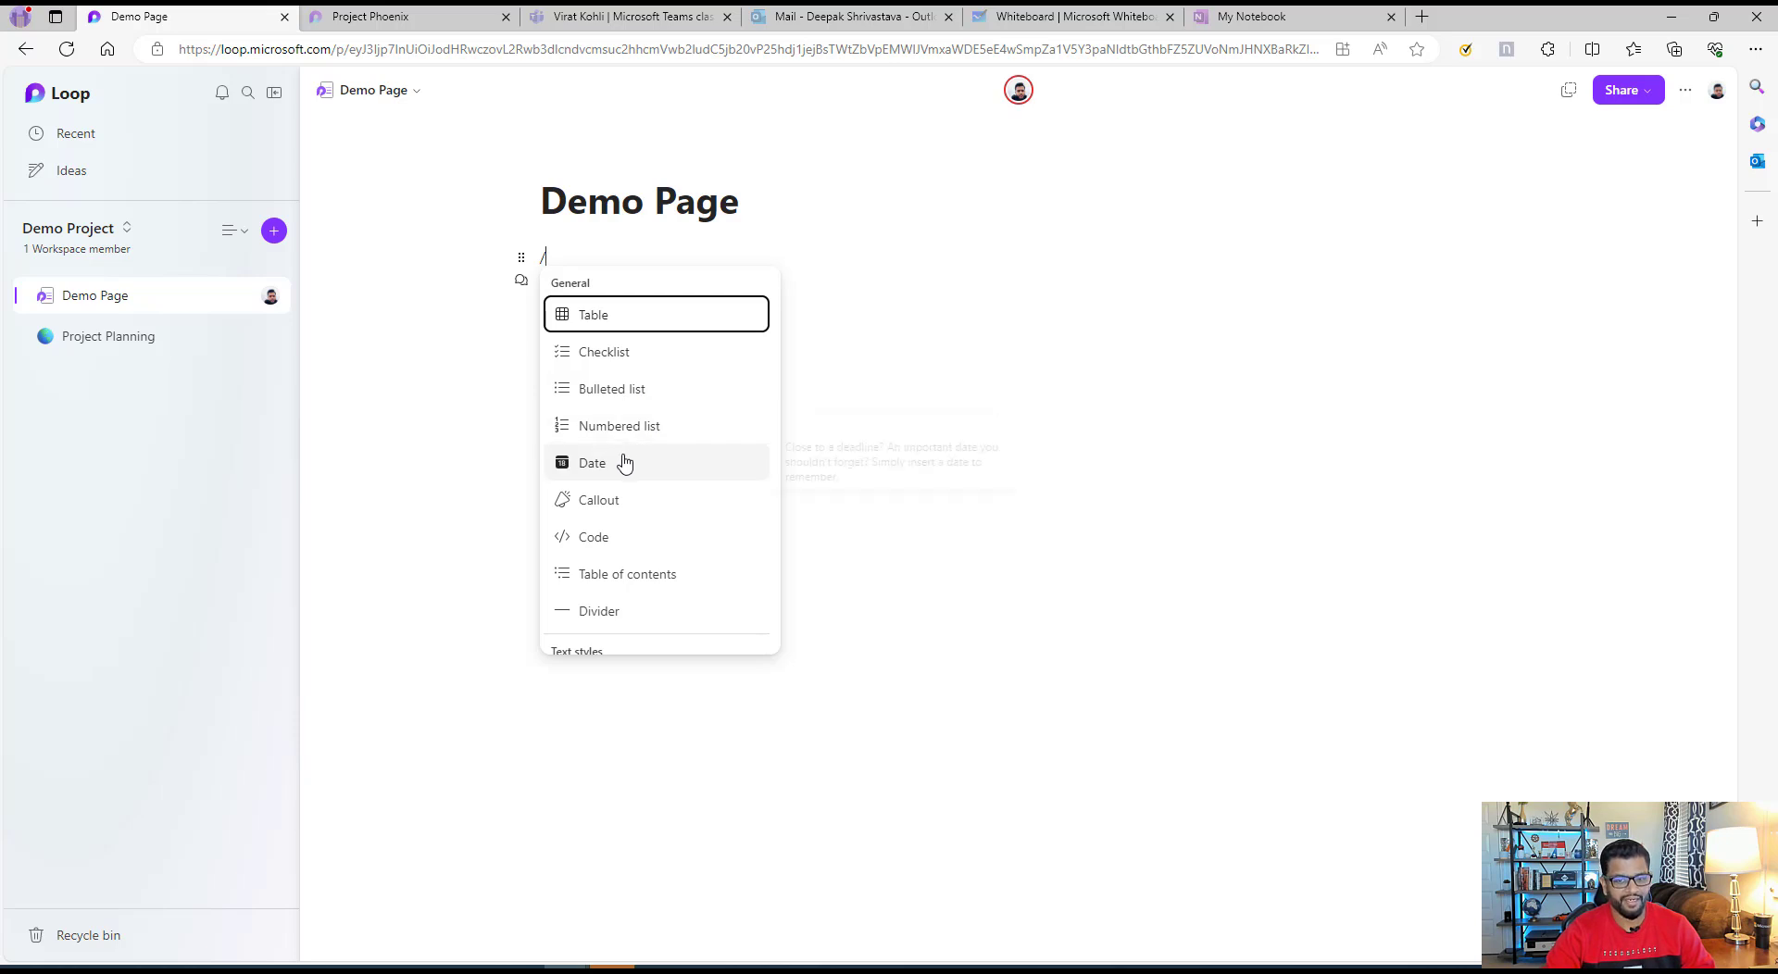
{"action": "scroll", "coordinate": [654, 525], "scroll_direction": "down", "scroll_amount": 1}
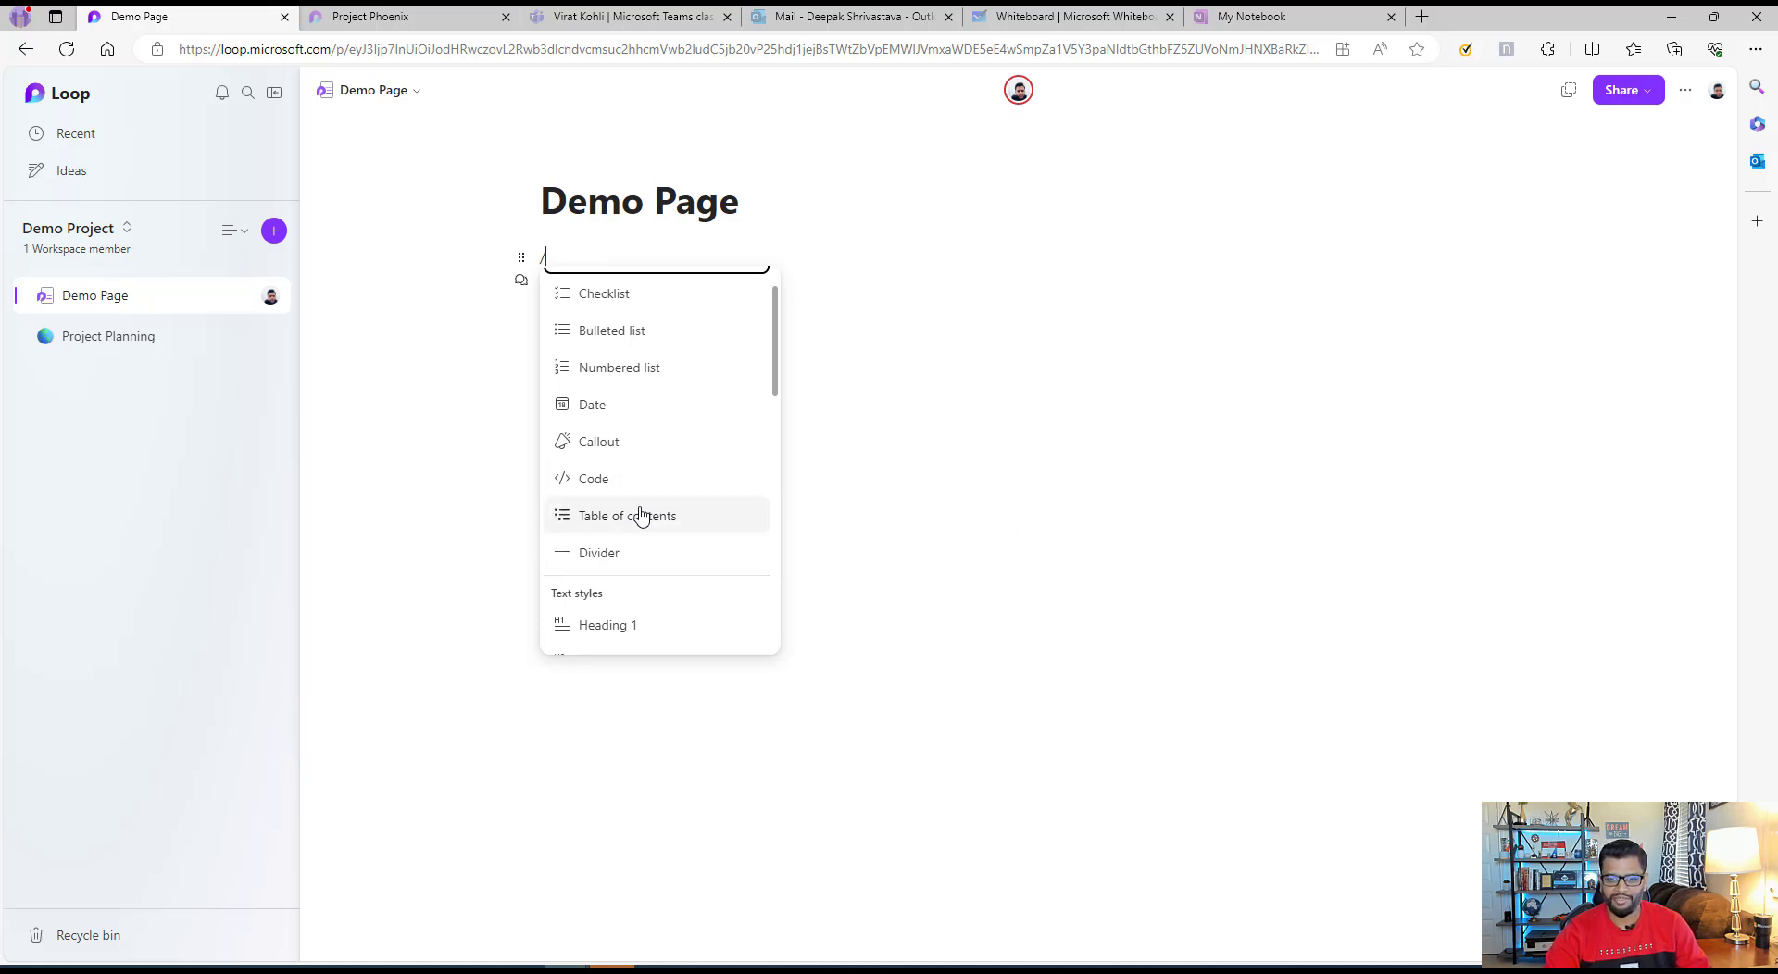
{"action": "scroll", "coordinate": [631, 520], "scroll_direction": "up", "scroll_amount": 1}
{"action": "scroll", "coordinate": [633, 512], "scroll_direction": "down", "scroll_amount": 4}
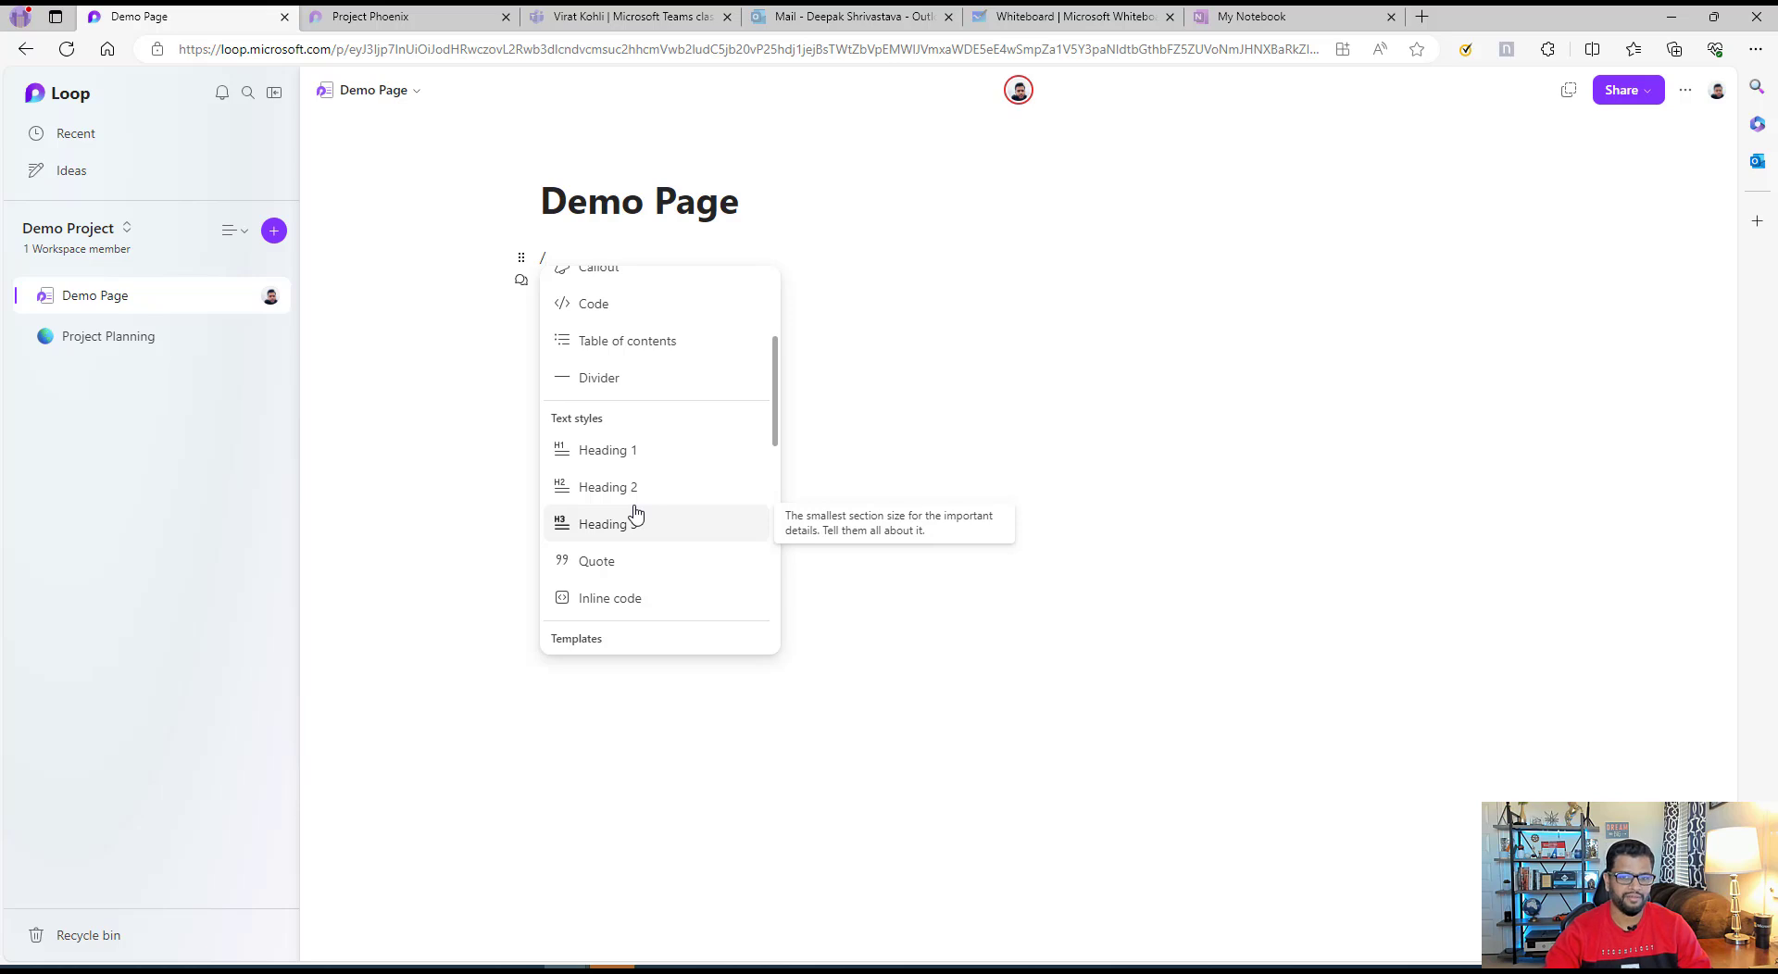
{"action": "scroll", "coordinate": [635, 524], "scroll_direction": "down", "scroll_amount": 2}
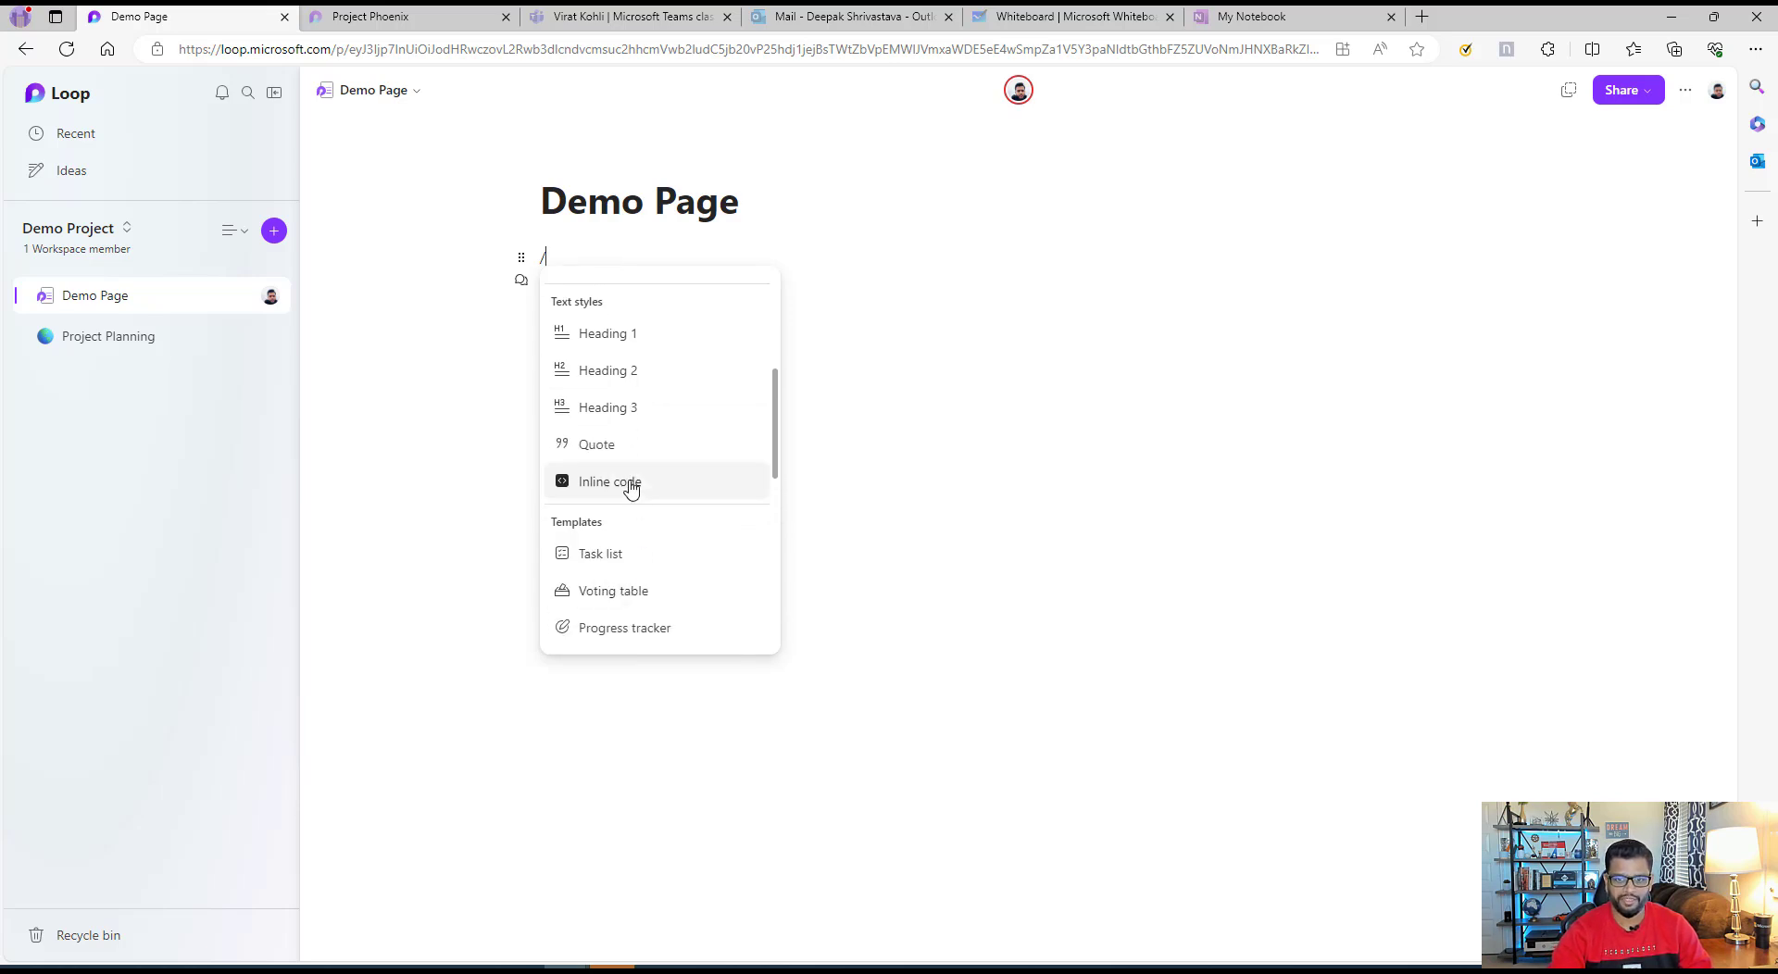
{"action": "scroll", "coordinate": [684, 545], "scroll_direction": "down", "scroll_amount": 3}
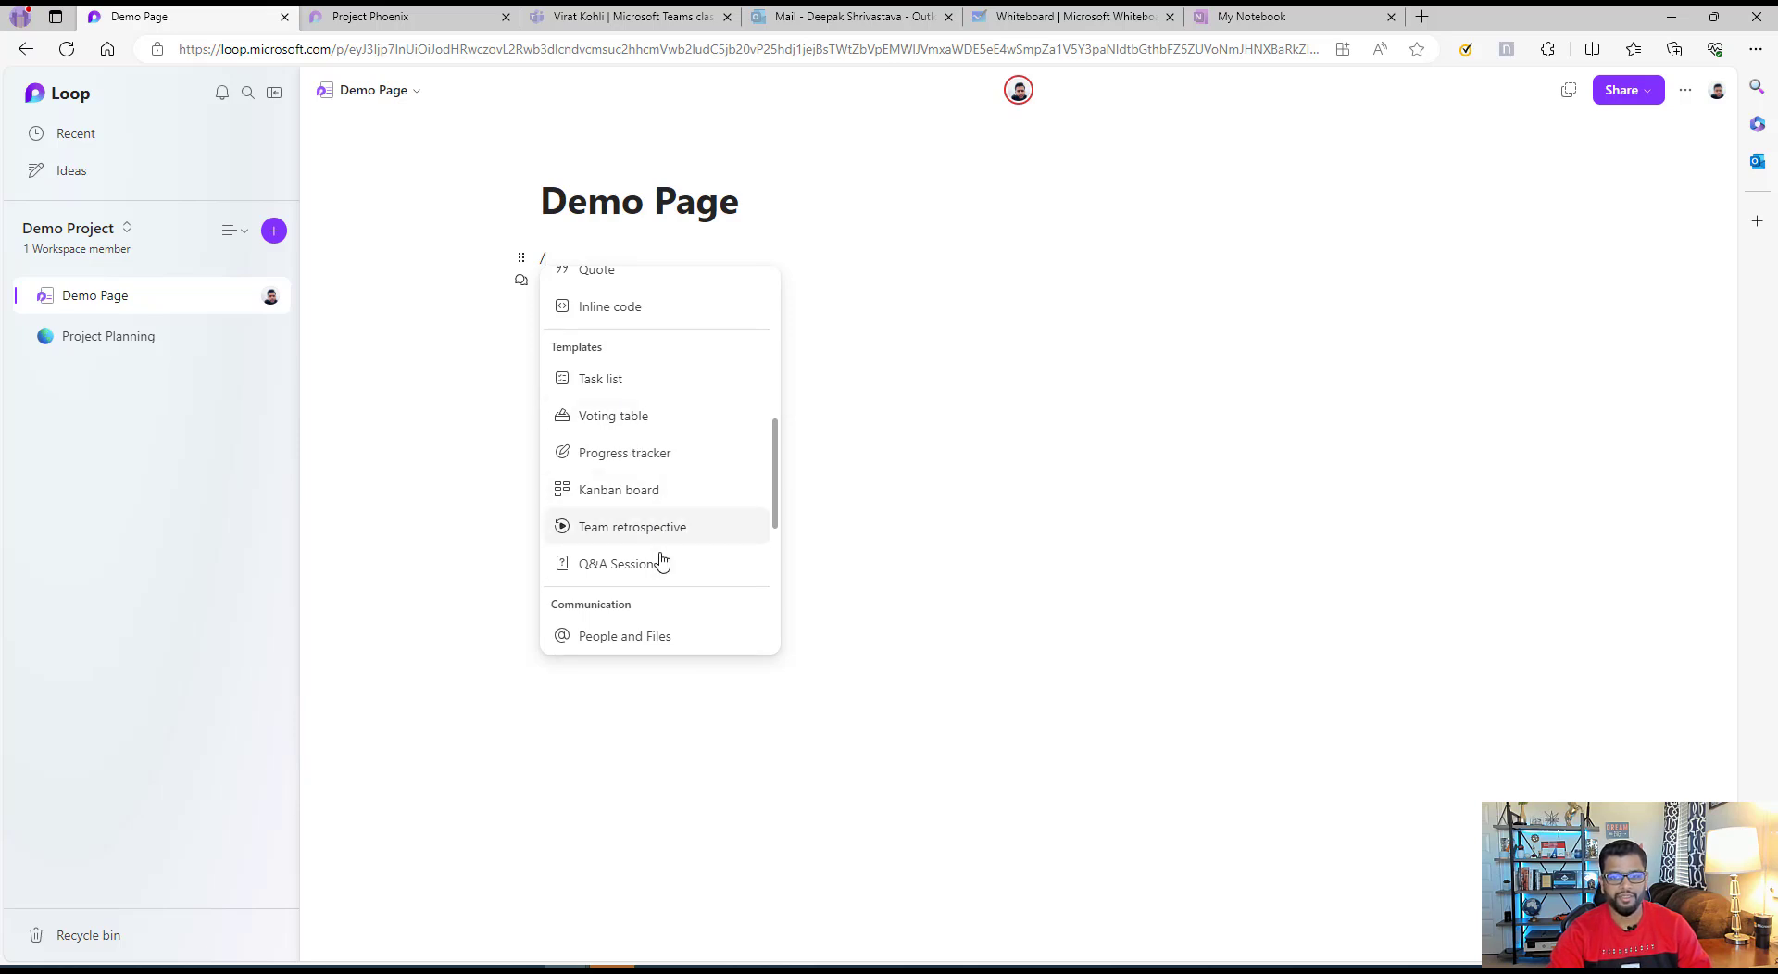
{"action": "scroll", "coordinate": [627, 428], "scroll_direction": "up", "scroll_amount": 7}
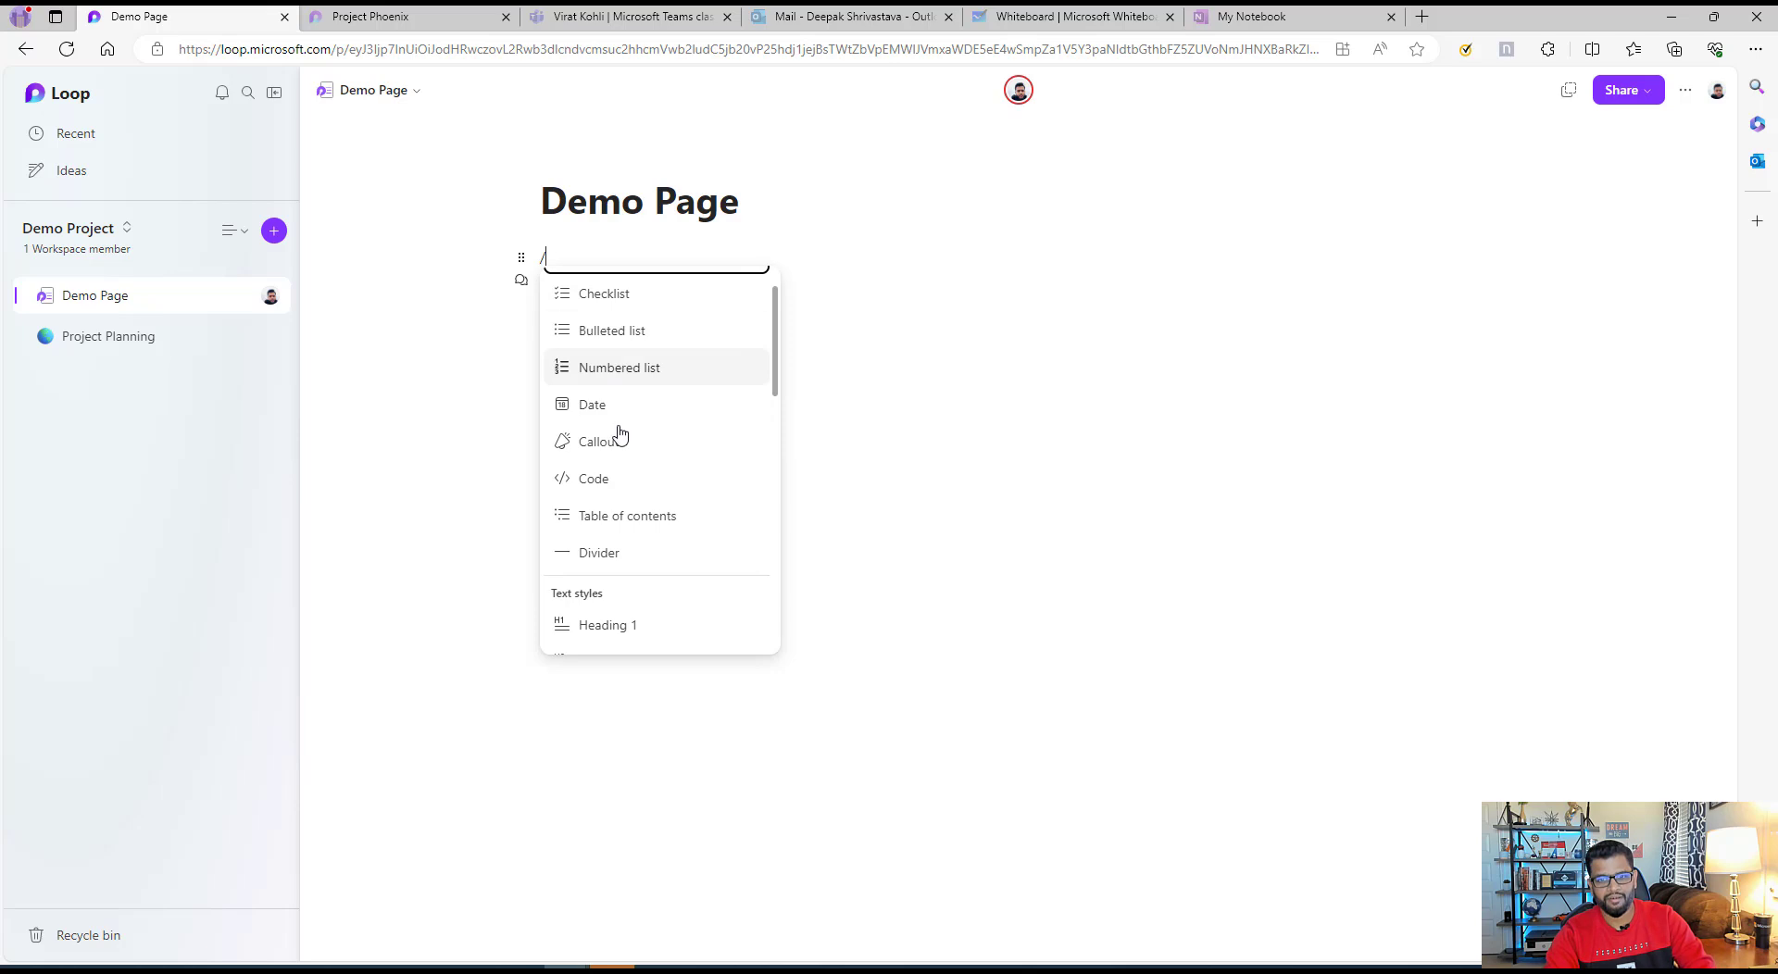
{"action": "scroll", "coordinate": [639, 528], "scroll_direction": "down", "scroll_amount": 2}
{"action": "scroll", "coordinate": [648, 562], "scroll_direction": "down", "scroll_amount": 5}
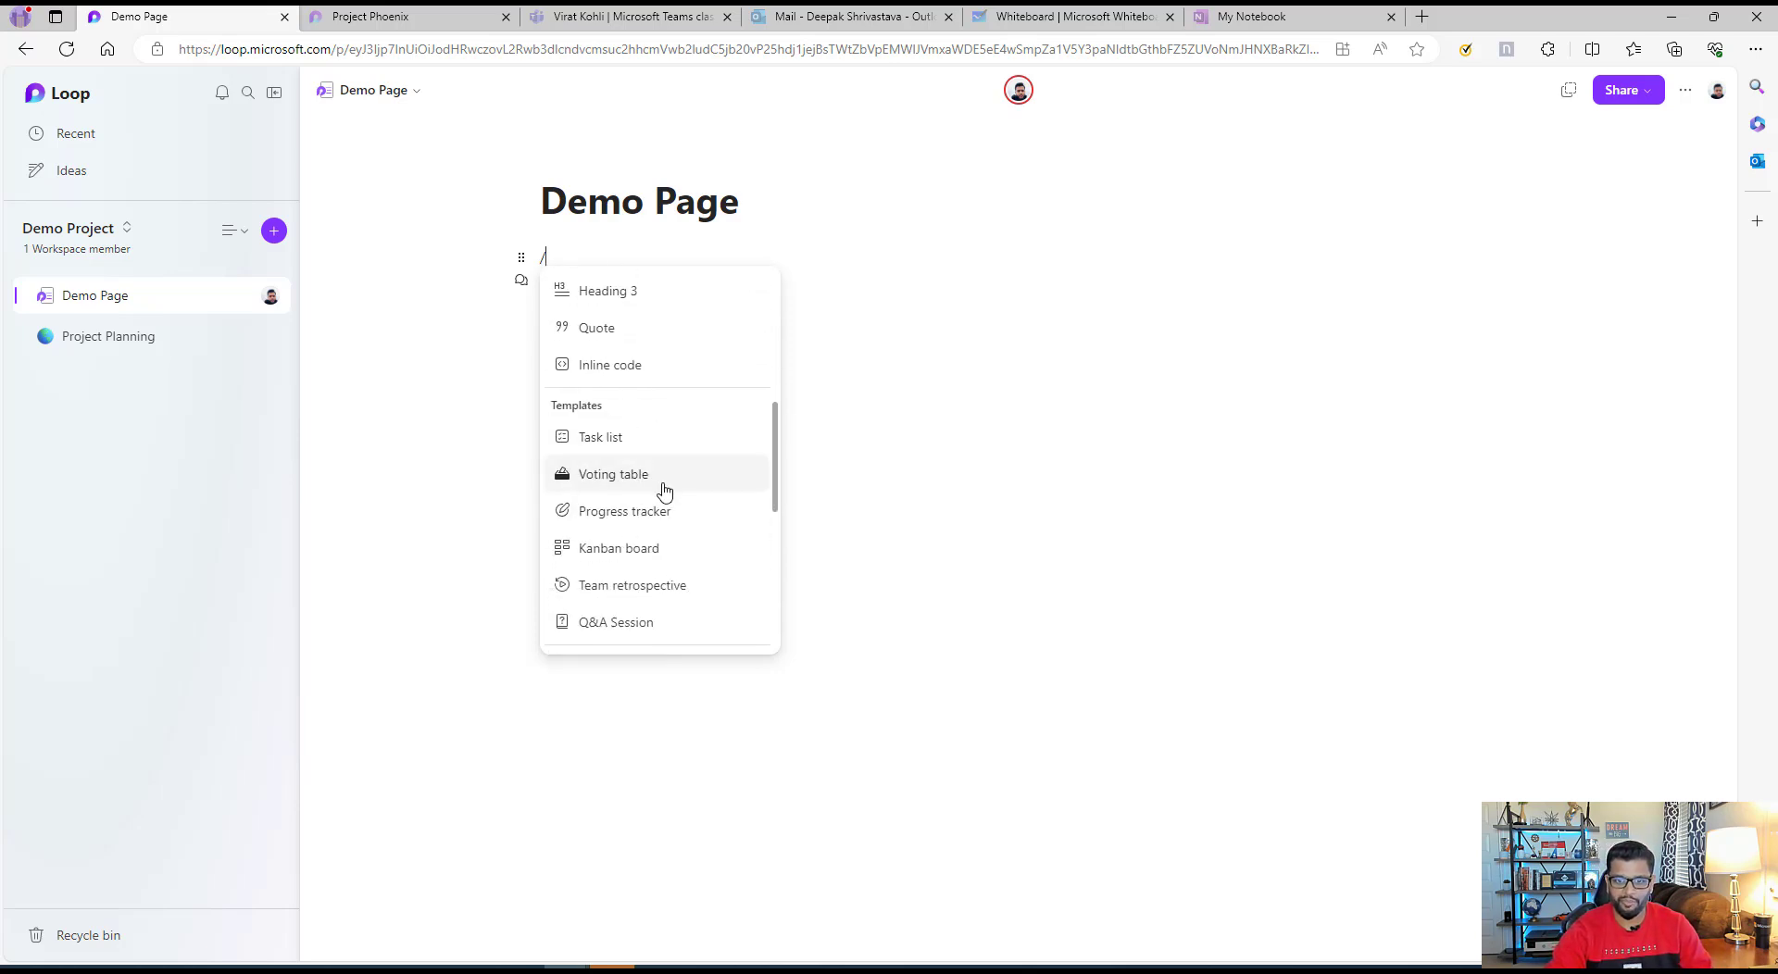
{"action": "scroll", "coordinate": [655, 553], "scroll_direction": "down", "scroll_amount": 1}
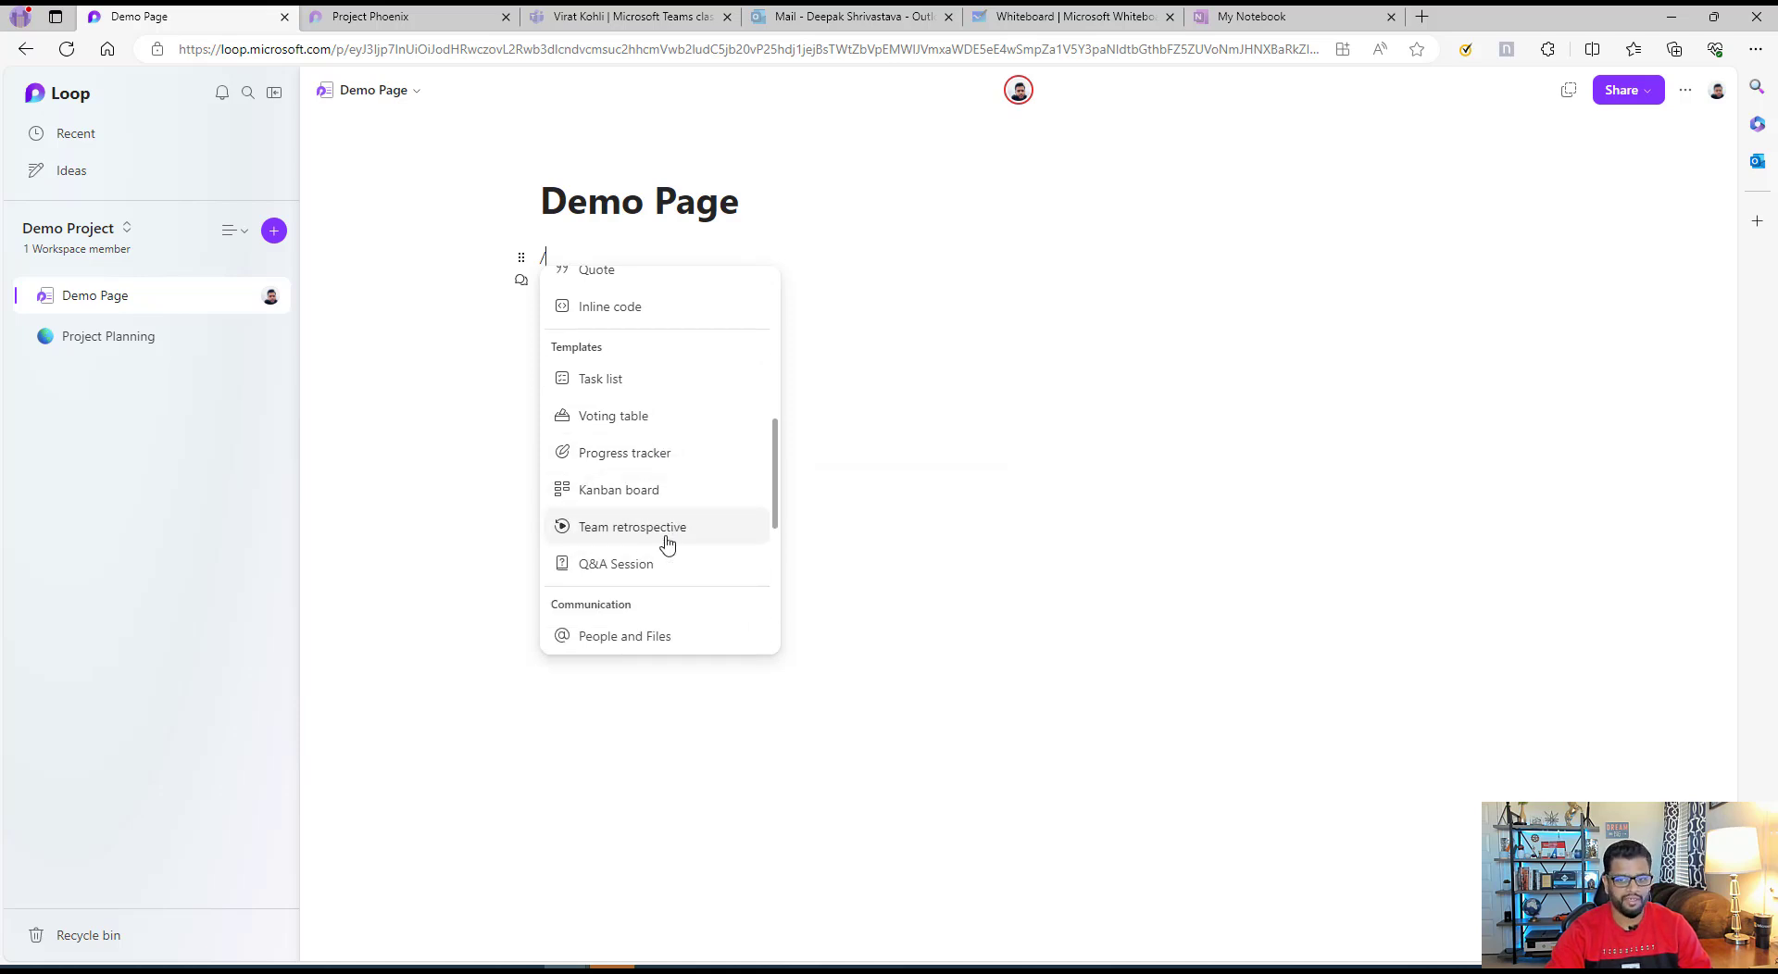
{"action": "scroll", "coordinate": [612, 542], "scroll_direction": "down", "scroll_amount": 4}
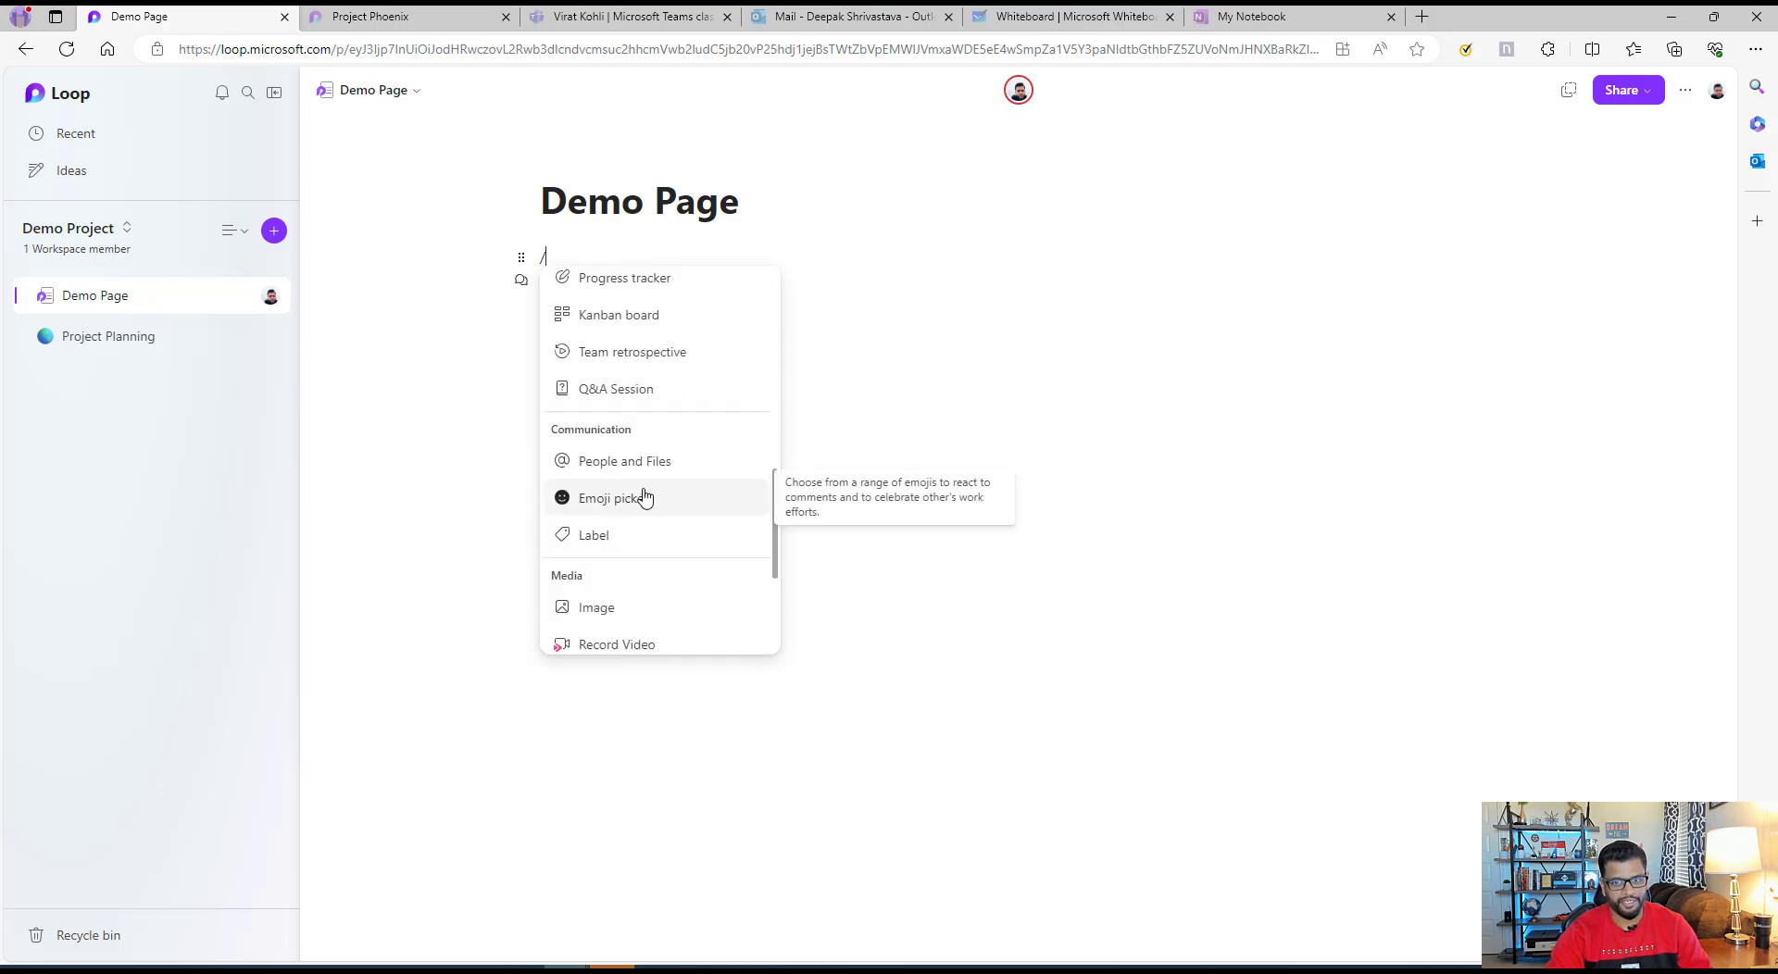
{"action": "scroll", "coordinate": [710, 630], "scroll_direction": "down", "scroll_amount": 1}
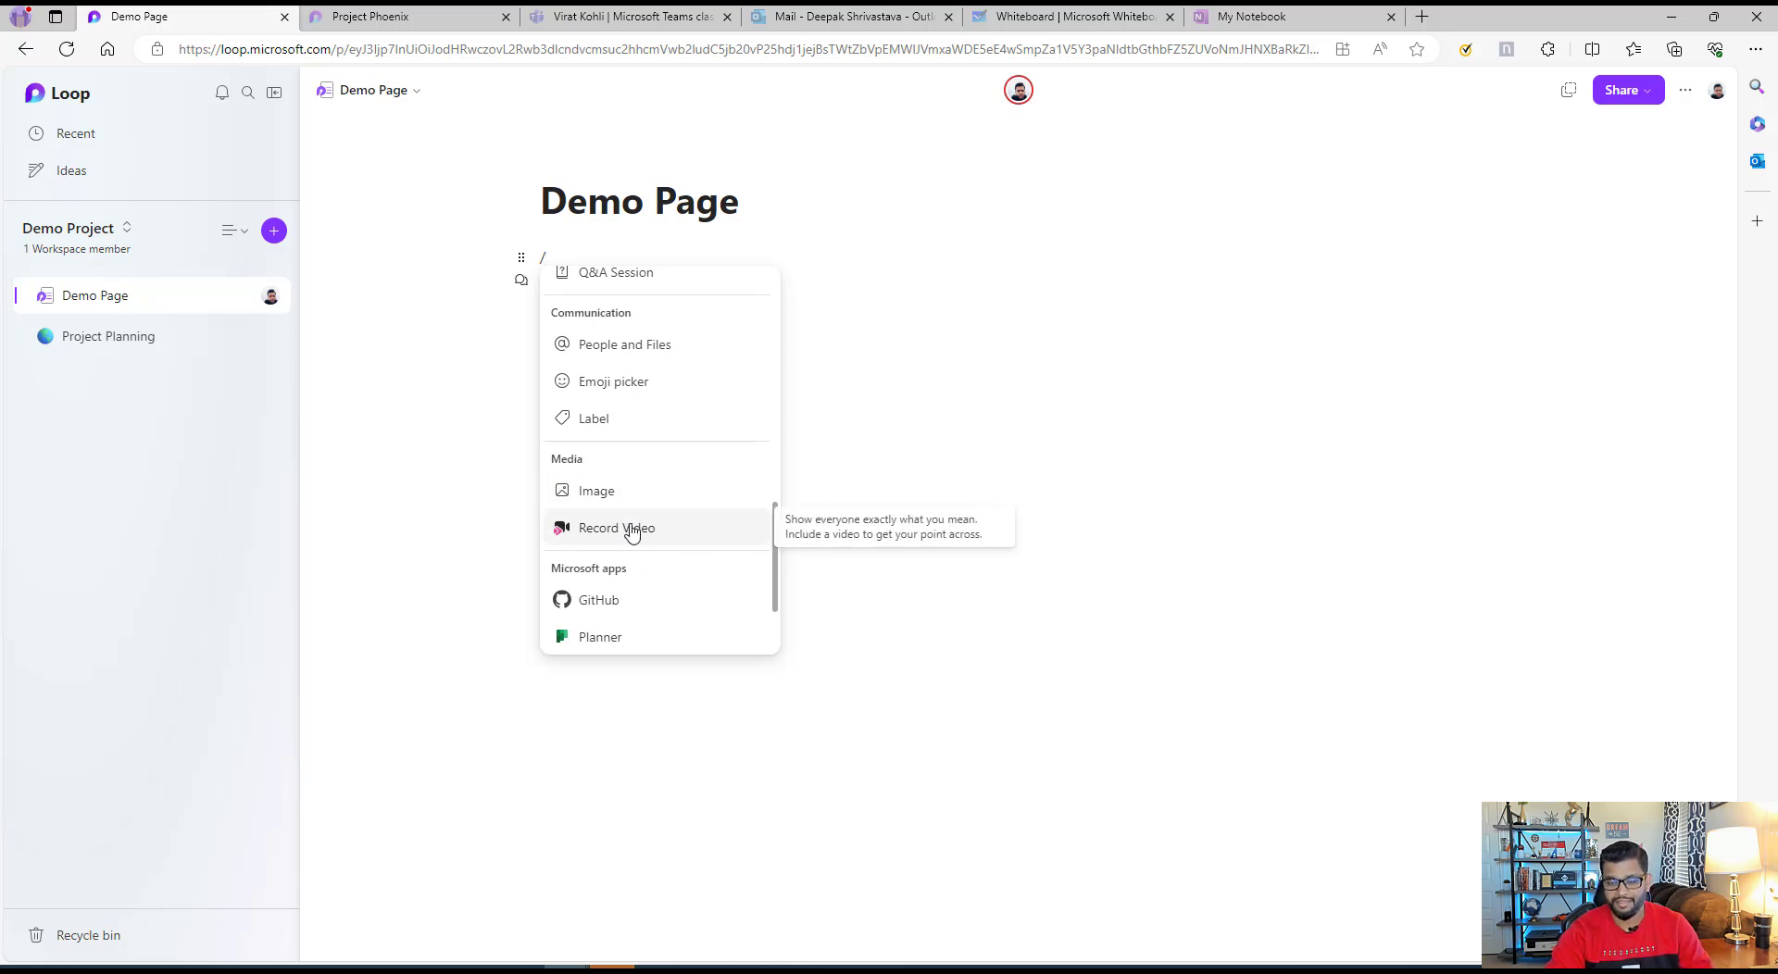
{"action": "scroll", "coordinate": [679, 603], "scroll_direction": "down", "scroll_amount": 2}
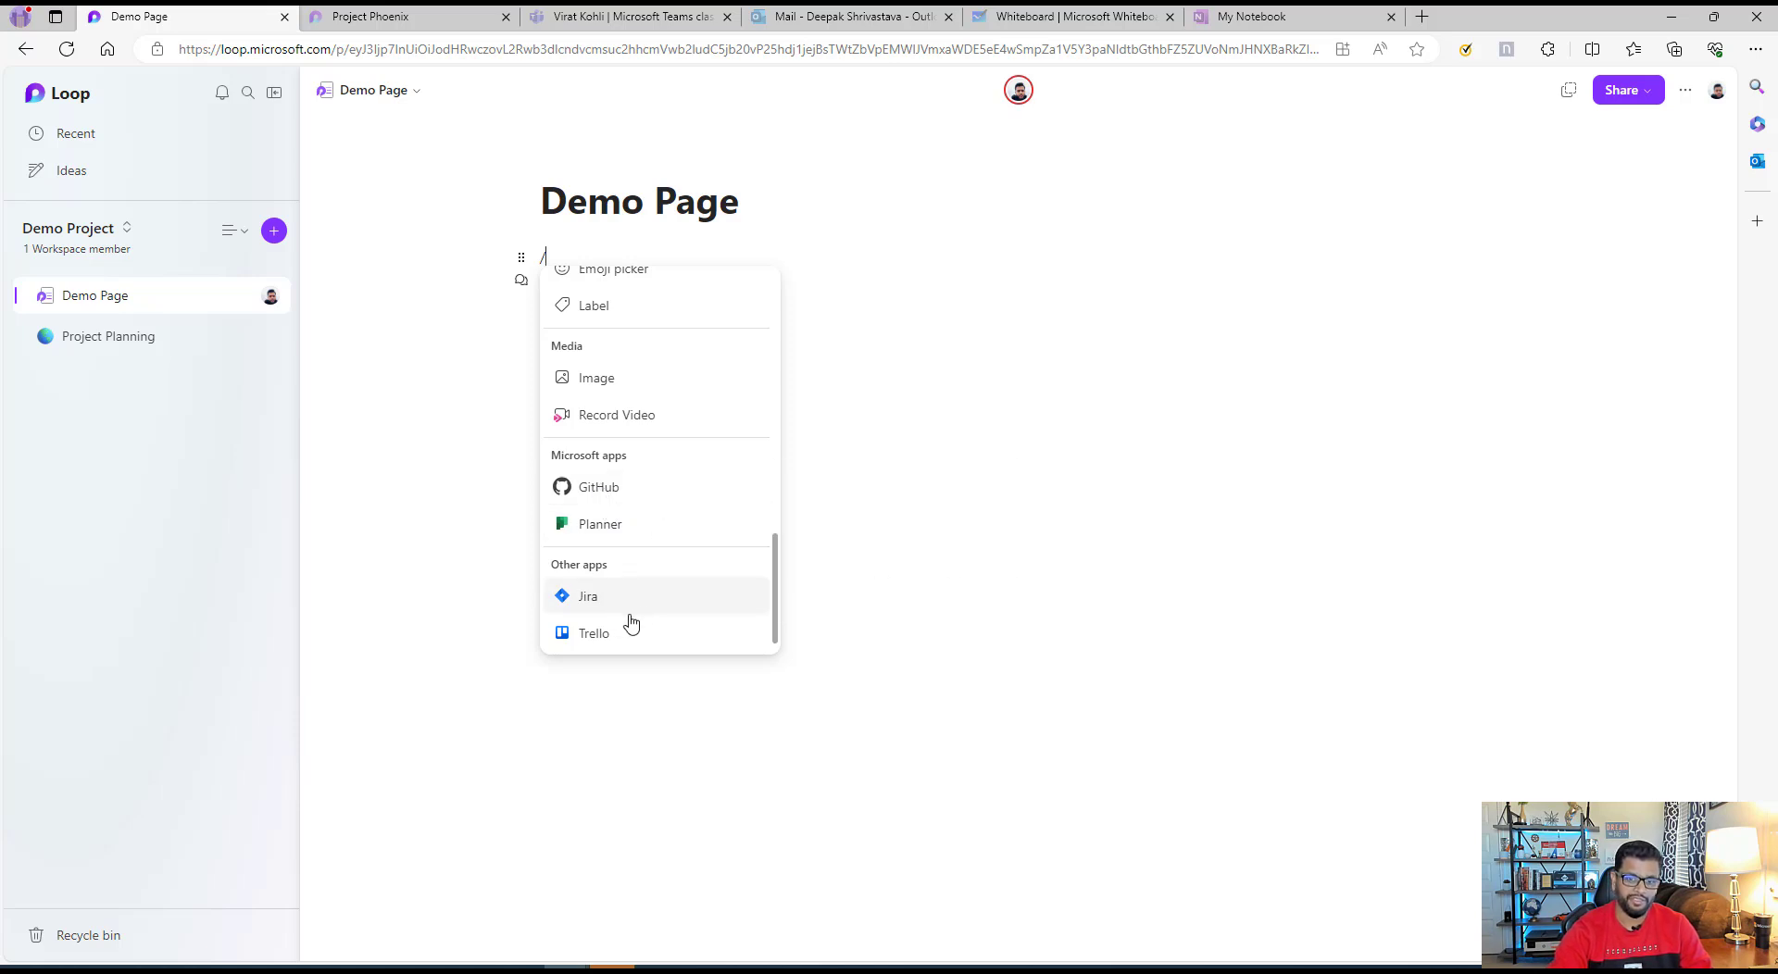
{"action": "scroll", "coordinate": [633, 639], "scroll_direction": "up", "scroll_amount": 2}
{"action": "scroll", "coordinate": [636, 644], "scroll_direction": "up", "scroll_amount": 1}
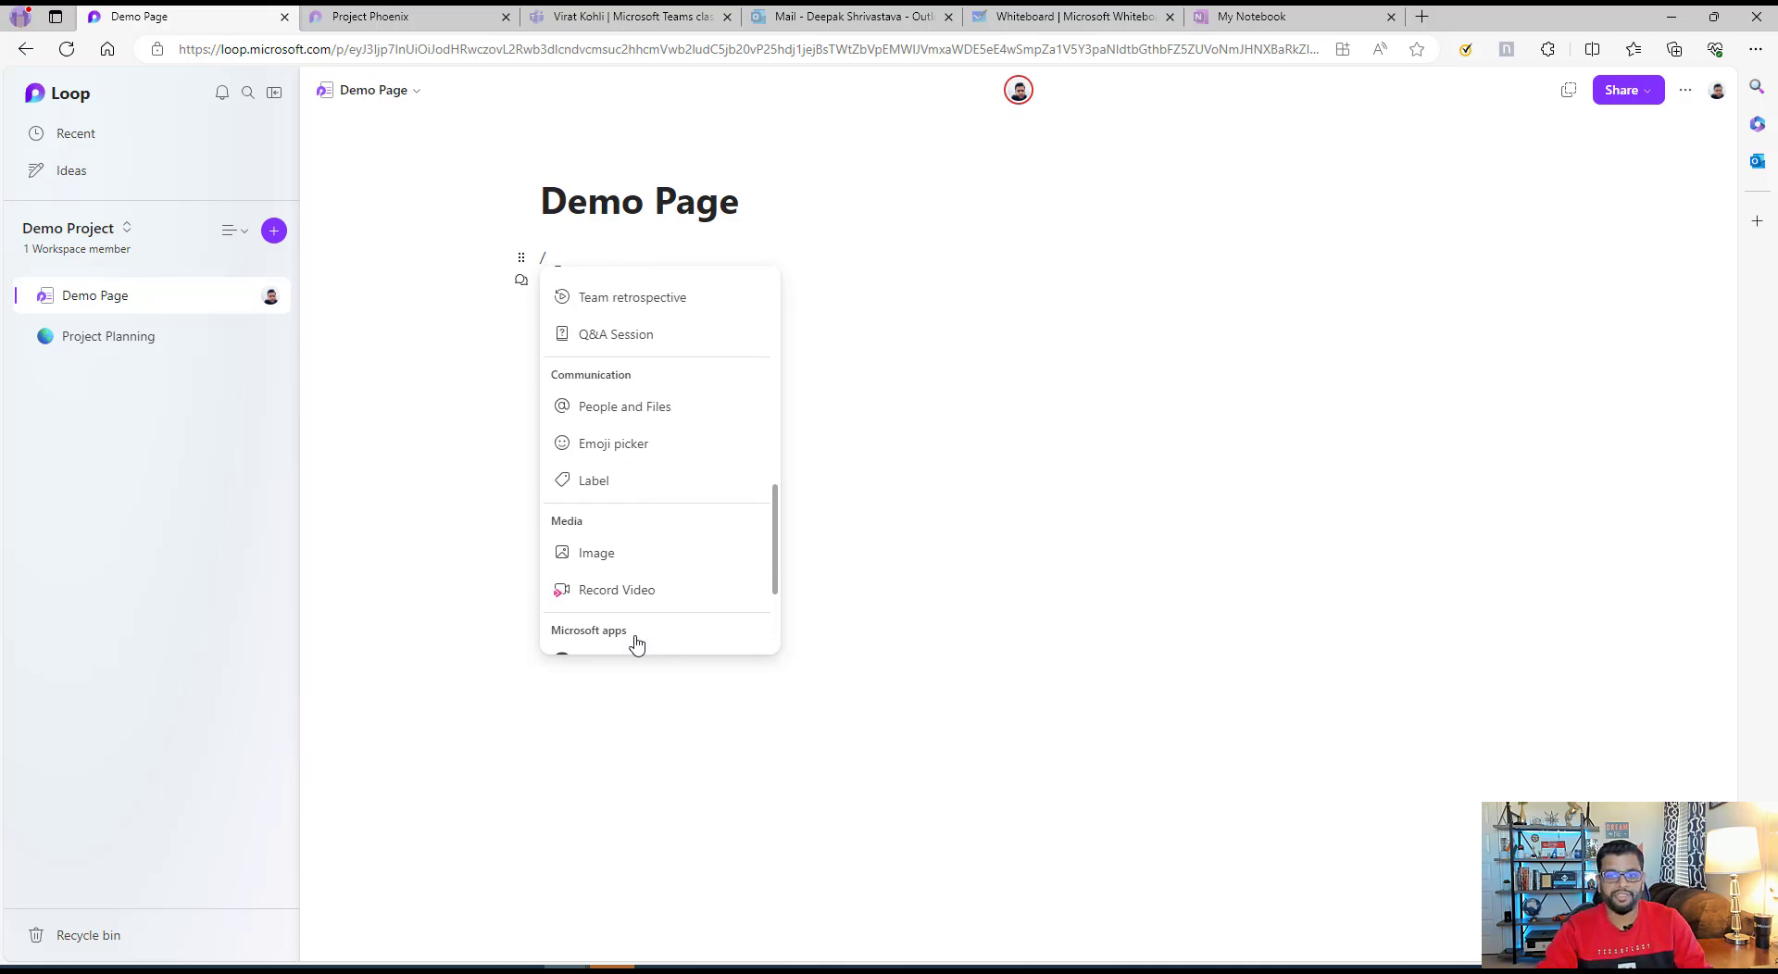
{"action": "scroll", "coordinate": [639, 630], "scroll_direction": "up", "scroll_amount": 5}
{"action": "scroll", "coordinate": [645, 520], "scroll_direction": "up", "scroll_amount": 6}
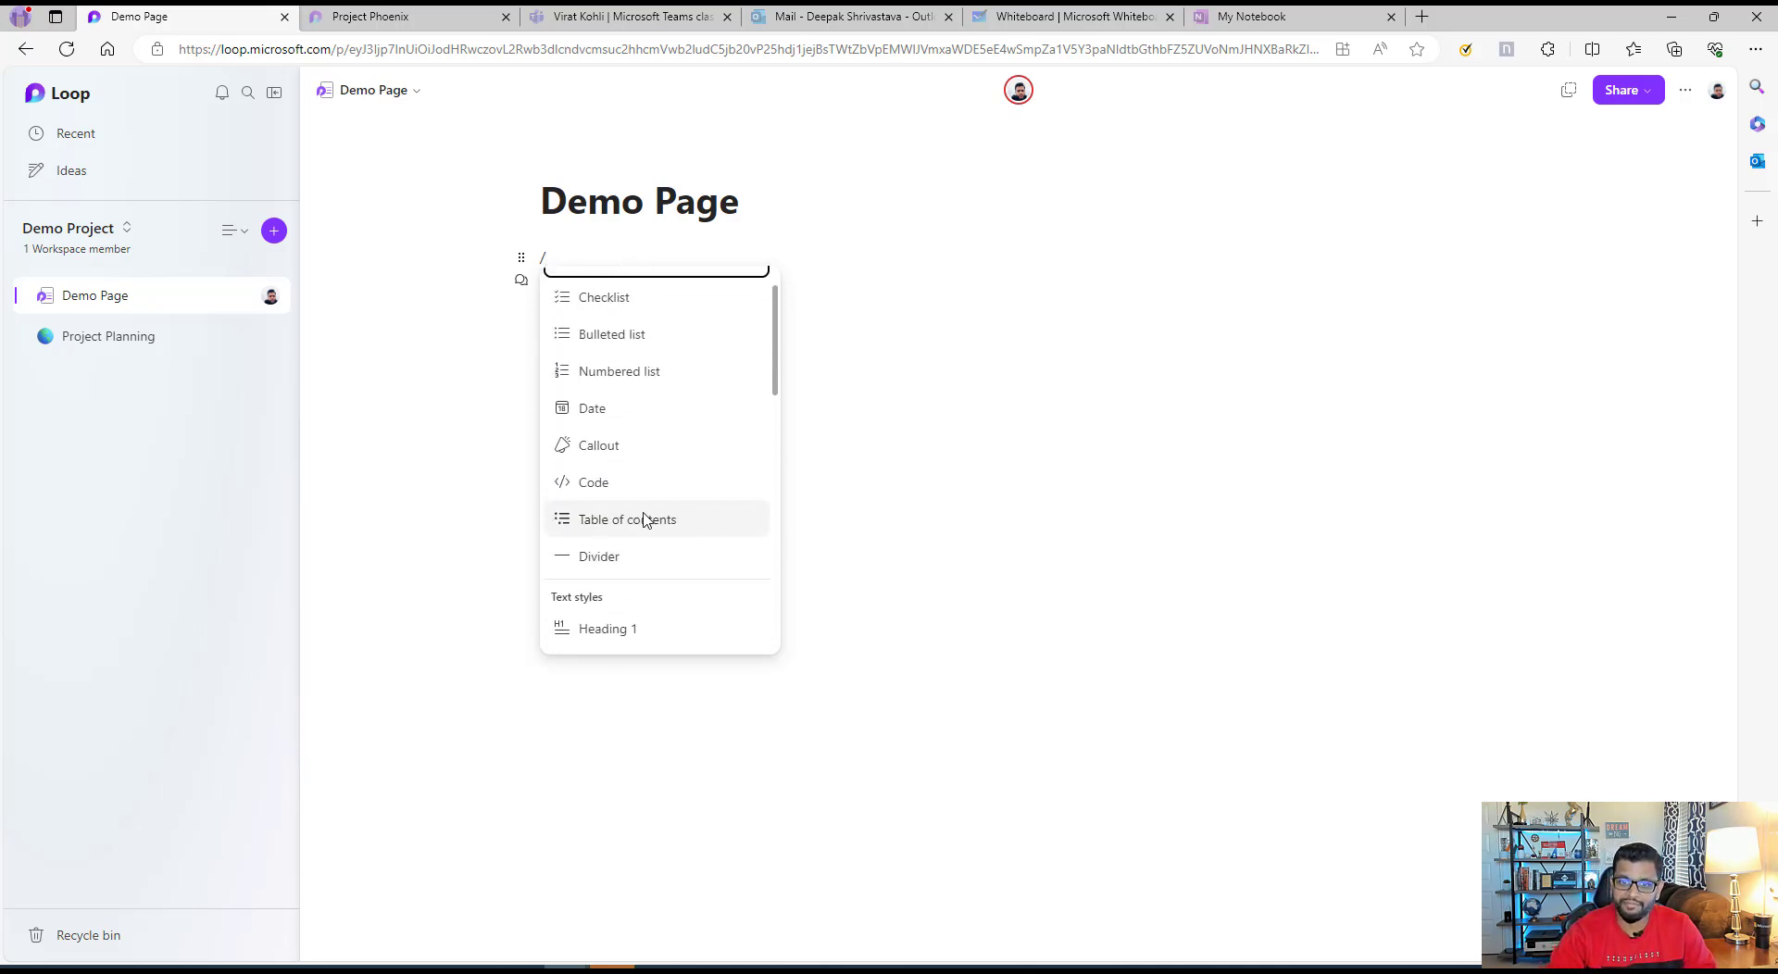
{"action": "scroll", "coordinate": [646, 520], "scroll_direction": "up", "scroll_amount": 2}
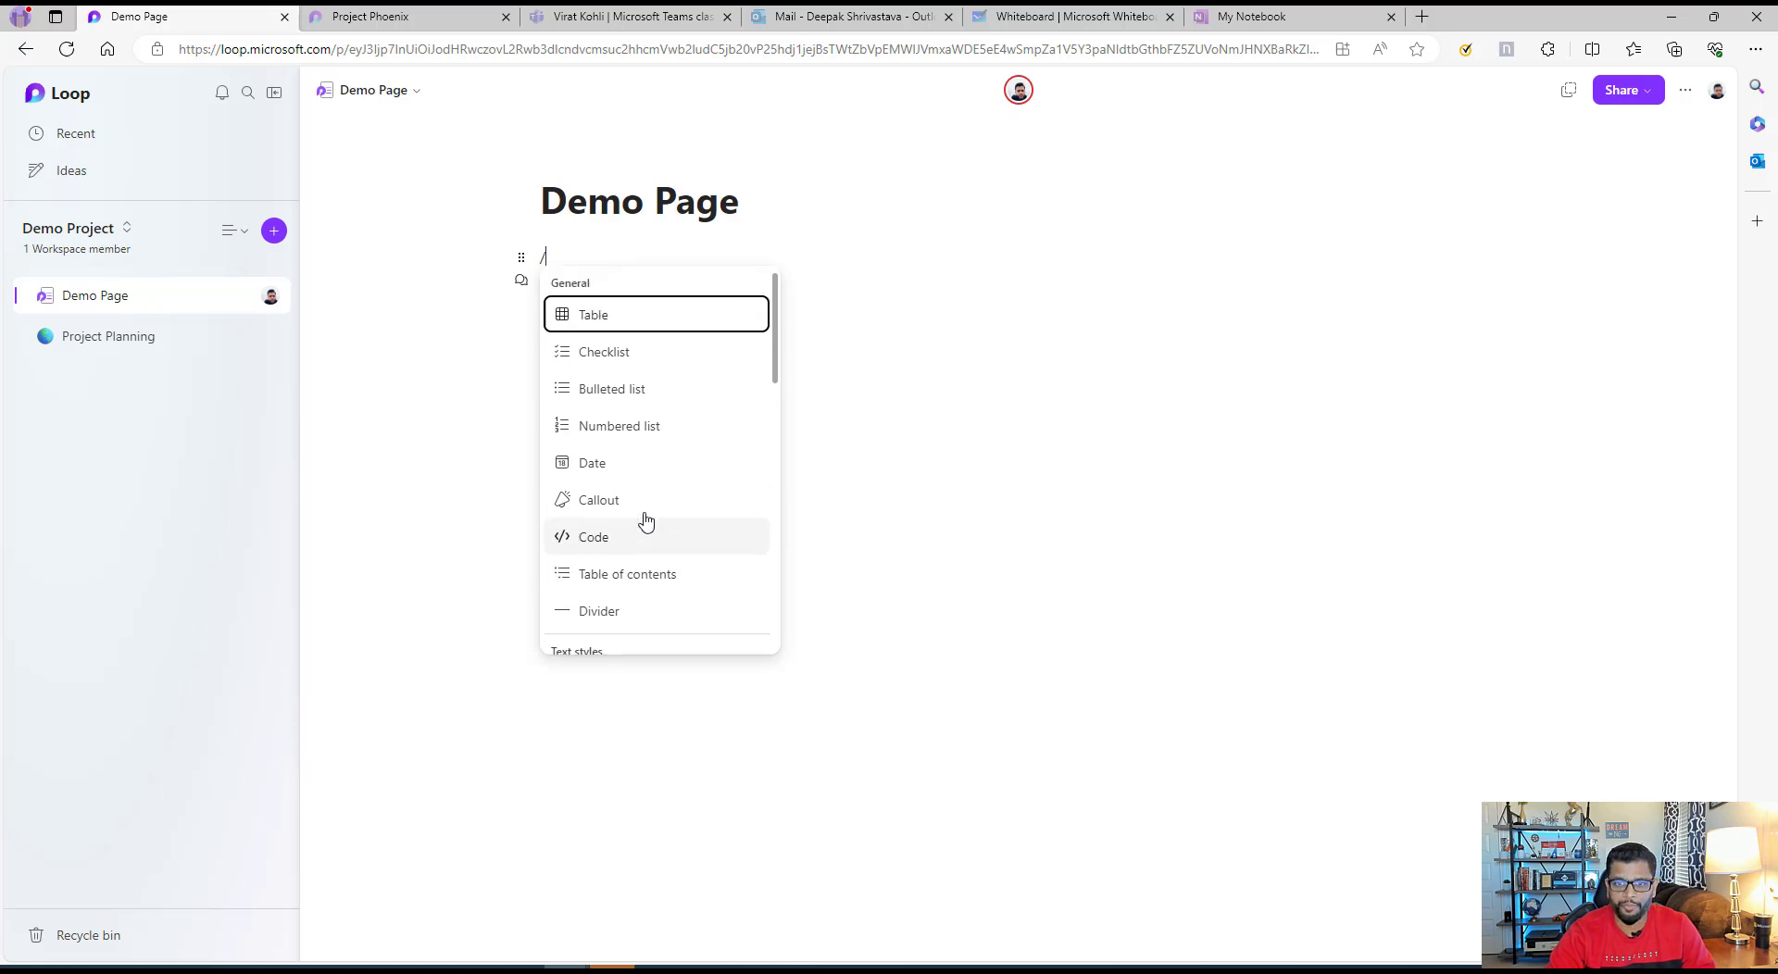
- Insert a table, add Column 4 and Column 5 after Address, and hide Column 4
{"action": "left_click", "coordinate": [611, 320]}
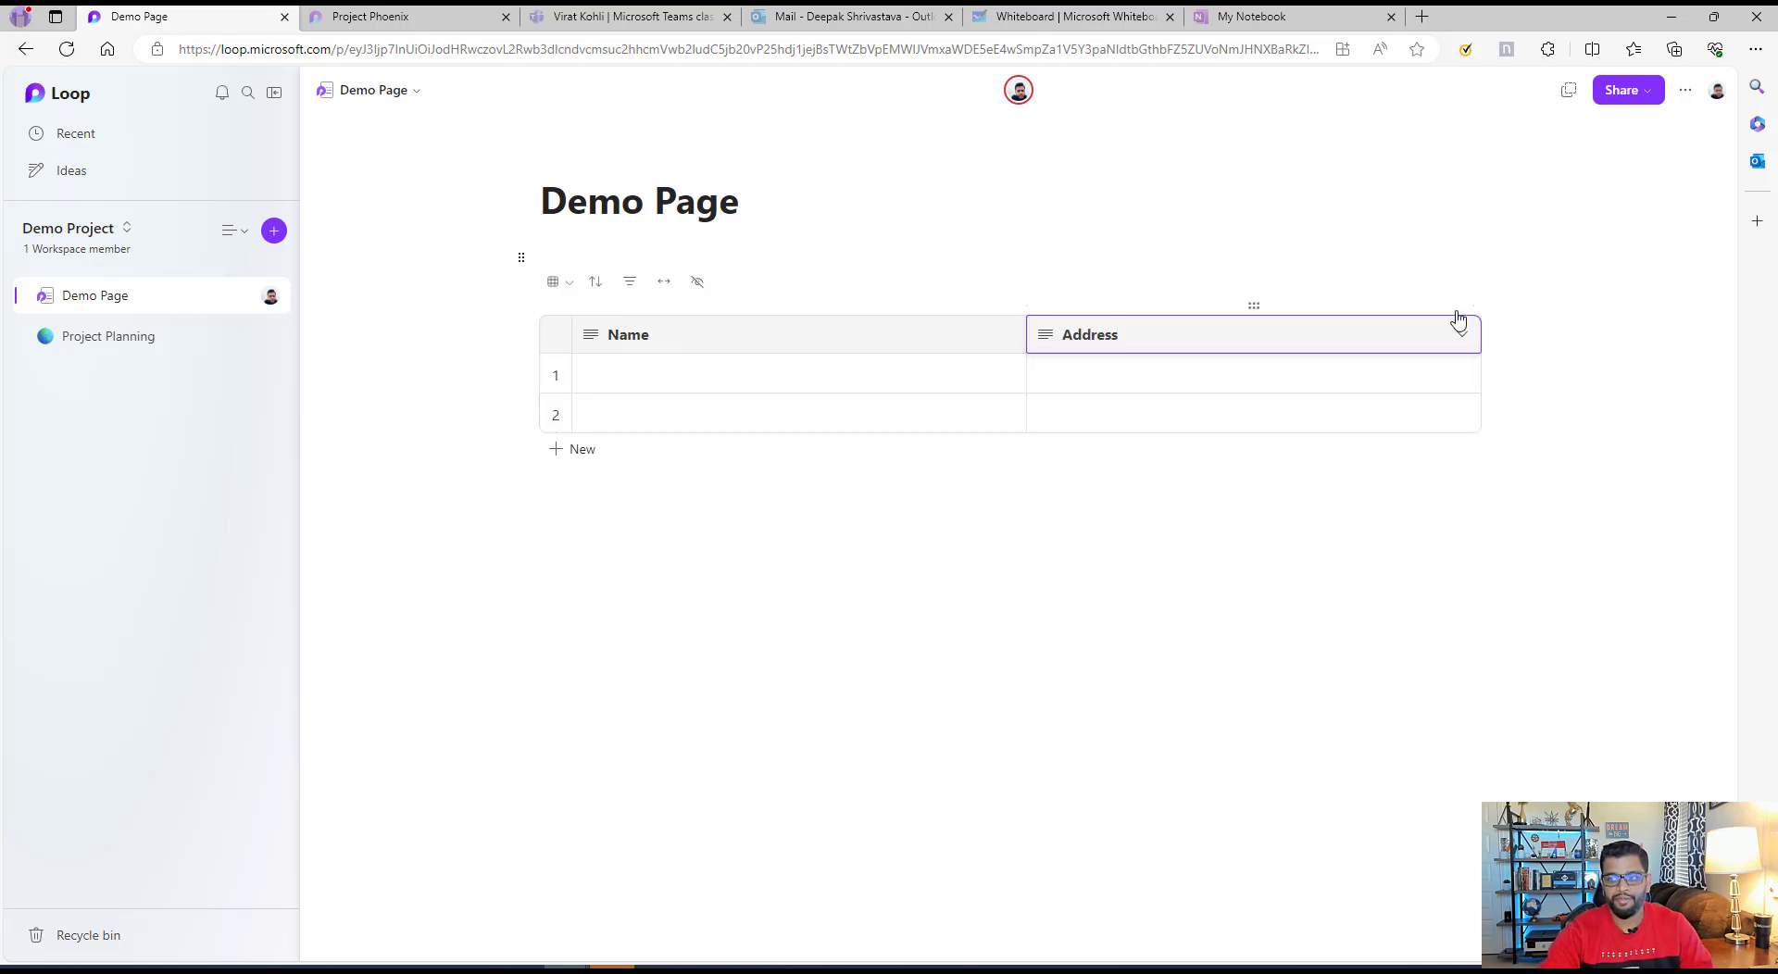
{"action": "mouse_move", "coordinate": [1474, 310]}
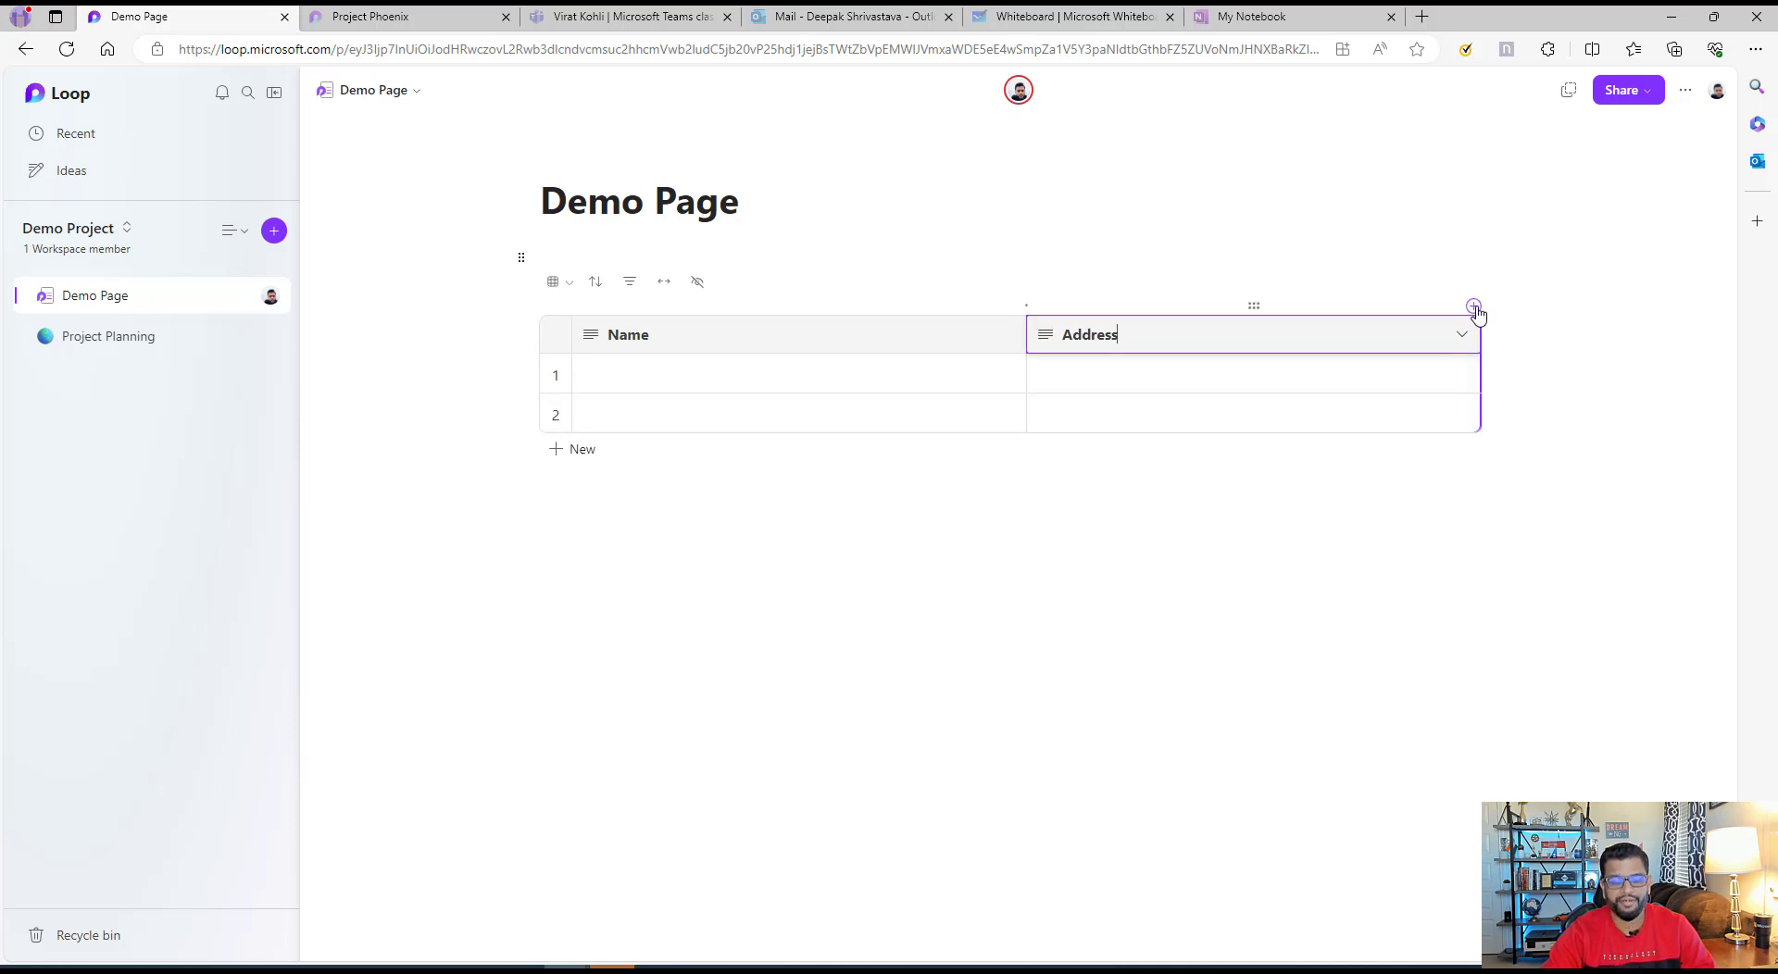
{"action": "left_click", "coordinate": [1473, 307]}
{"action": "left_click", "coordinate": [1475, 307]}
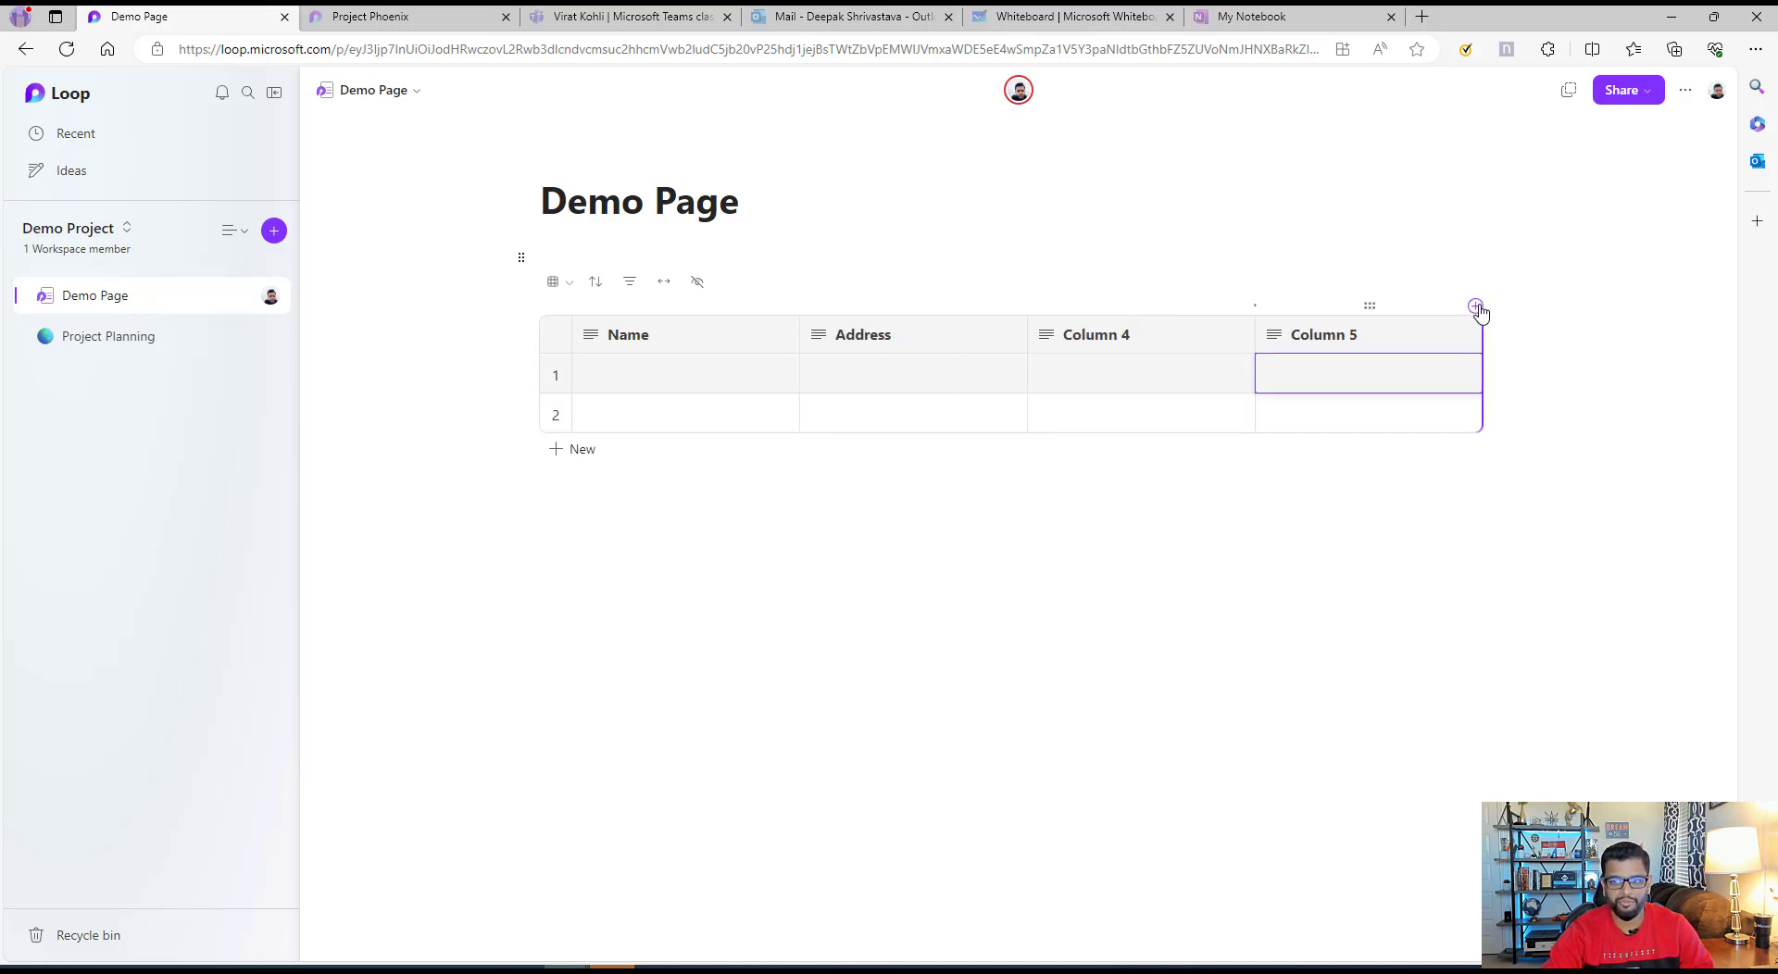
{"action": "left_click", "coordinate": [698, 282]}
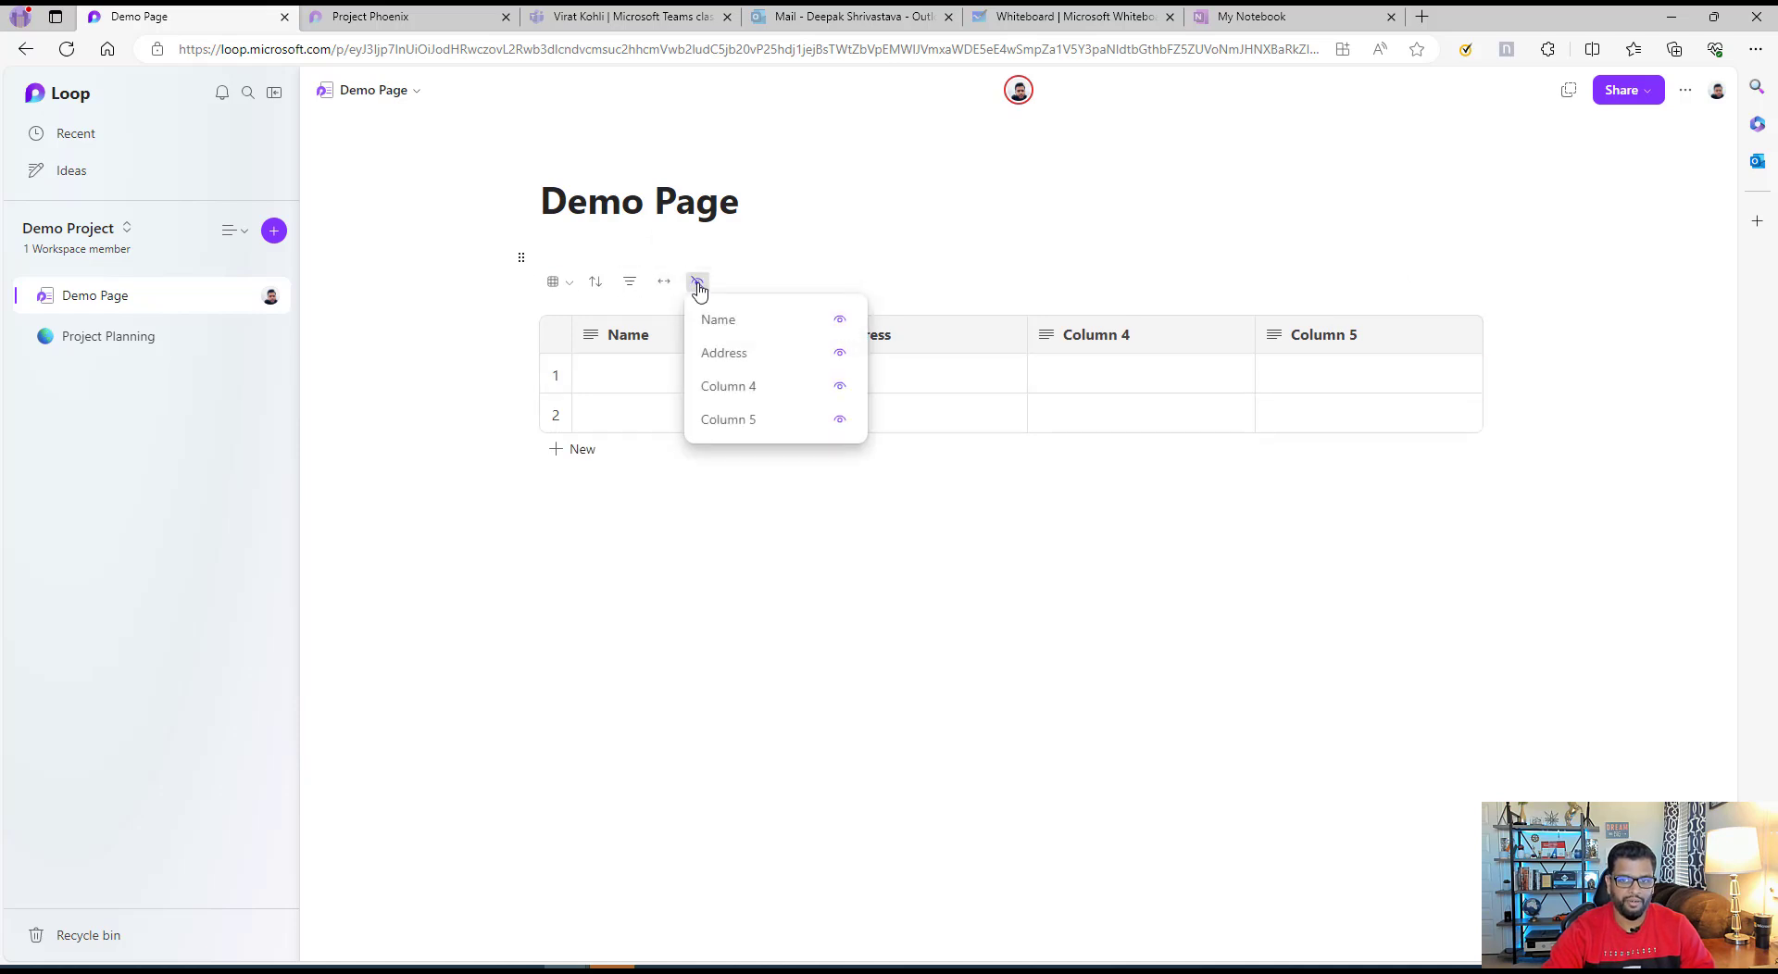
{"action": "left_click", "coordinate": [811, 389]}
{"action": "left_click", "coordinate": [997, 232]}
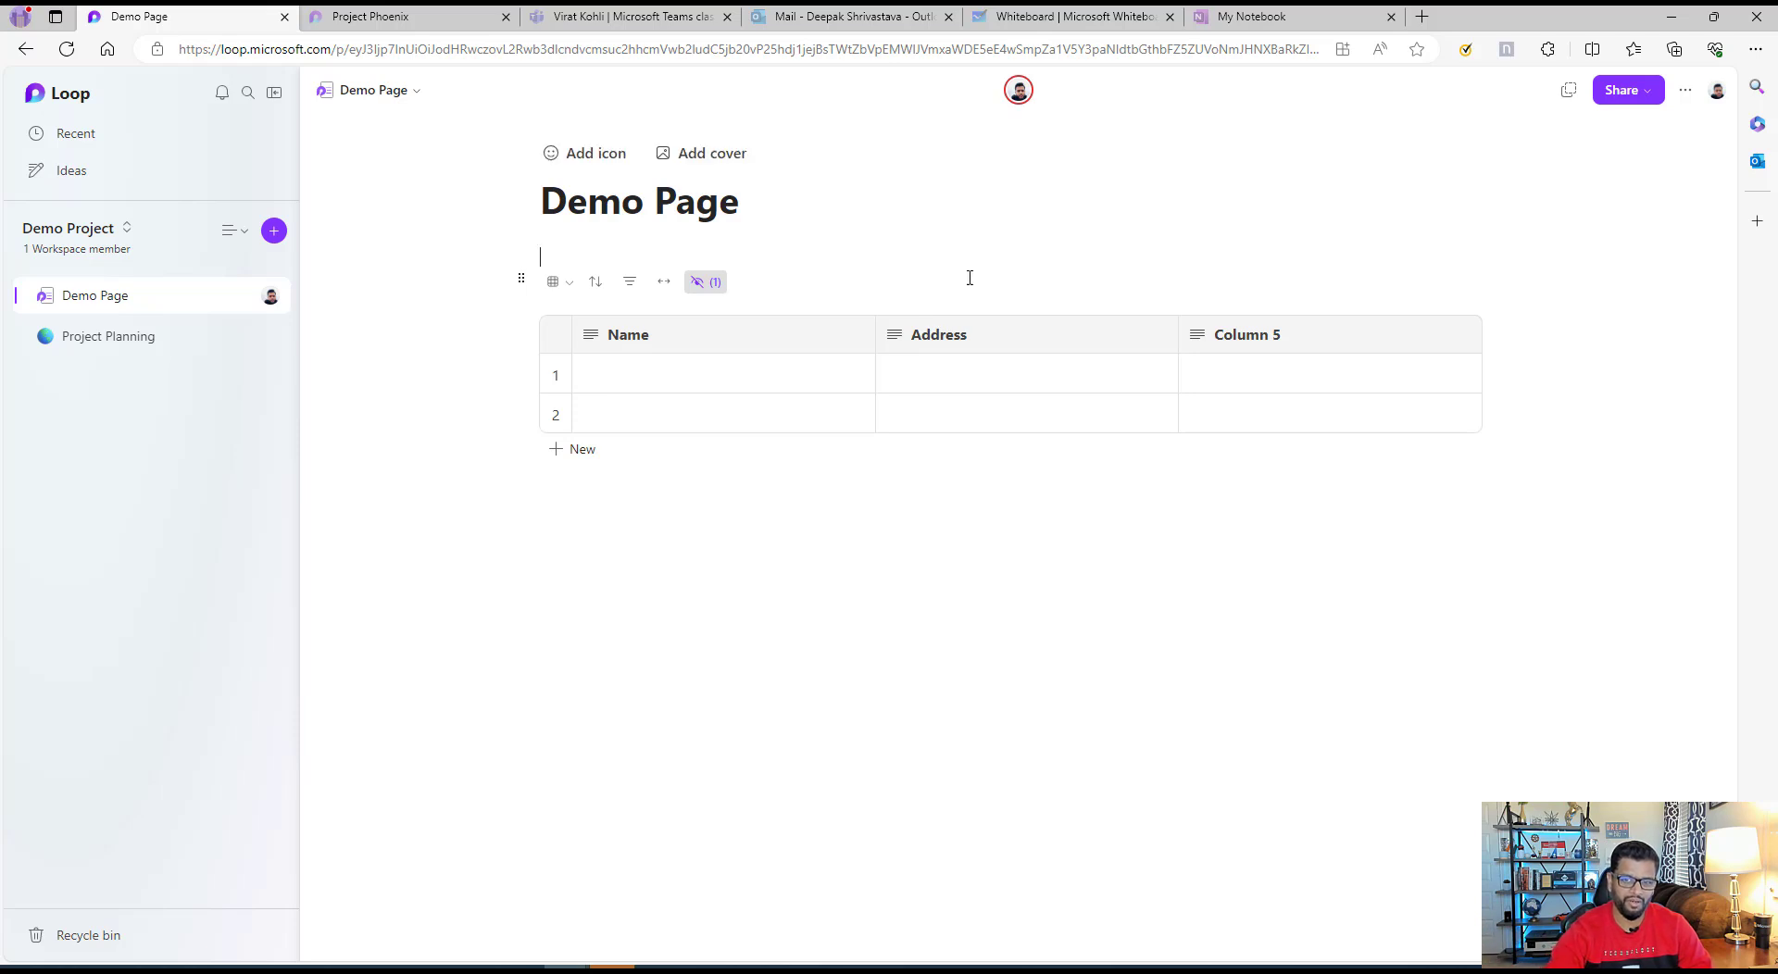
- Unhide Column 4, try full width then normal width, and peek at filter and view options
{"action": "left_click", "coordinate": [717, 289]}
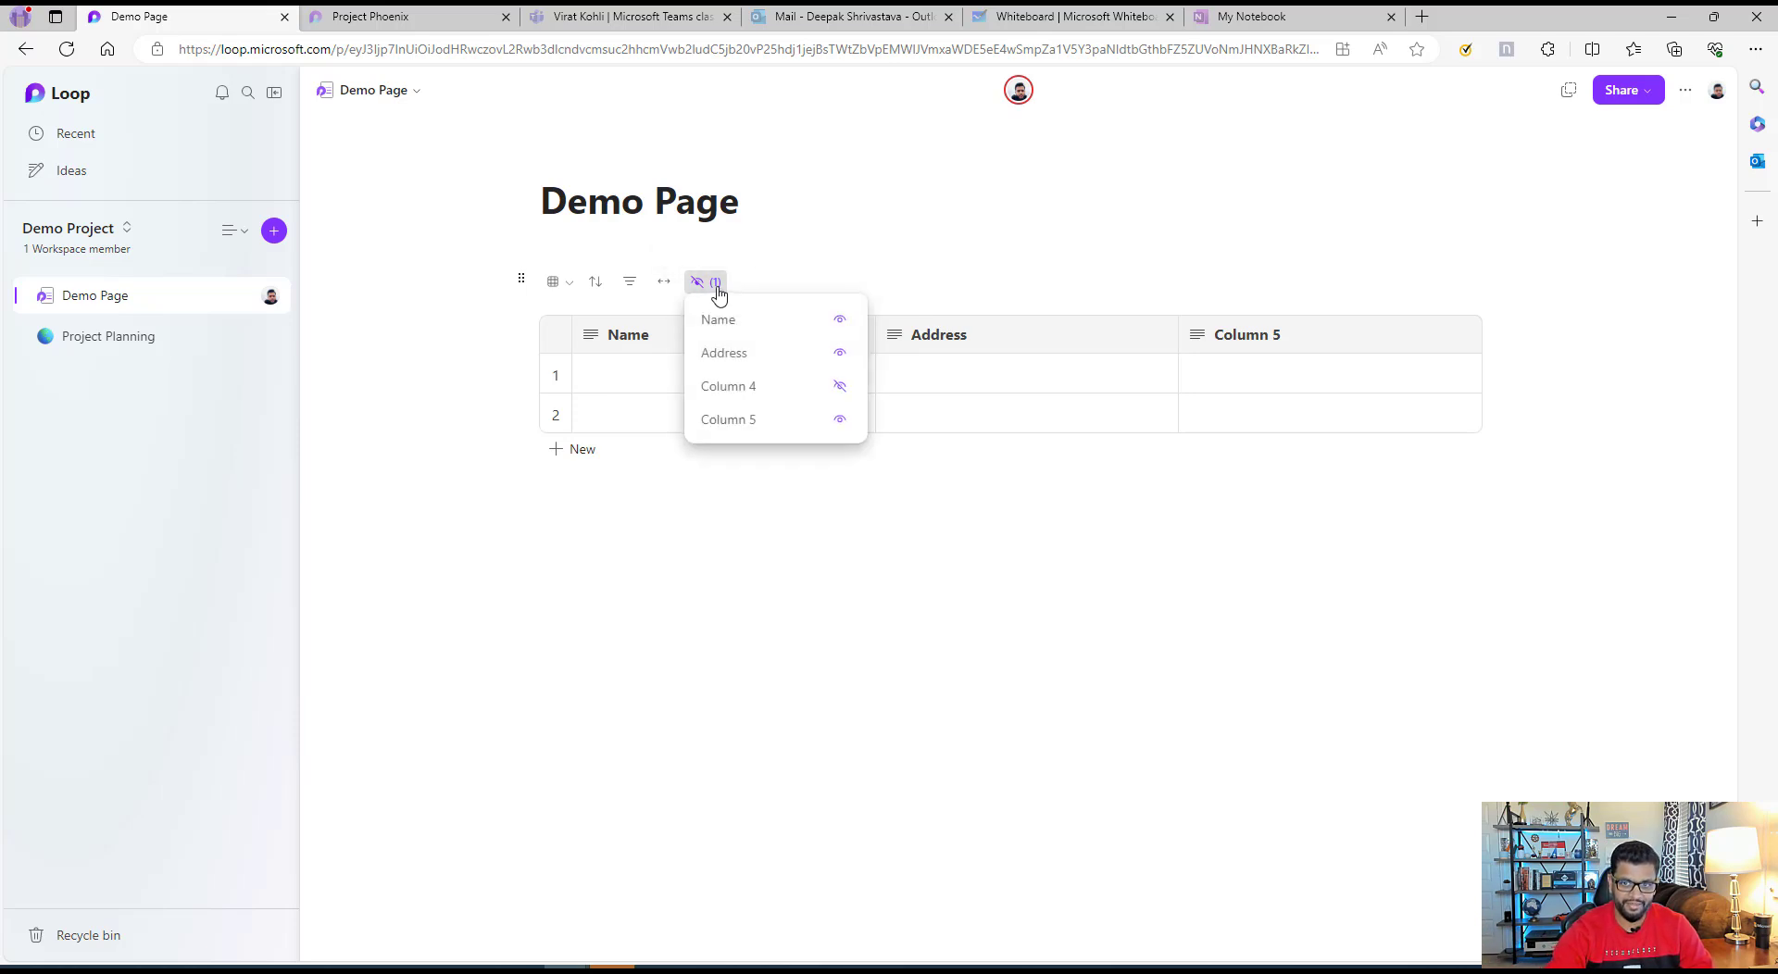
{"action": "left_click", "coordinate": [793, 389]}
{"action": "left_click", "coordinate": [662, 288]}
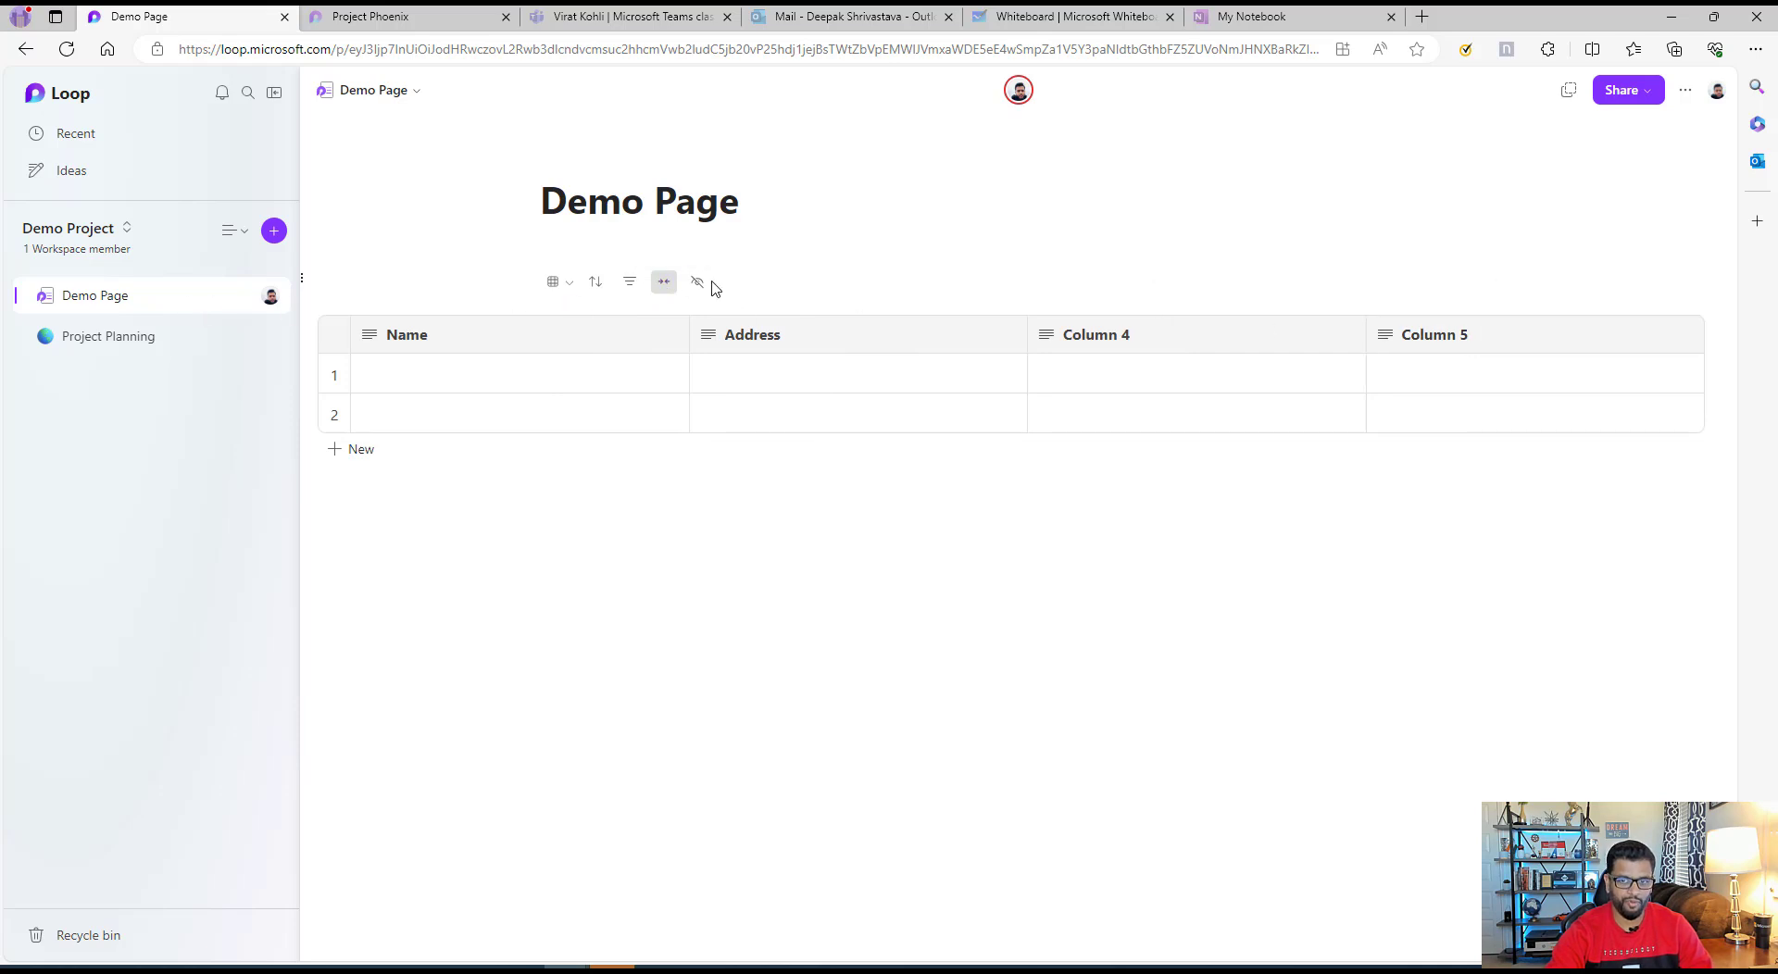
{"action": "left_click", "coordinate": [663, 281]}
{"action": "left_click", "coordinate": [630, 281]}
{"action": "left_click", "coordinate": [630, 282]}
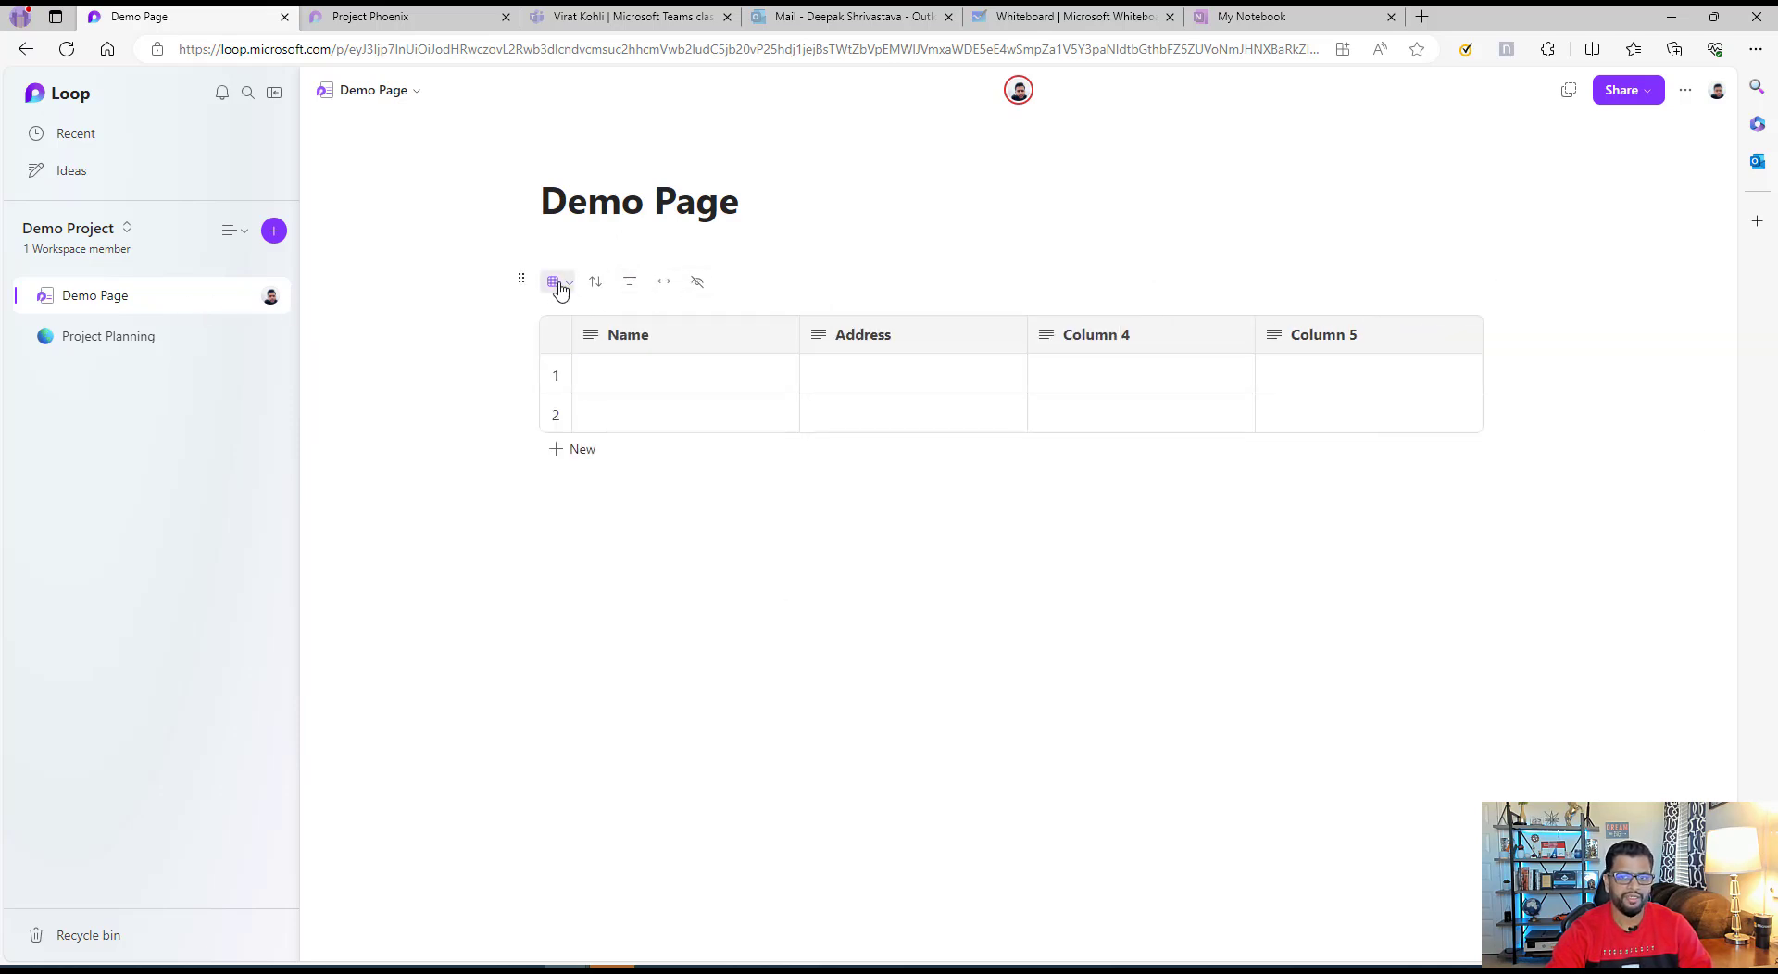
{"action": "left_click", "coordinate": [560, 281]}
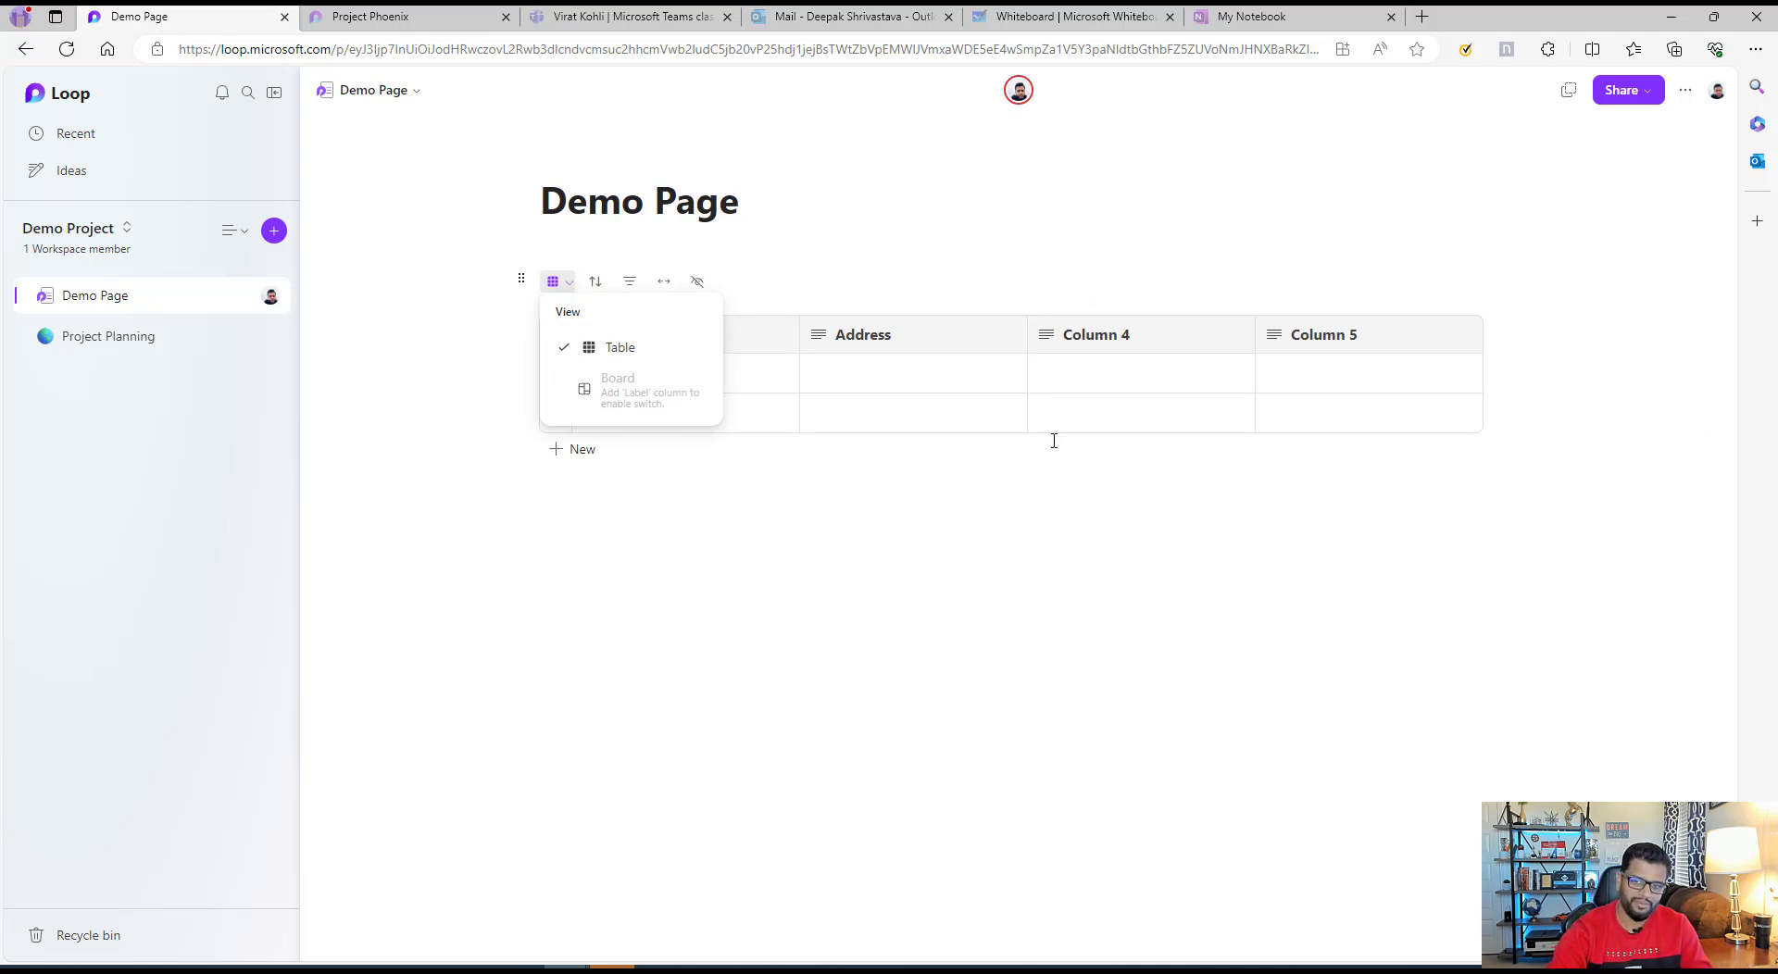
{"action": "left_click", "coordinate": [1022, 489]}
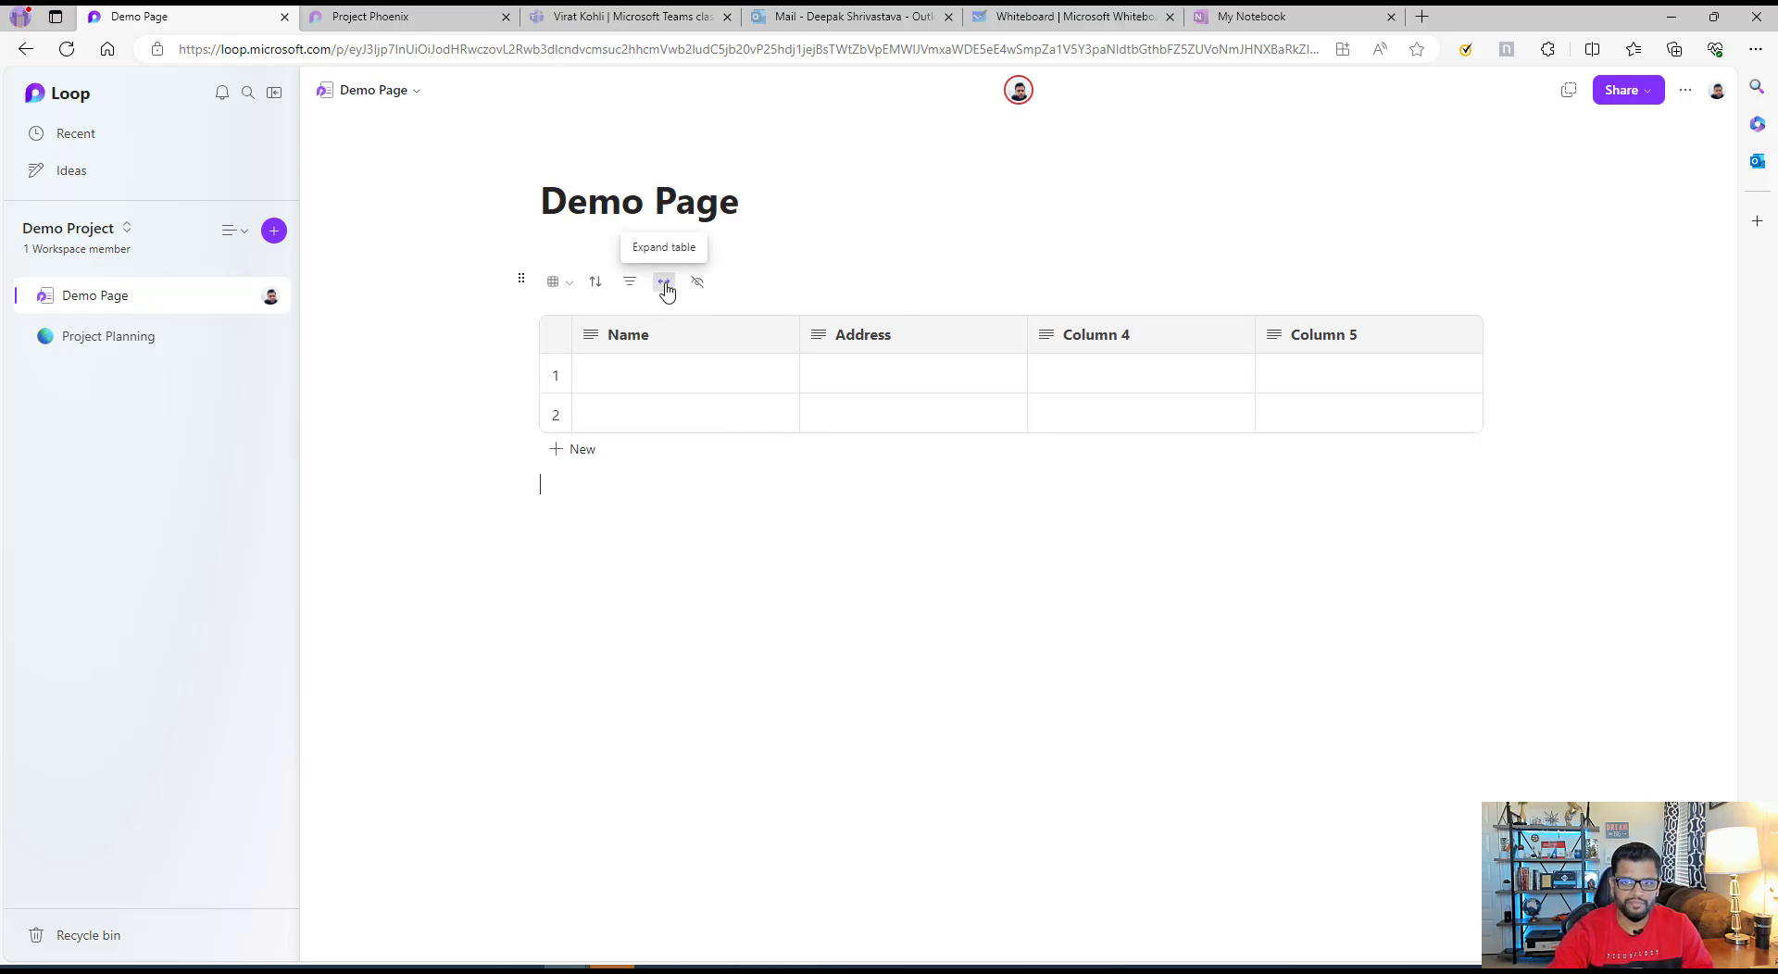
{"action": "left_click", "coordinate": [523, 282]}
{"action": "left_click", "coordinate": [520, 283]}
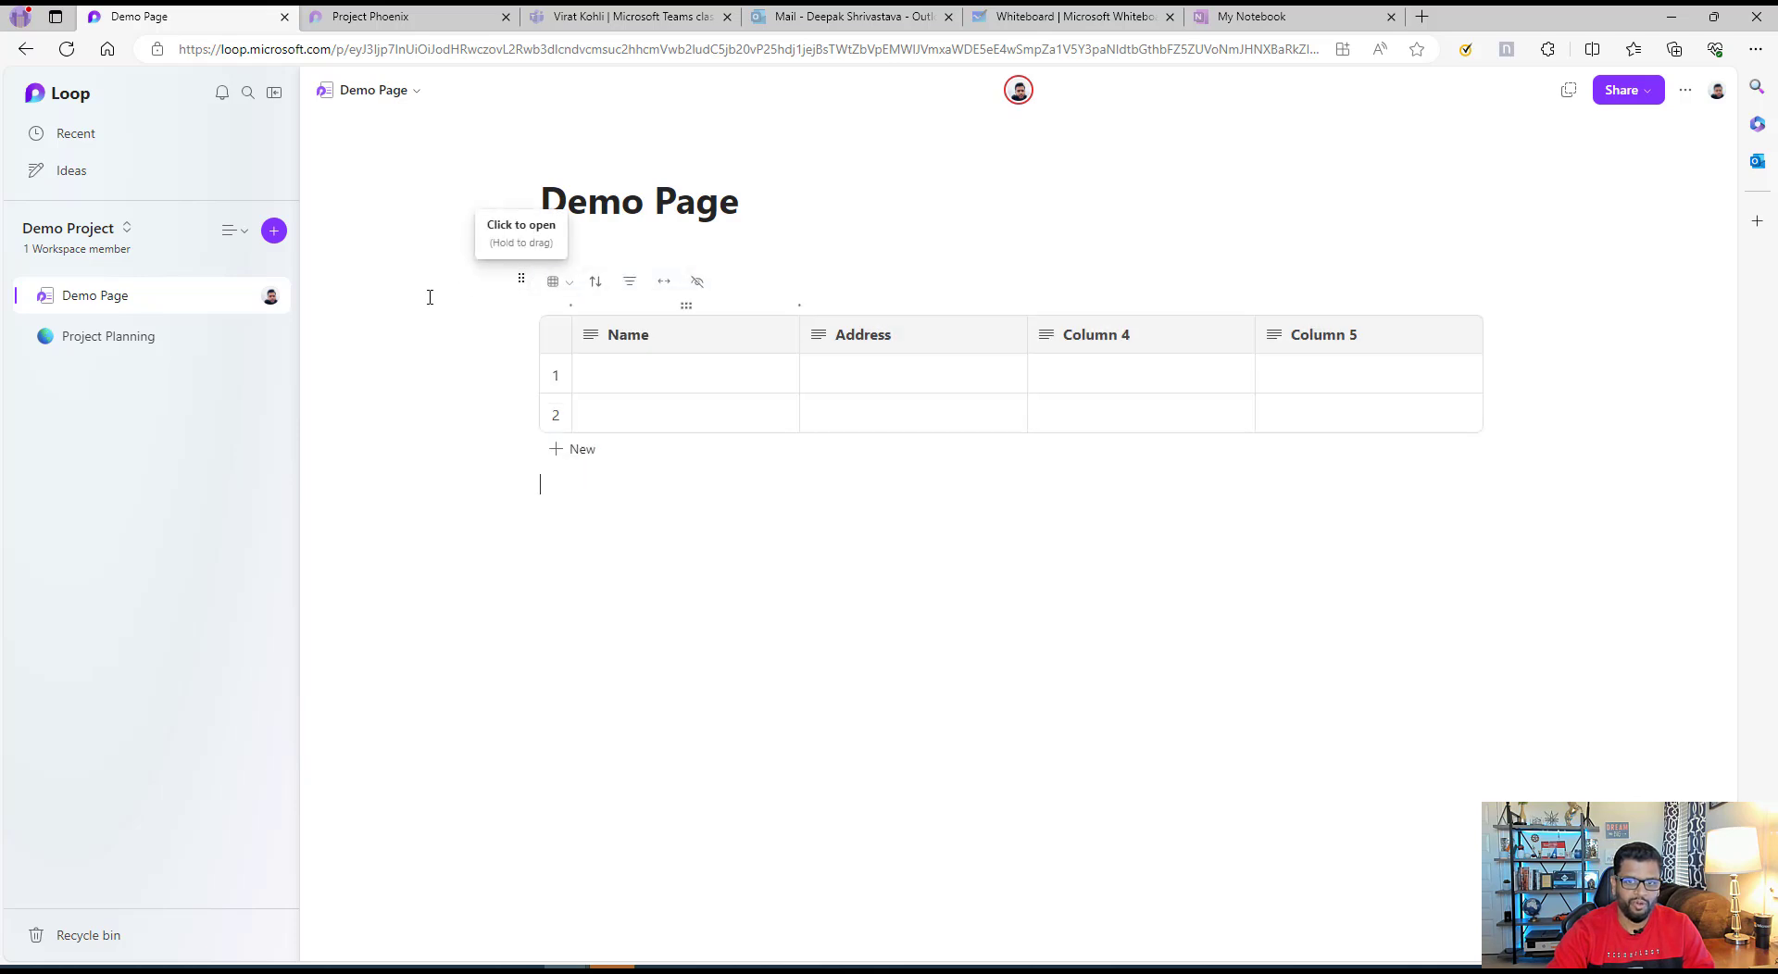
{"action": "left_click", "coordinate": [523, 282]}
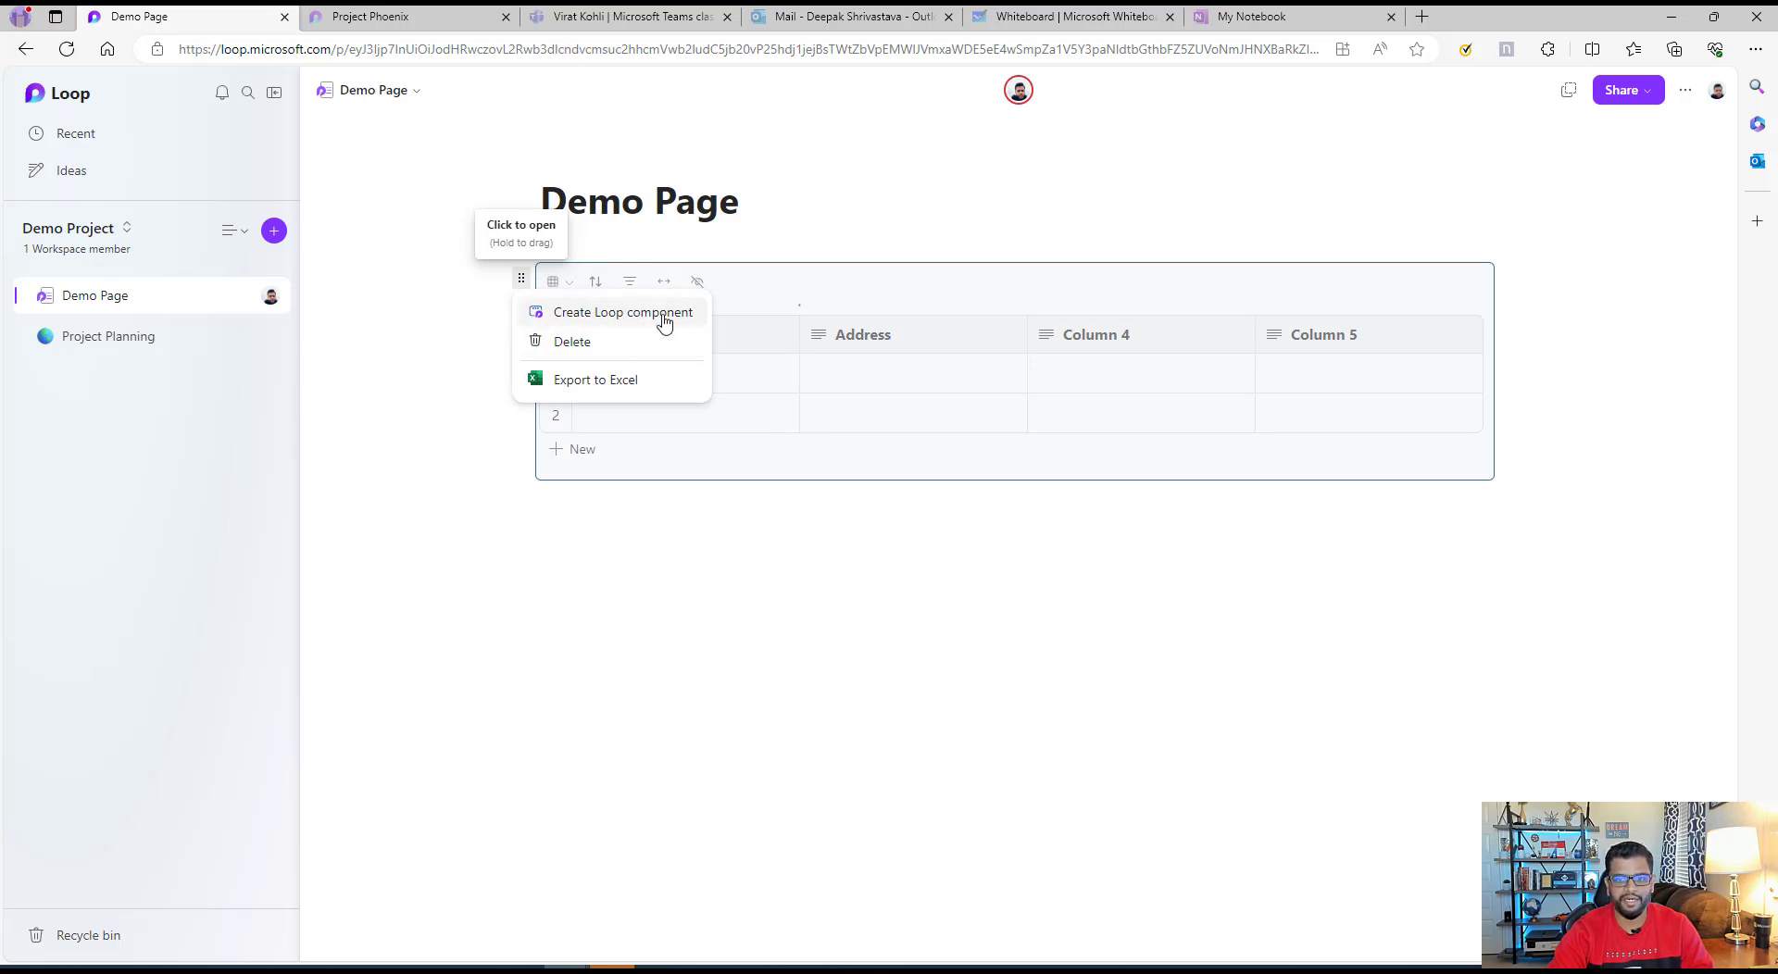
{"action": "left_click", "coordinate": [521, 283]}
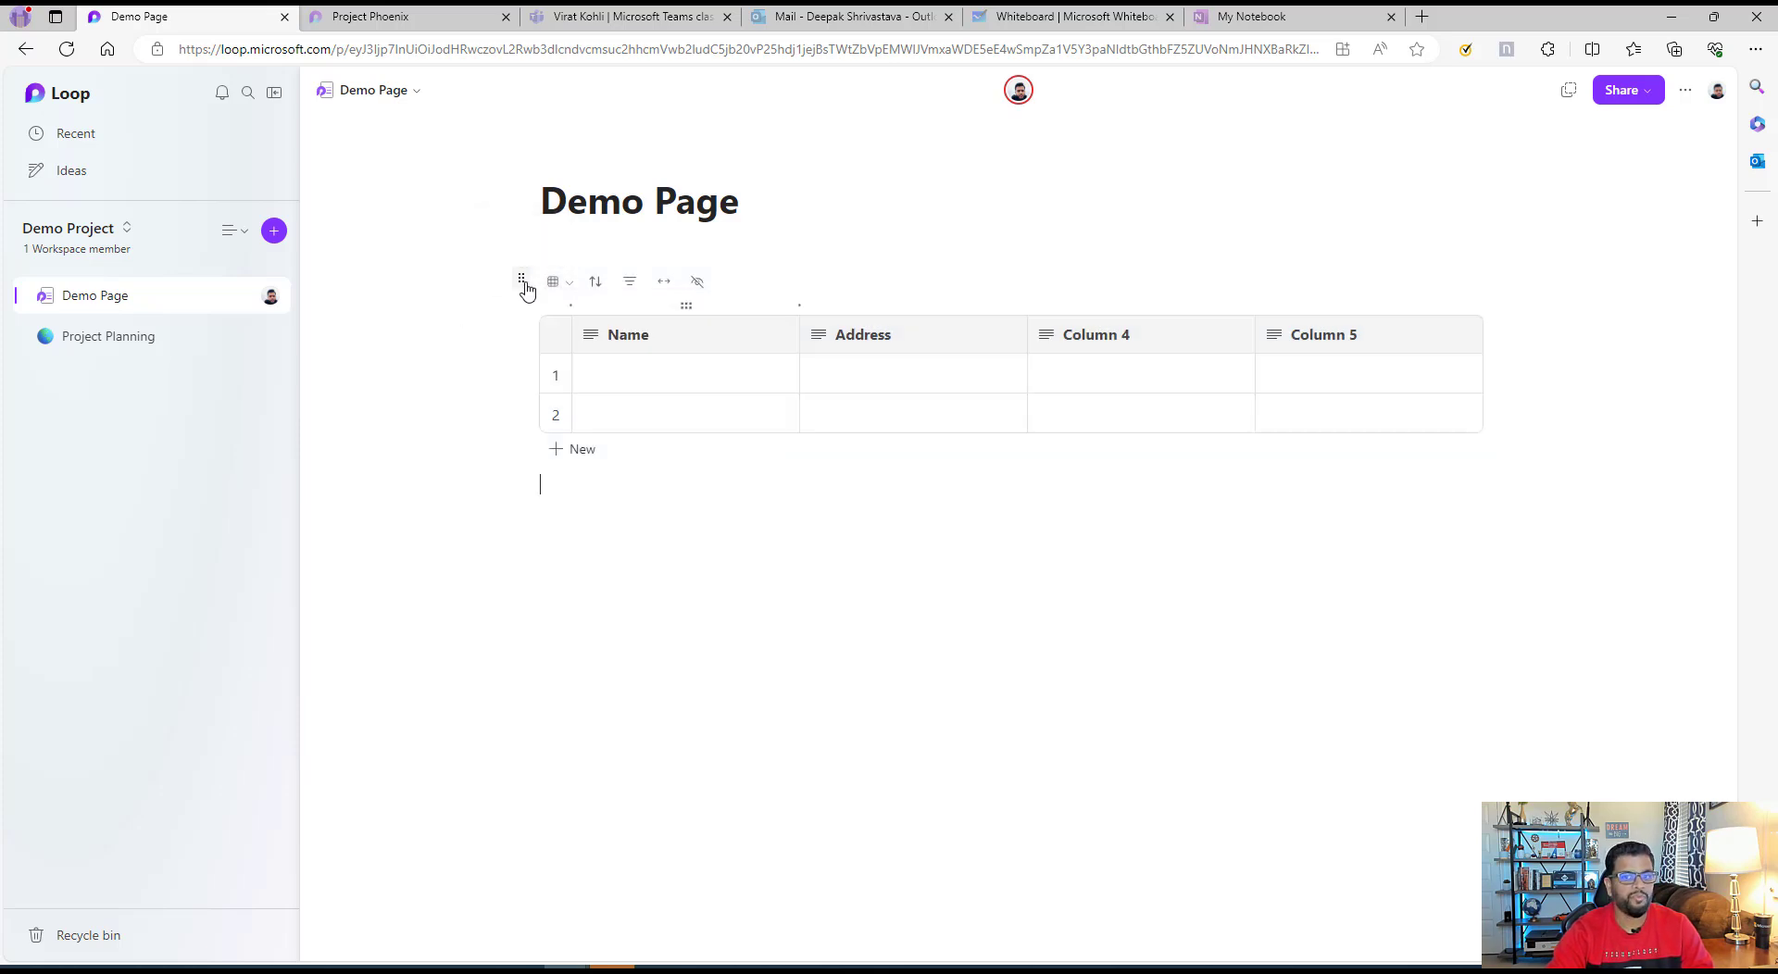
- Stretch the table to full page width and return it to normal width
{"action": "left_click", "coordinate": [664, 286]}
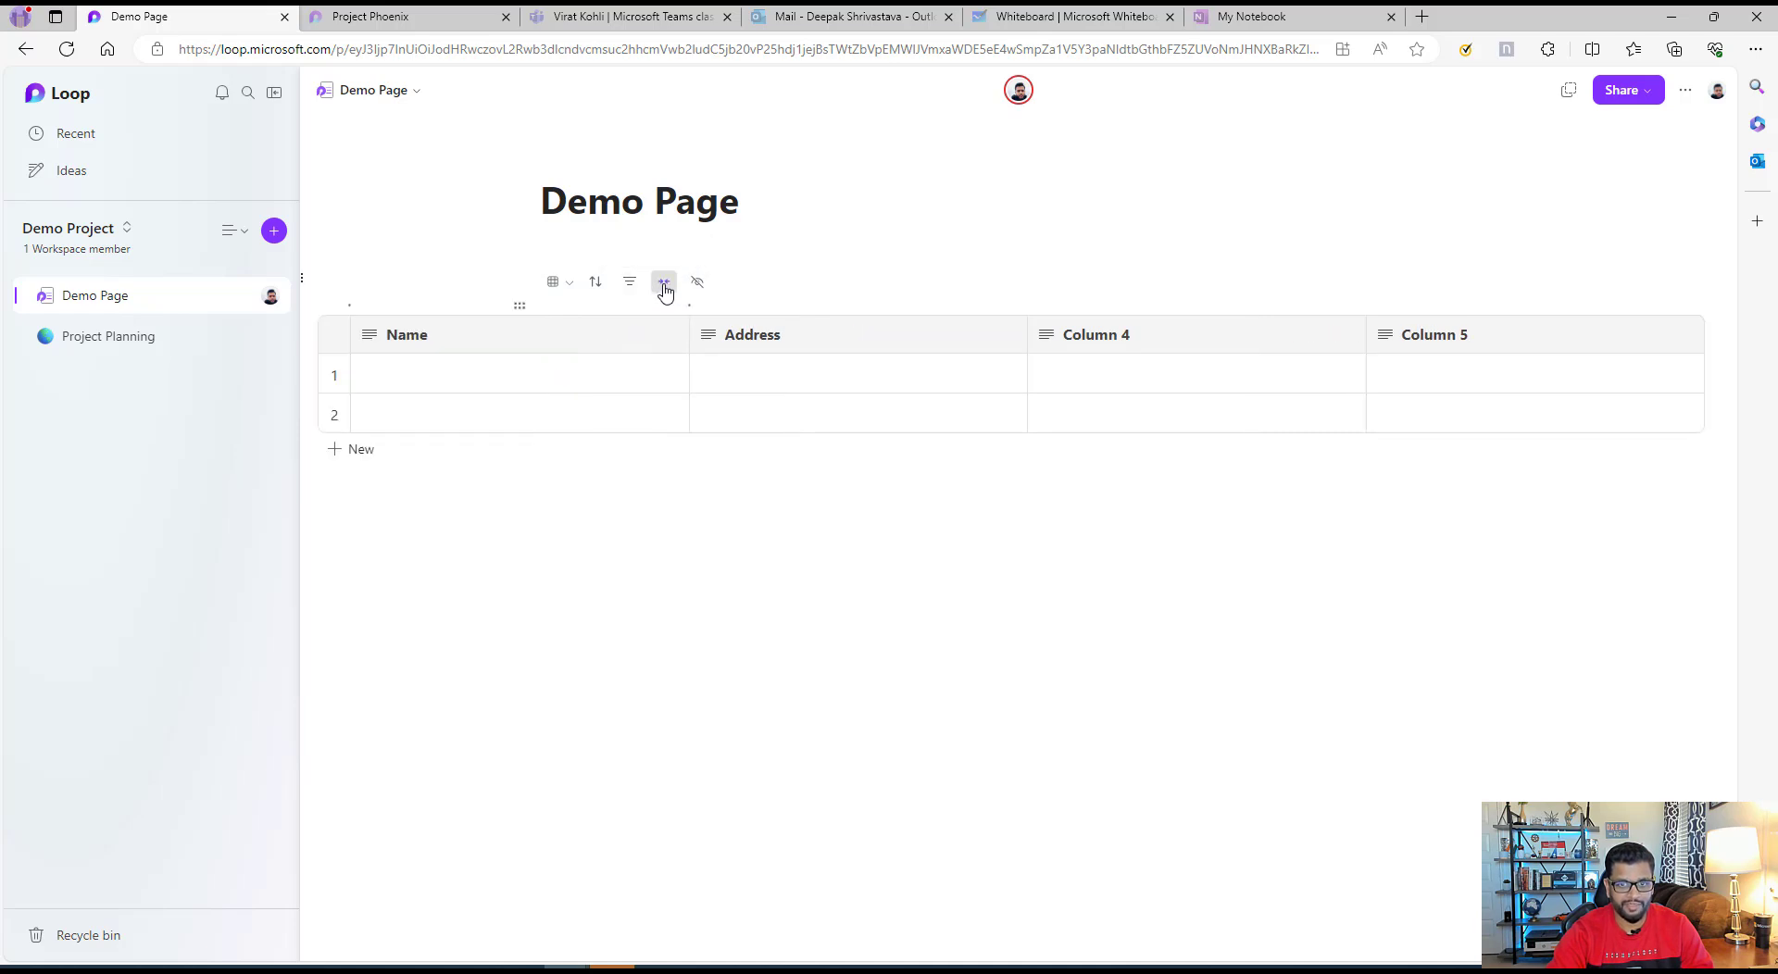
{"action": "left_click", "coordinate": [304, 284]}
{"action": "left_click", "coordinate": [554, 488]}
- Add a checklist with items Good, Bad and Okay below the table
{"action": "type", "text": "/"}
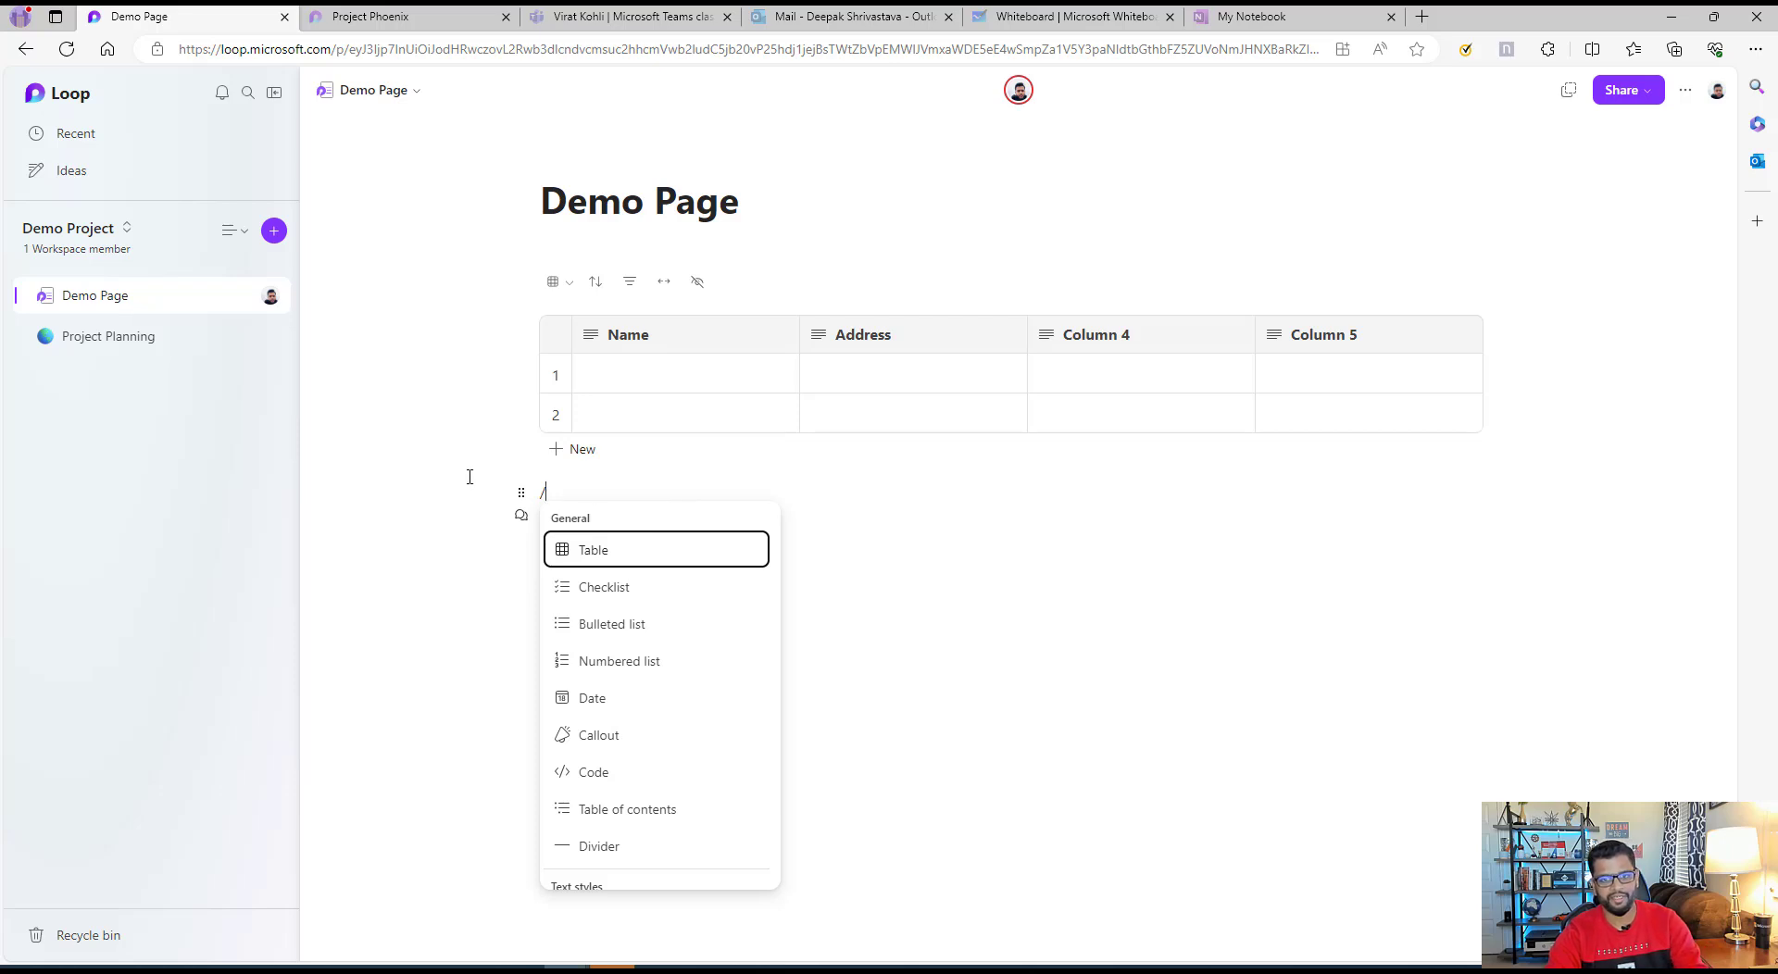
{"action": "left_click", "coordinate": [609, 586]}
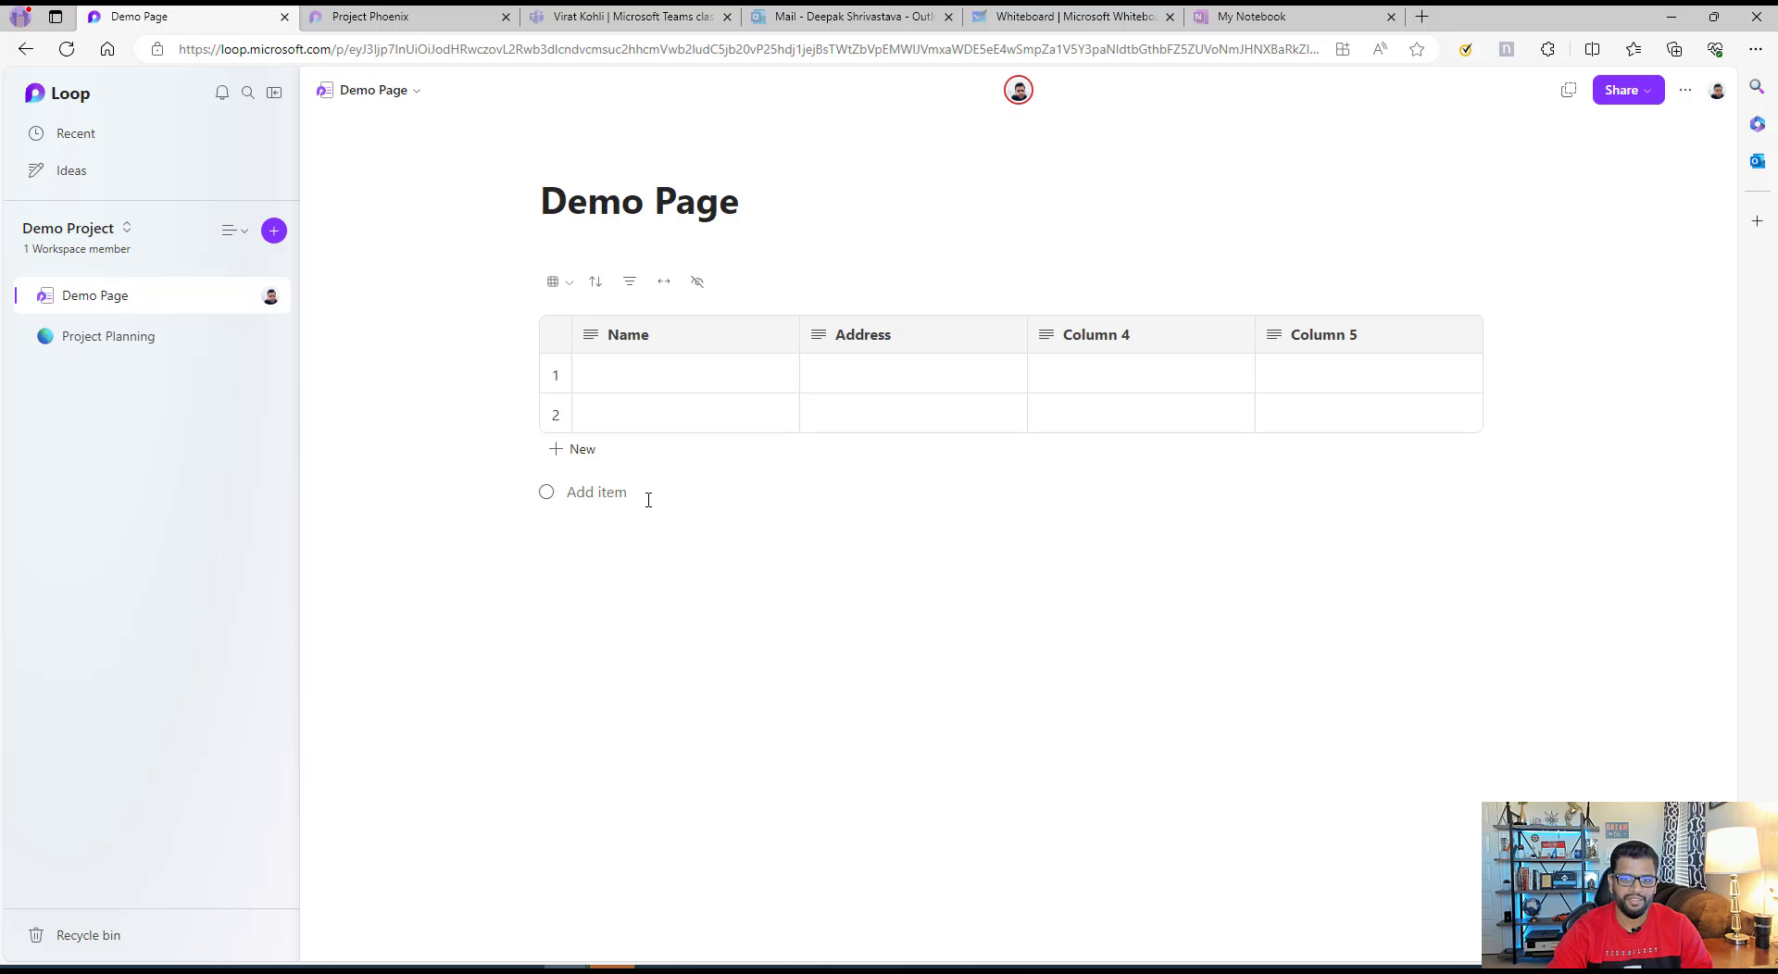
{"action": "type", "text": "Good"}
{"action": "key", "text": "Return"}
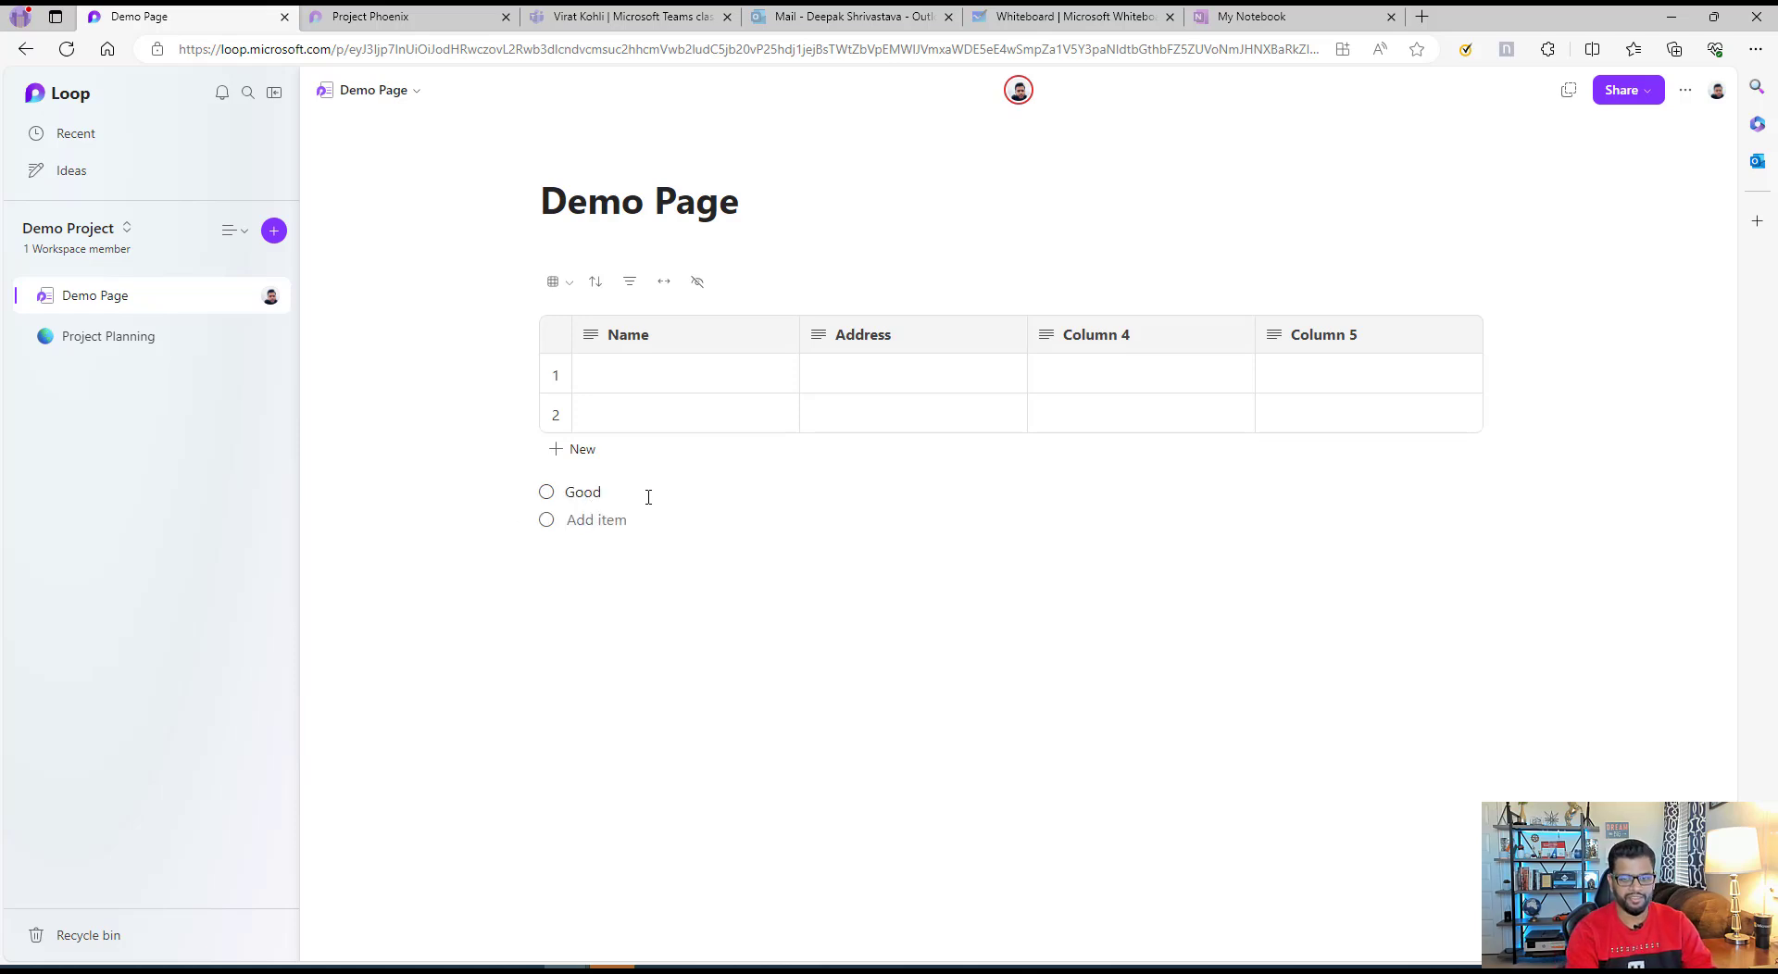
{"action": "type", "text": "Bad"}
{"action": "key", "text": "Return"}
{"action": "type", "text": "Okay"}
{"action": "key", "text": "Return"}
{"action": "key", "text": "Return"}
{"action": "type", "text": "/"}
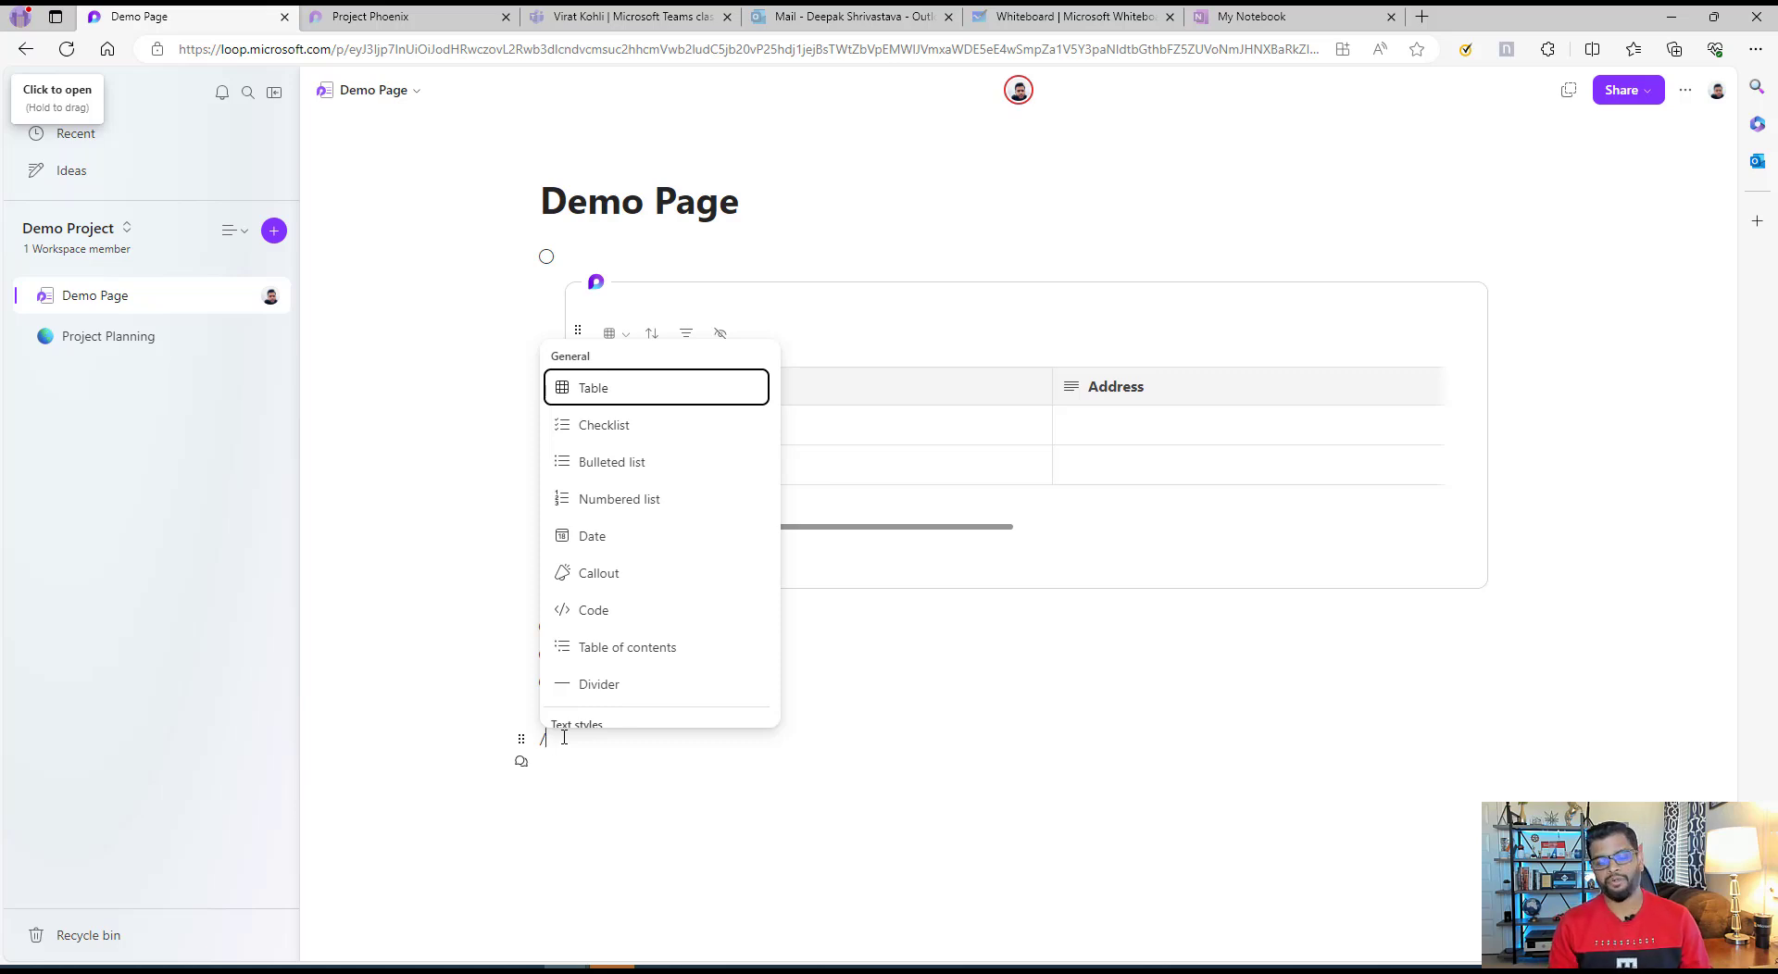
- Insert a code block below the checklist with its language set to C#
{"action": "left_click", "coordinate": [598, 612]}
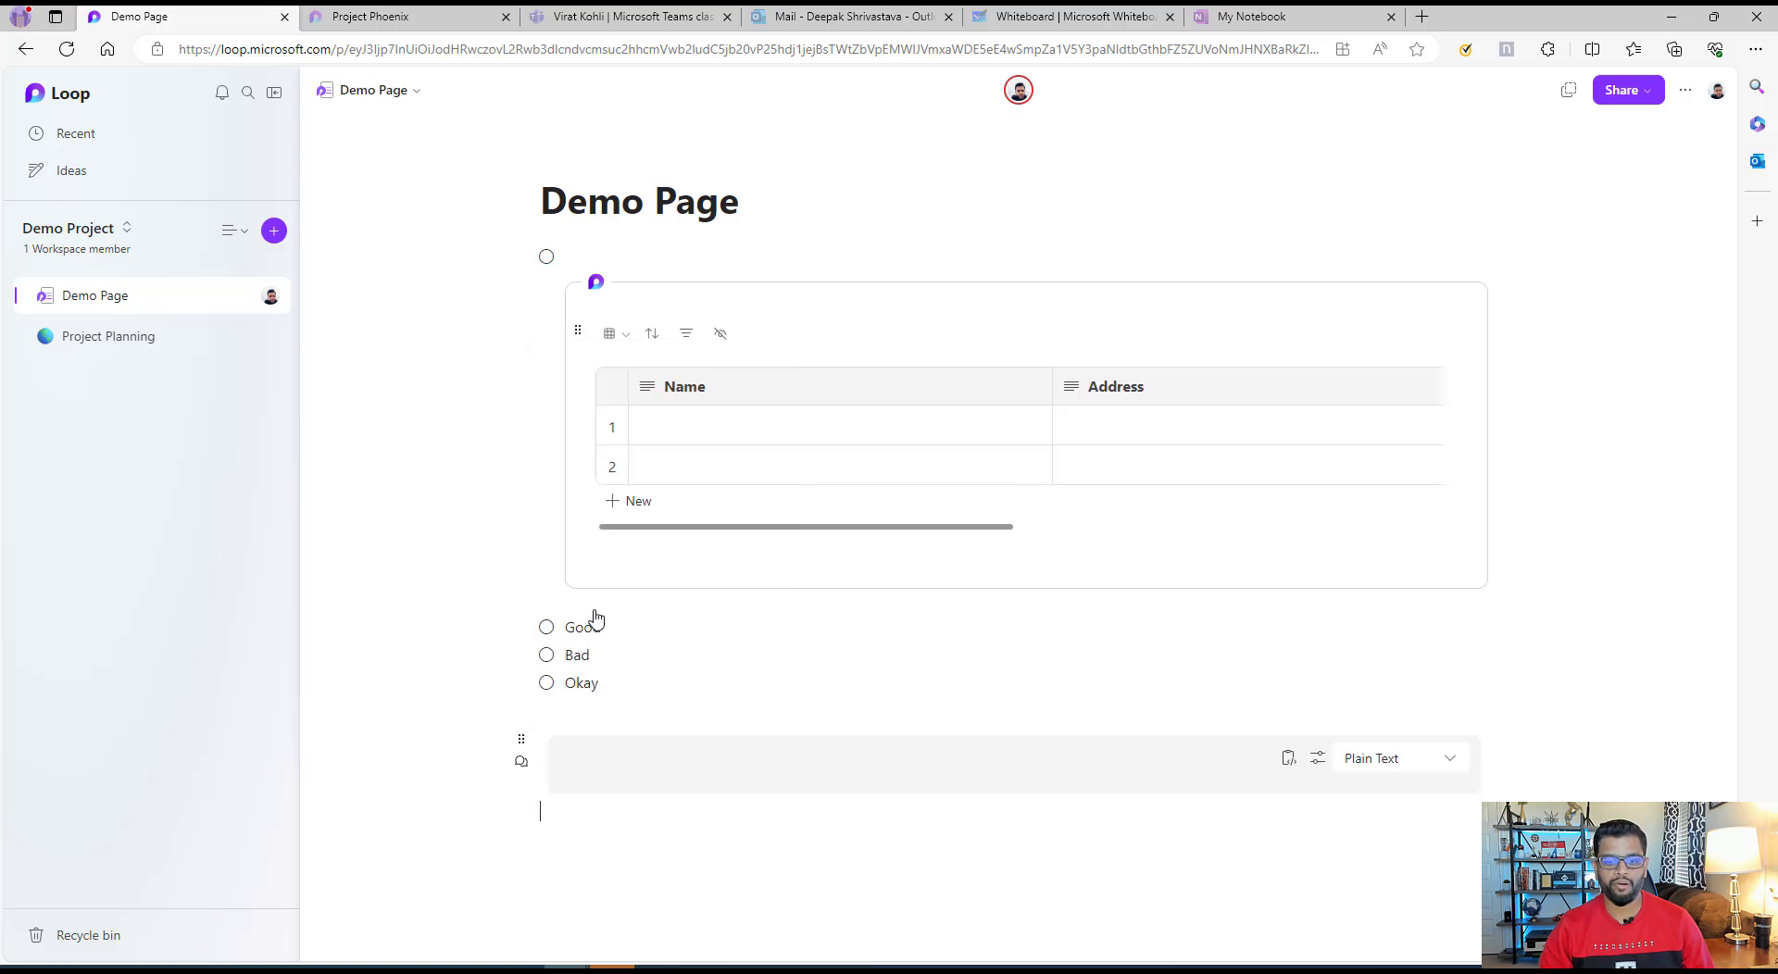
{"action": "left_click", "coordinate": [1450, 757]}
{"action": "scroll", "coordinate": [1403, 607], "scroll_direction": "down", "scroll_amount": 2}
{"action": "scroll", "coordinate": [1399, 630], "scroll_direction": "up", "scroll_amount": 2}
{"action": "left_click", "coordinate": [1399, 617]}
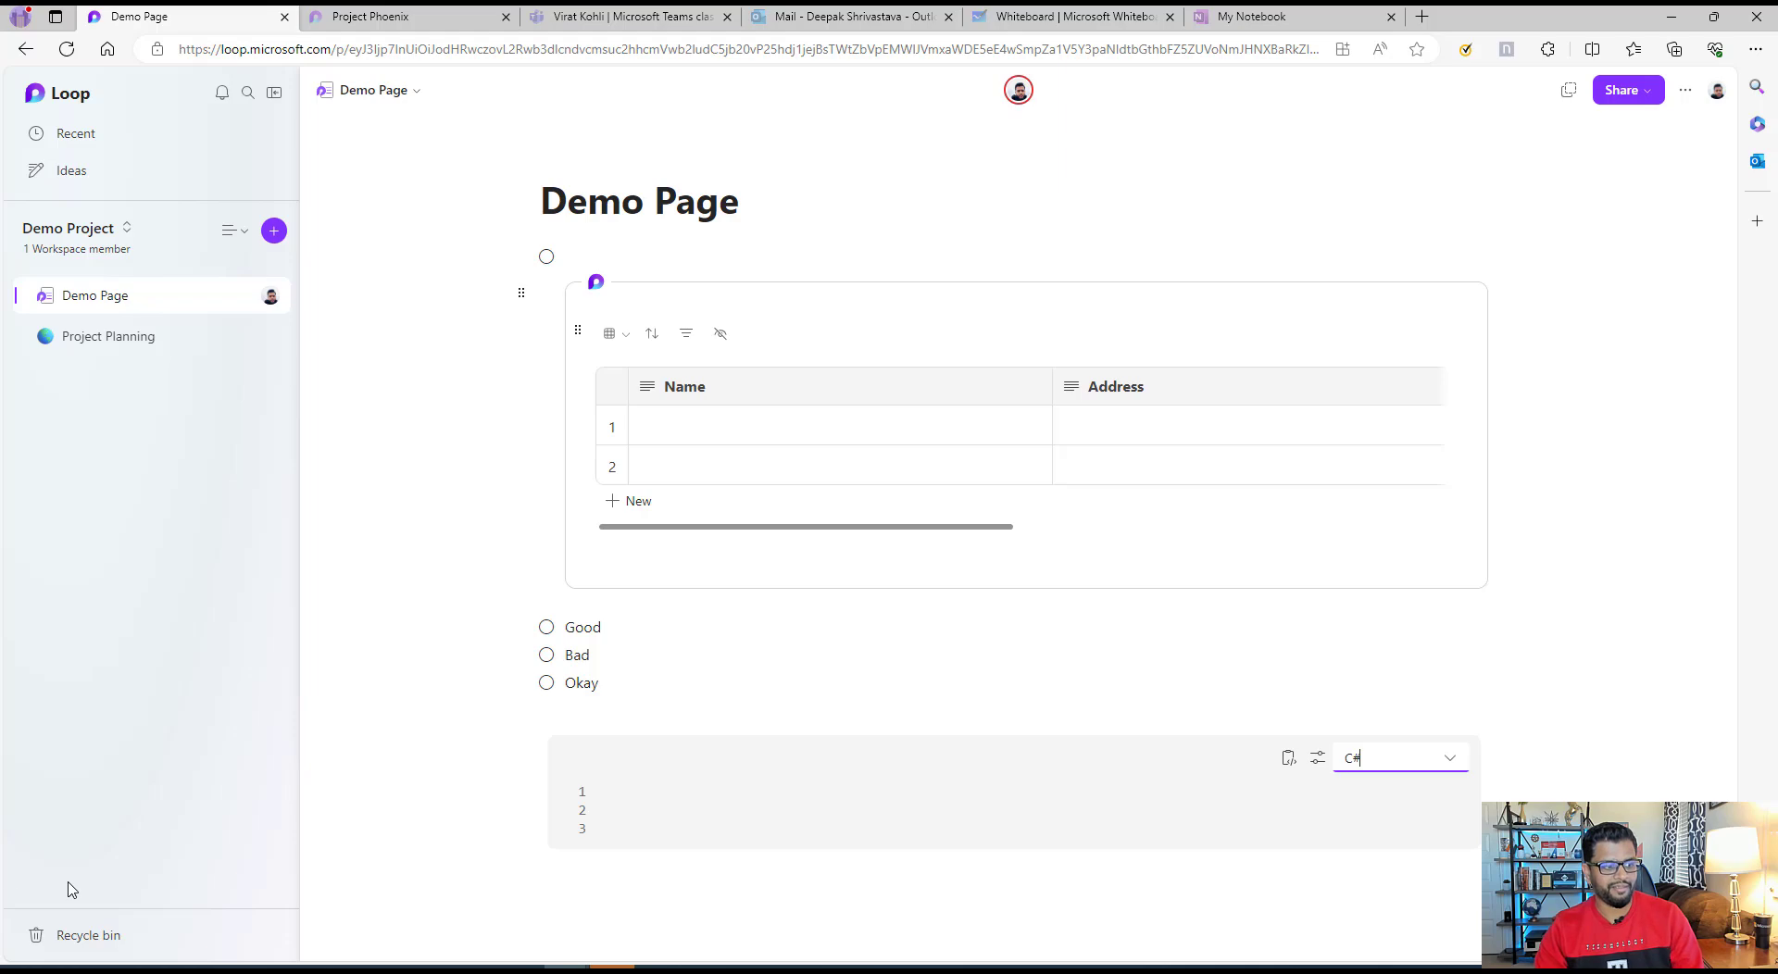
- Paste the 11-line sample HTML page into the code block and switch its language to HTML
{"action": "left_click", "coordinate": [616, 789]}
{"action": "key", "text": "ctrl+v"}
{"action": "scroll", "coordinate": [868, 831], "scroll_direction": "down", "scroll_amount": 1}
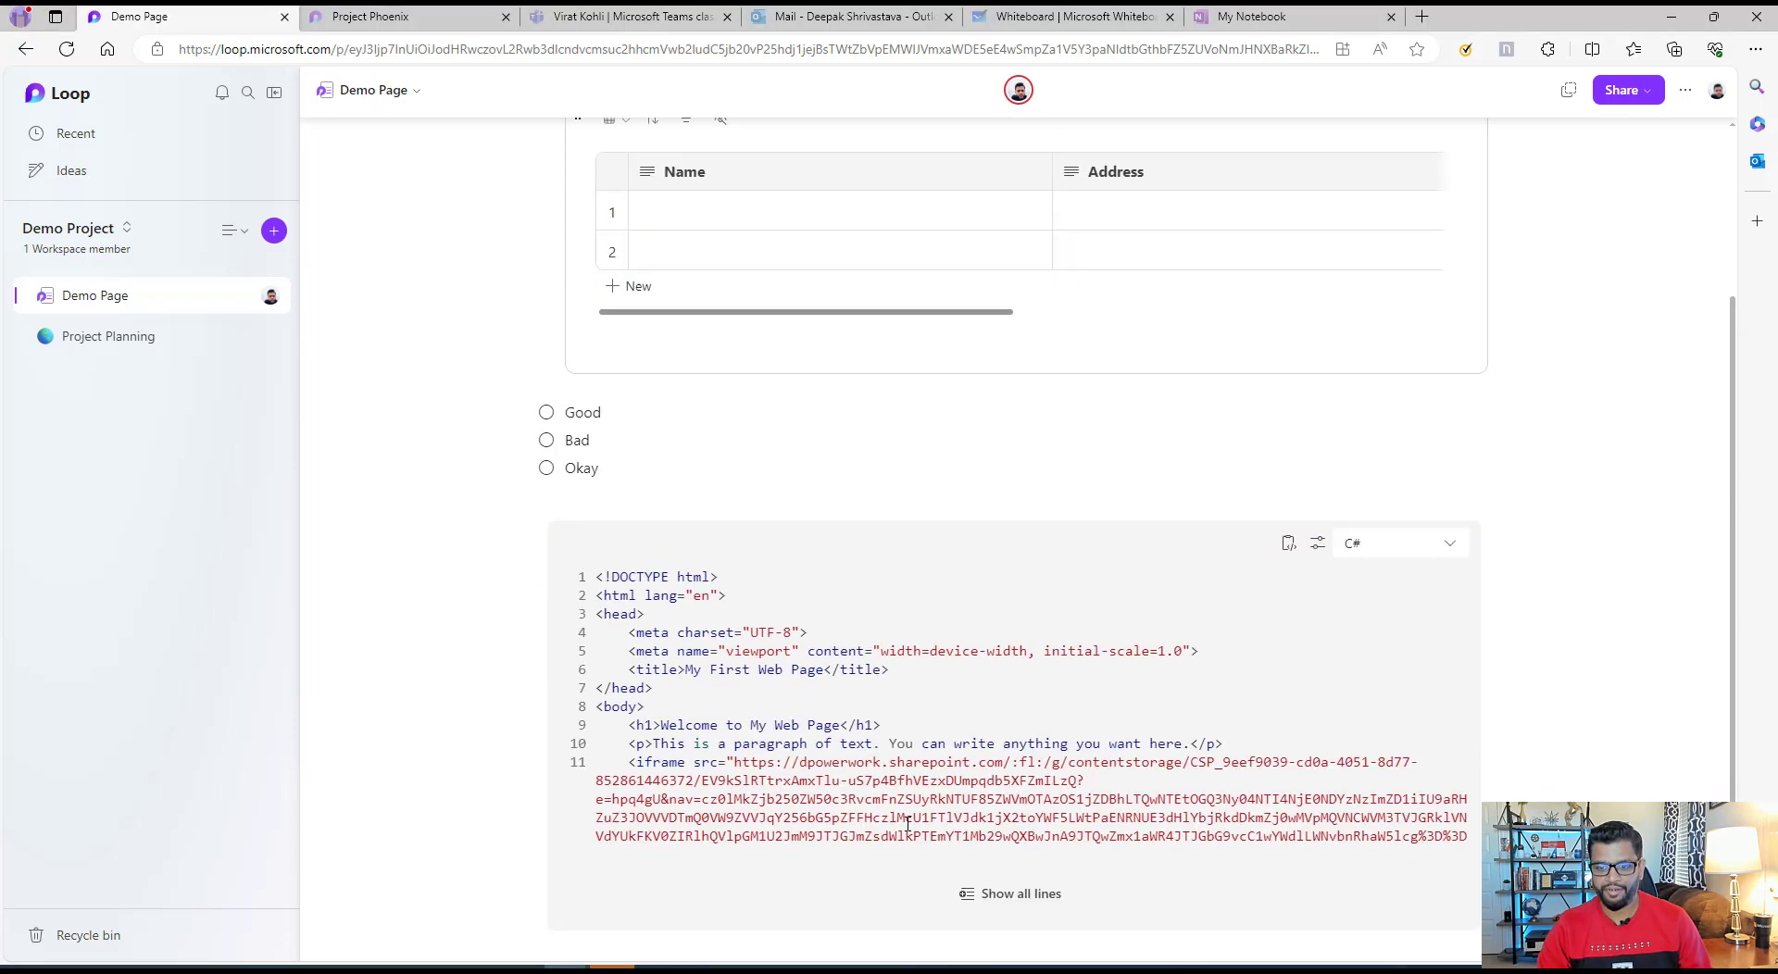
{"action": "left_click", "coordinate": [1451, 540]}
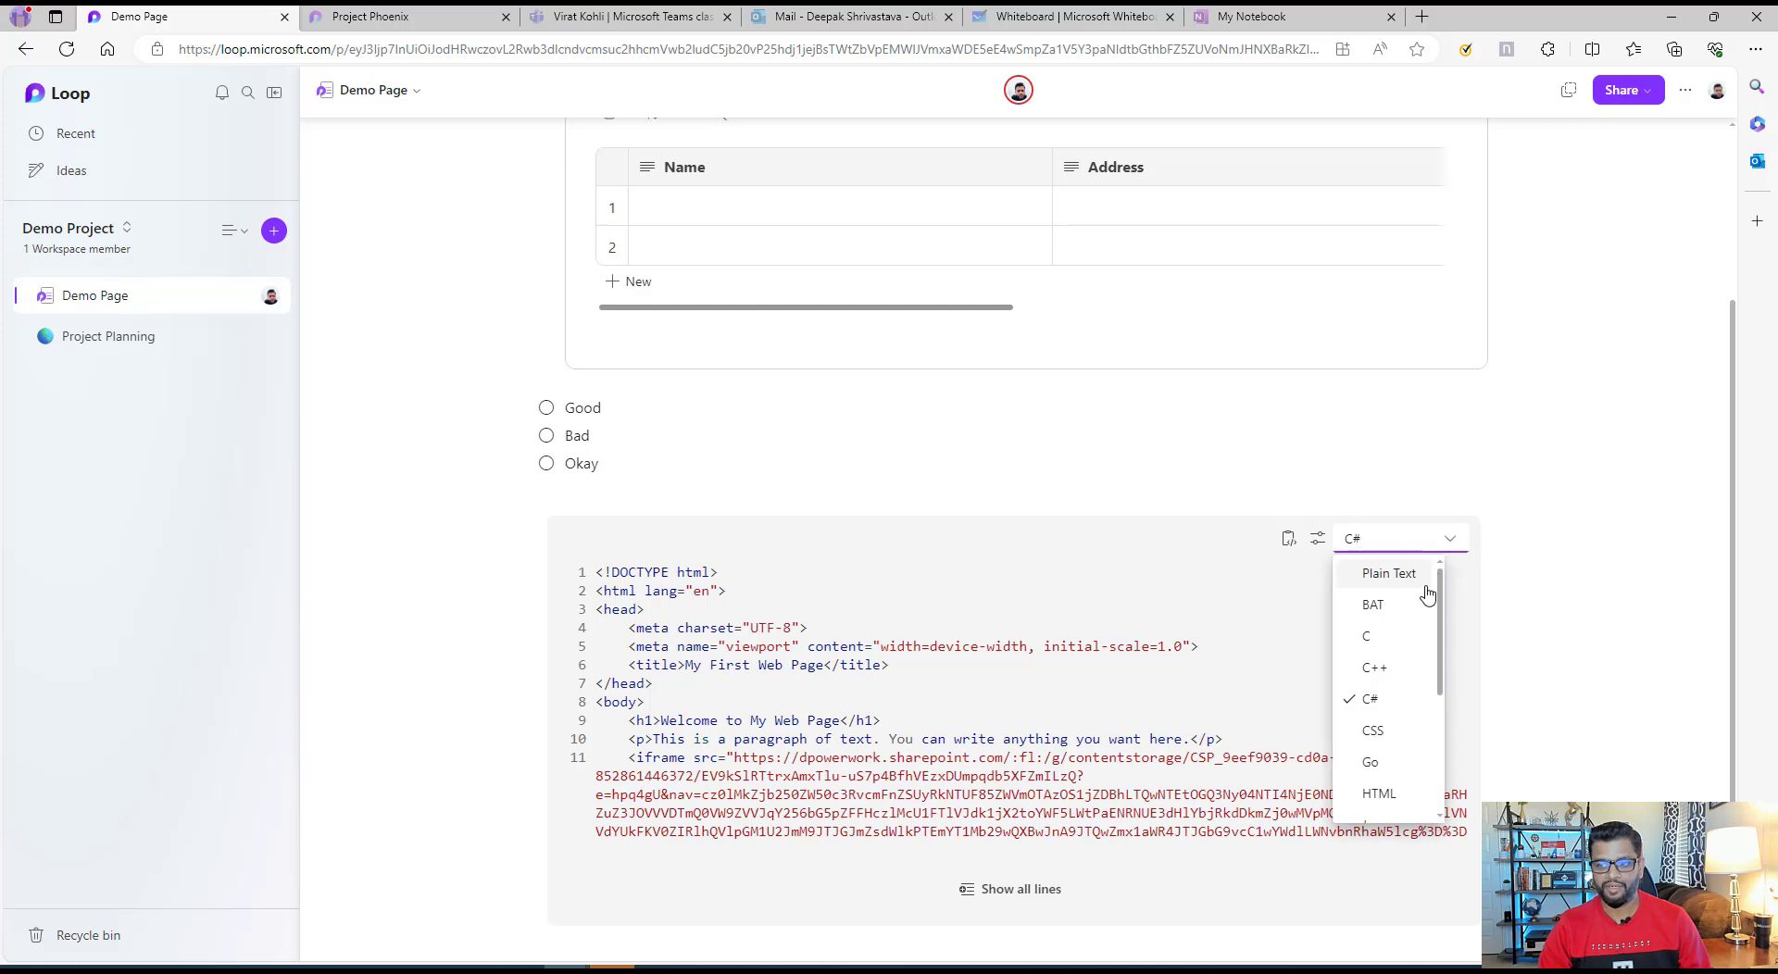
{"action": "scroll", "coordinate": [1398, 731], "scroll_direction": "down", "scroll_amount": 1}
{"action": "left_click", "coordinate": [1399, 757]}
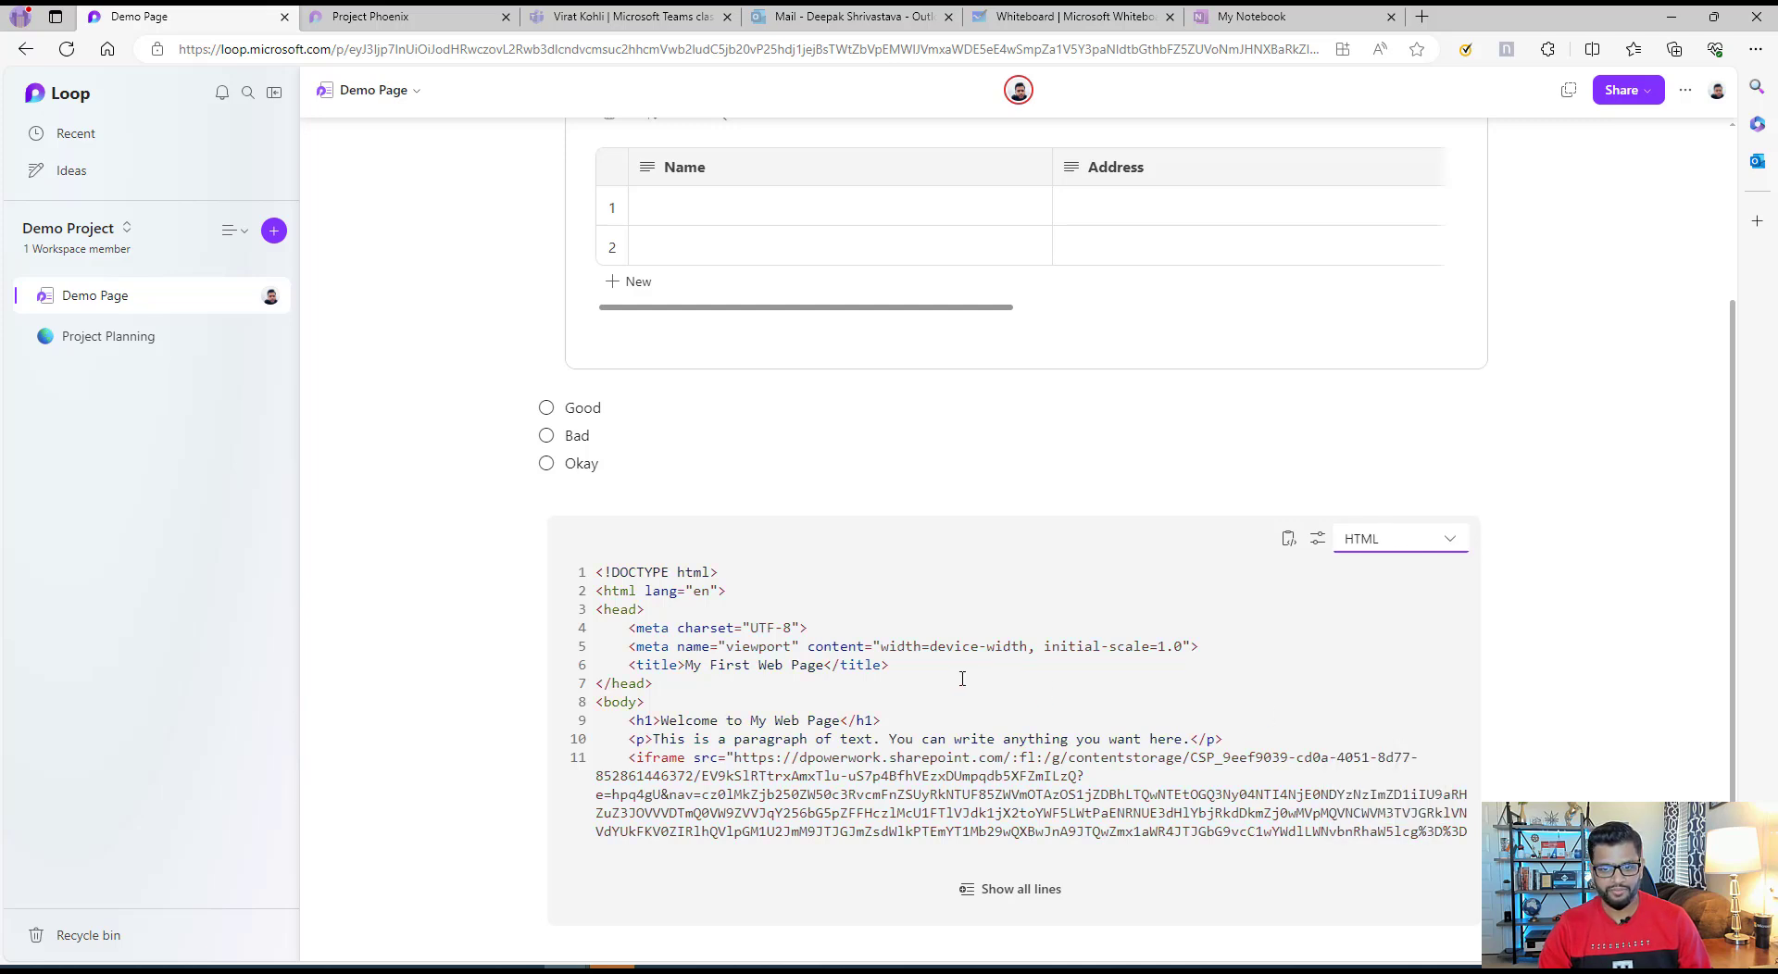
{"action": "left_click", "coordinate": [666, 628]}
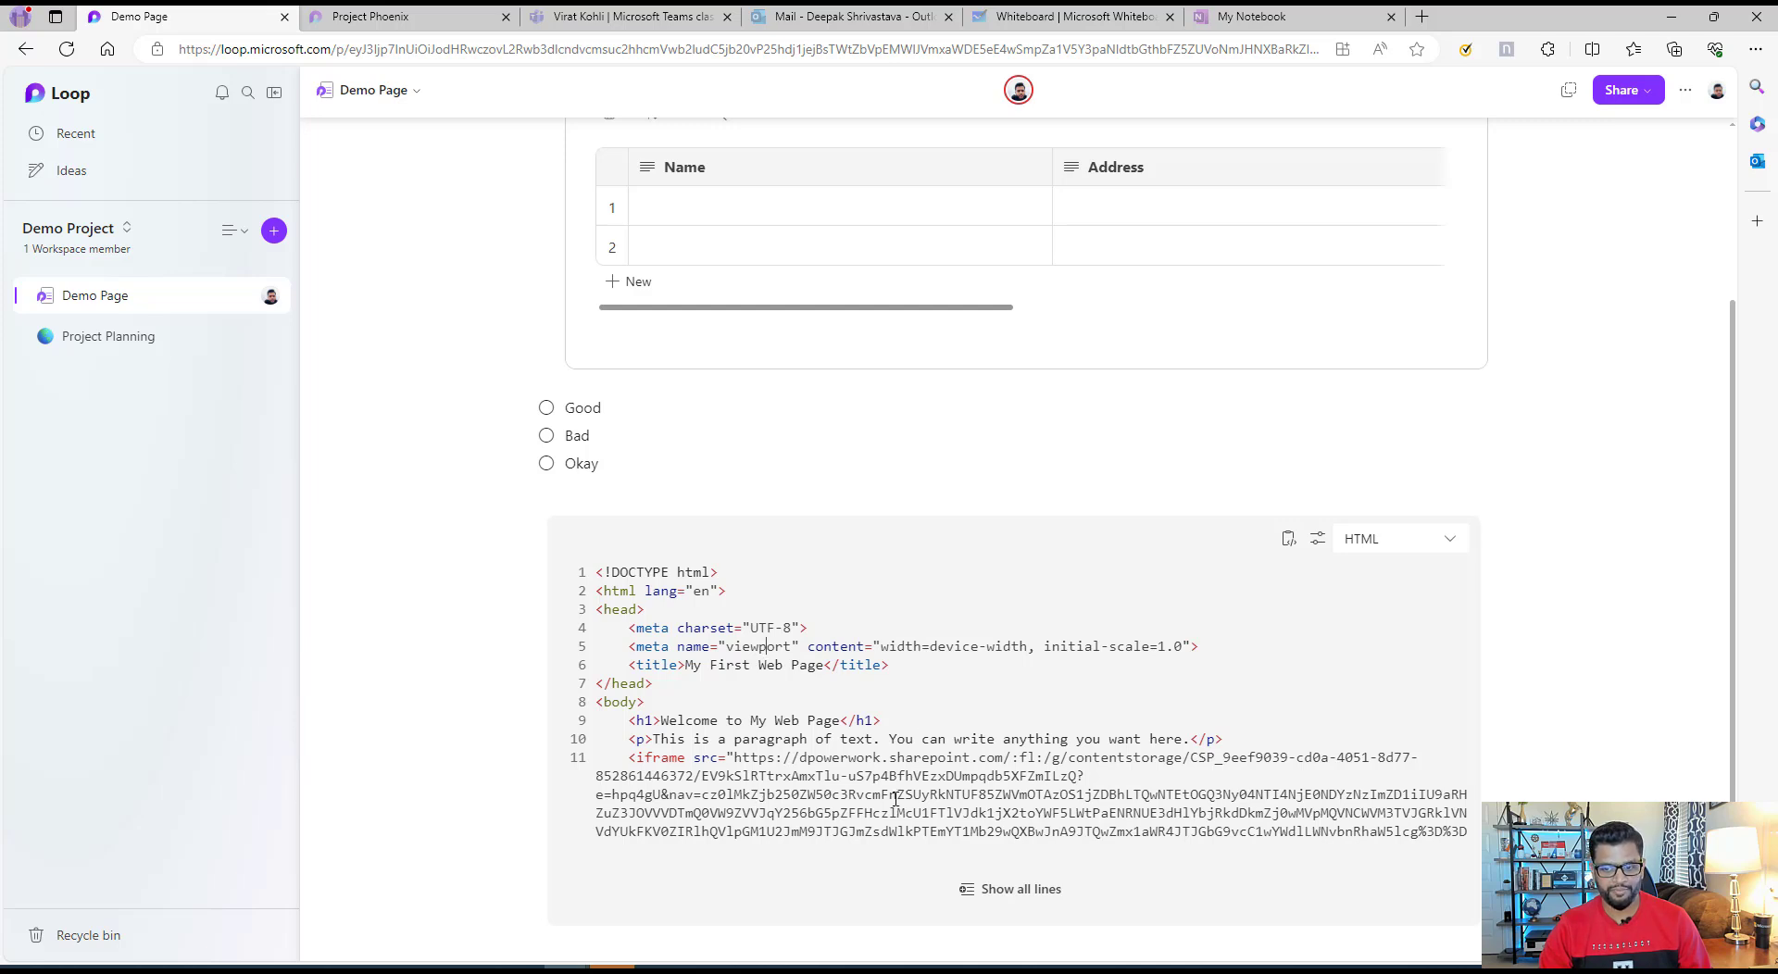
{"action": "type", "text": "/"}
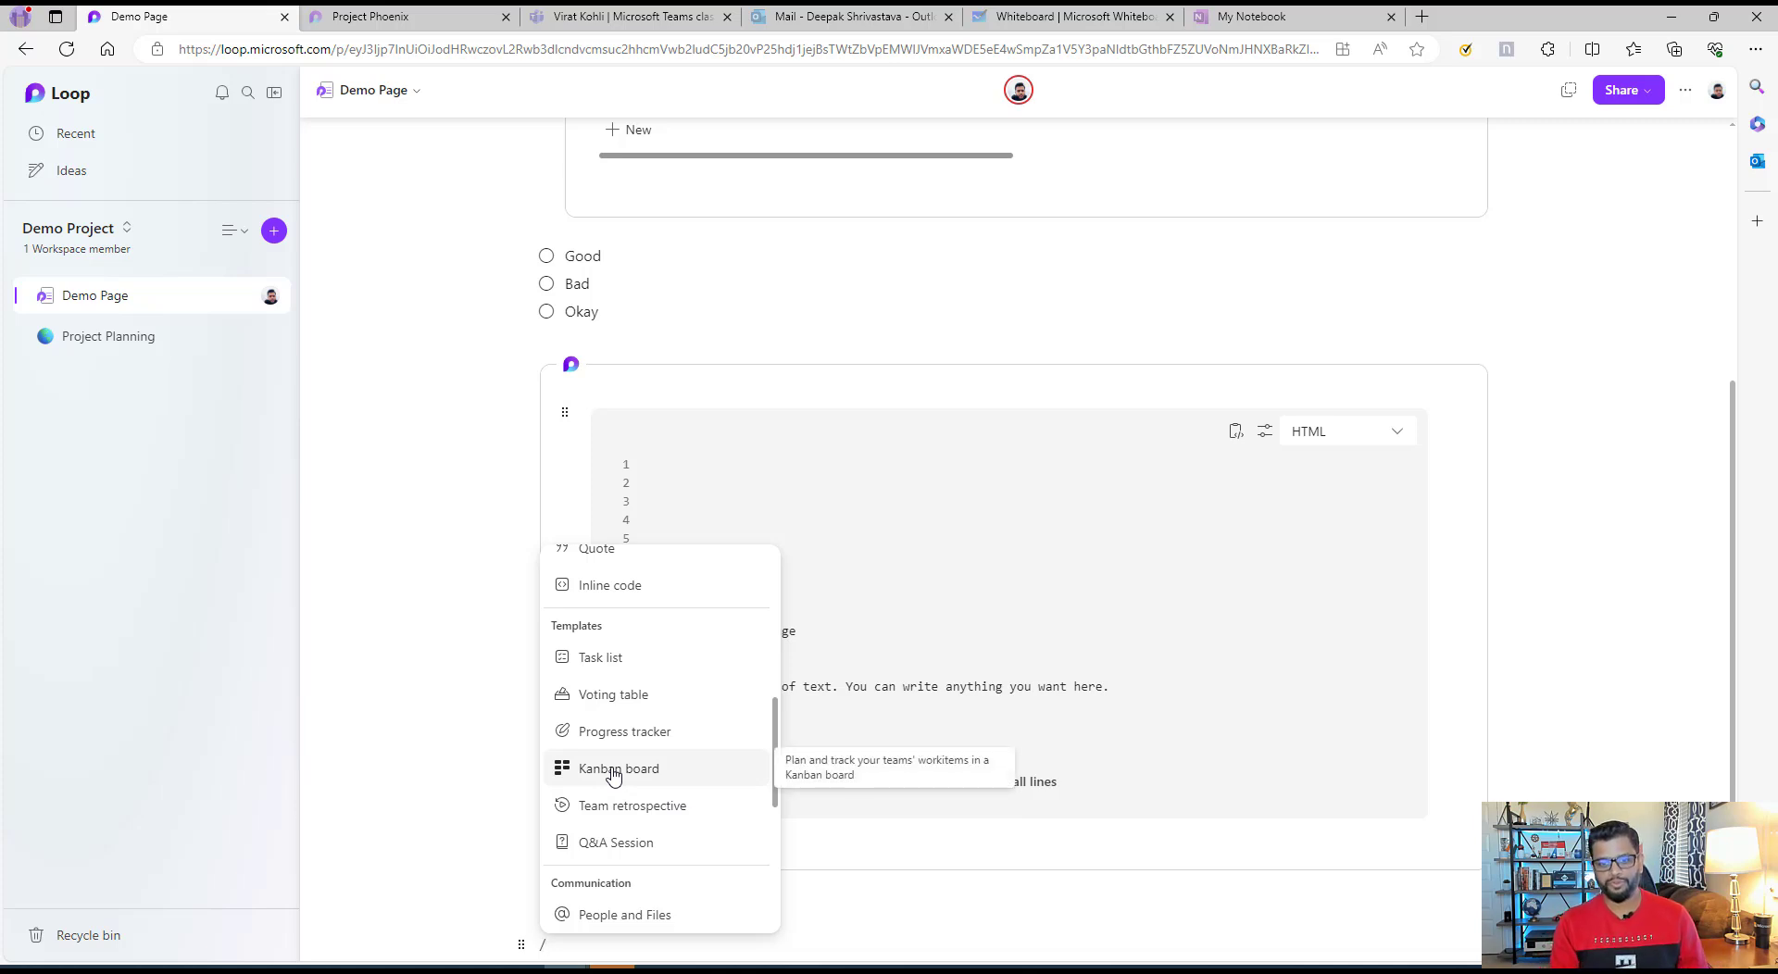
- Add a task list containing 'Sample Task' below the code block and open it in Planner
{"action": "left_click", "coordinate": [604, 658]}
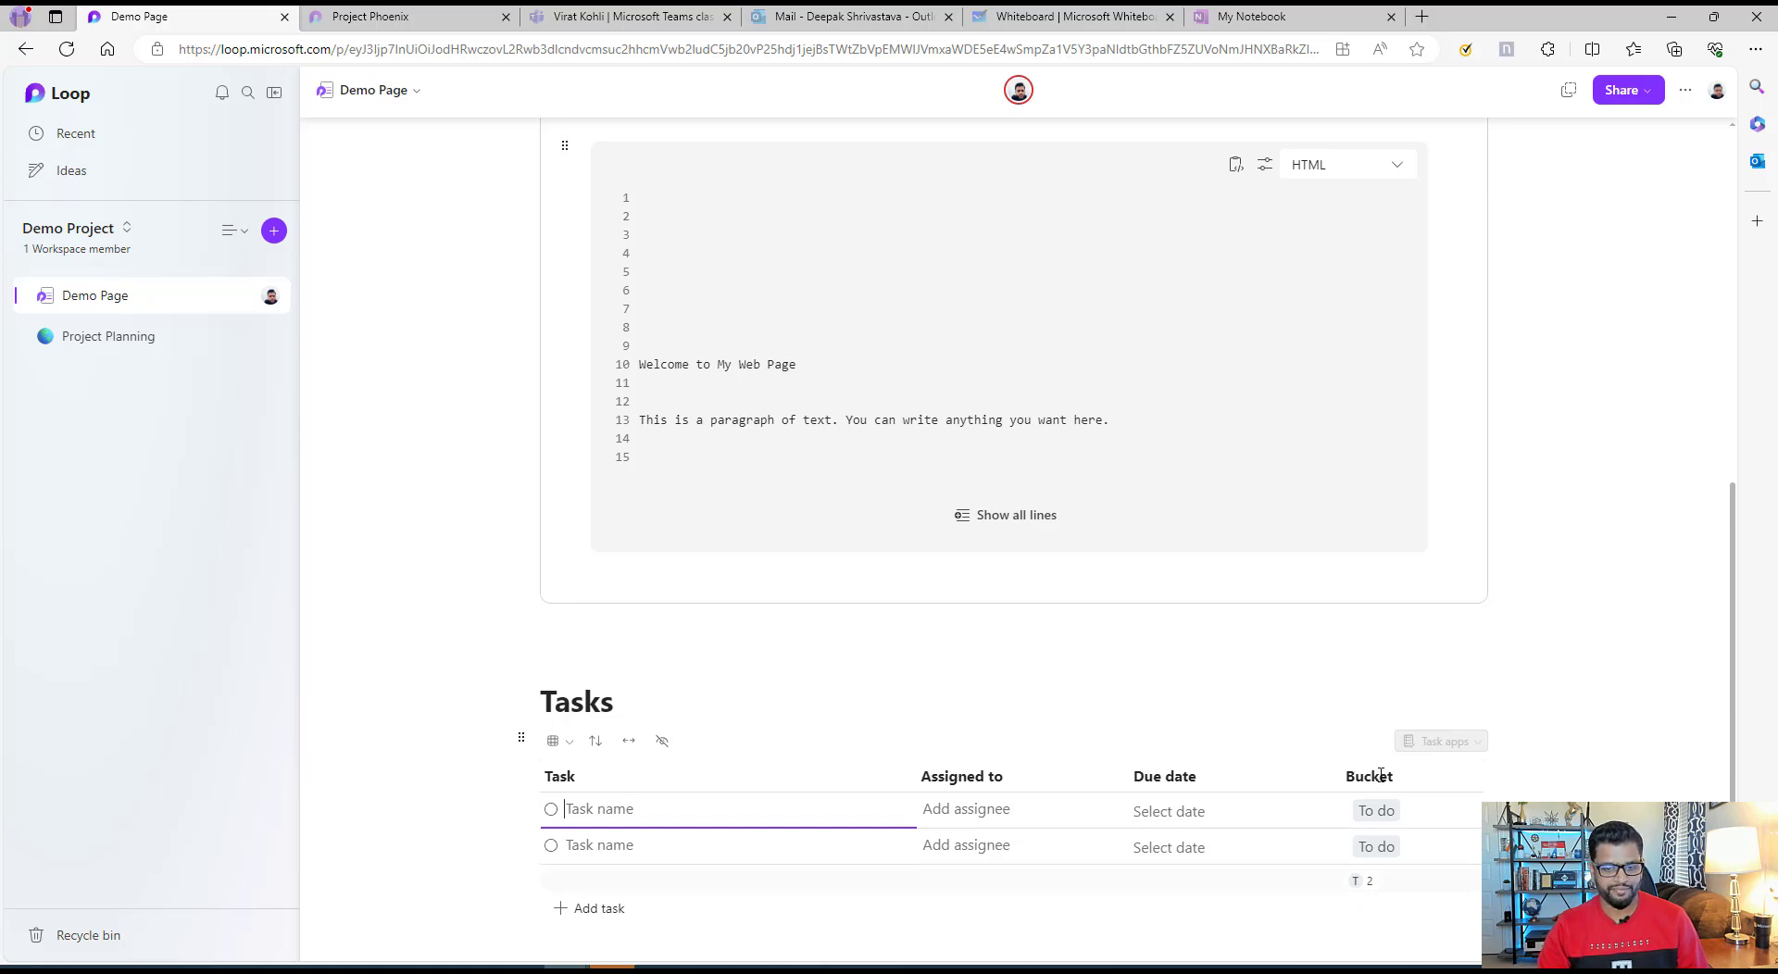
{"action": "type", "text": "Sample Task"}
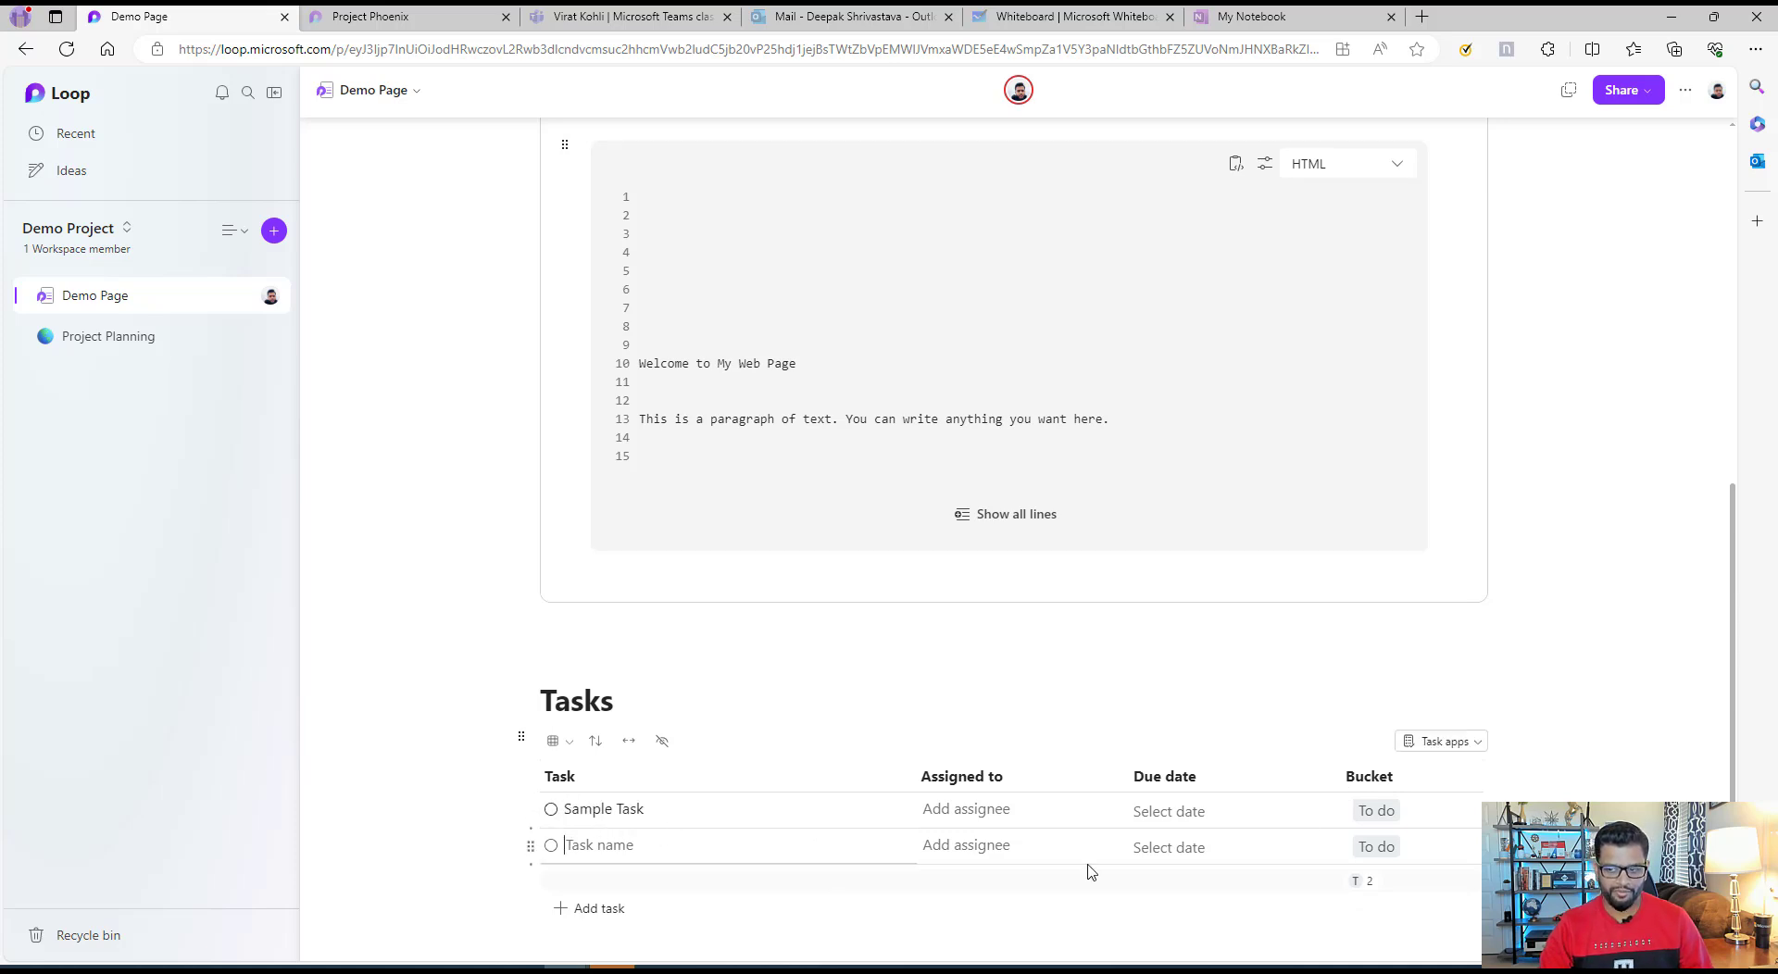
{"action": "left_click", "coordinate": [1430, 742]}
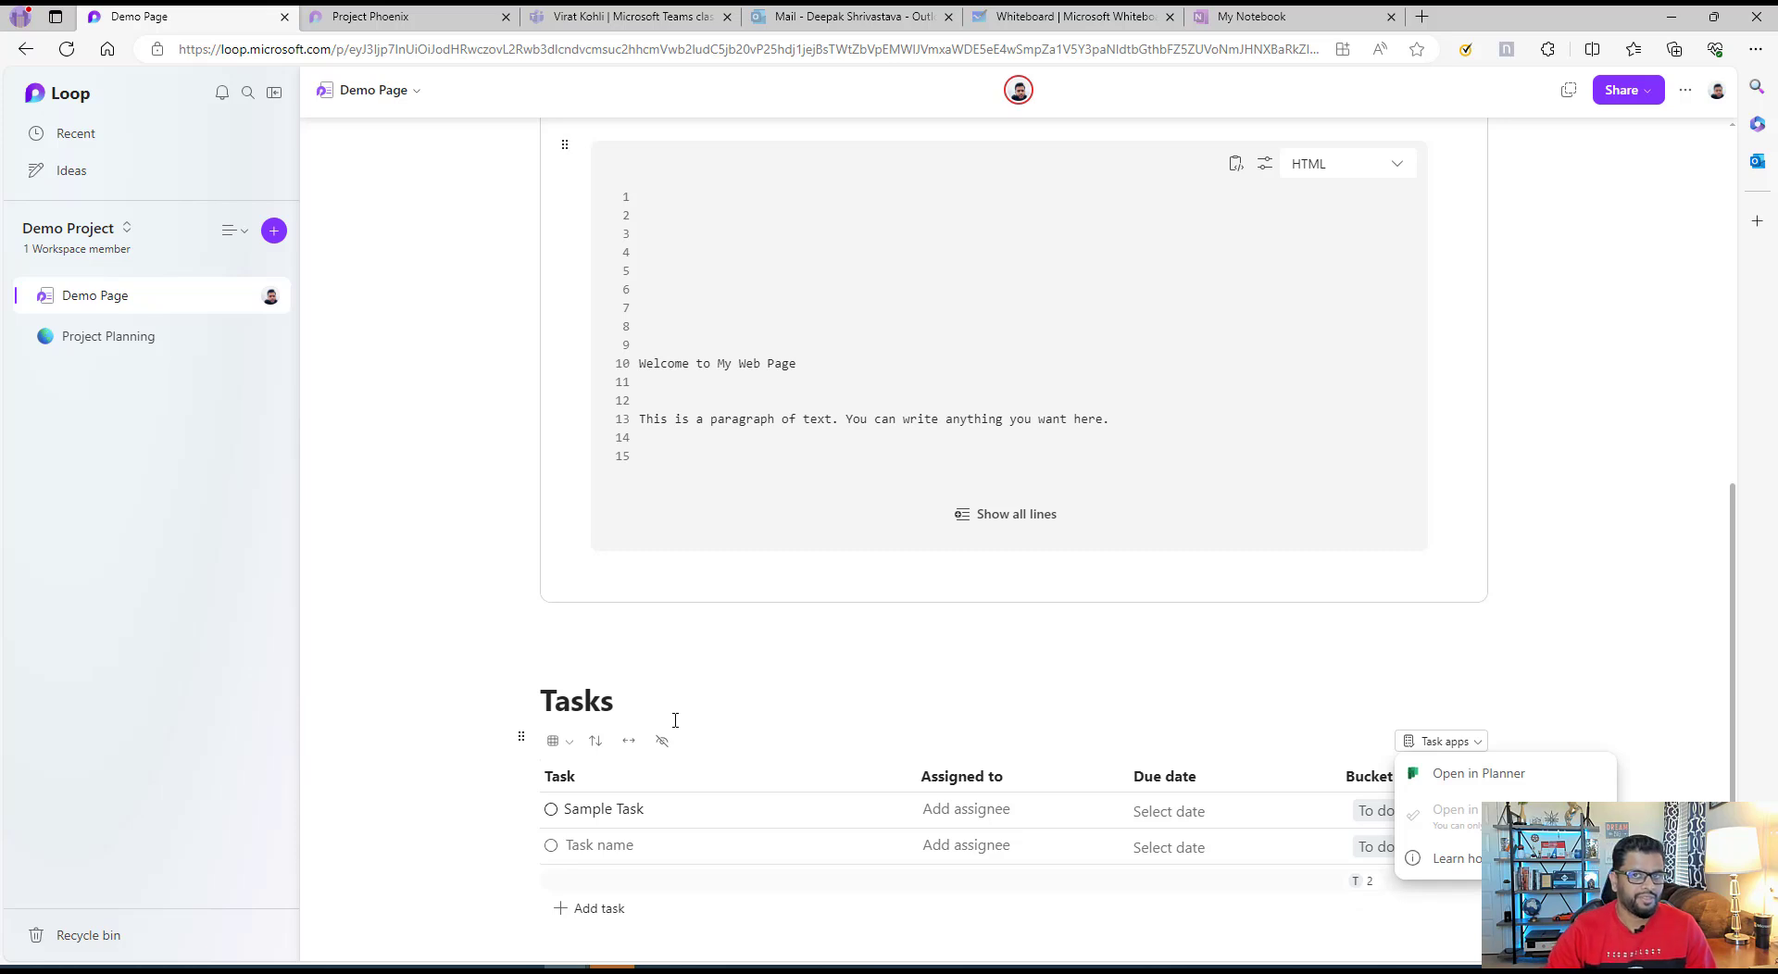
{"action": "left_click", "coordinate": [1479, 776]}
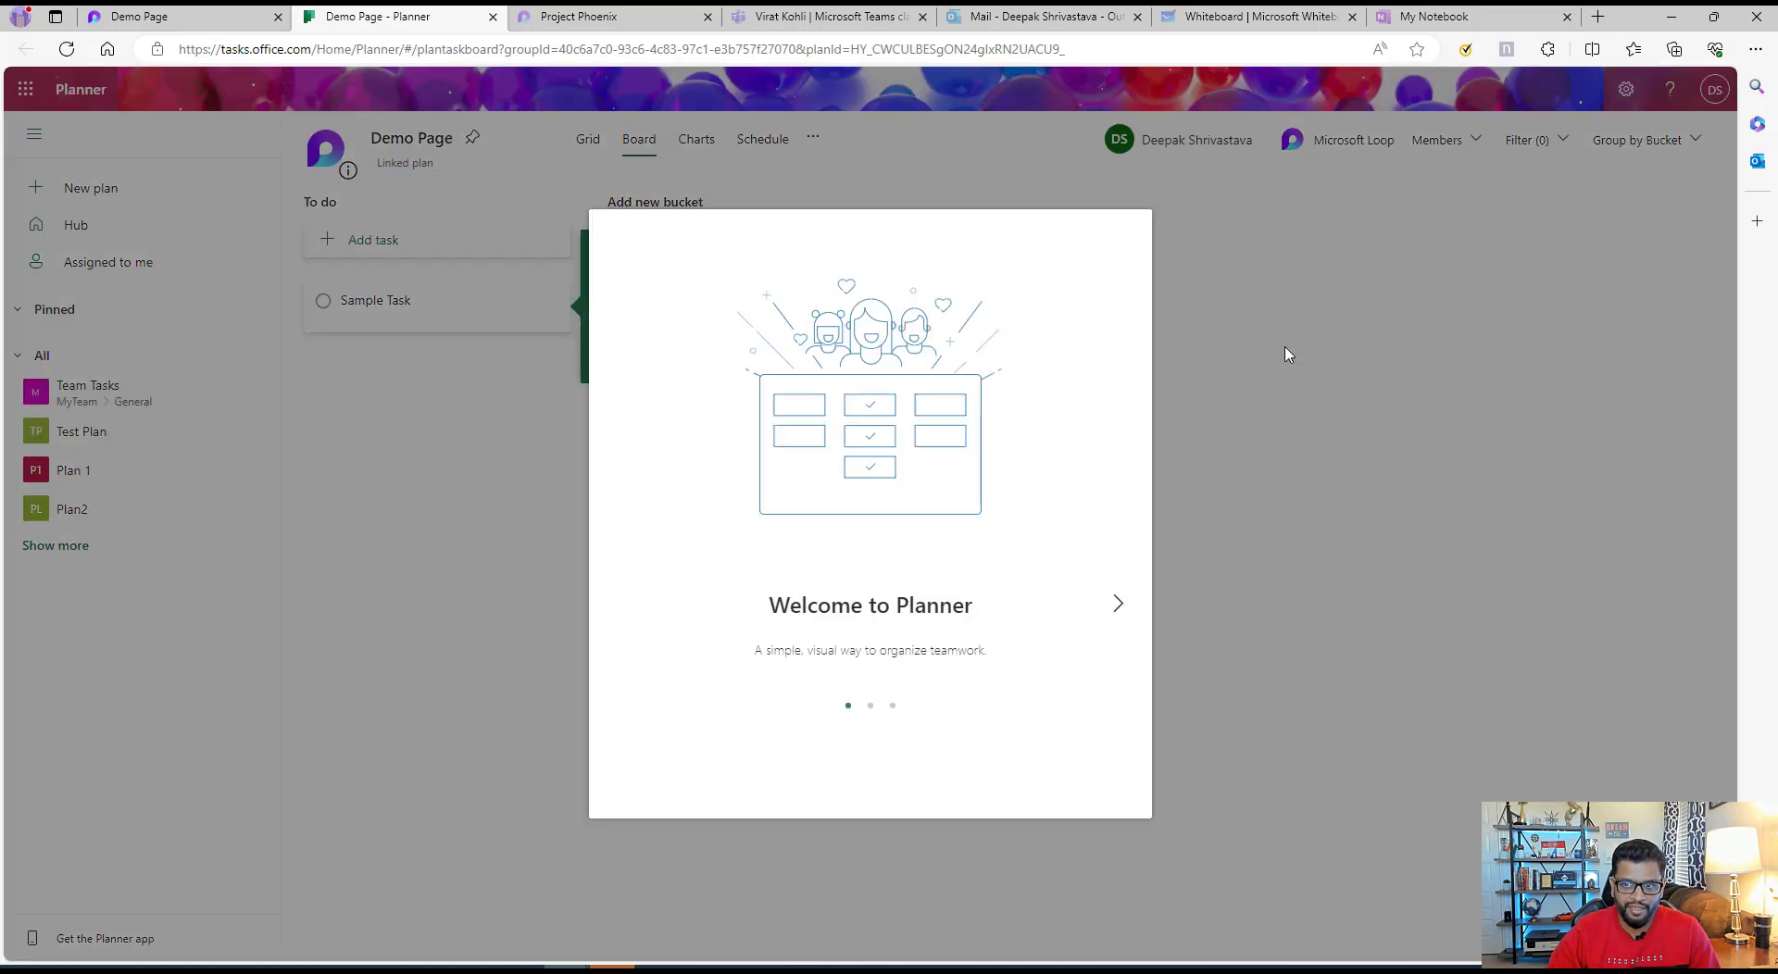
{"action": "left_click", "coordinate": [1117, 604]}
{"action": "left_click", "coordinate": [1119, 607]}
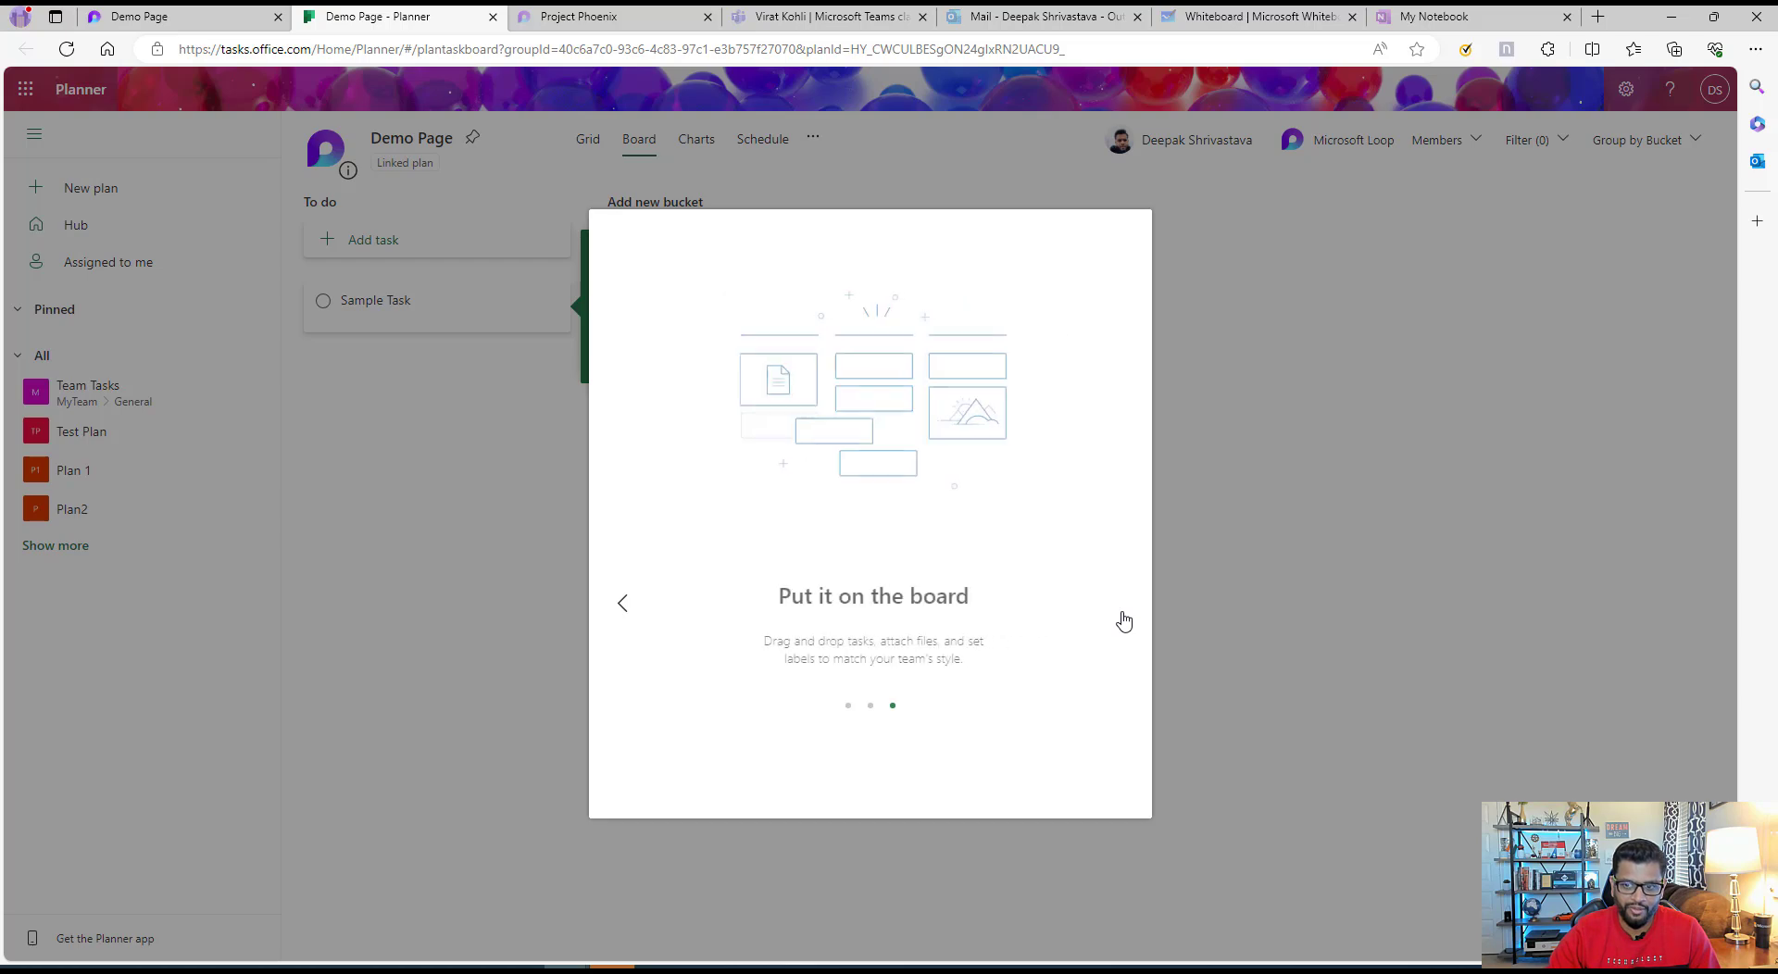
{"action": "left_click", "coordinate": [992, 796]}
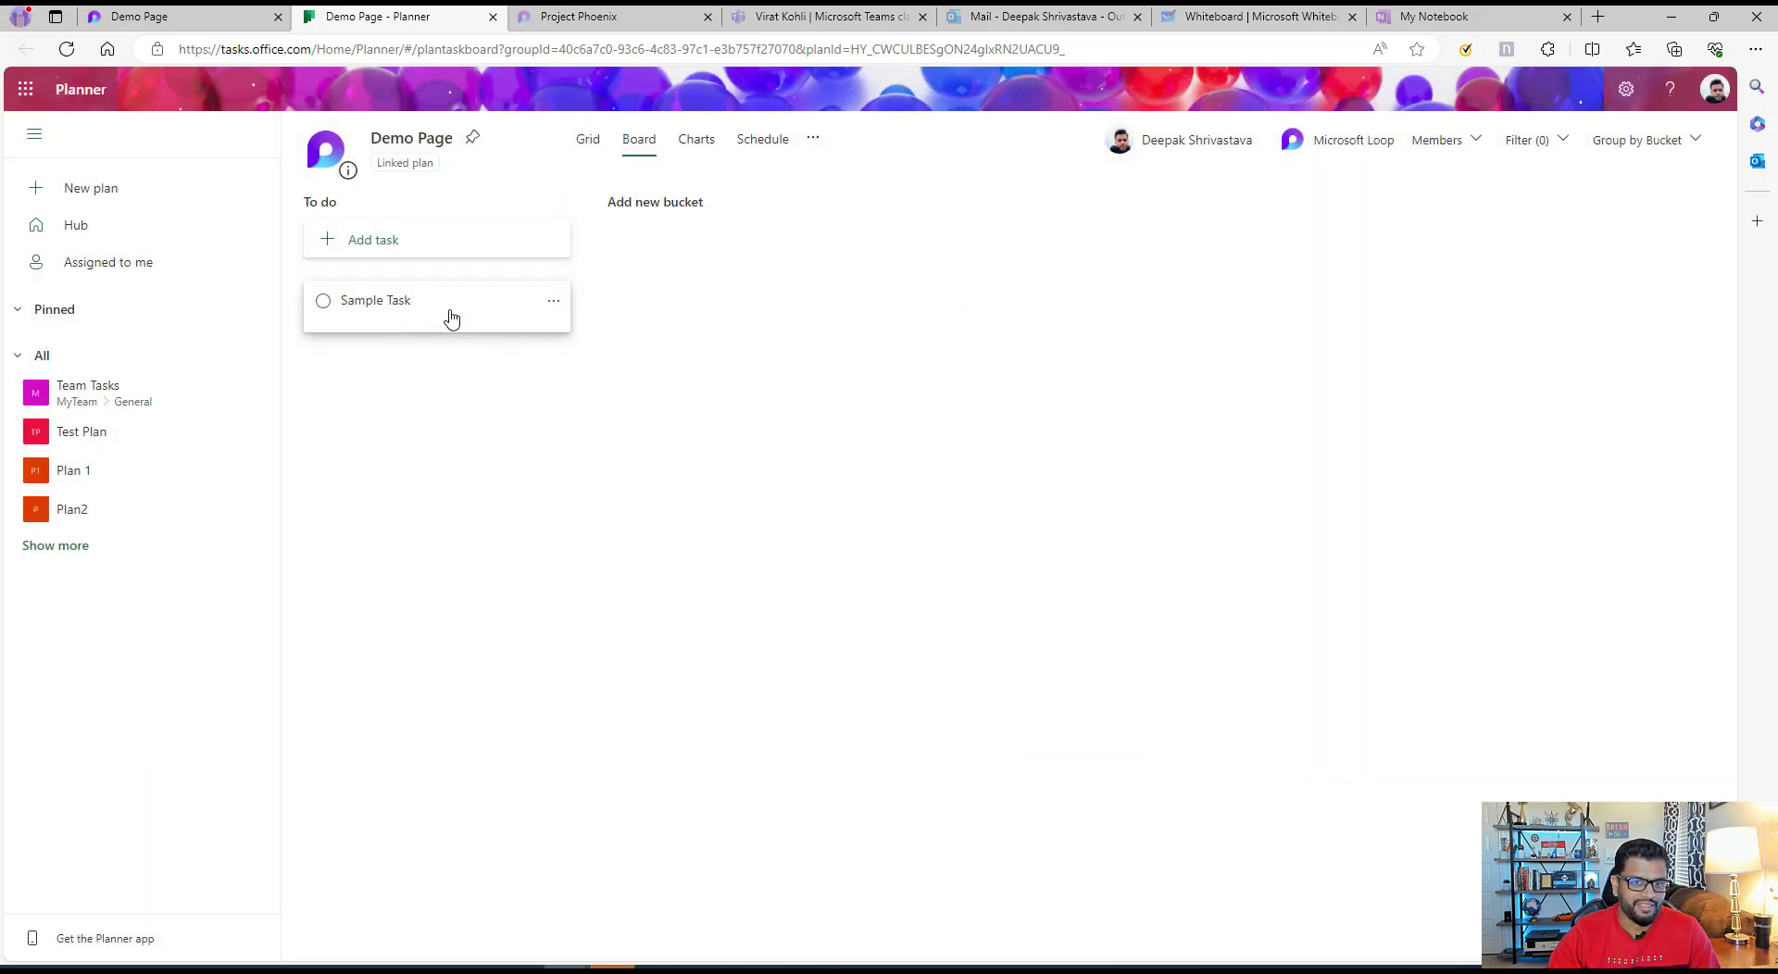
{"action": "left_click", "coordinate": [193, 16]}
{"action": "left_click", "coordinate": [1169, 810]}
{"action": "left_click", "coordinate": [1259, 648]}
{"action": "left_click", "coordinate": [337, 20]}
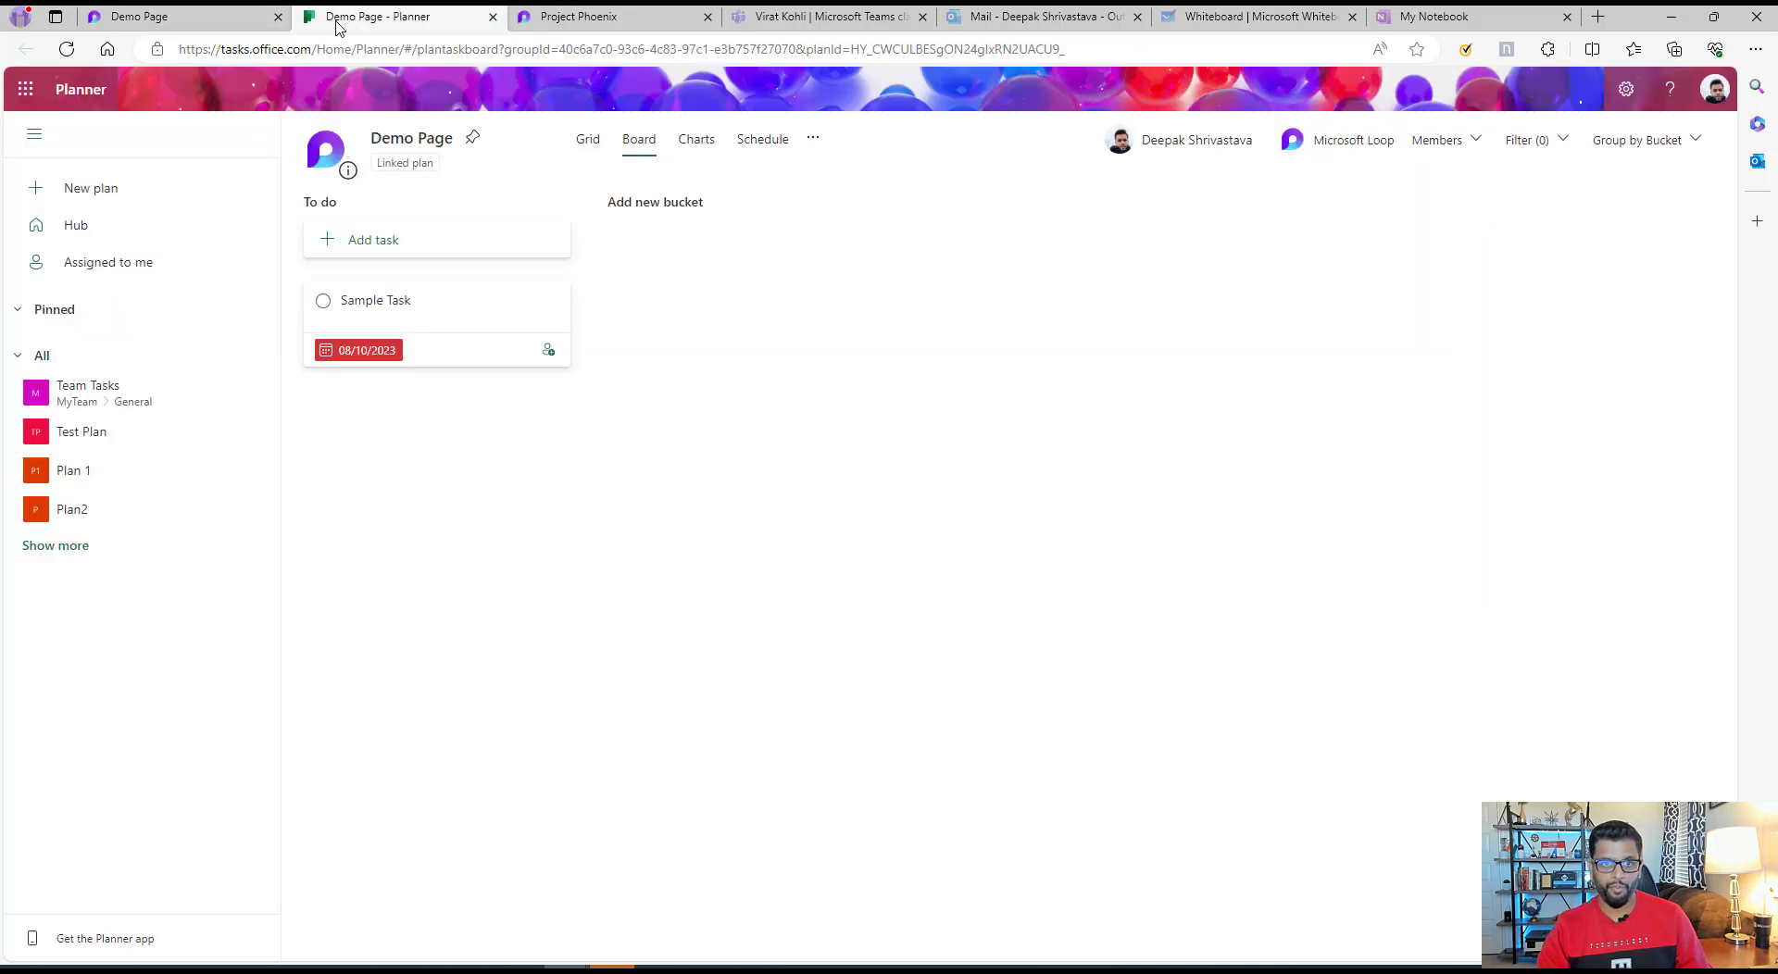
{"action": "left_click", "coordinate": [549, 350]}
{"action": "left_click", "coordinate": [425, 468]}
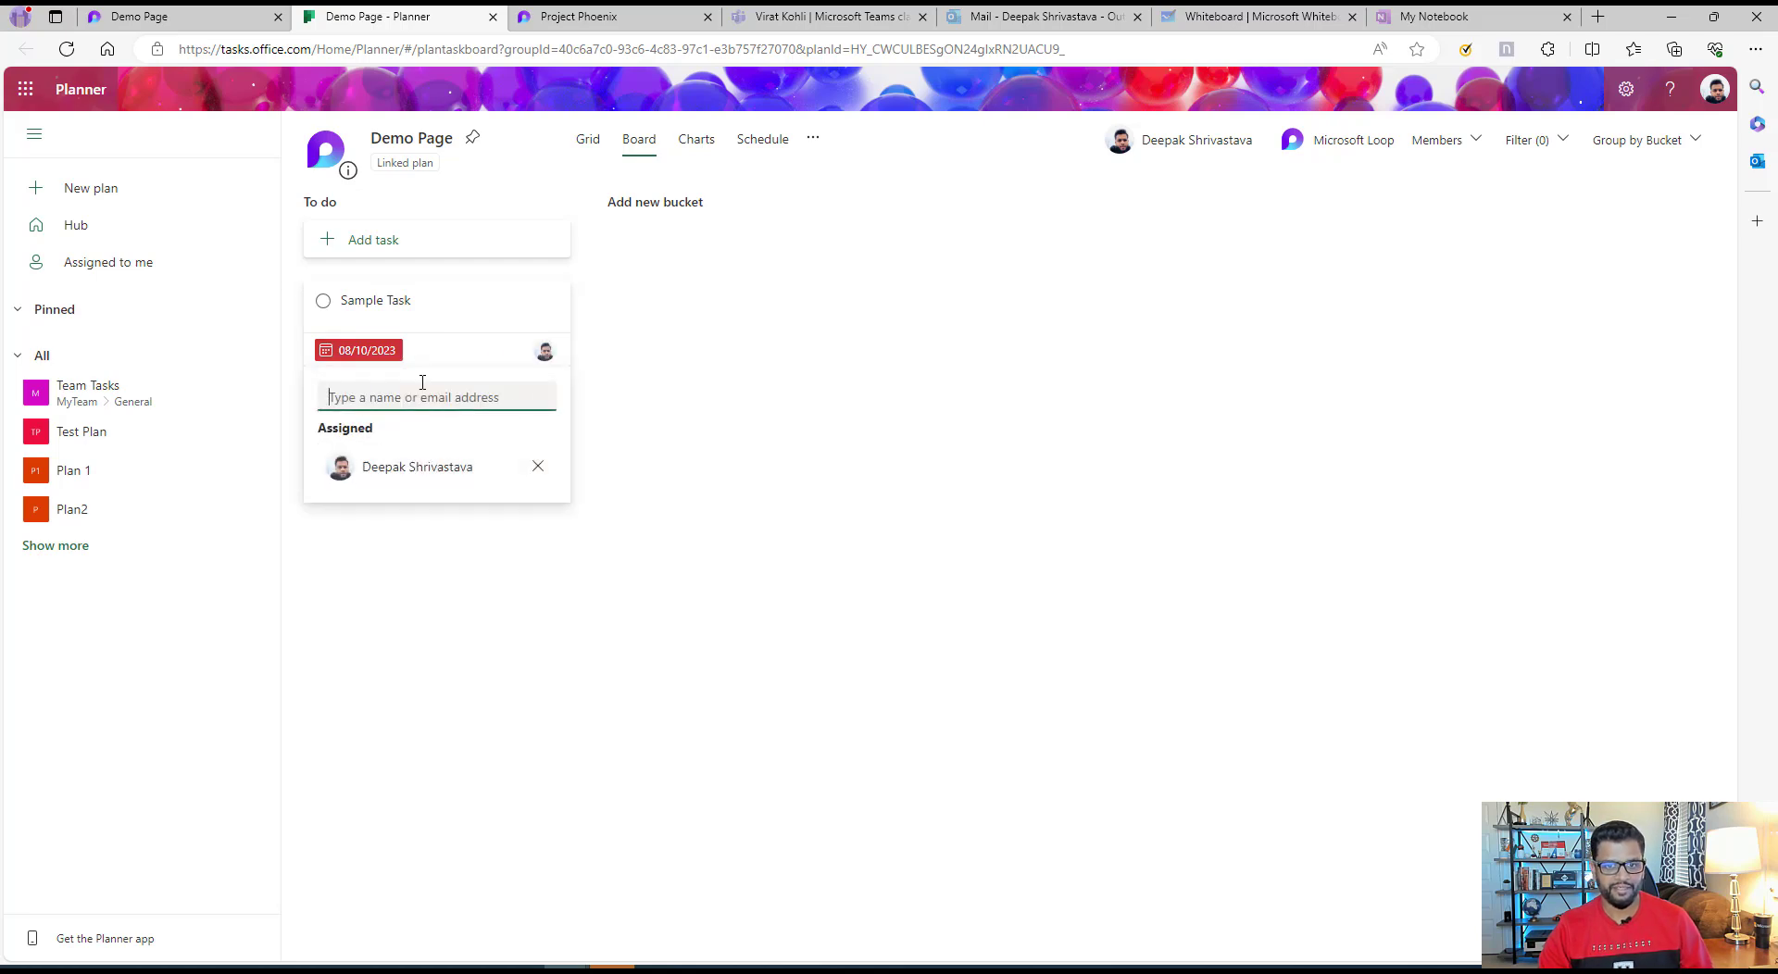
{"action": "key", "text": "ctrl+shift+Tab"}
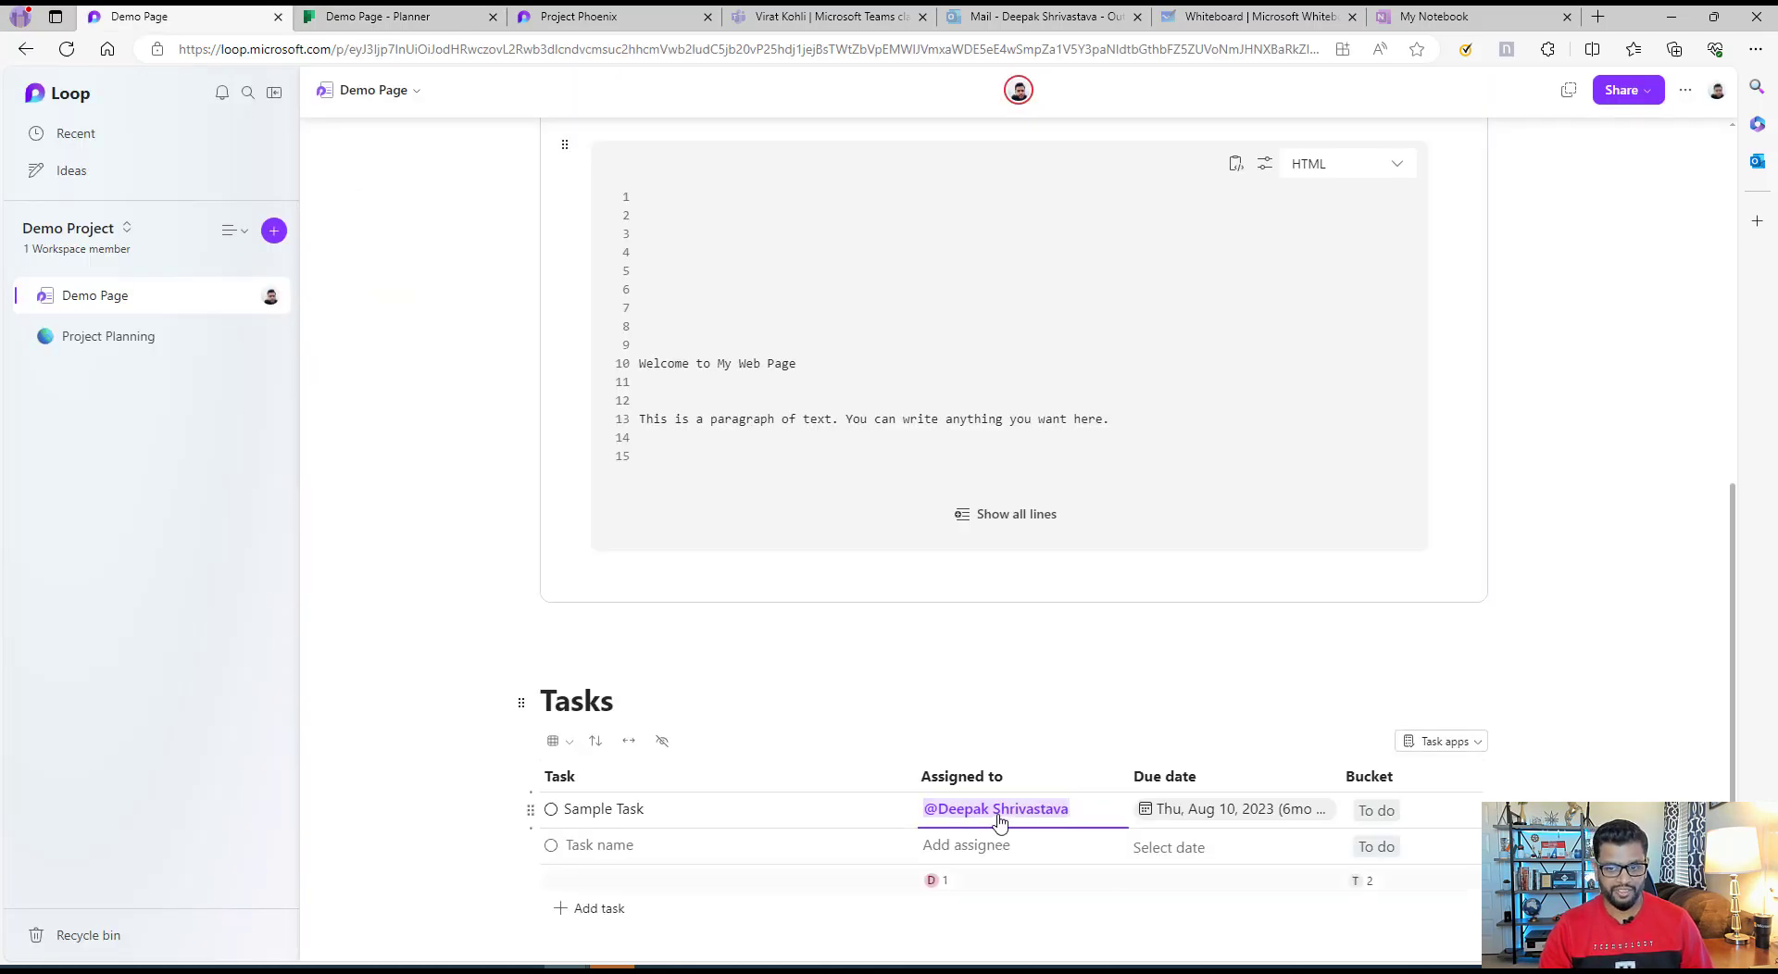
{"action": "left_click", "coordinate": [408, 17]}
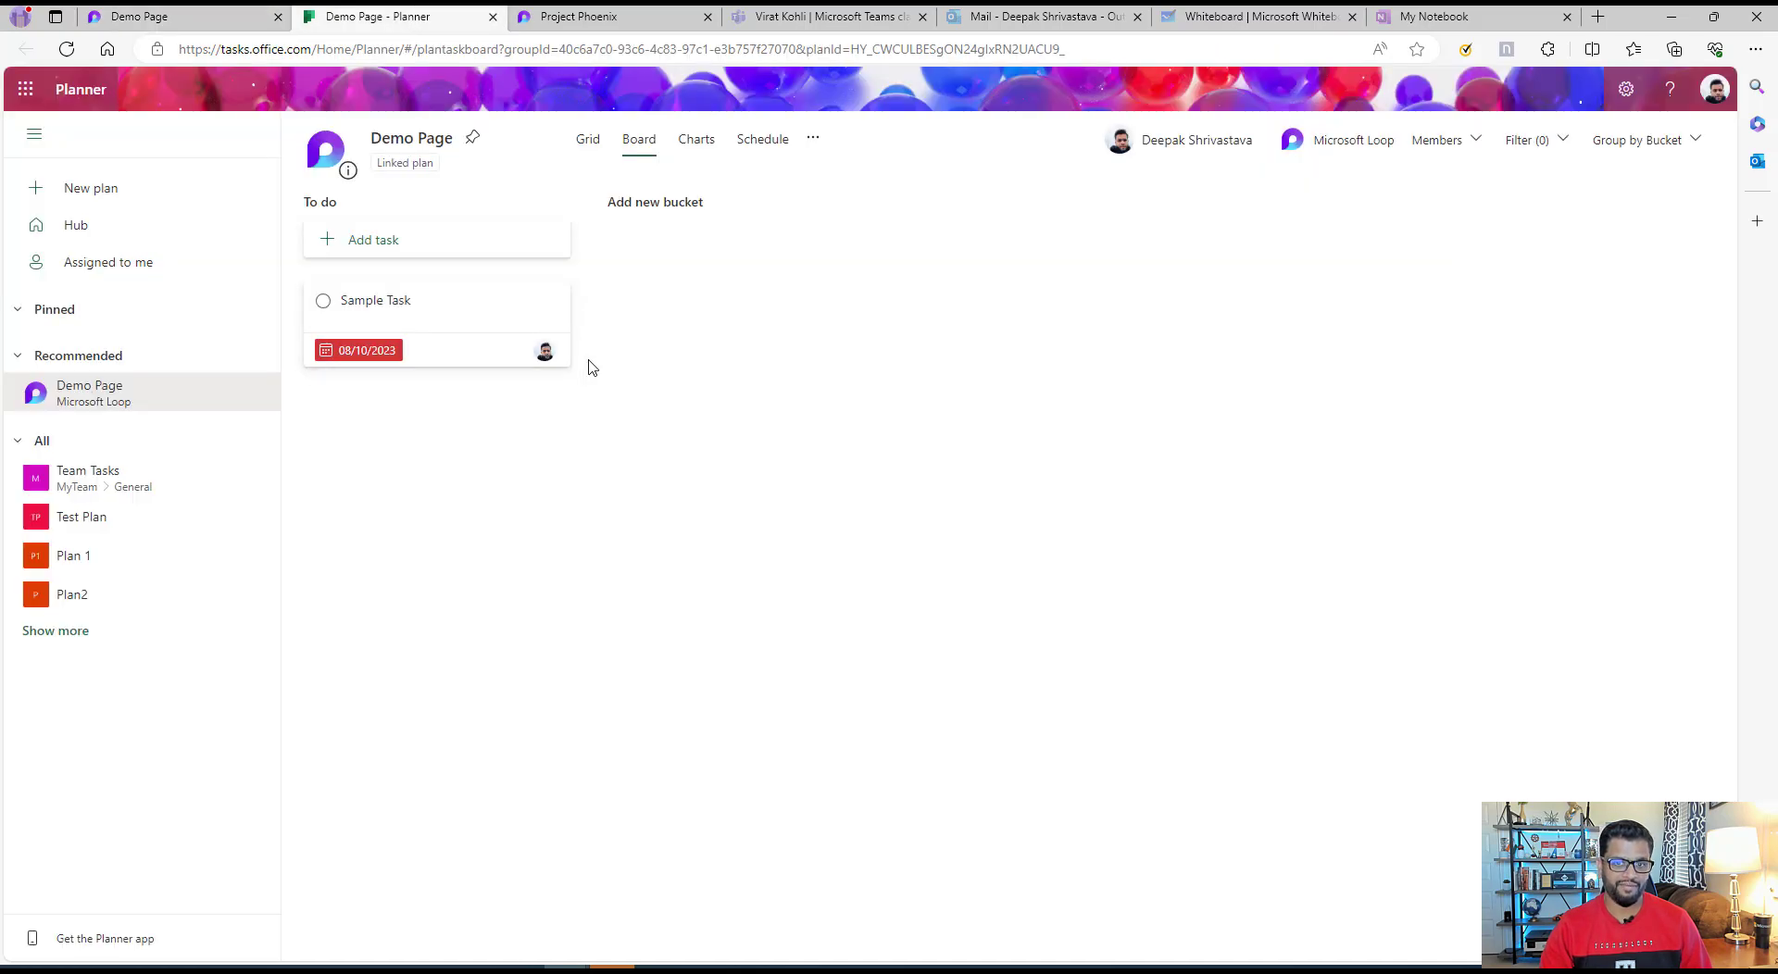
{"action": "left_click", "coordinate": [139, 17]}
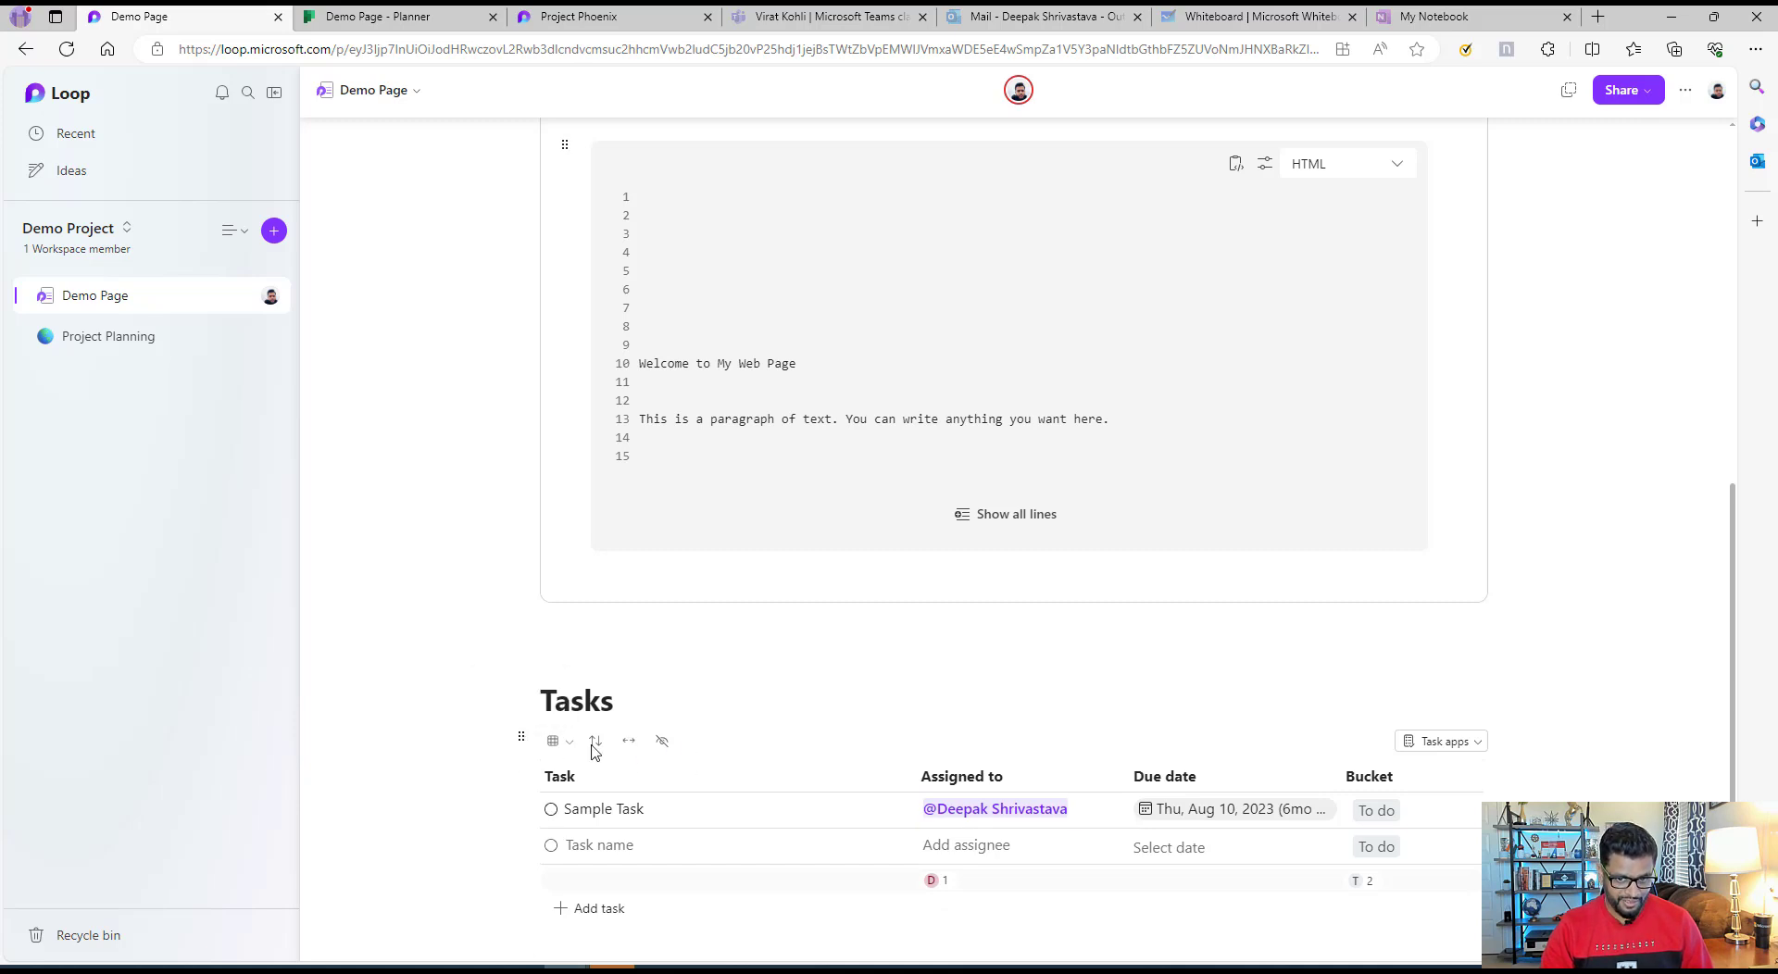
- Turn the Tasks table into a Loop component and paste it into Document.docx in Word
{"action": "left_click", "coordinate": [521, 737]}
{"action": "left_click", "coordinate": [603, 773]}
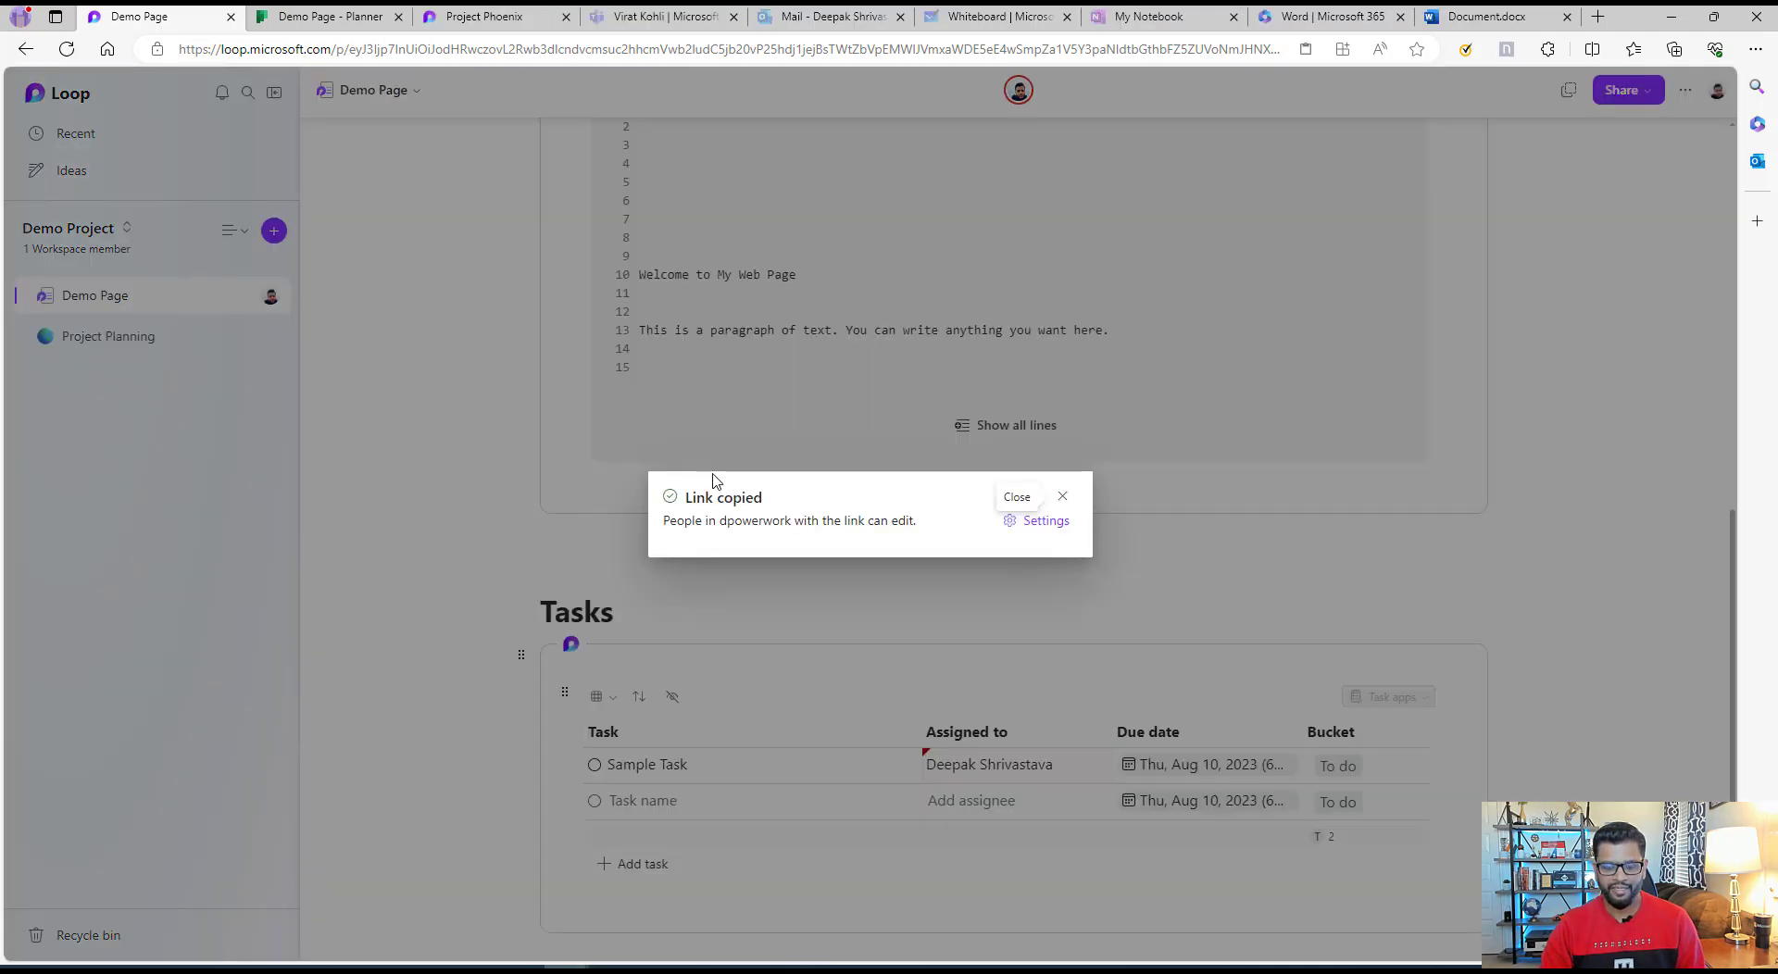
{"action": "left_click", "coordinate": [1478, 13]}
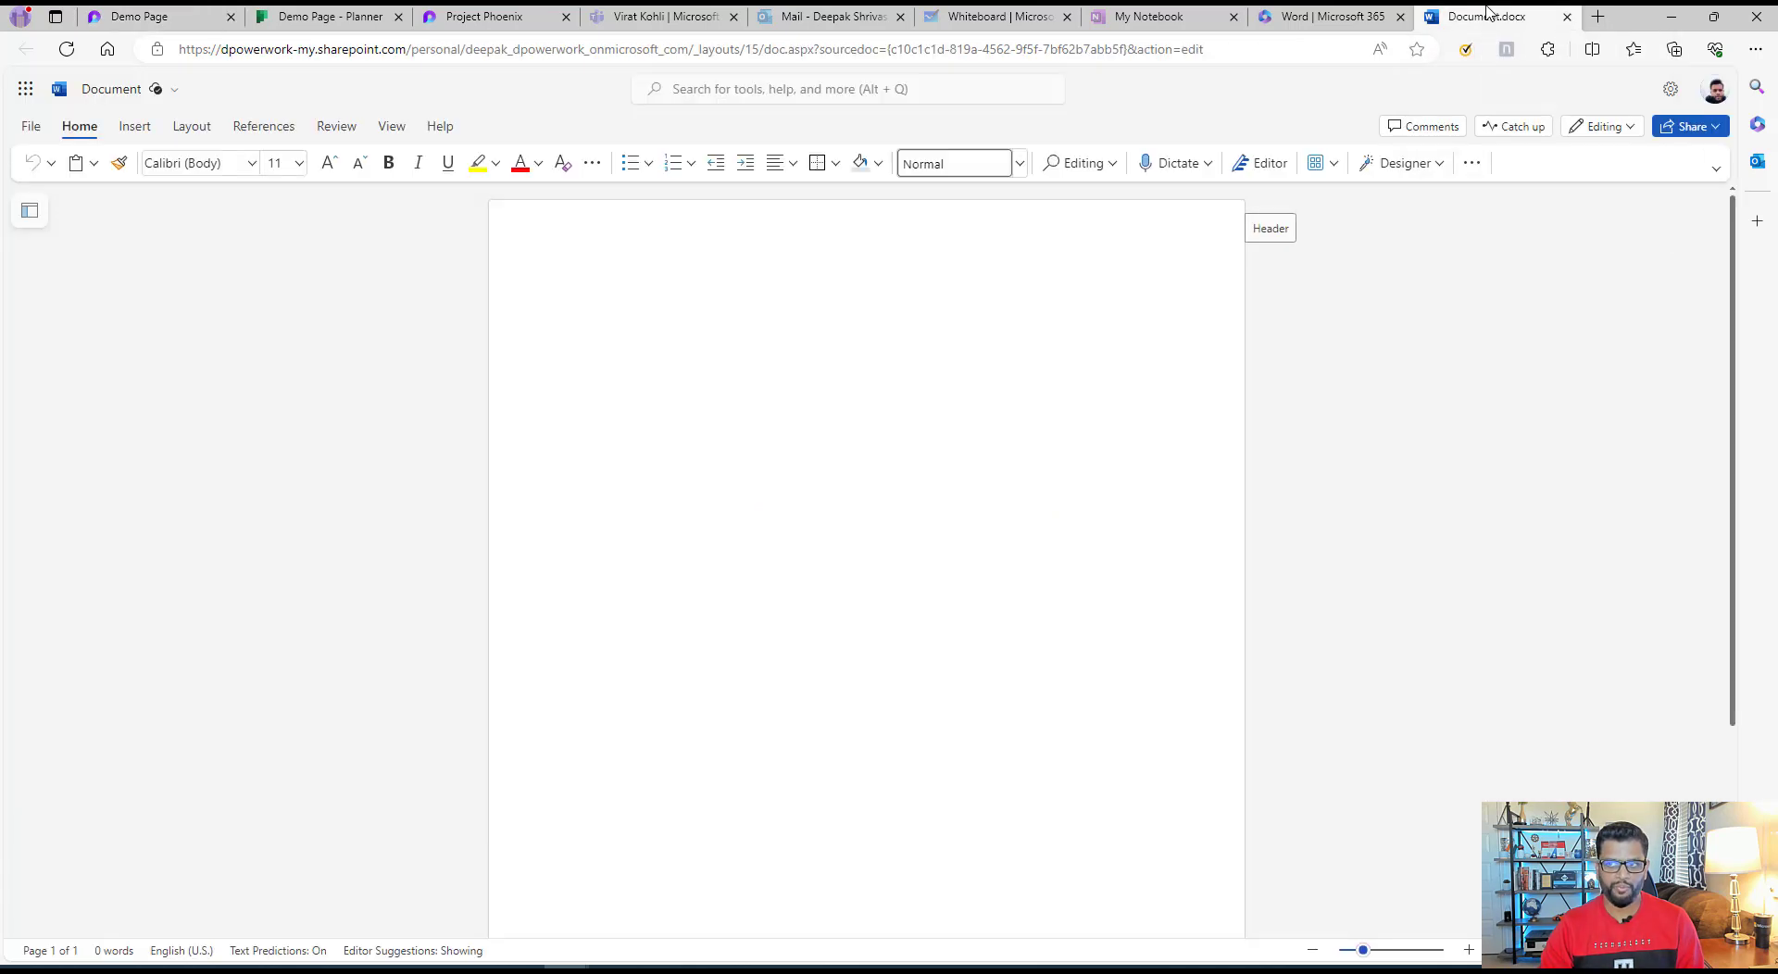
{"action": "key", "text": "alt+grave"}
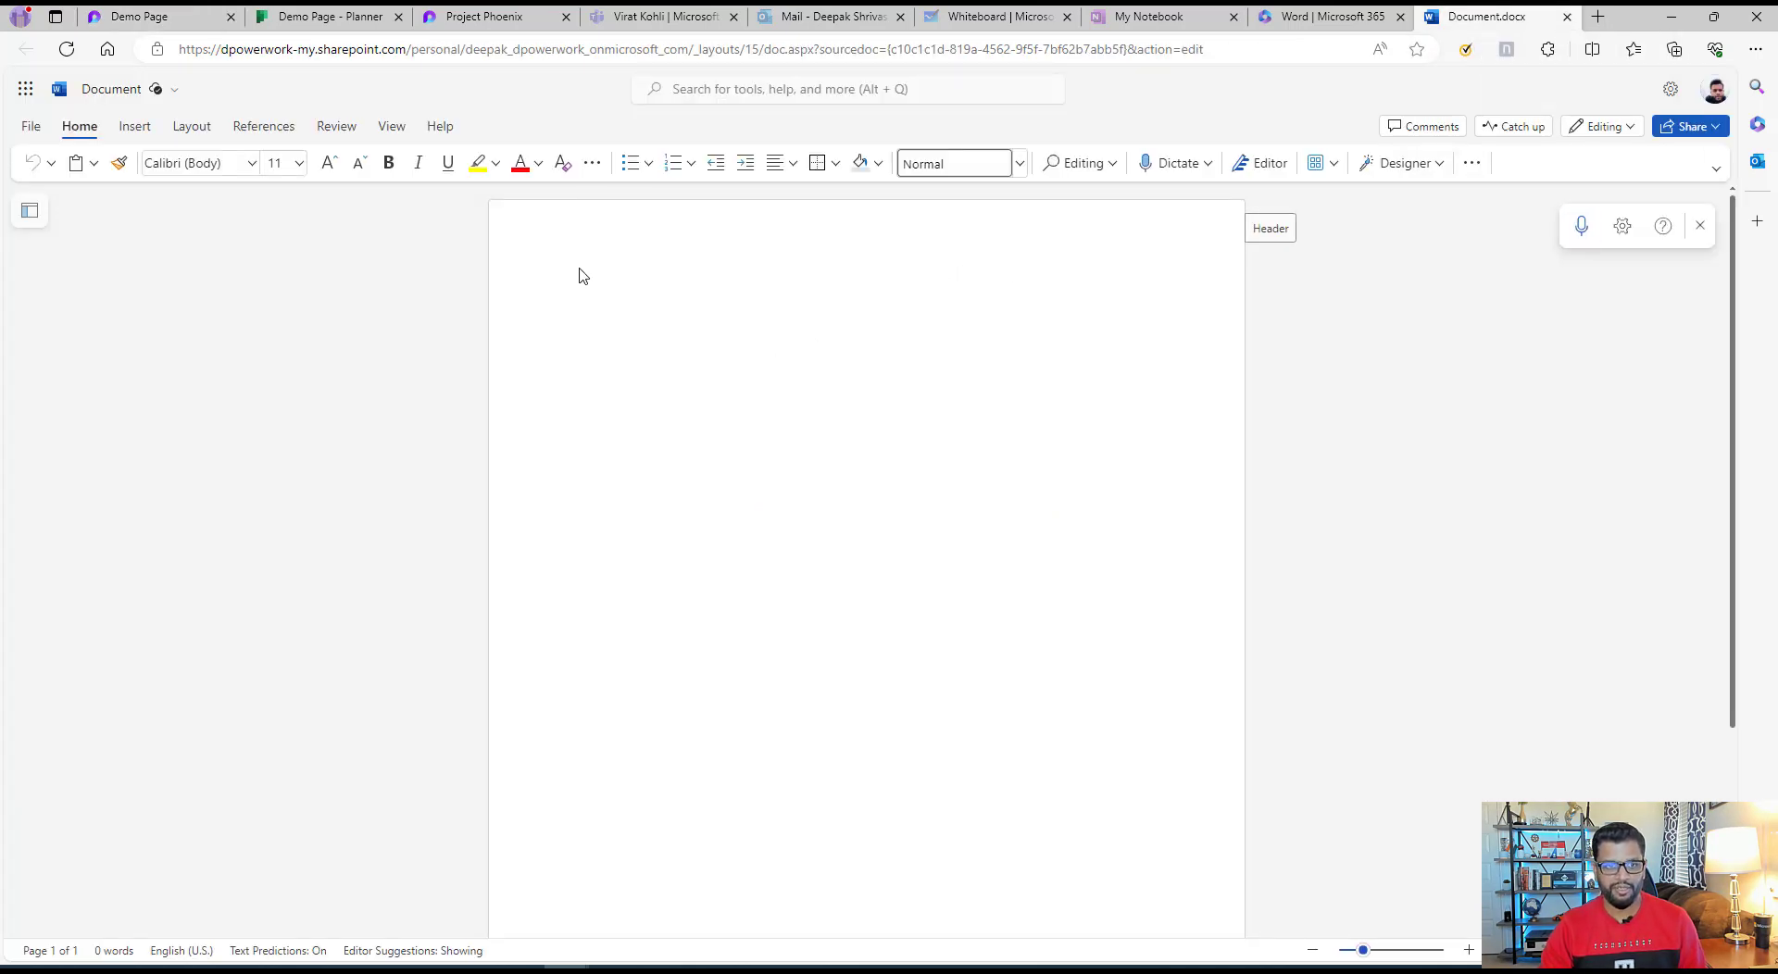
{"action": "key", "text": "ctrl+v"}
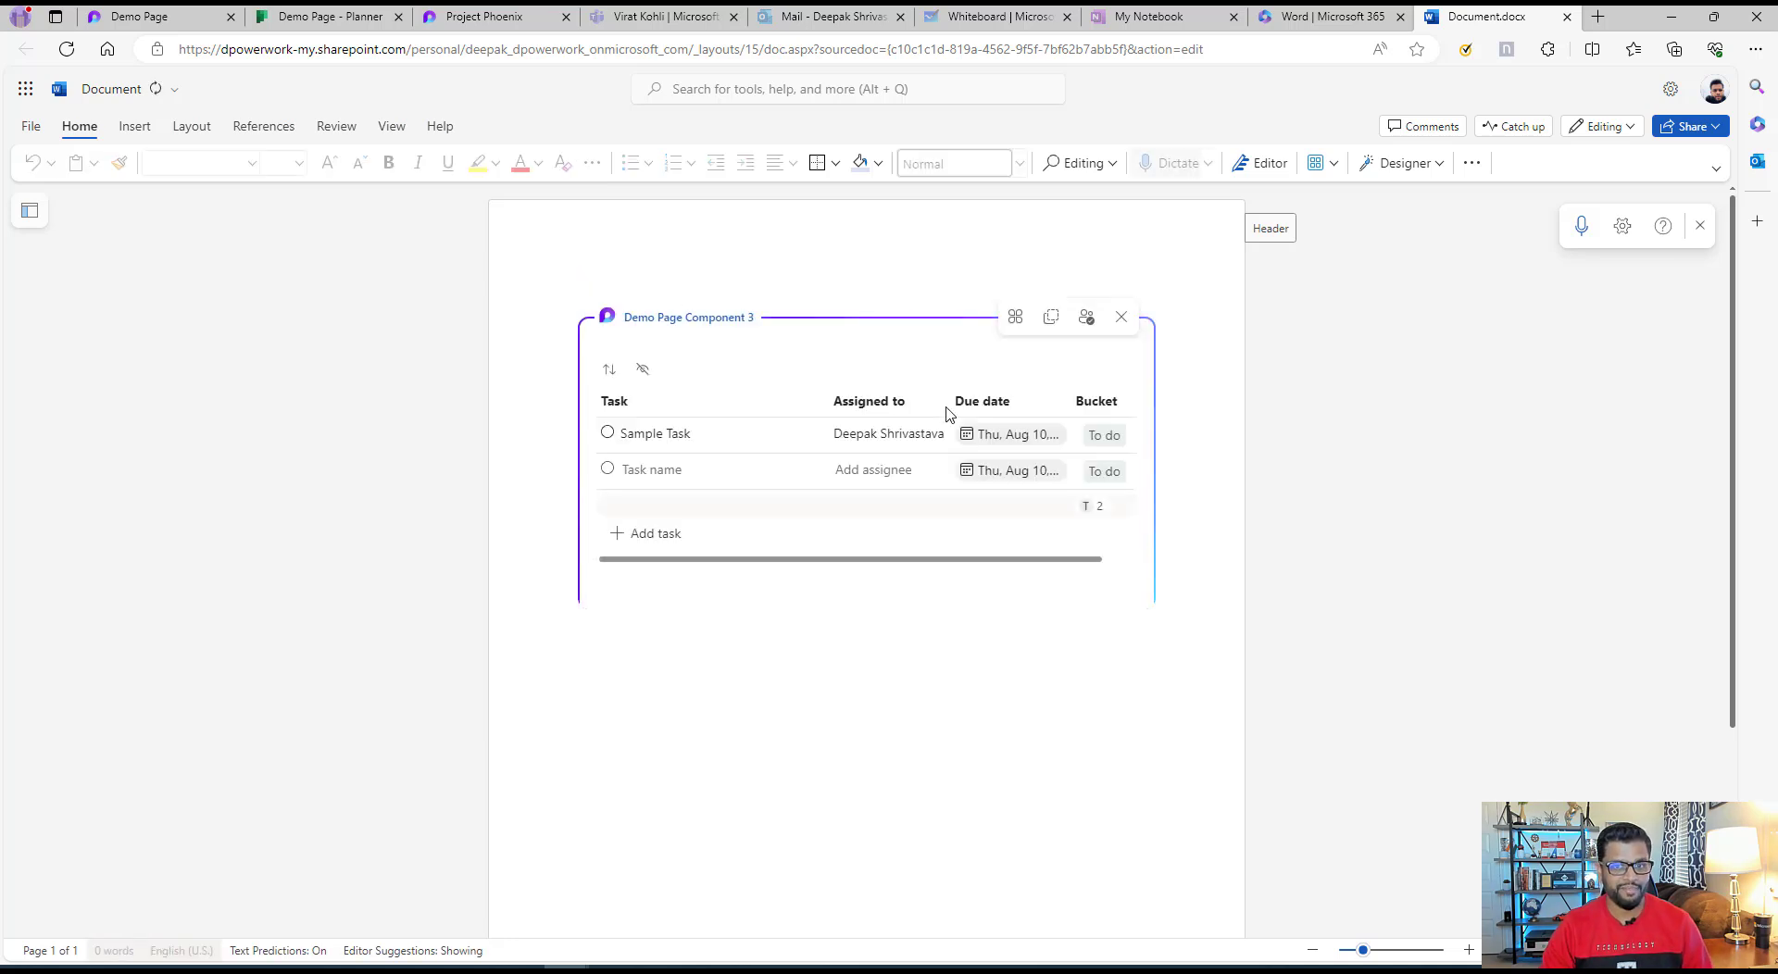
{"action": "left_click", "coordinate": [1100, 773]}
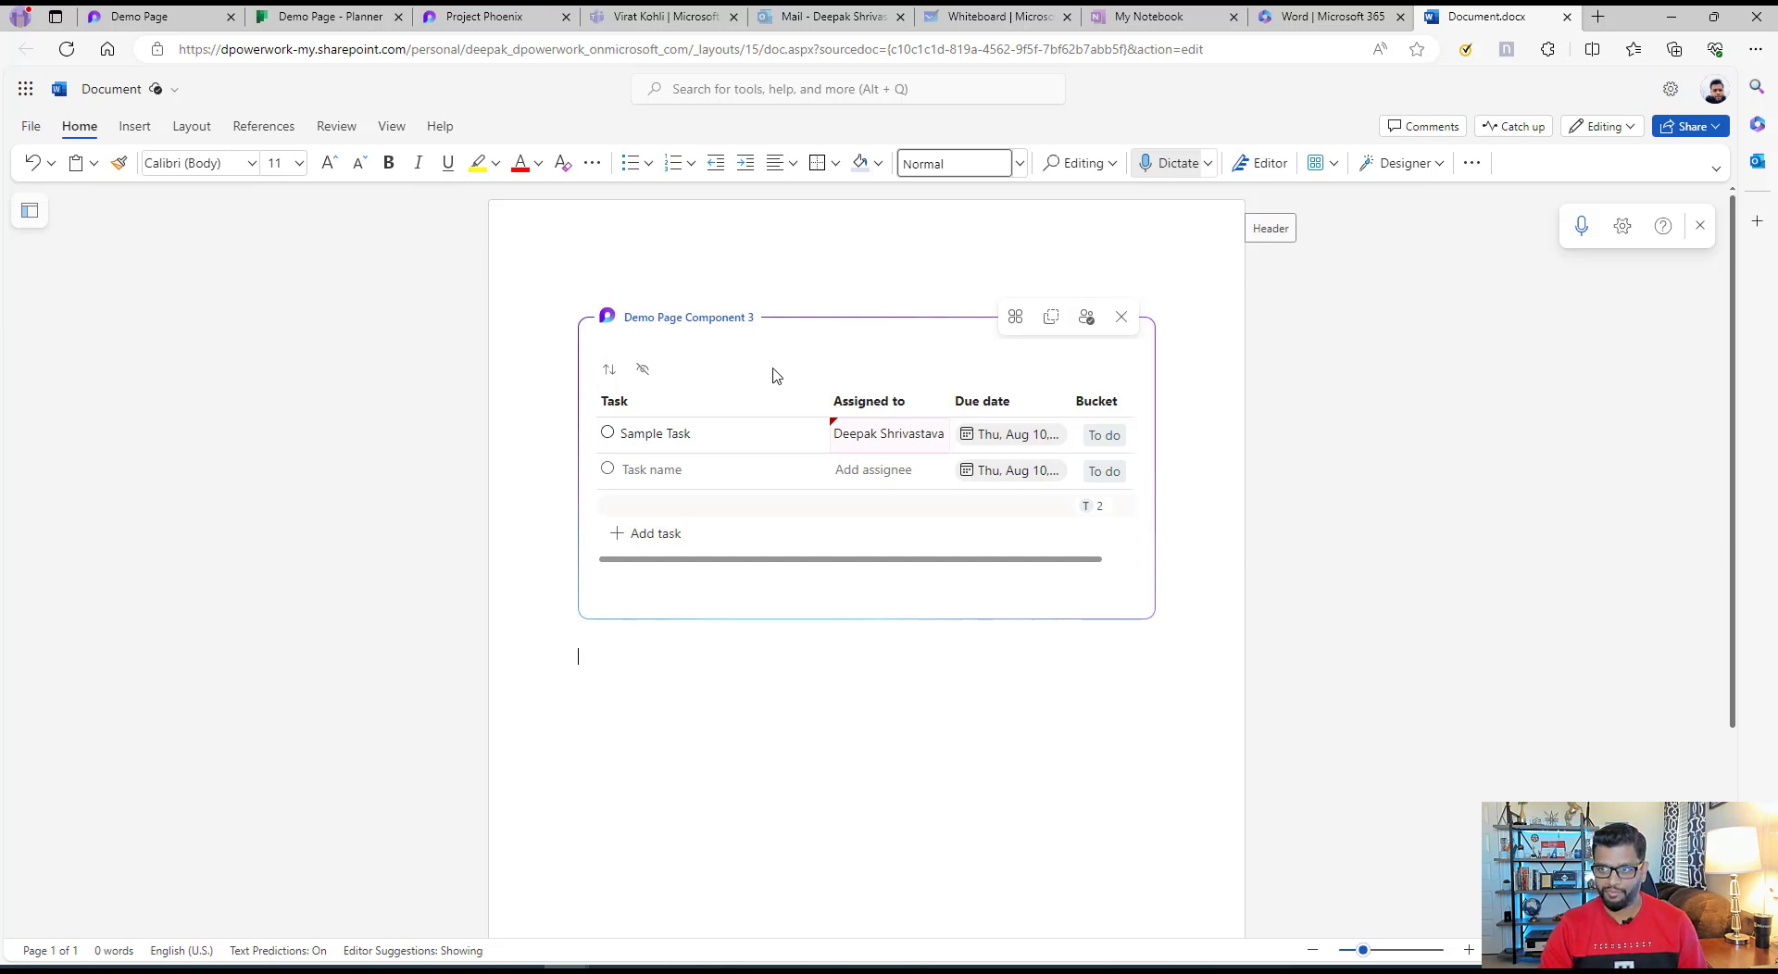
- Add 'Doc Task' due Wed, Aug 23 in Word, then check it synced in Loop
{"action": "left_click", "coordinate": [704, 476]}
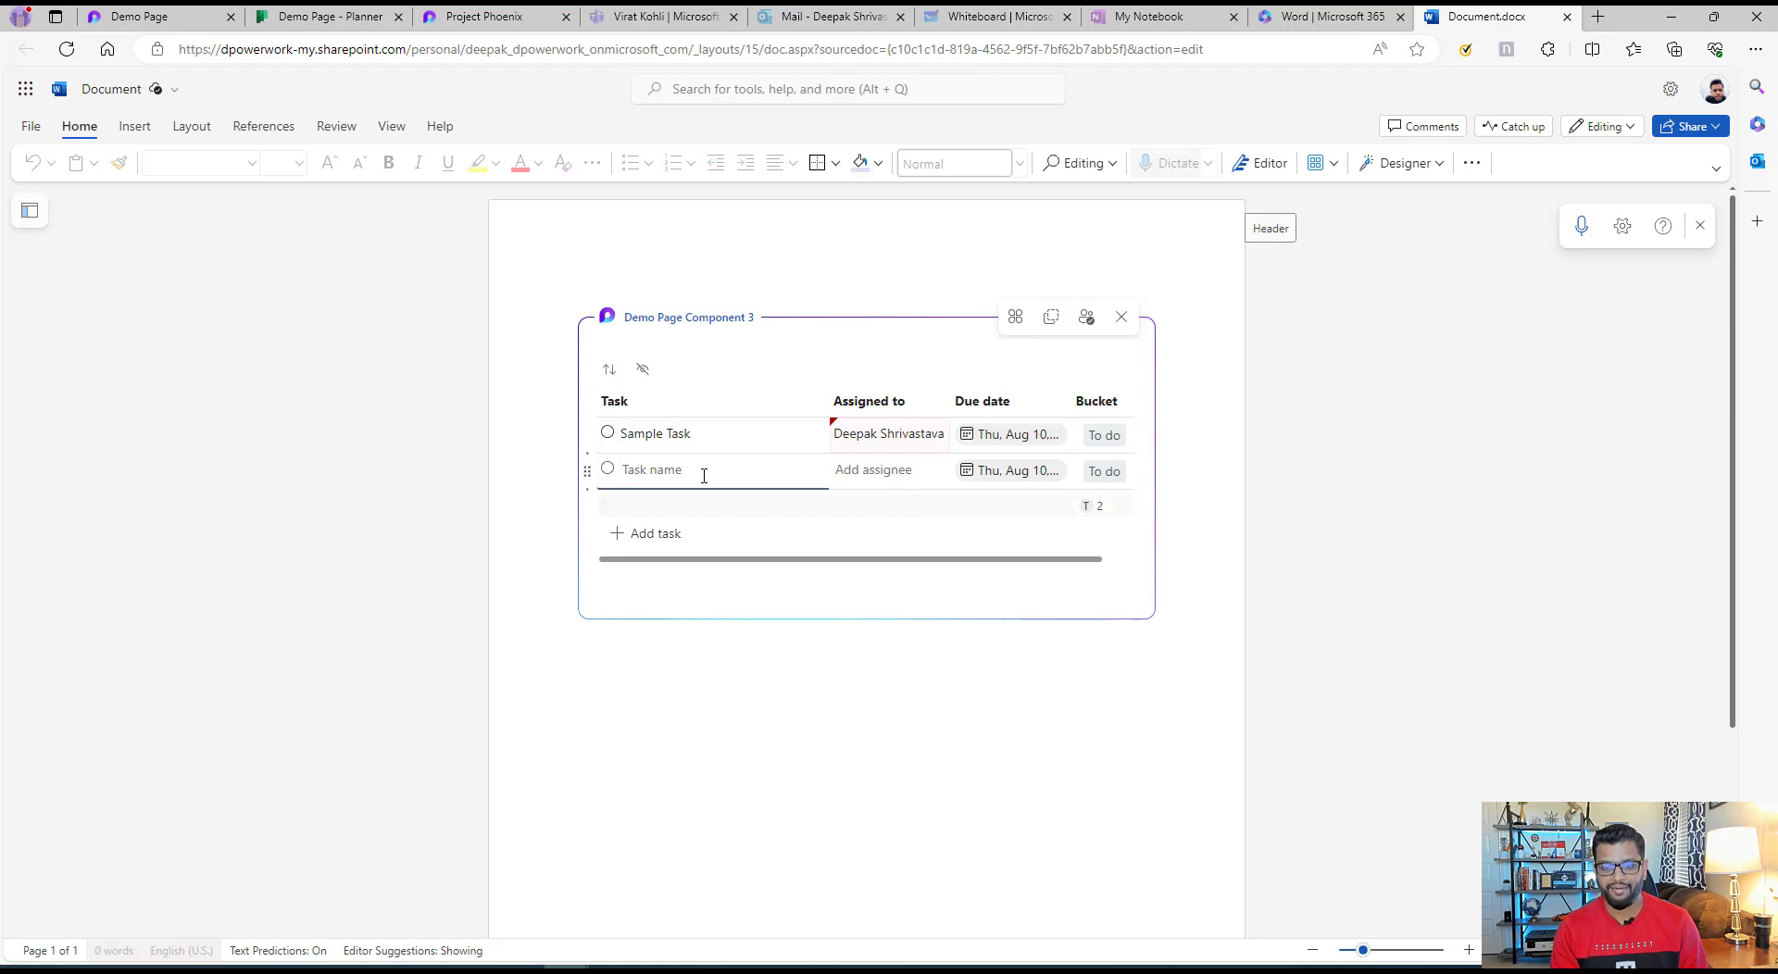
{"action": "type", "text": "Doc Task"}
{"action": "left_click", "coordinate": [1017, 470]}
{"action": "left_click", "coordinate": [844, 525]}
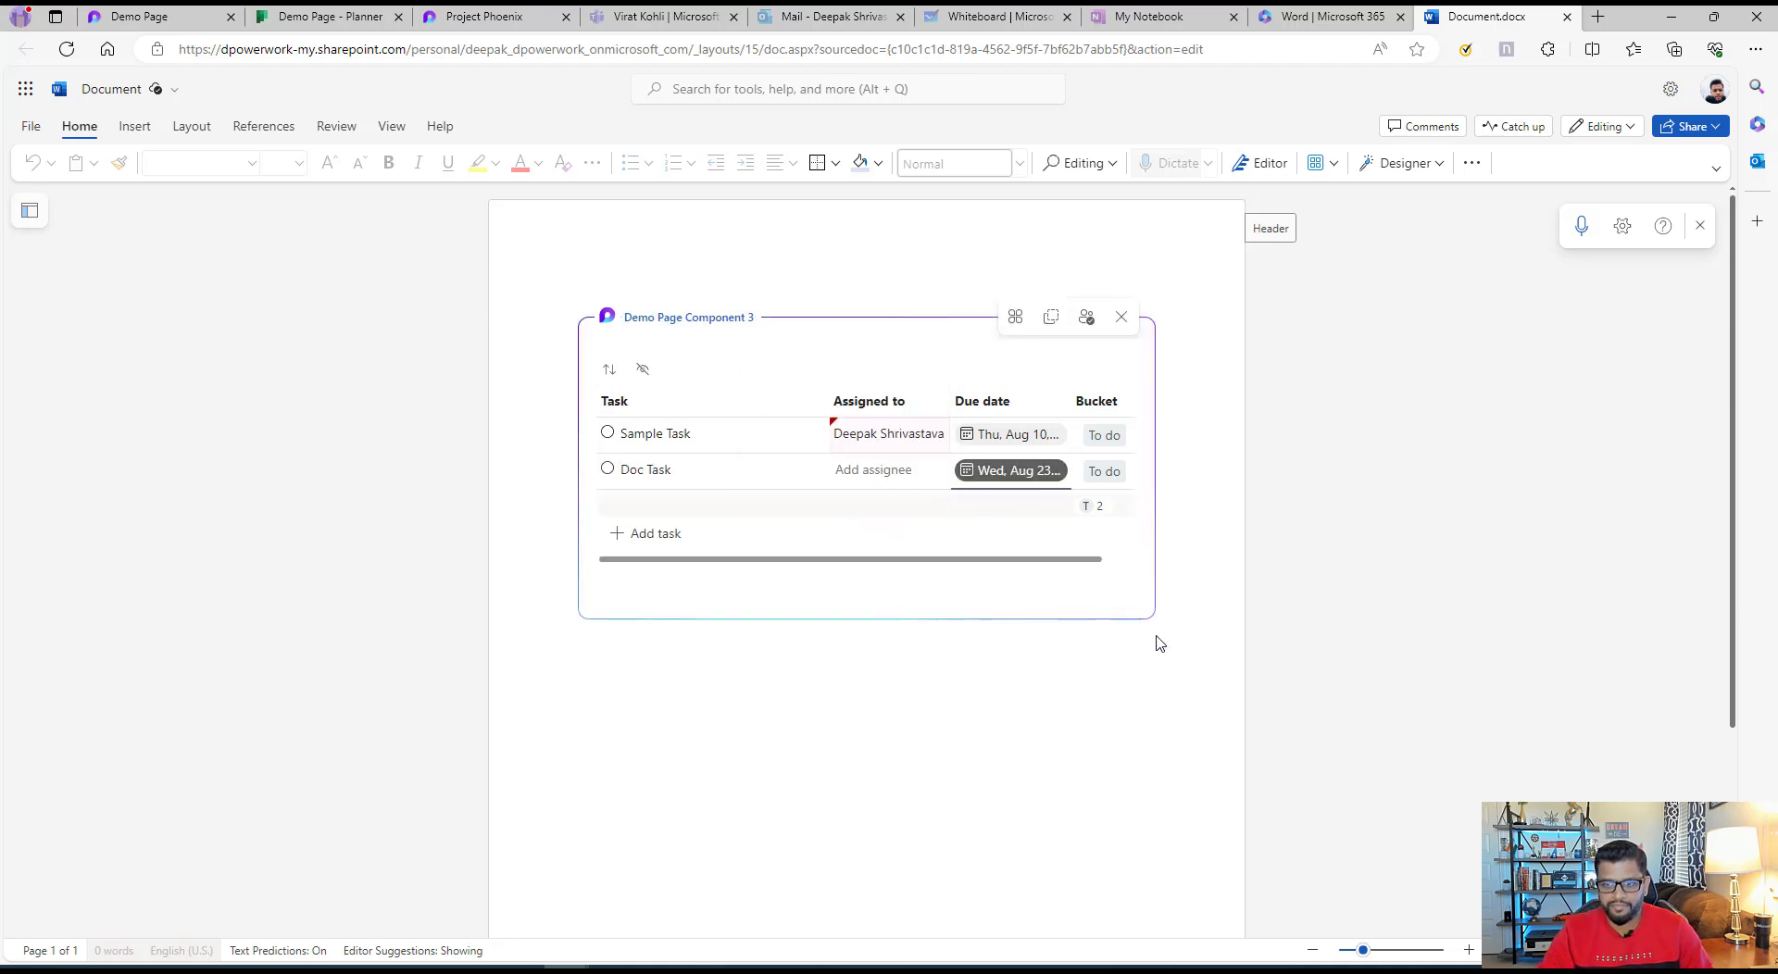
{"action": "key", "text": "ctrl+Tab"}
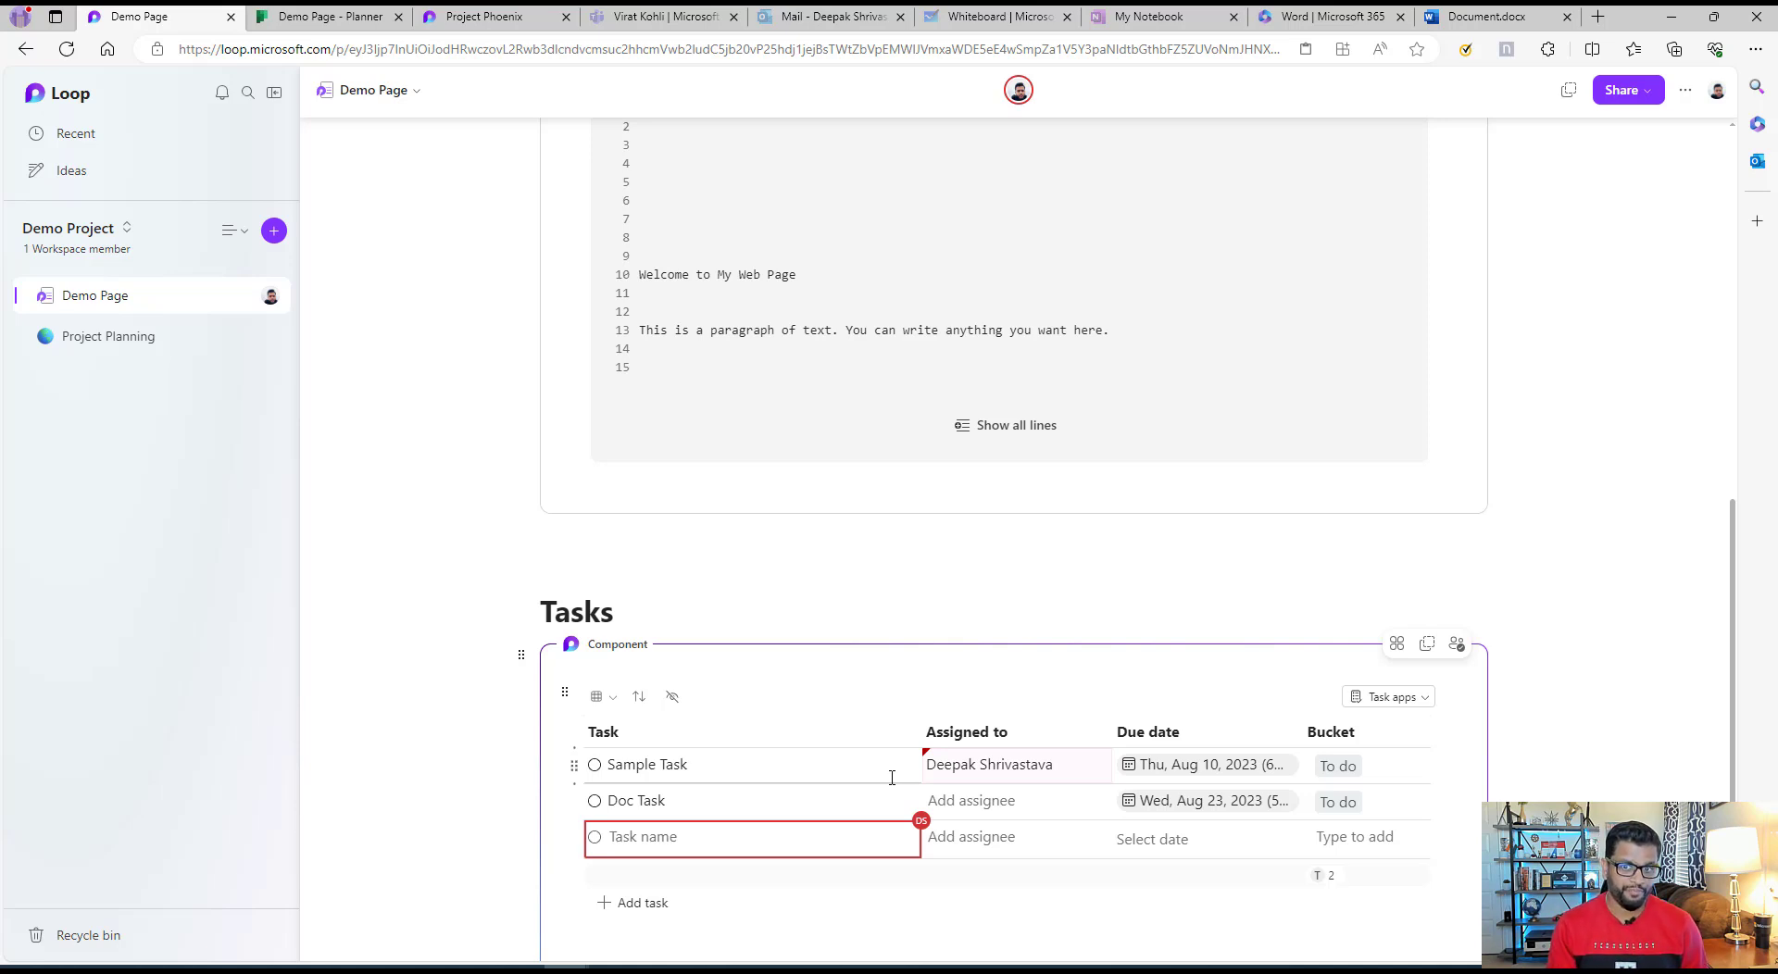
- Go to the Demo Project workspace's Project Planning page from the left sidebar
{"action": "scroll", "coordinate": [892, 778], "scroll_direction": "down", "scroll_amount": 4}
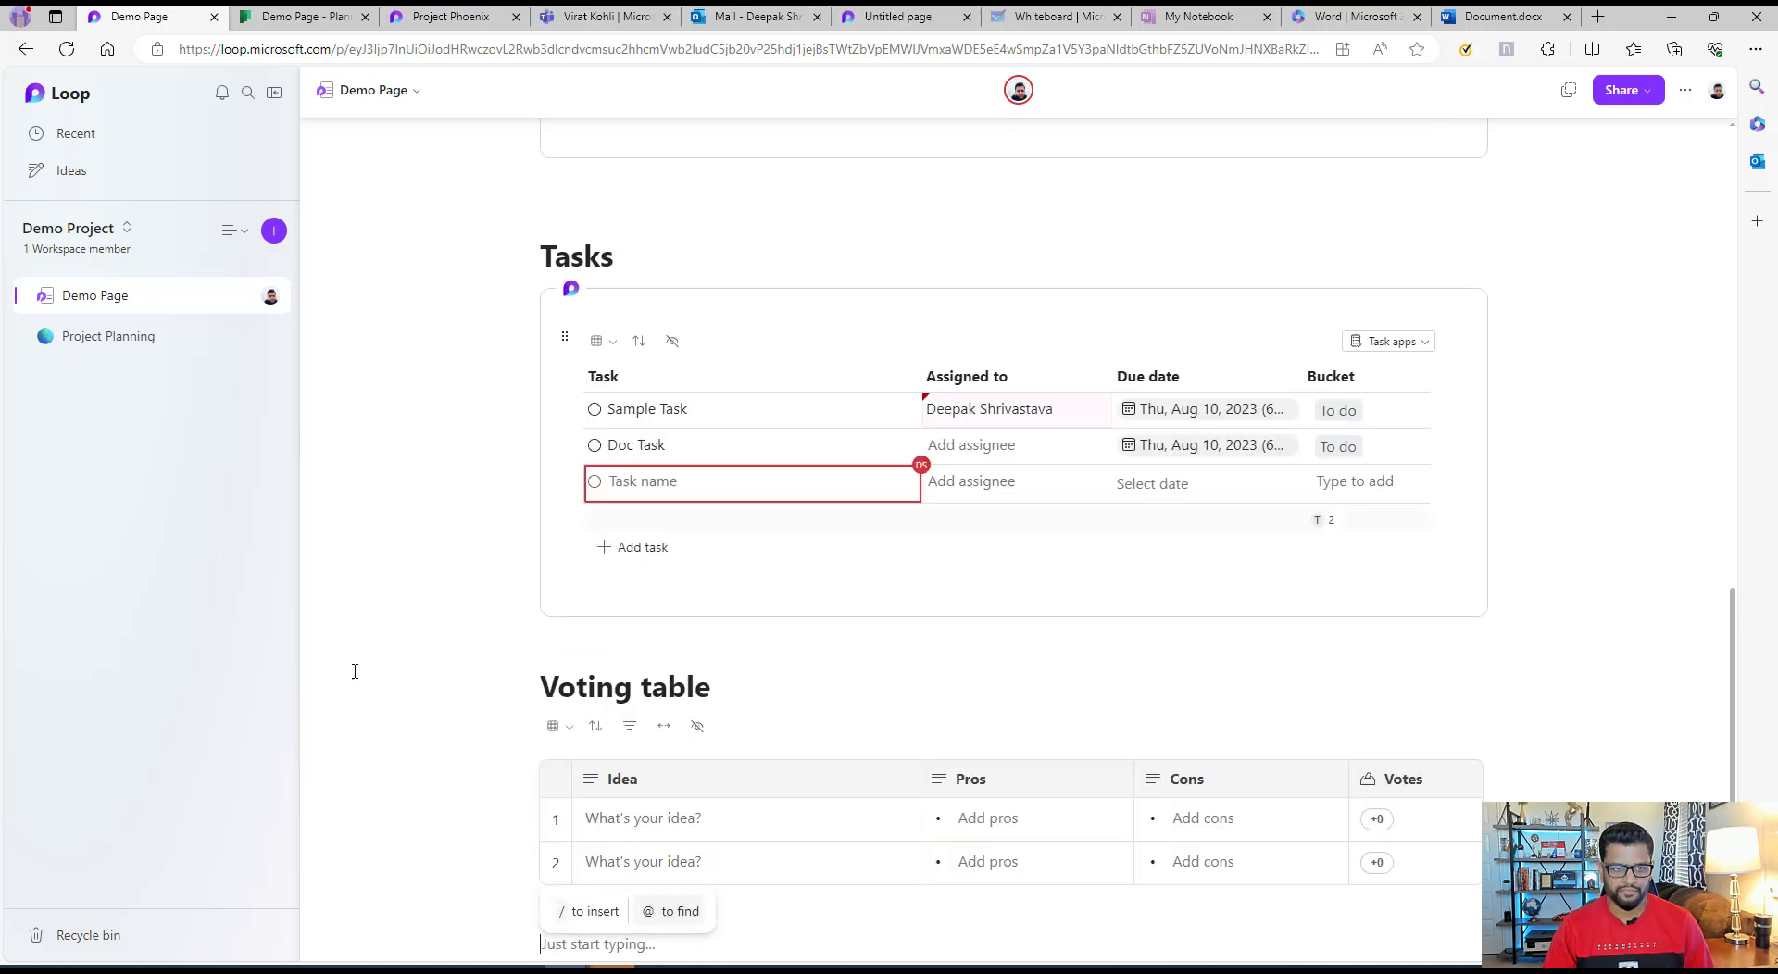
{"action": "type", "text": "/"}
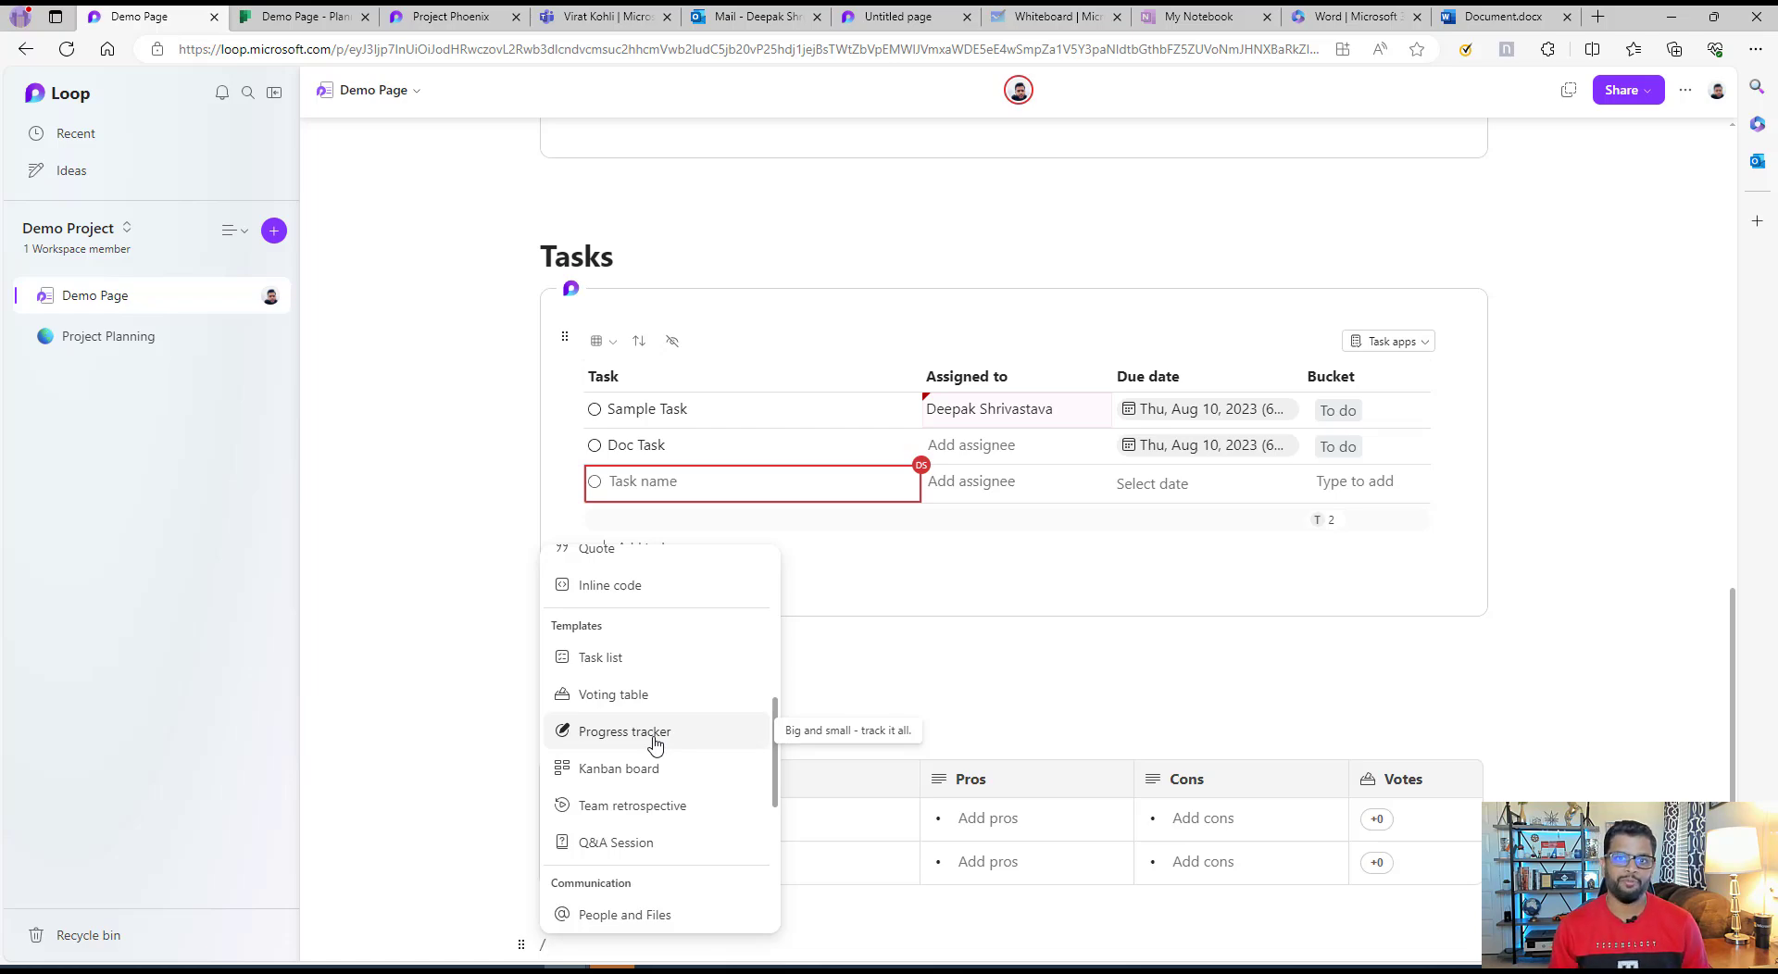
{"action": "left_click", "coordinate": [78, 337]}
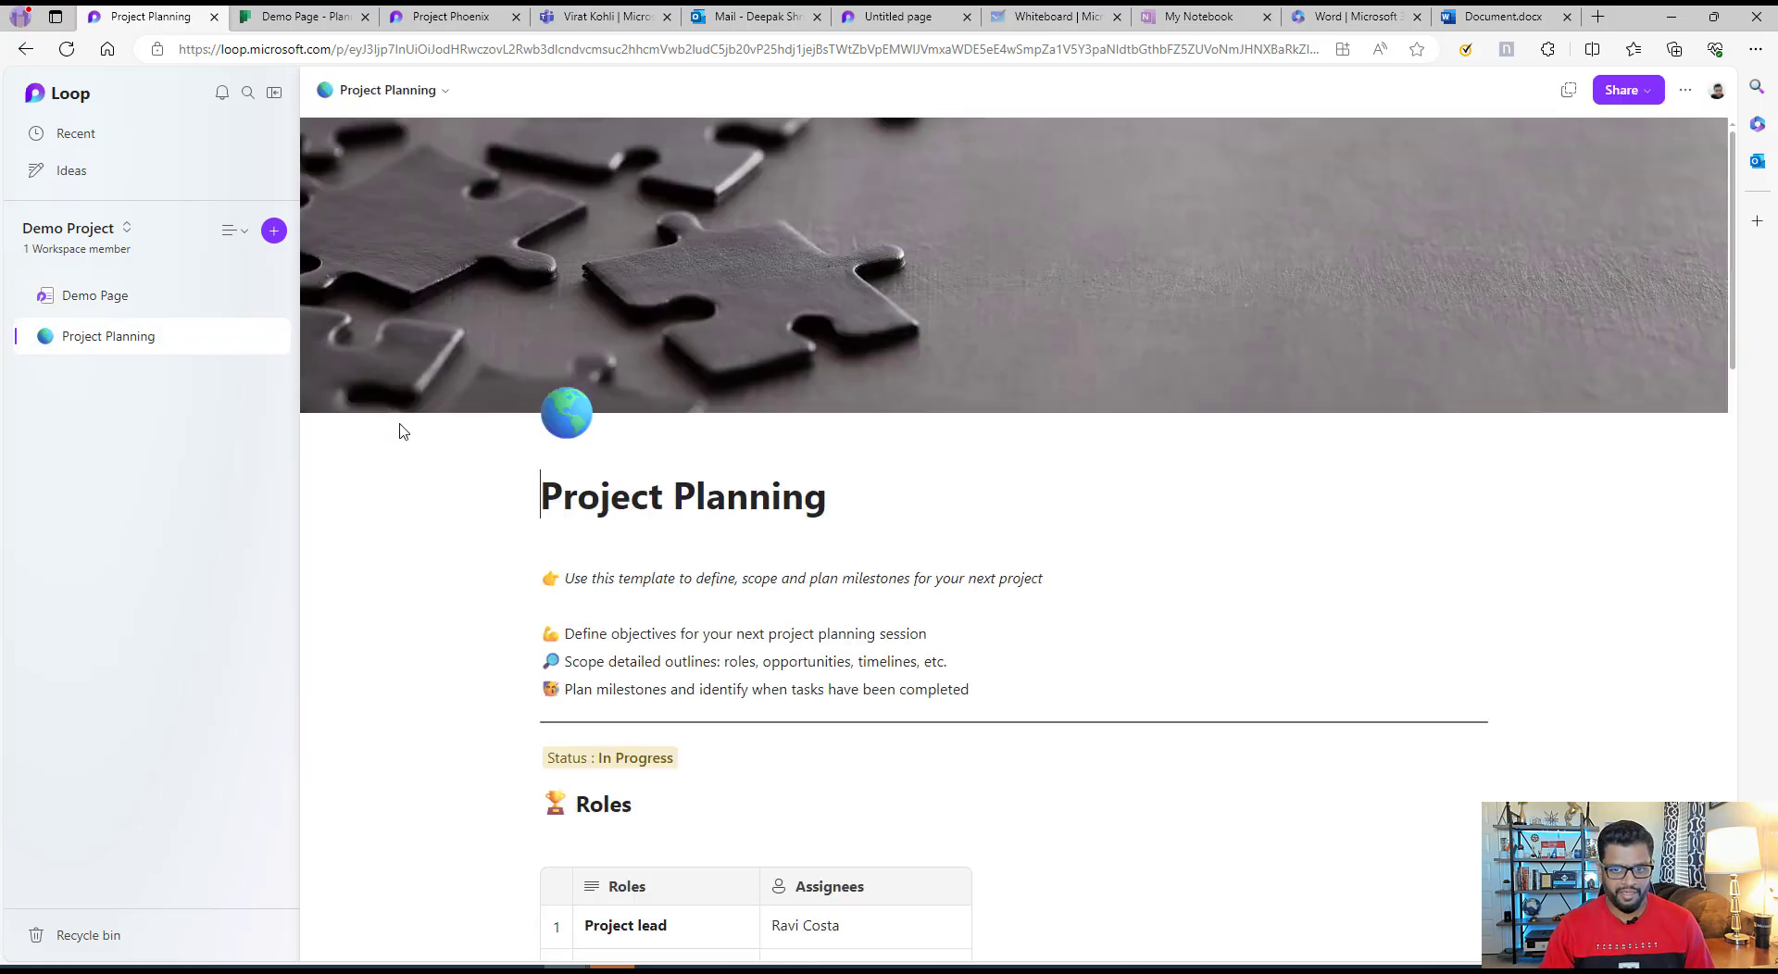
- Insert a table of contents two lines below the Project Planning title
{"action": "scroll", "coordinate": [1218, 635], "scroll_direction": "down", "scroll_amount": 4}
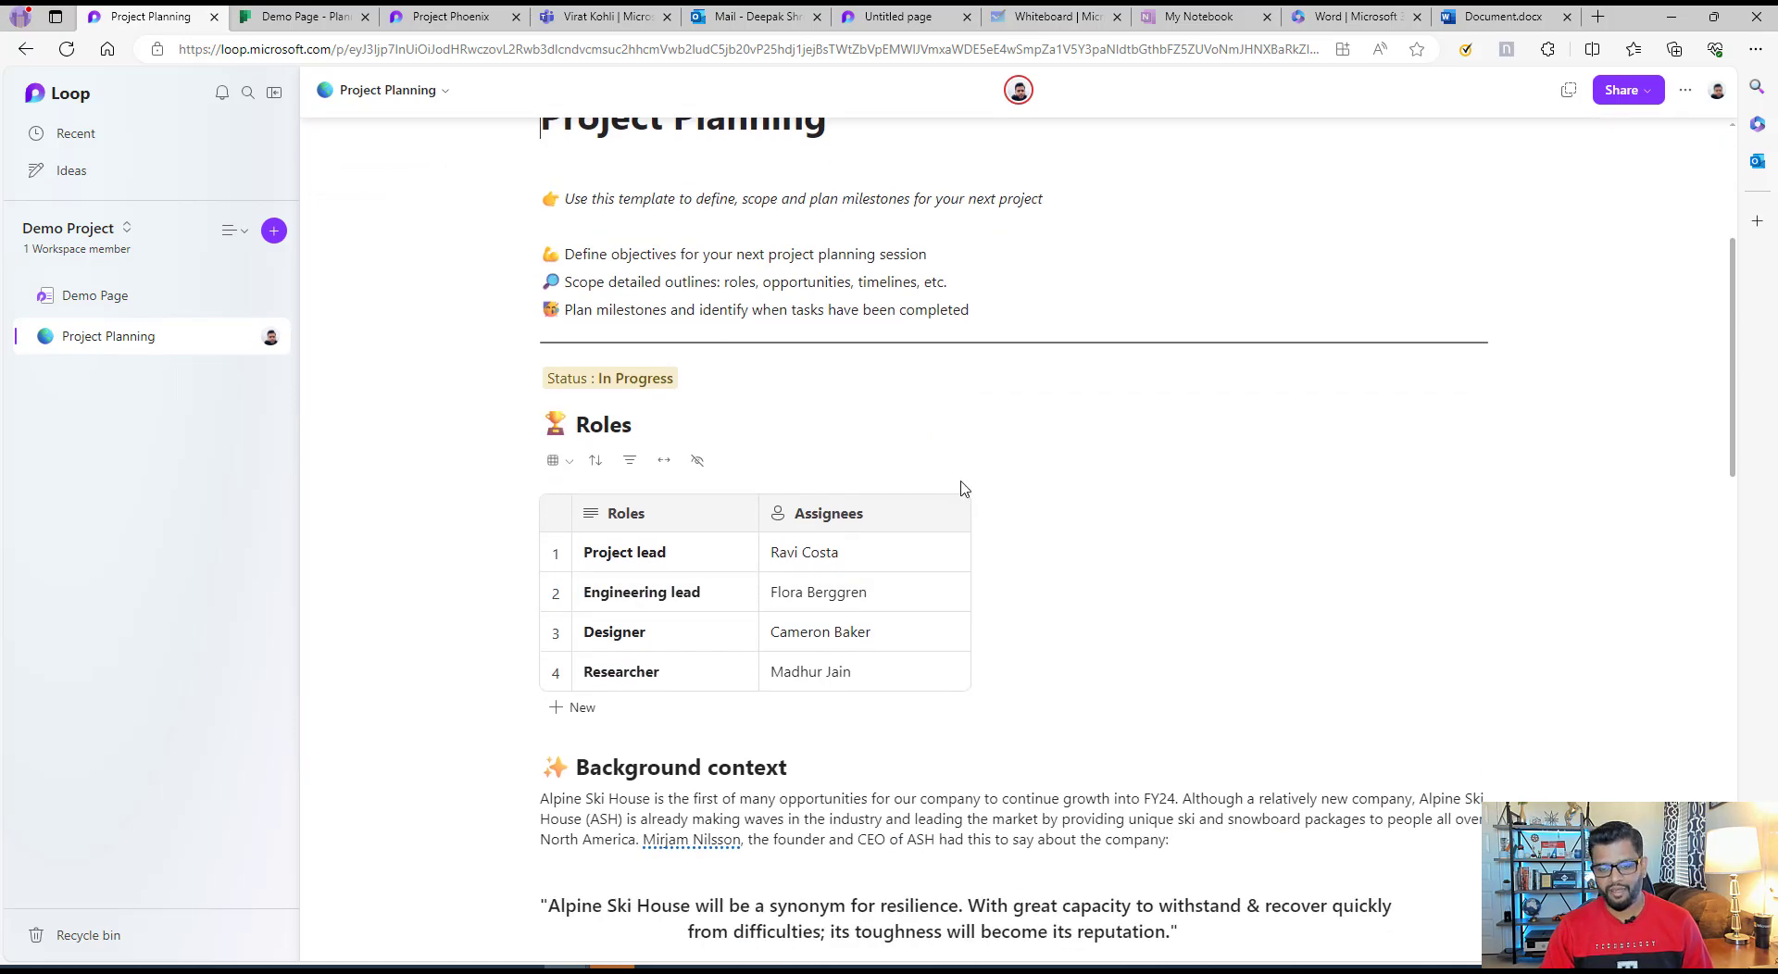
{"action": "scroll", "coordinate": [746, 568], "scroll_direction": "down", "scroll_amount": 9}
{"action": "scroll", "coordinate": [803, 676], "scroll_direction": "up", "scroll_amount": 13}
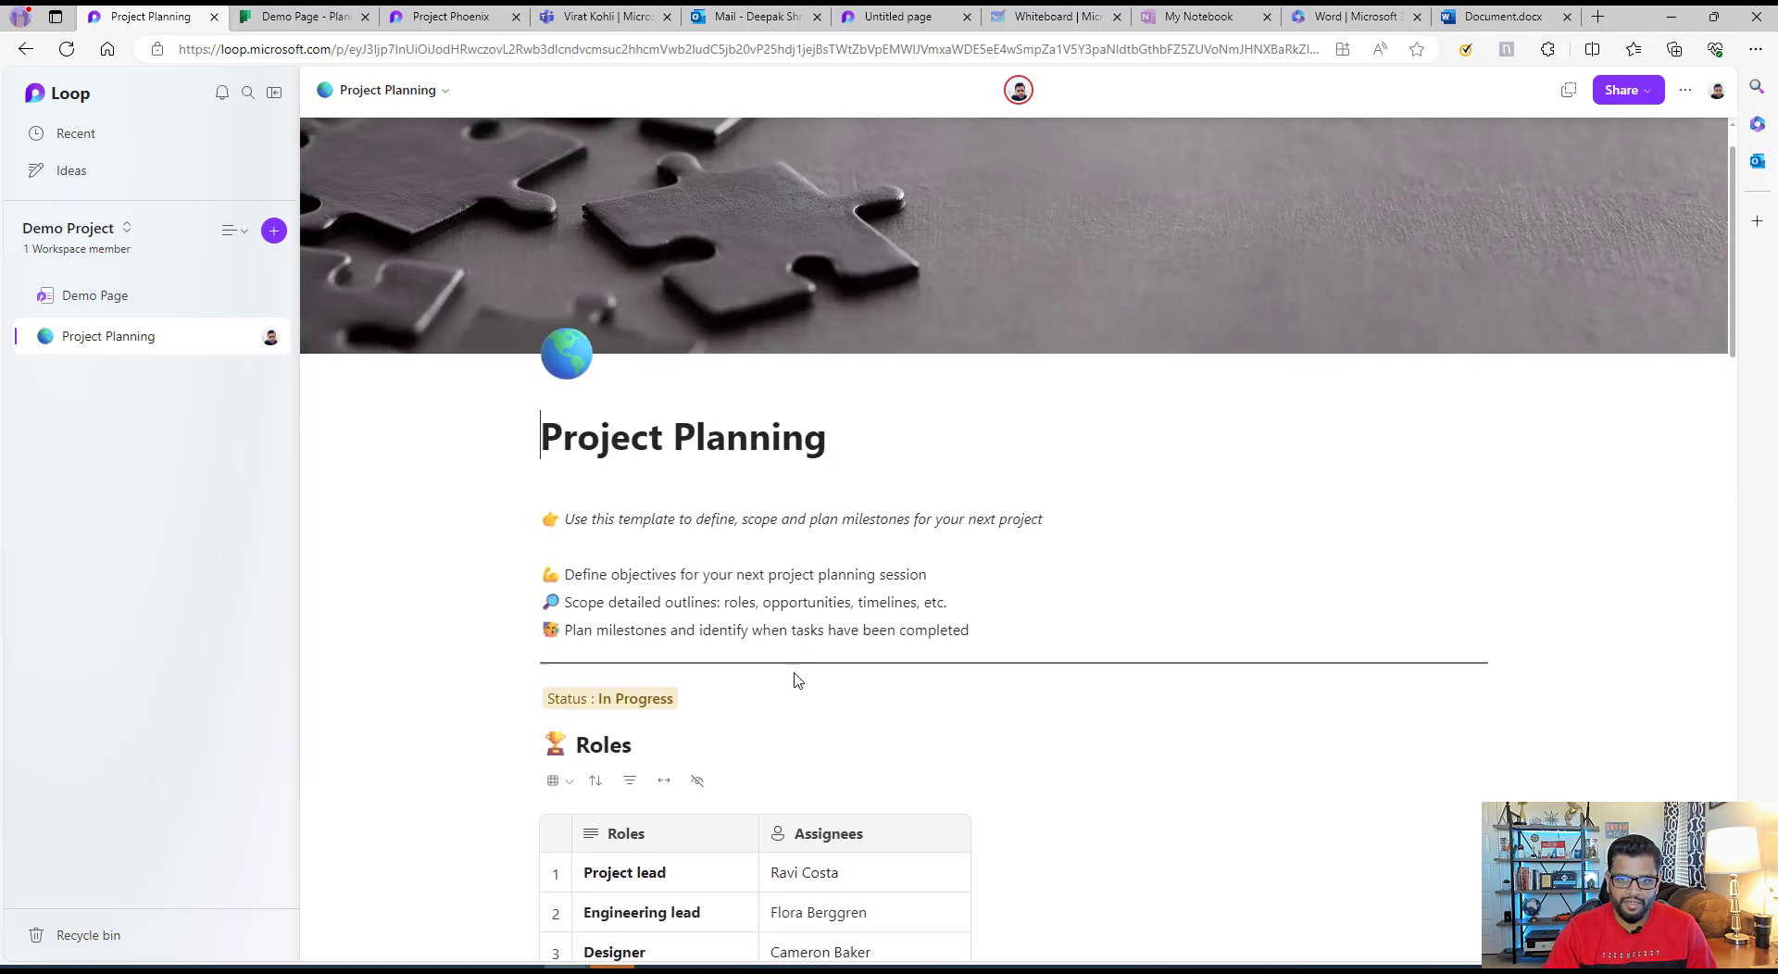
{"action": "left_click", "coordinate": [558, 542]}
{"action": "key", "text": "Return"}
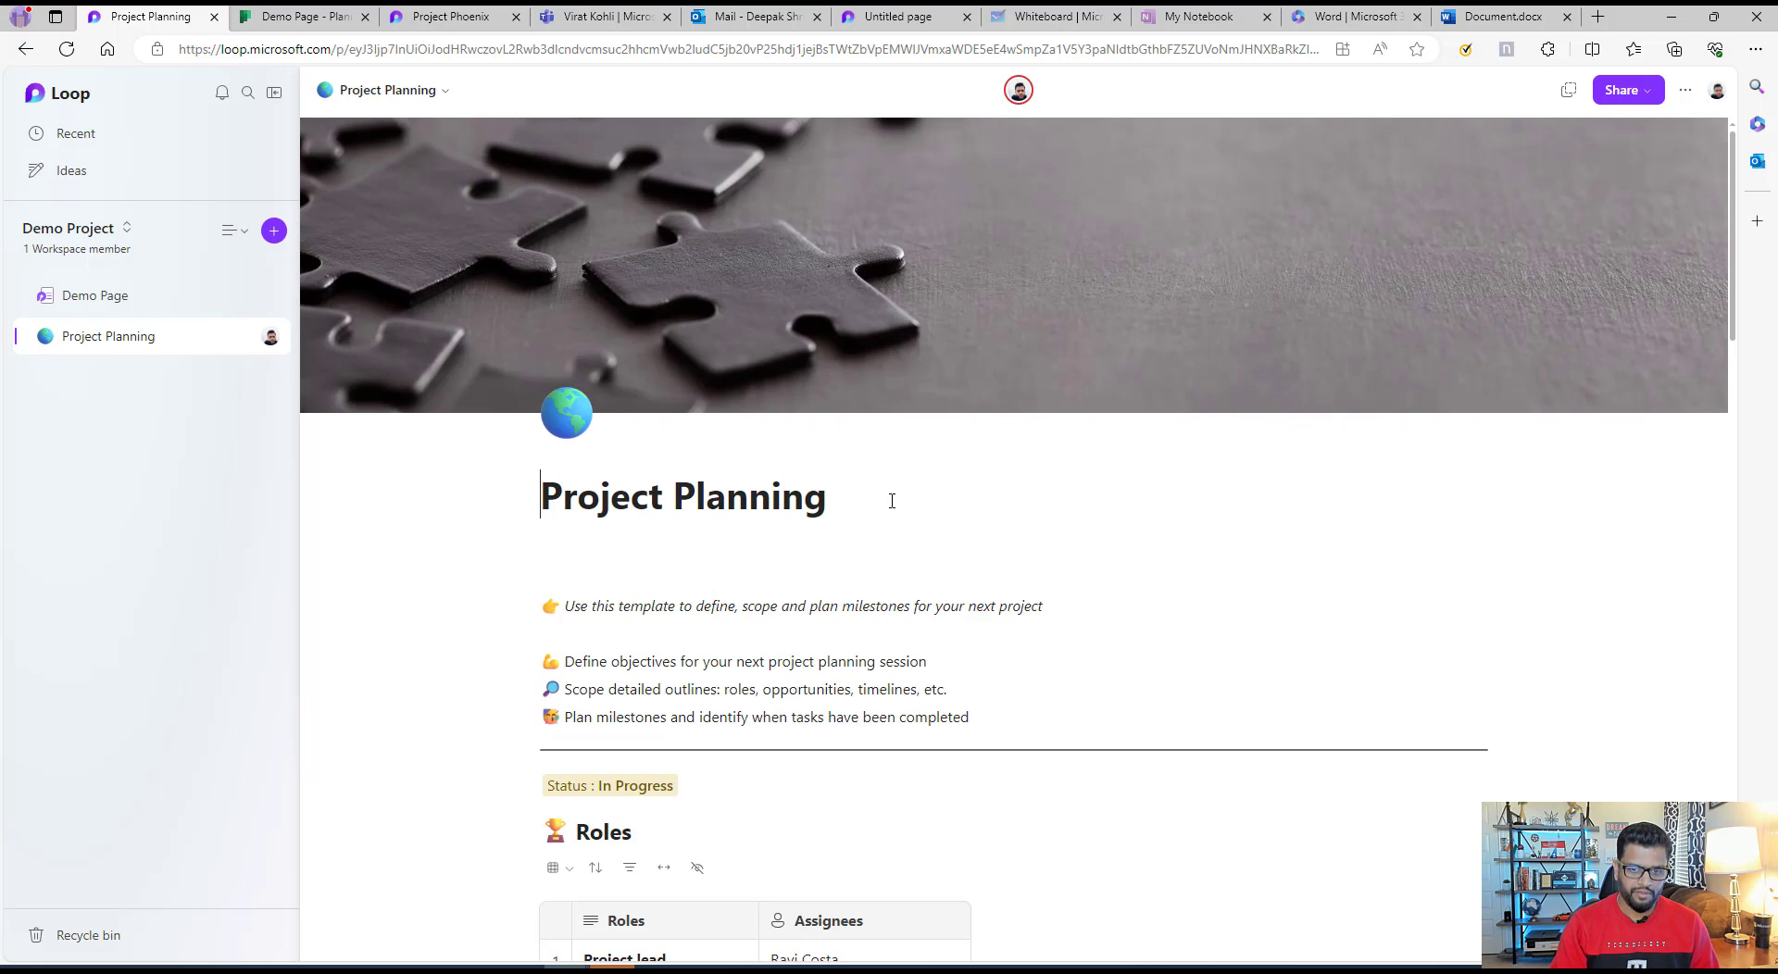
{"action": "key", "text": "Return"}
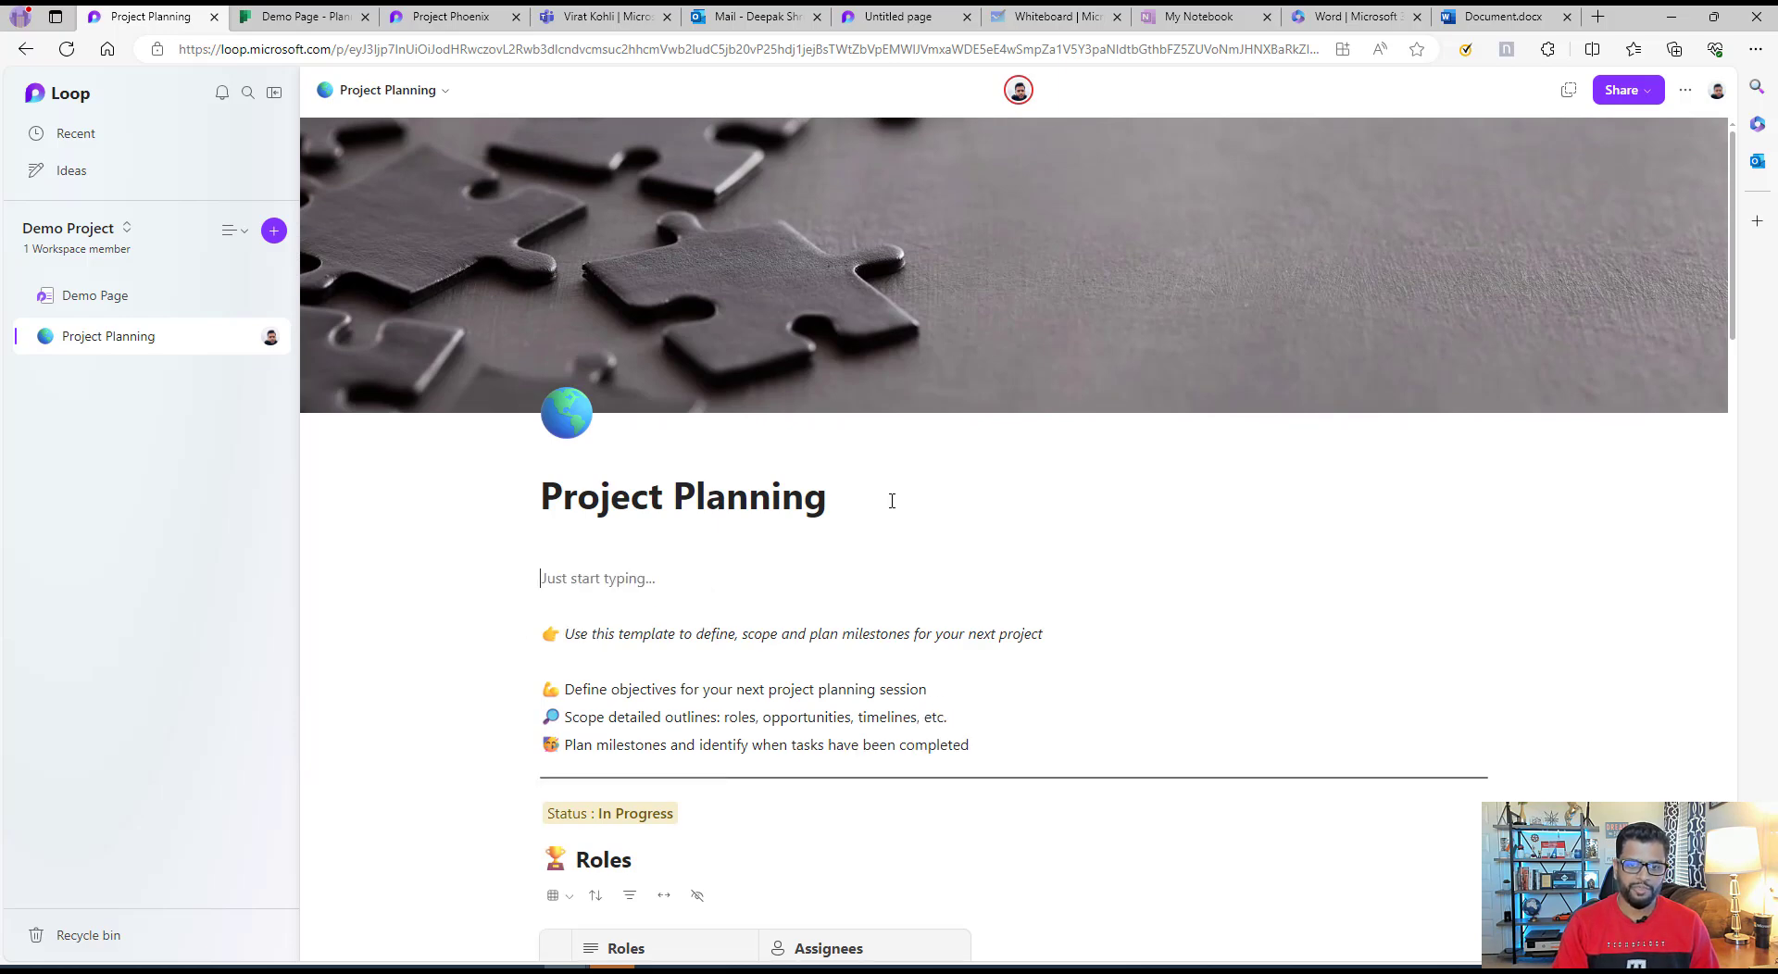
{"action": "type", "text": "/"}
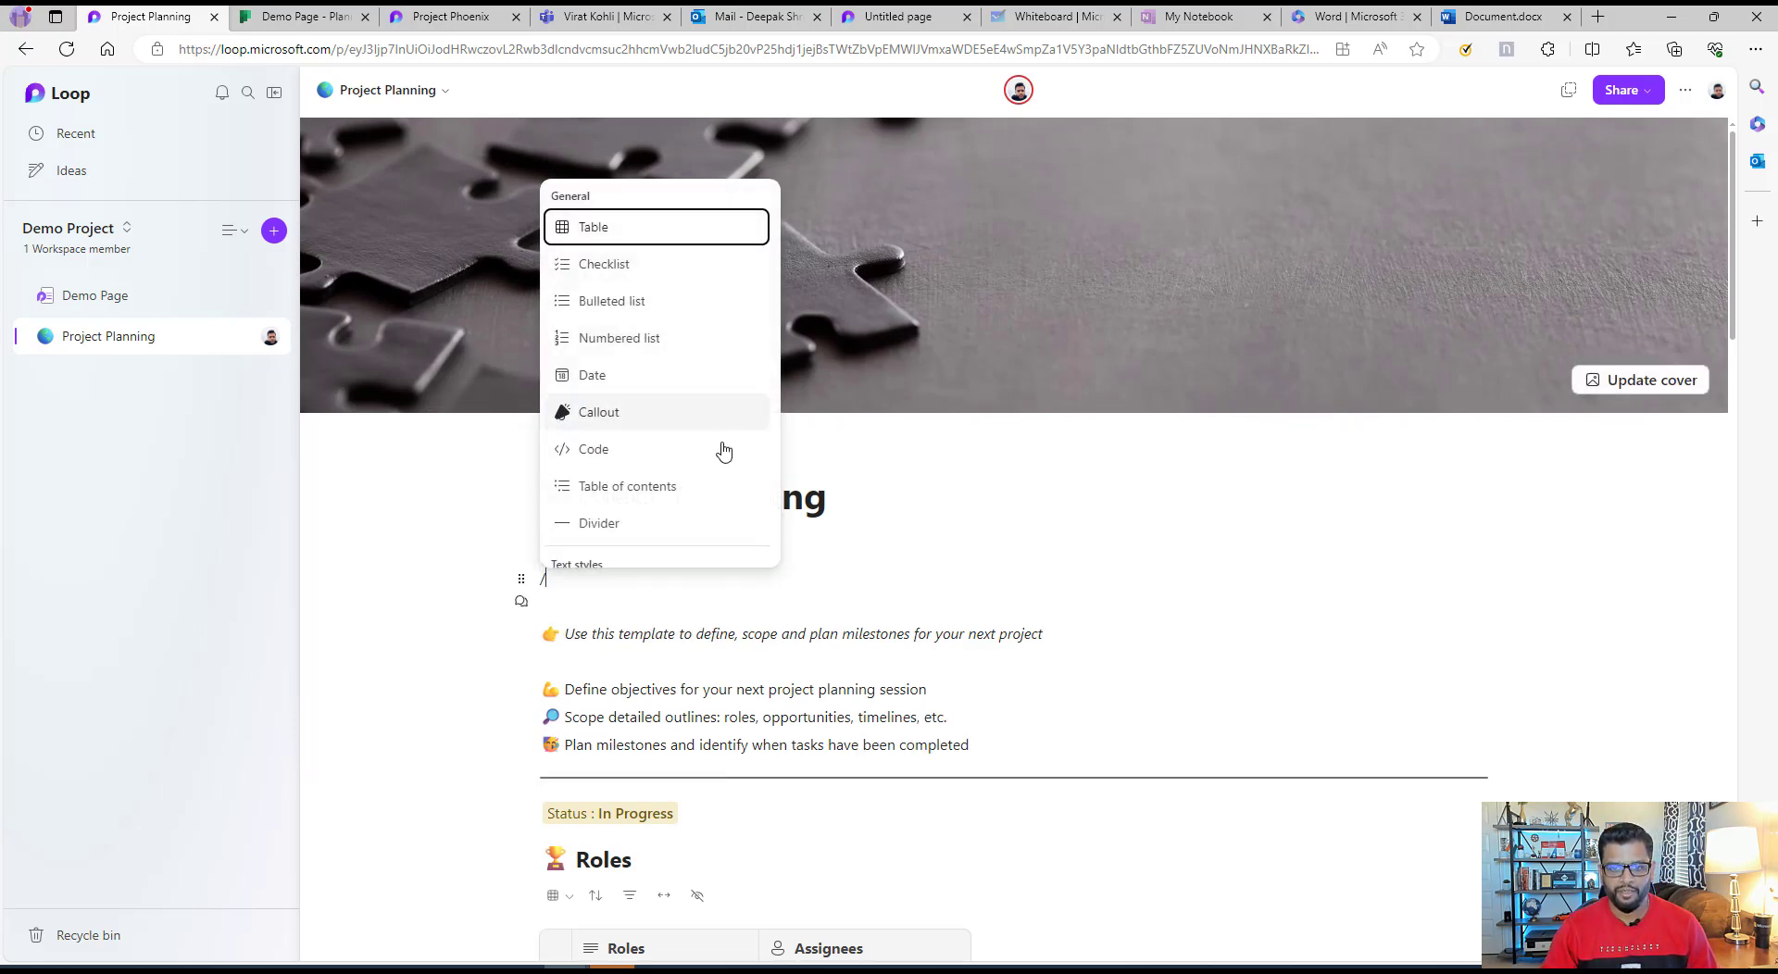
{"action": "left_click", "coordinate": [633, 487]}
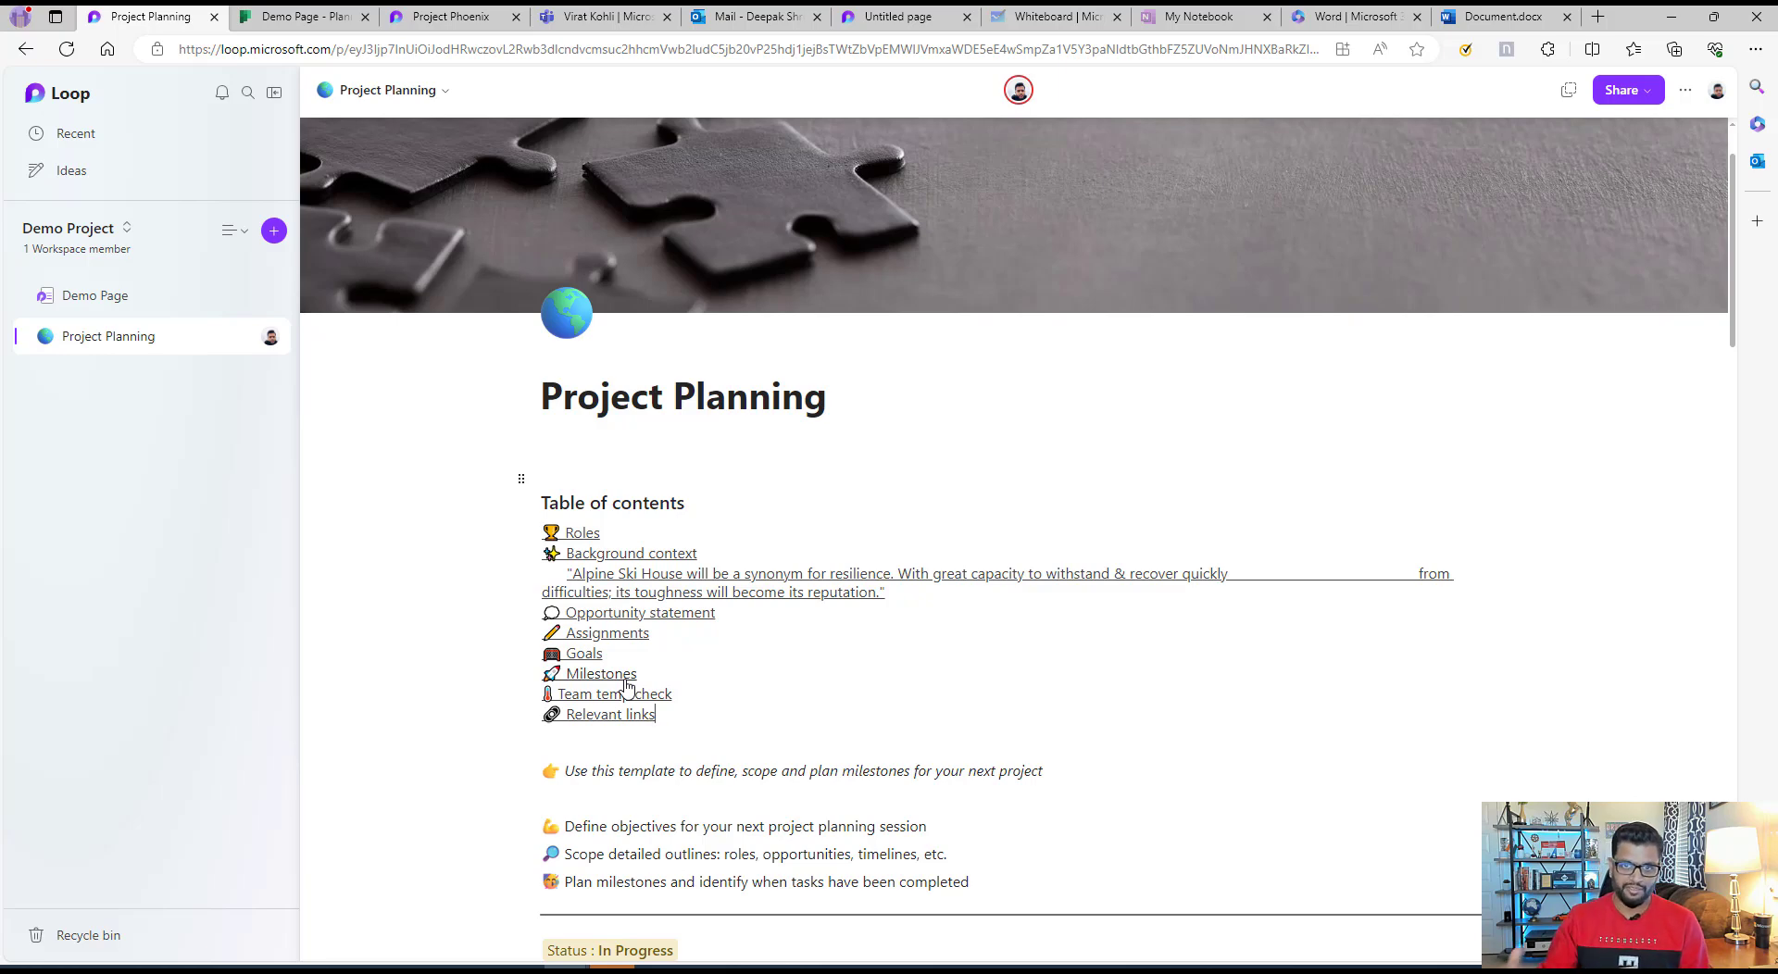
- Test the table of contents by jumping to the Assignments section
{"action": "scroll", "coordinate": [701, 553], "scroll_direction": "down", "scroll_amount": 3}
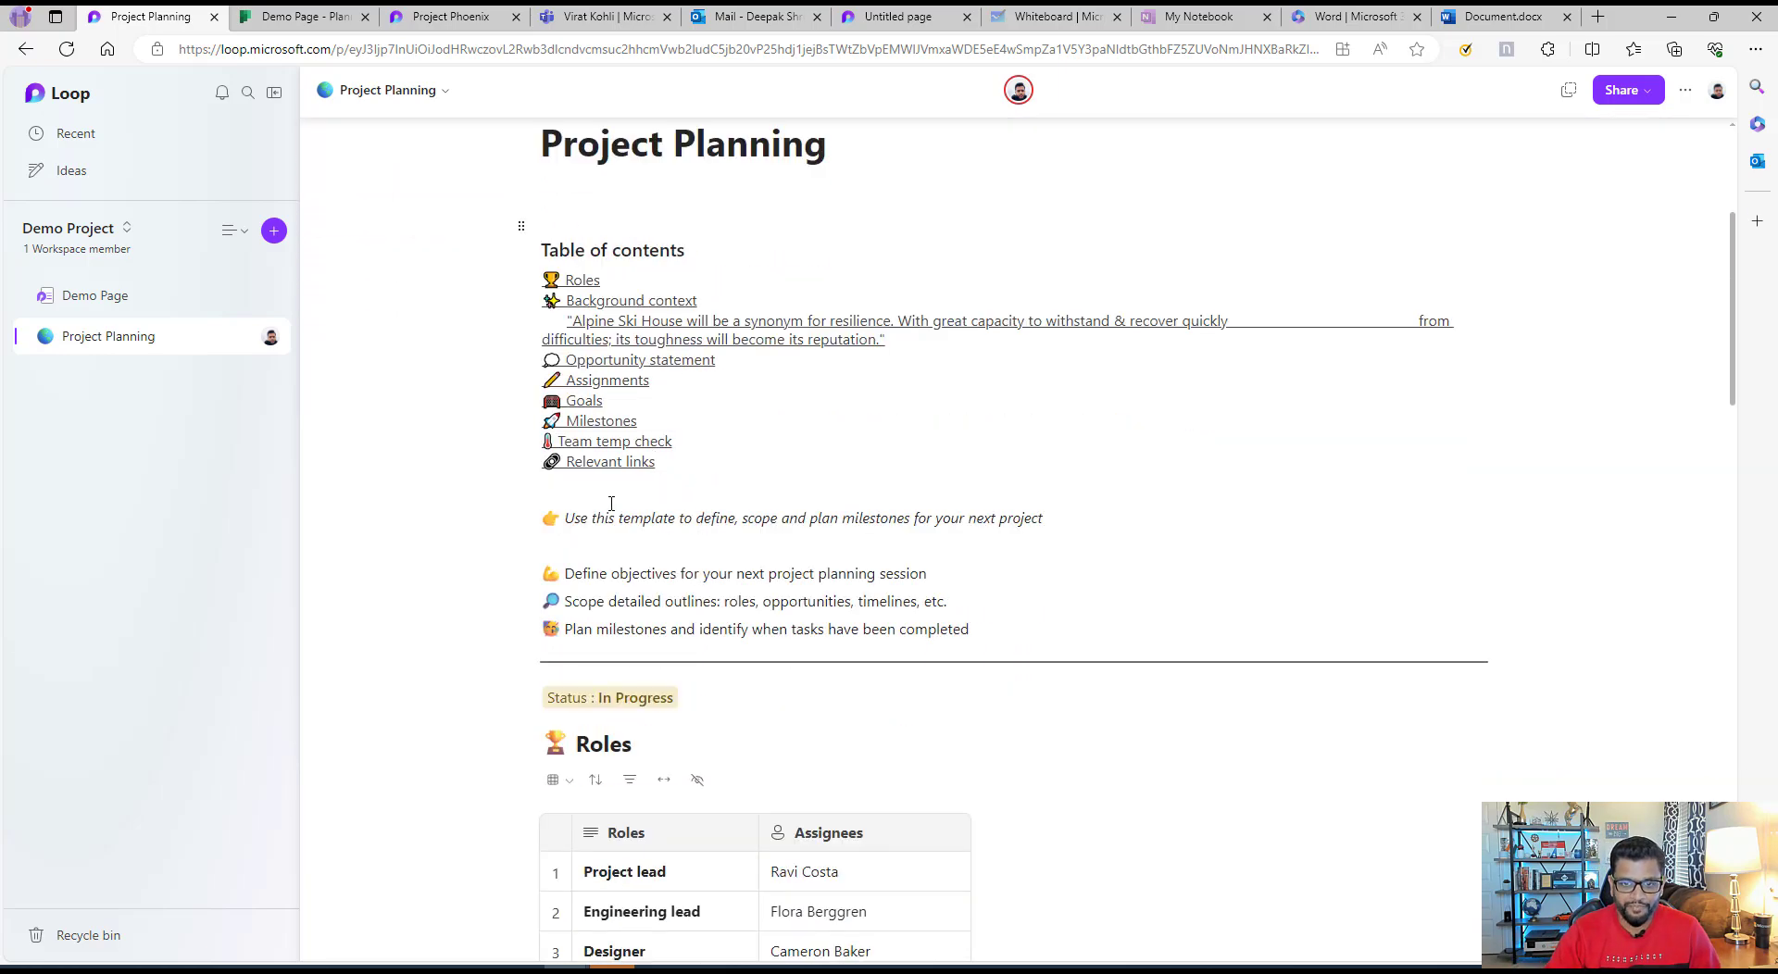
{"action": "left_click", "coordinate": [607, 381]}
{"action": "scroll", "coordinate": [1079, 559], "scroll_direction": "up", "scroll_amount": 15}
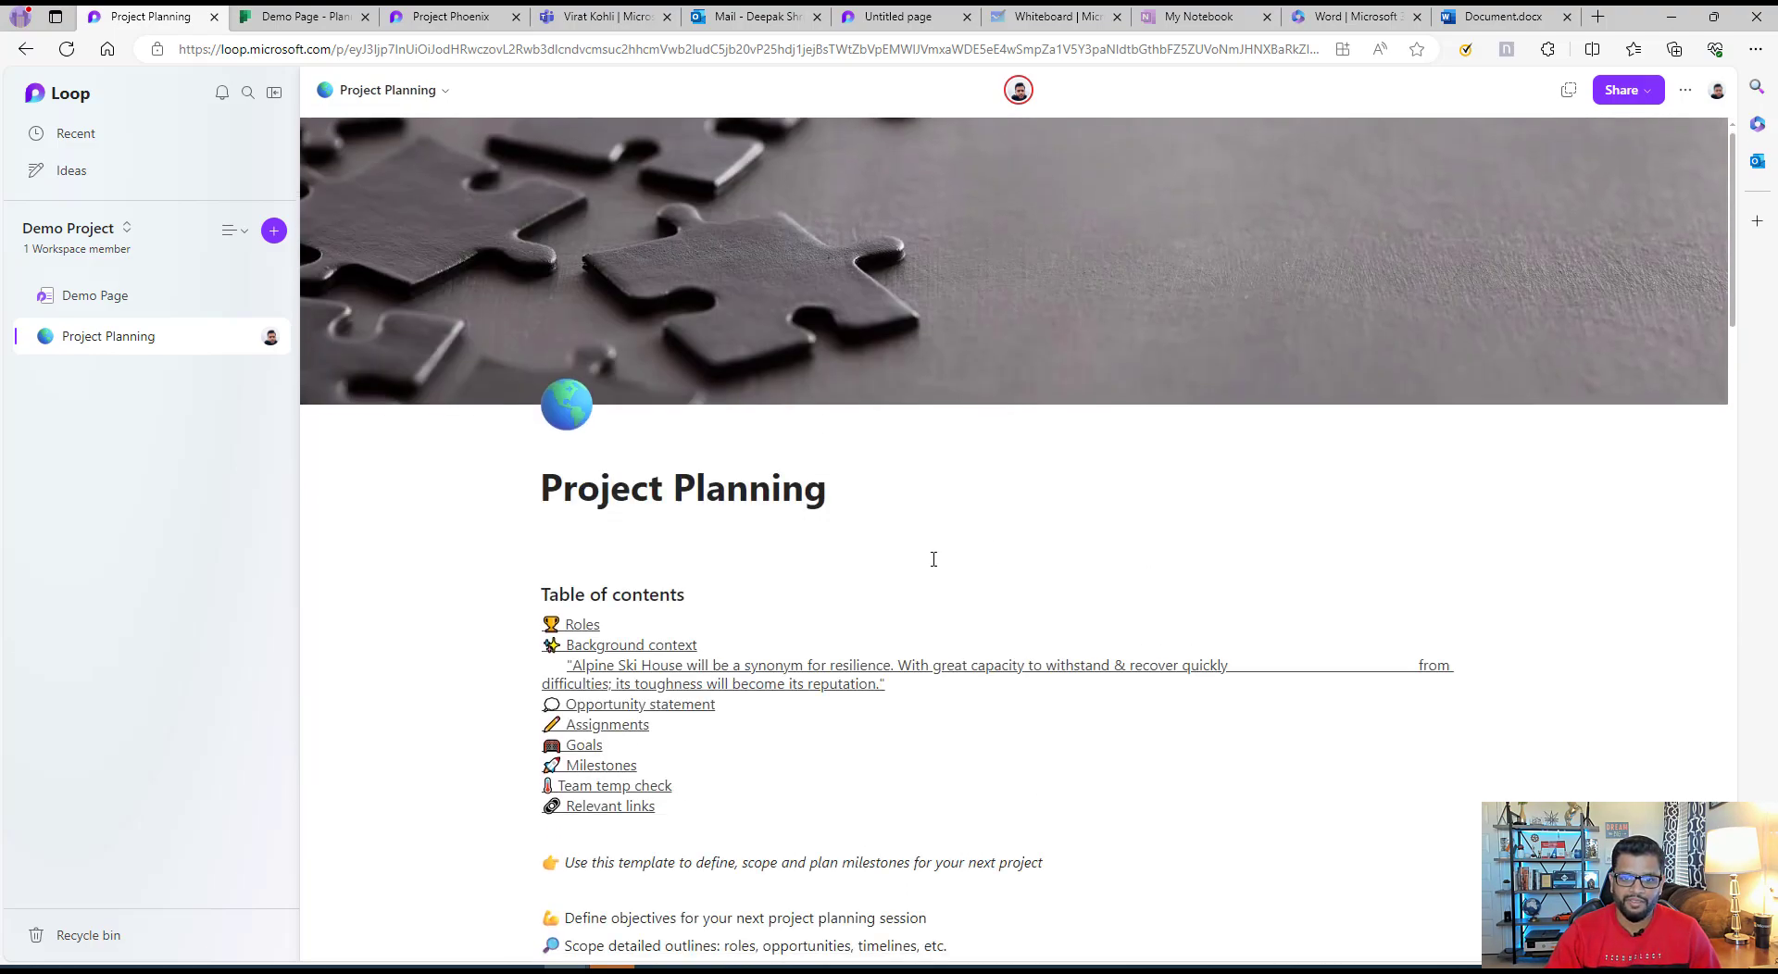
{"action": "scroll", "coordinate": [1065, 546], "scroll_direction": "down", "scroll_amount": 8}
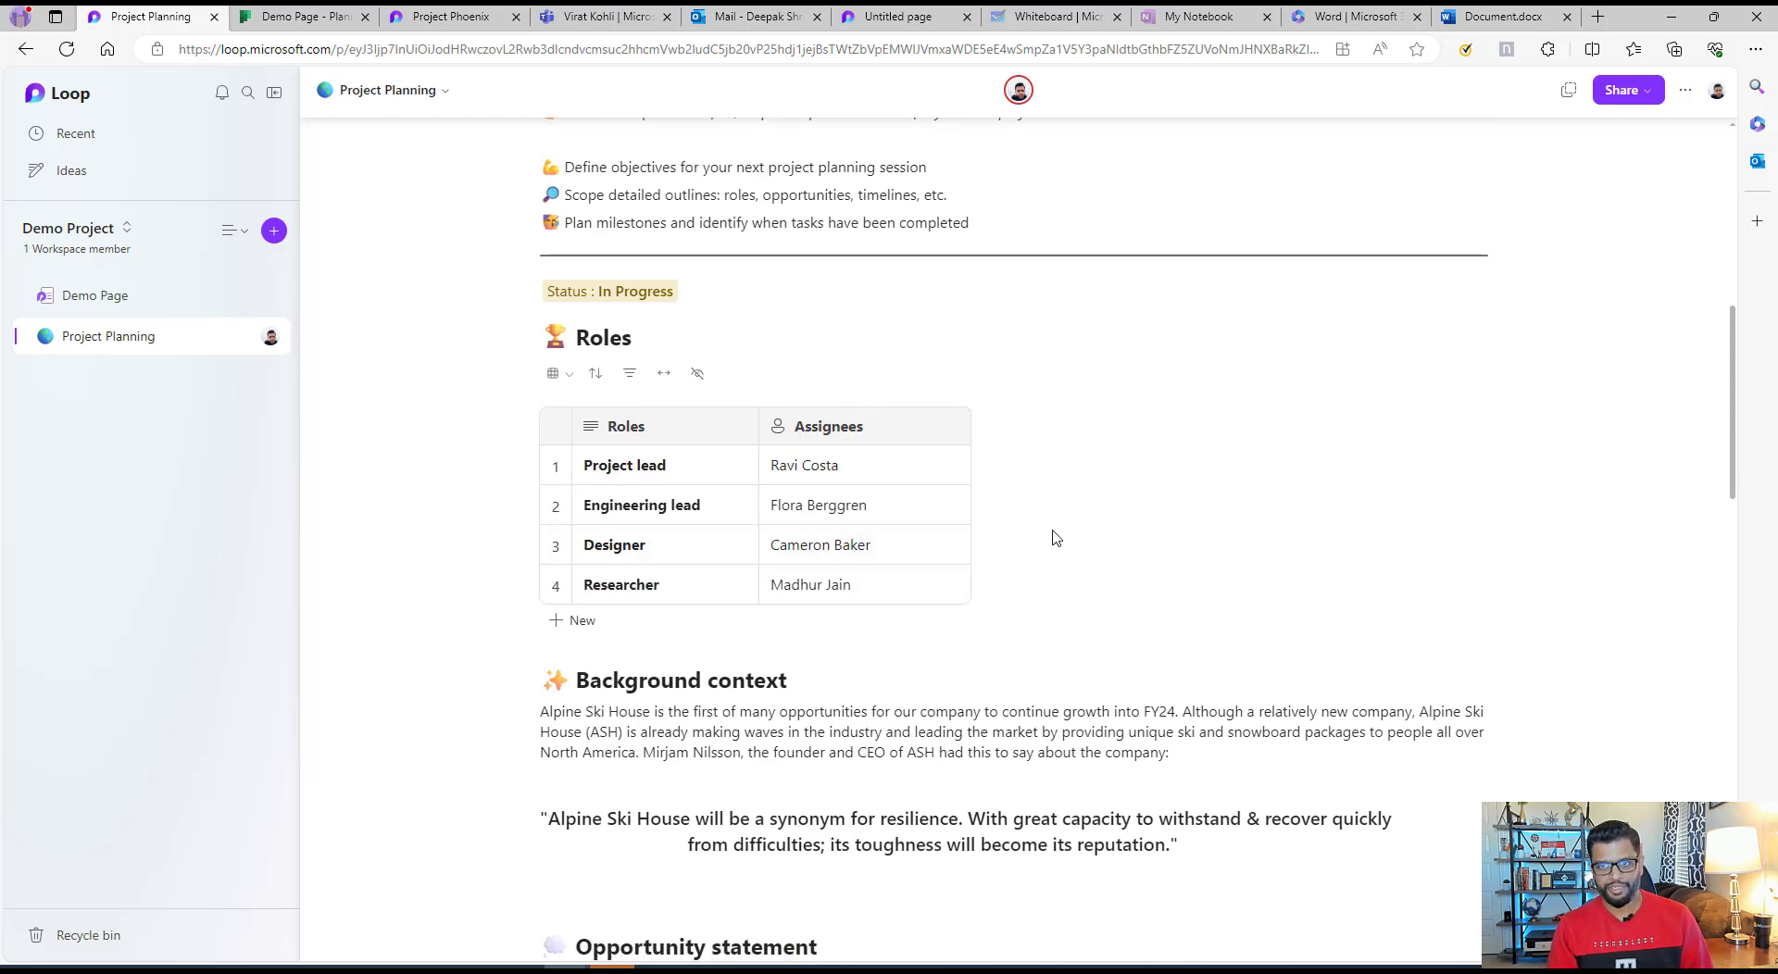
- Copy a Loop component link to the Project Planning page and dismiss the Link copied notice
{"action": "scroll", "coordinate": [1057, 537], "scroll_direction": "down", "scroll_amount": 8}
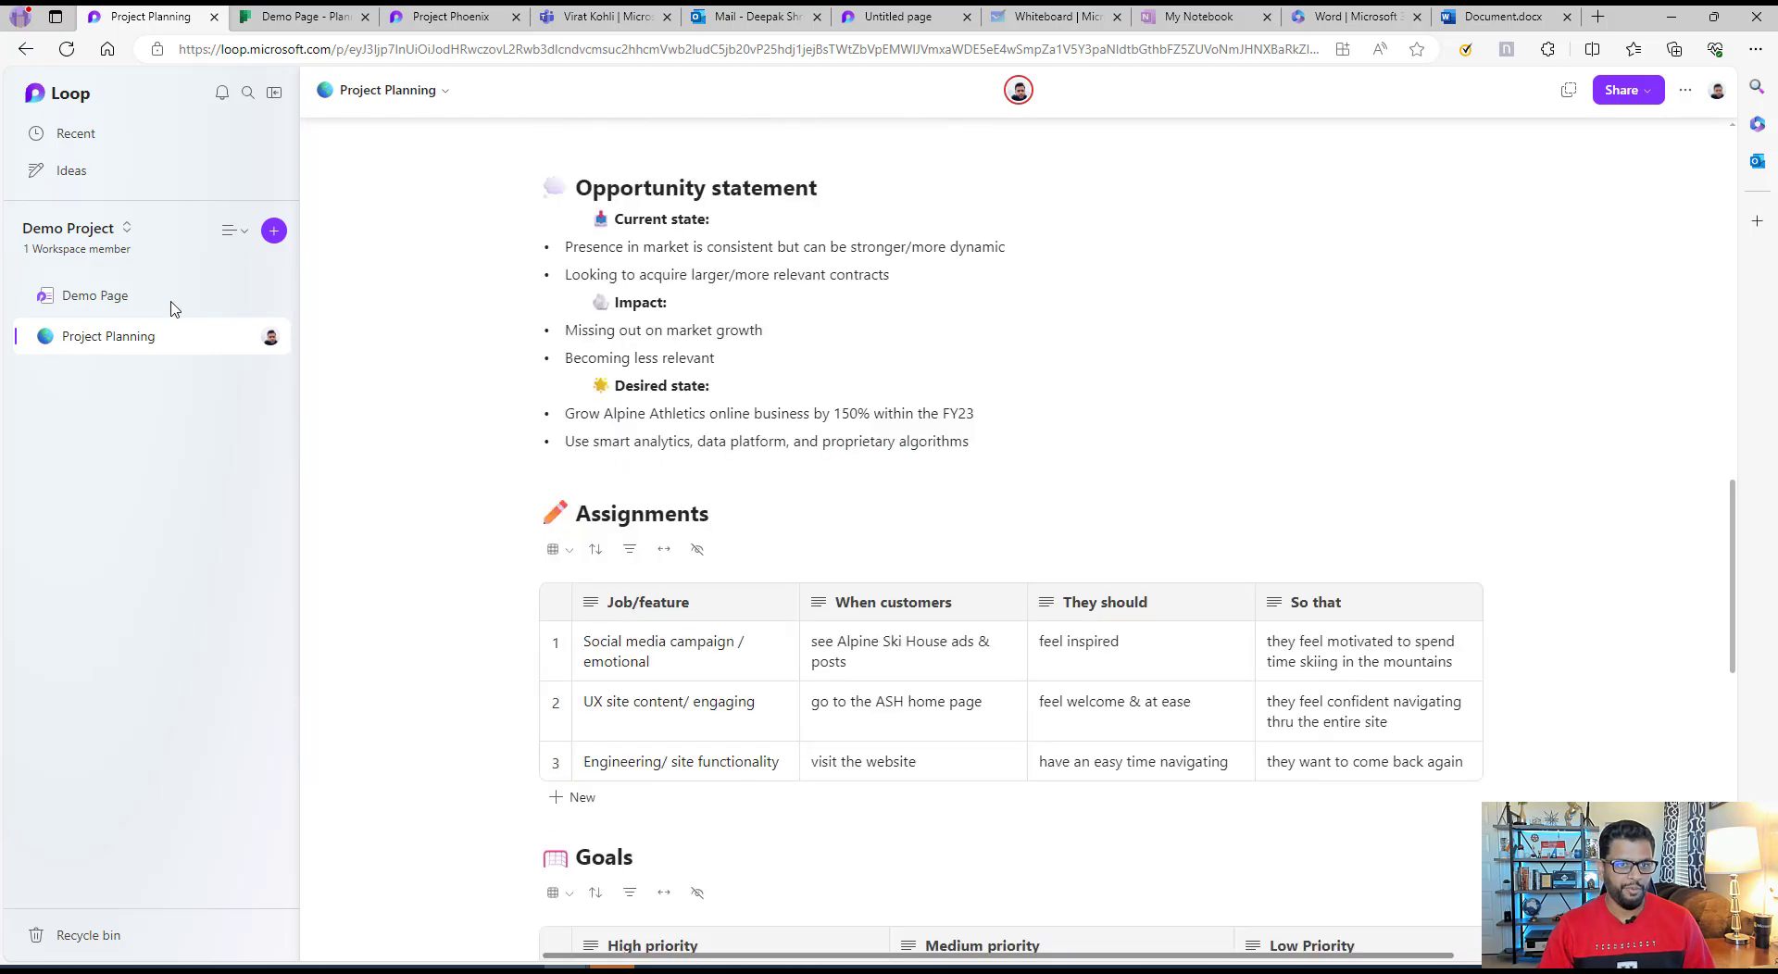
{"action": "left_click", "coordinate": [244, 336]}
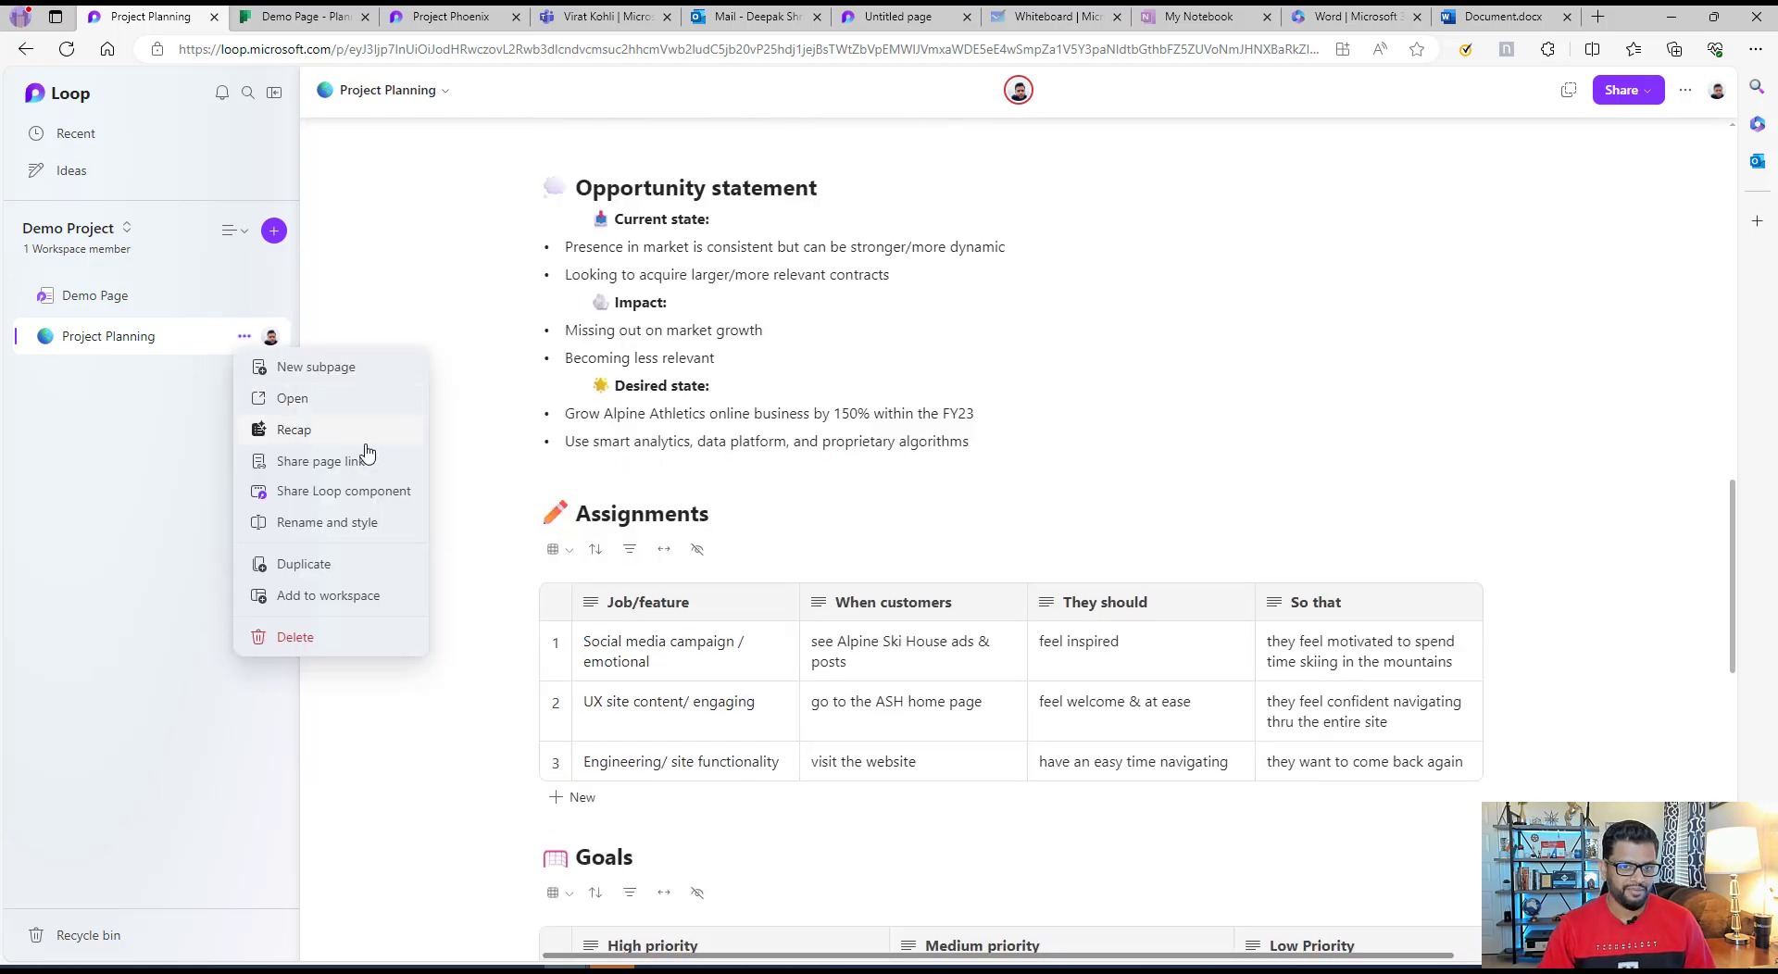
{"action": "left_click", "coordinate": [339, 505]}
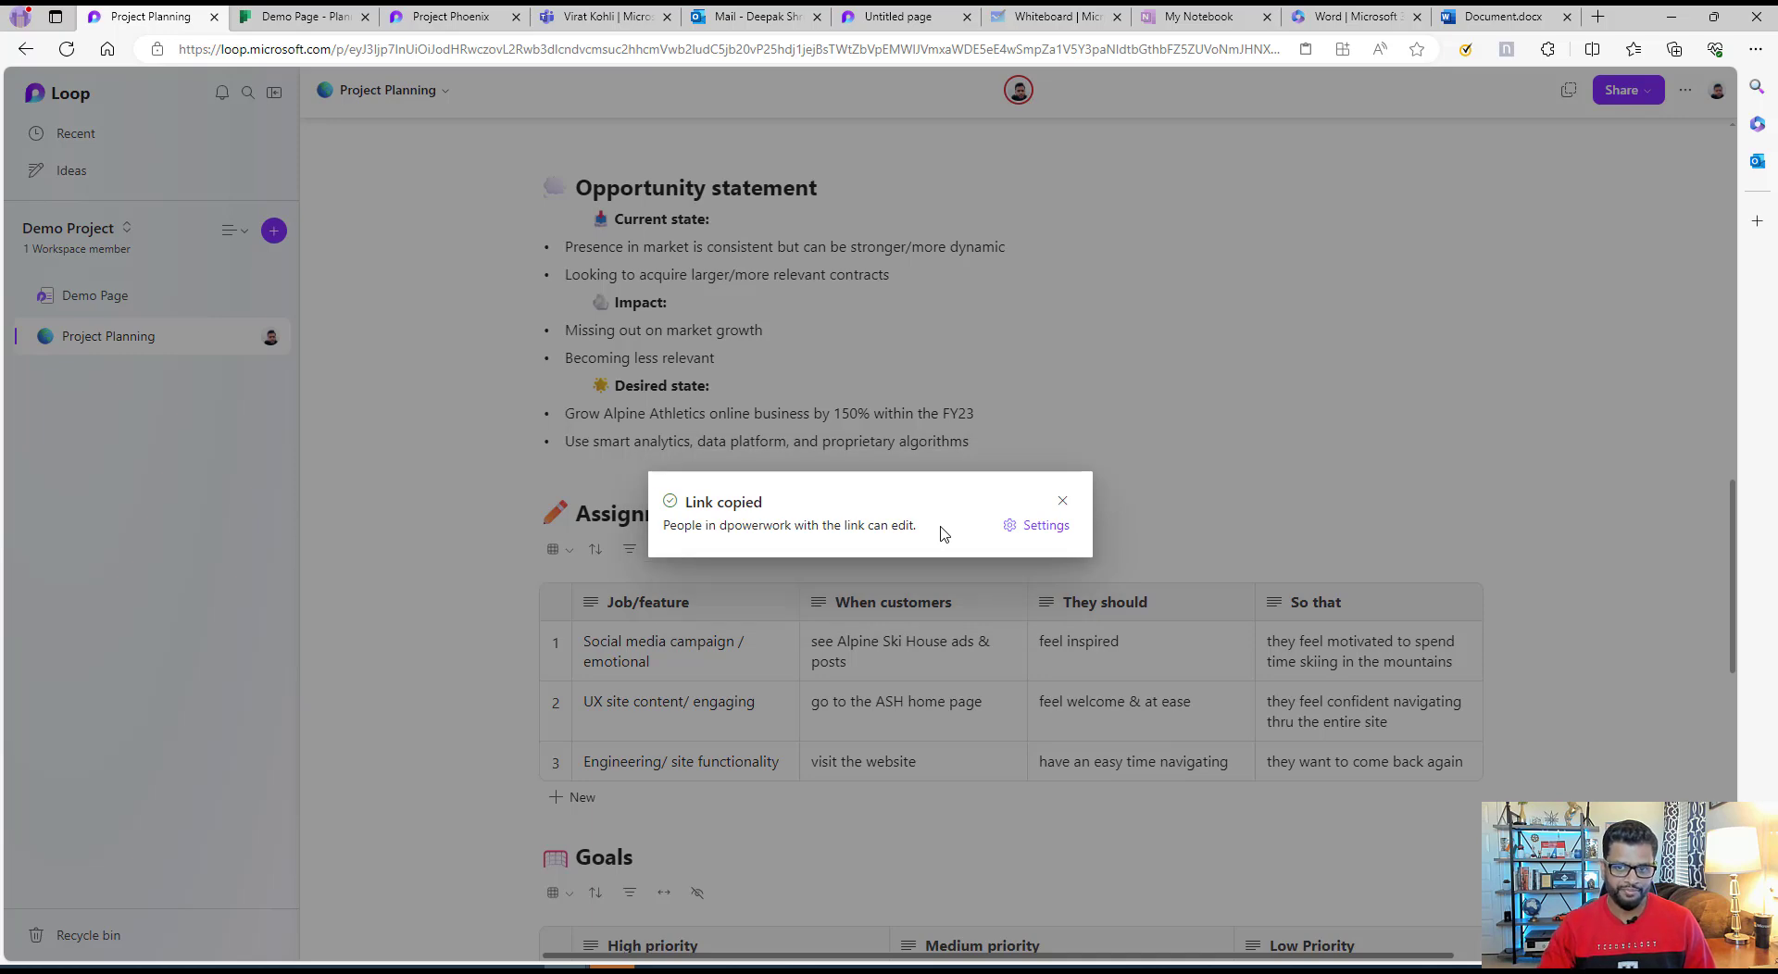
{"action": "left_click", "coordinate": [1062, 501]}
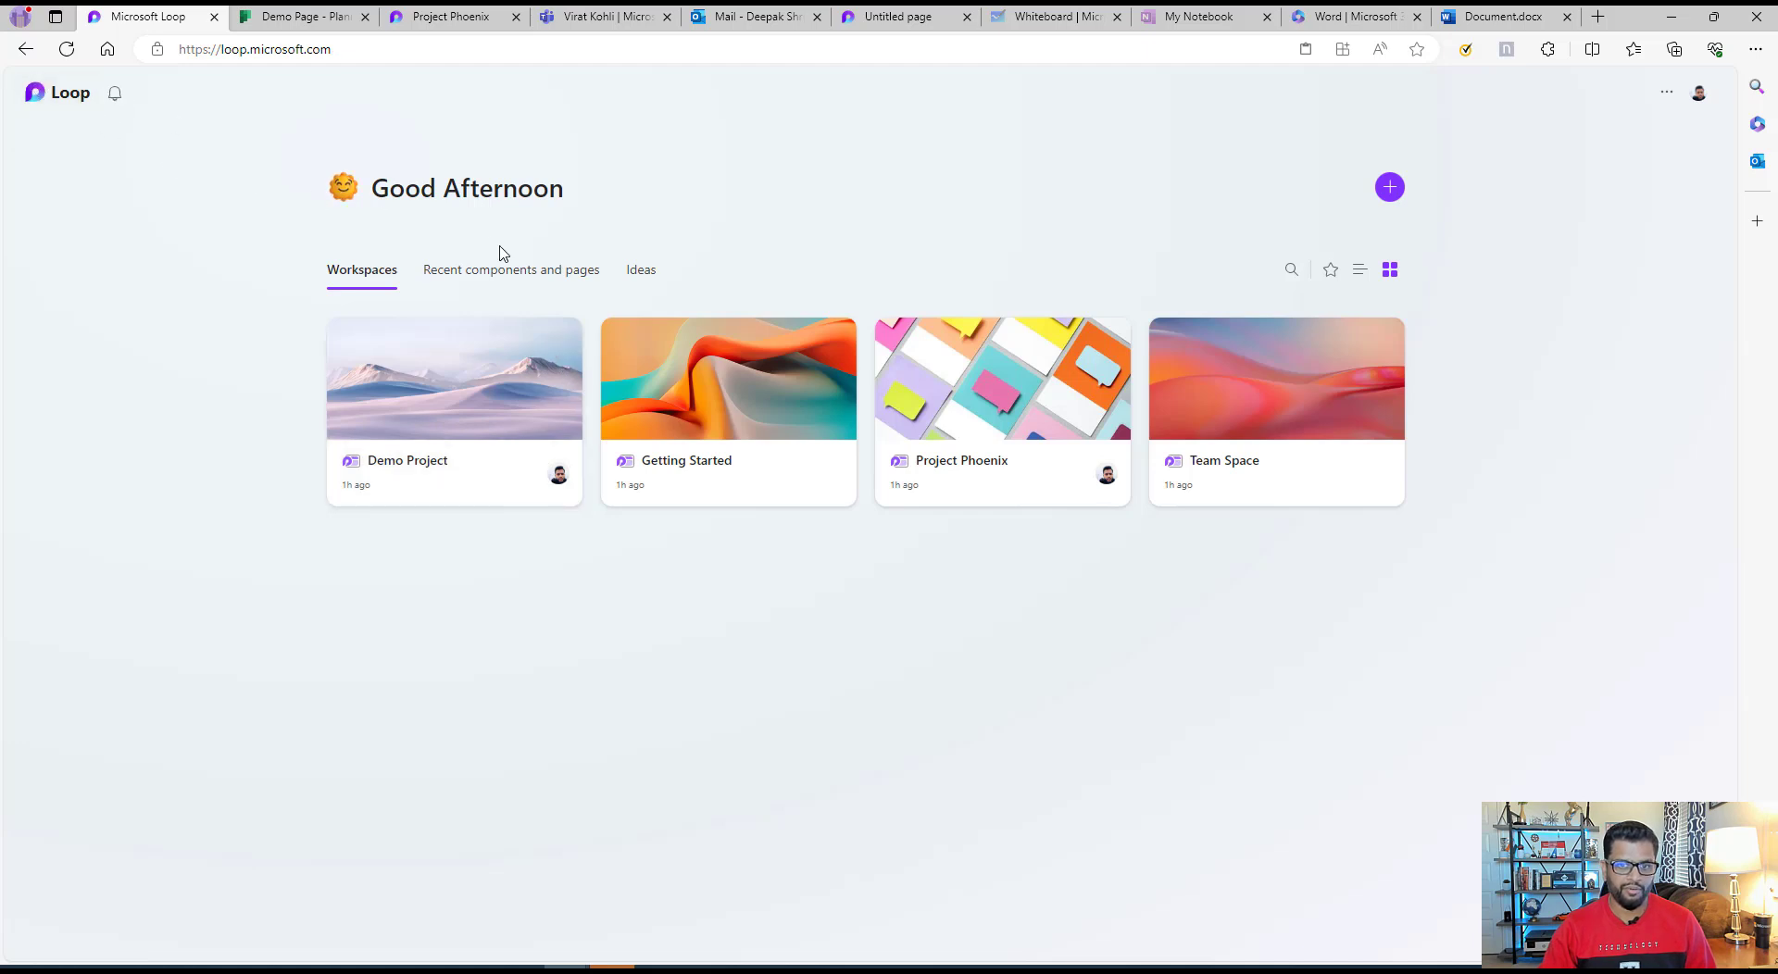
- View the Demo Project members list, close it, and open the Demo Project workspace
{"action": "left_click", "coordinate": [560, 339]}
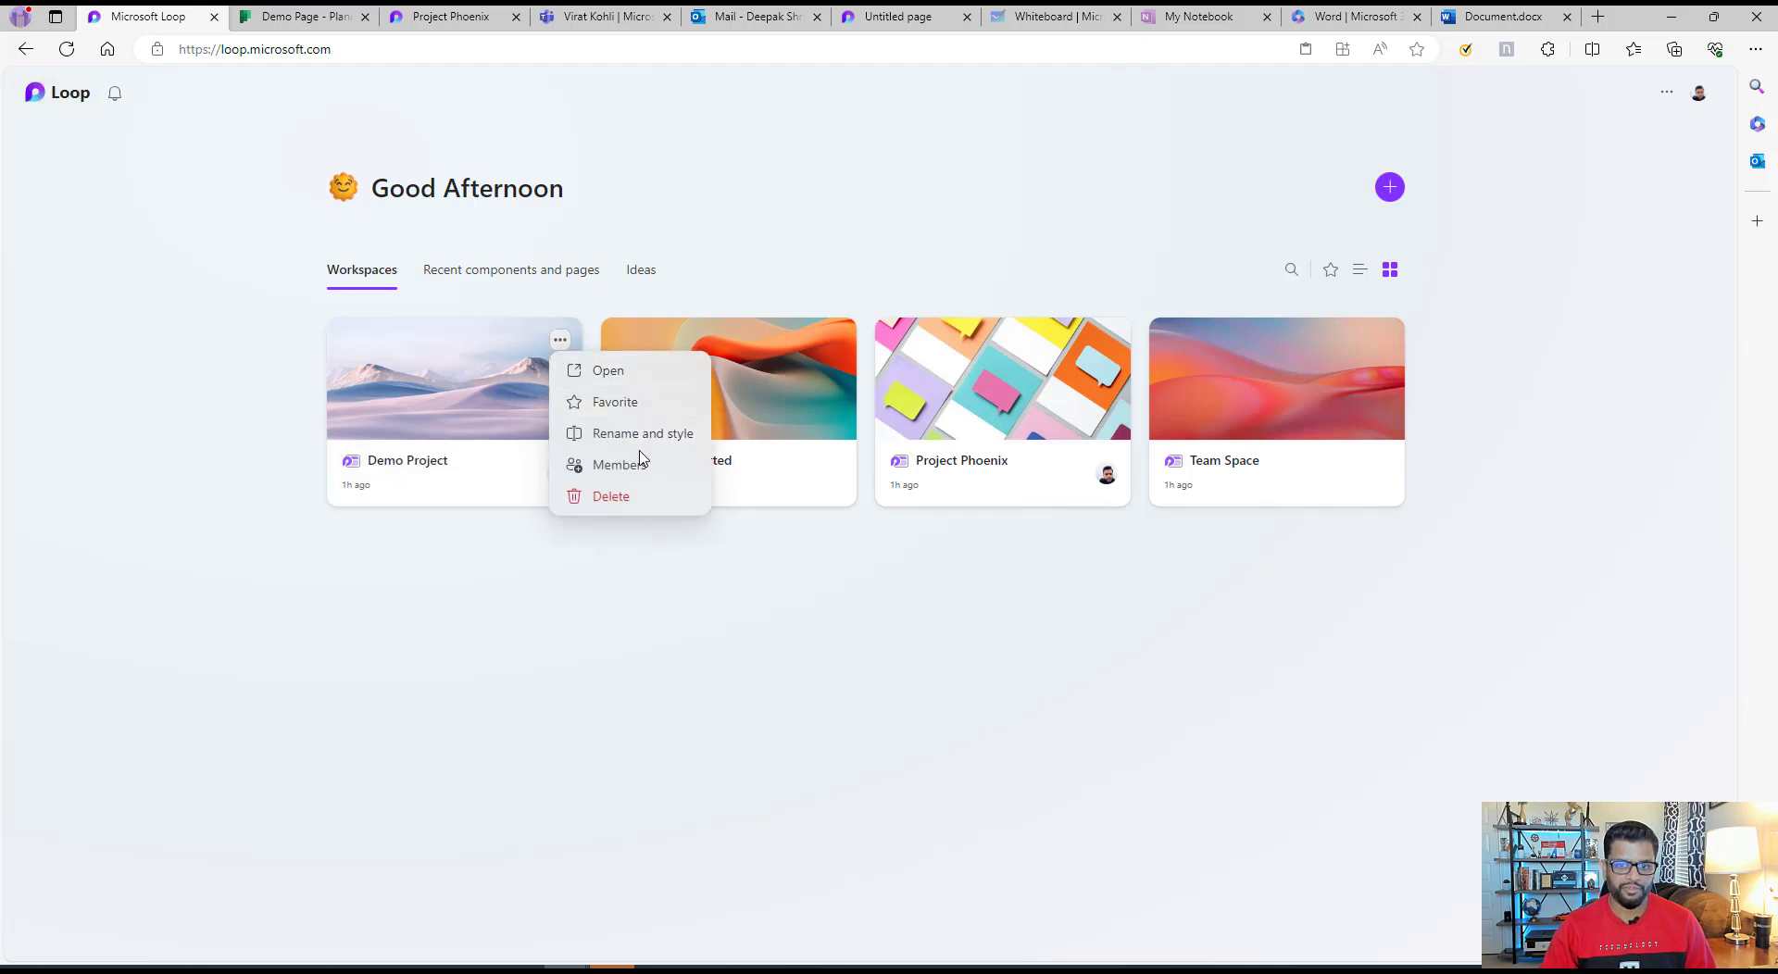
{"action": "left_click", "coordinate": [615, 469]}
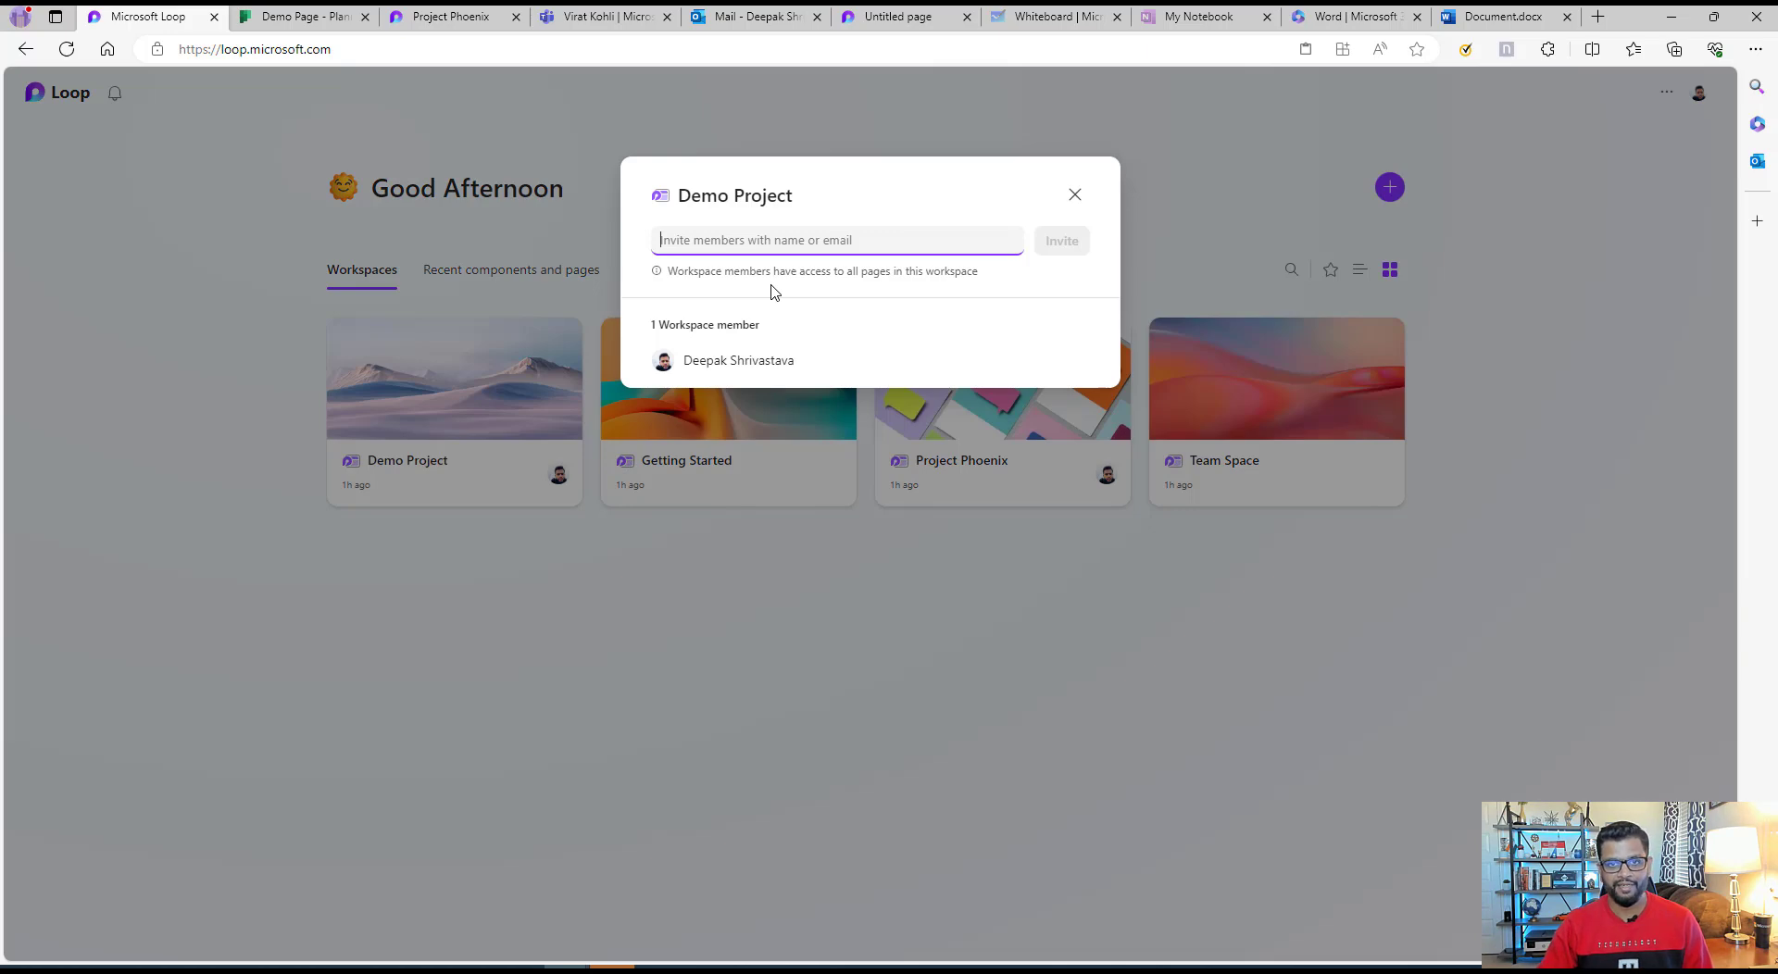
{"action": "left_click", "coordinate": [1125, 137]}
{"action": "left_click", "coordinate": [469, 422]}
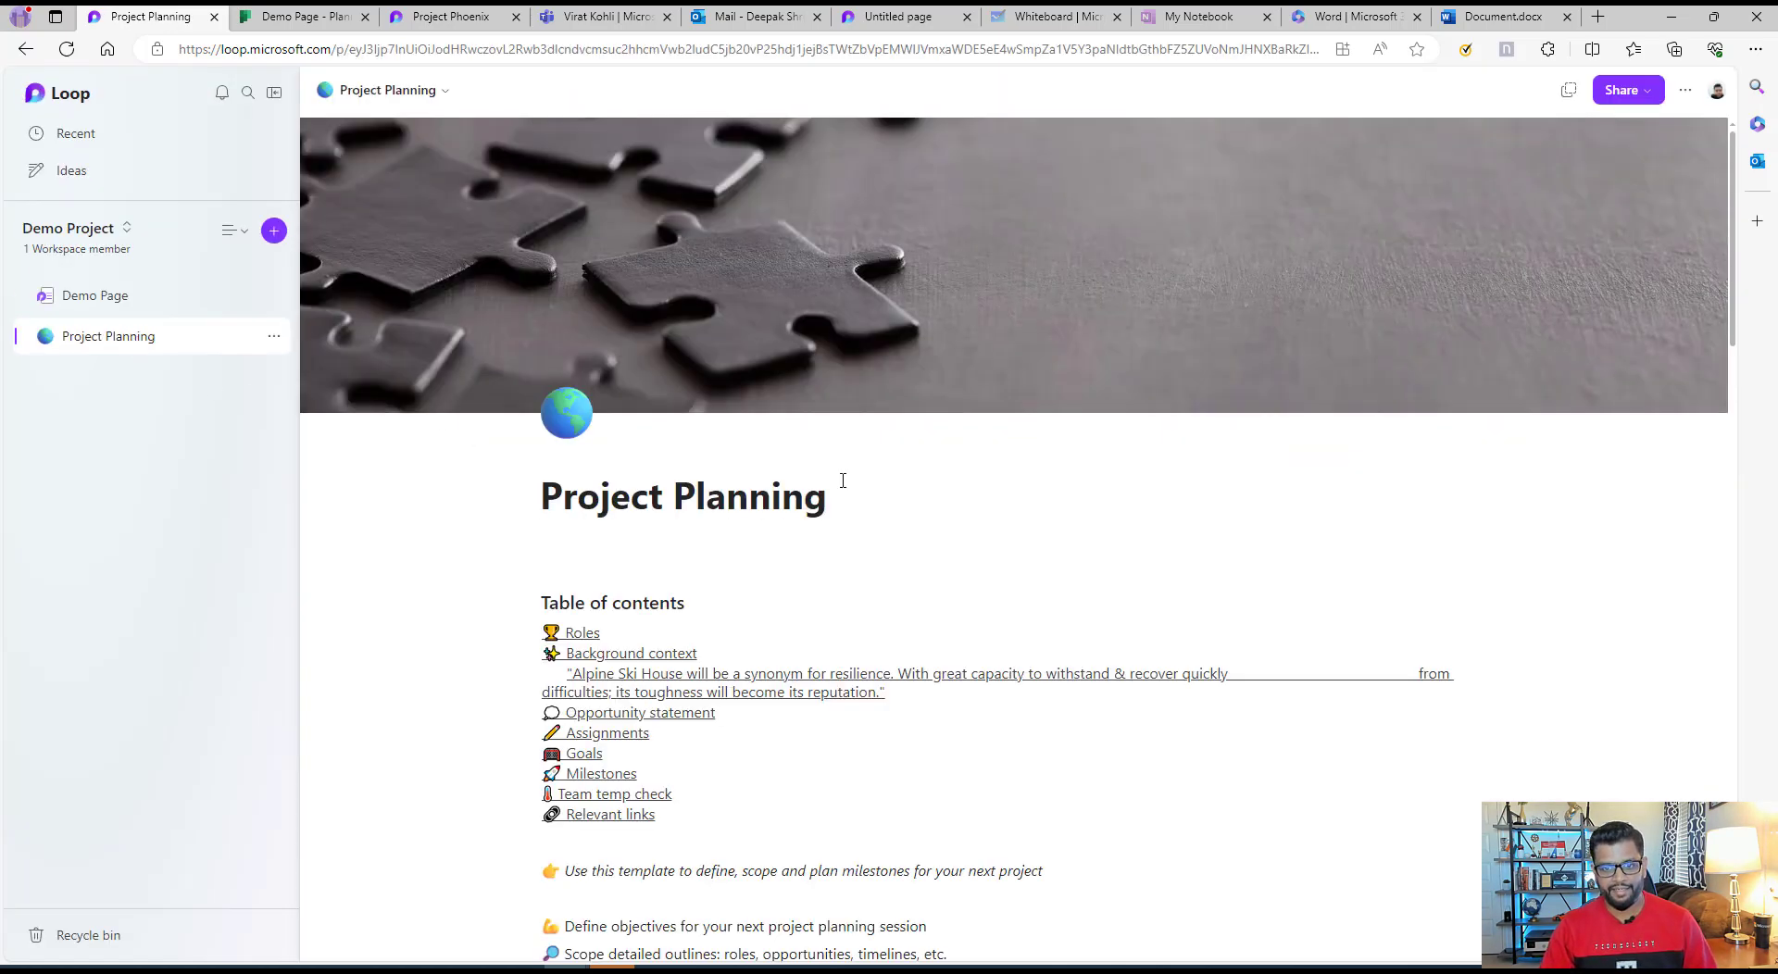
- Convert the Roles table into a Loop component and copy its sharing link
{"action": "scroll", "coordinate": [864, 518], "scroll_direction": "down", "scroll_amount": 8}
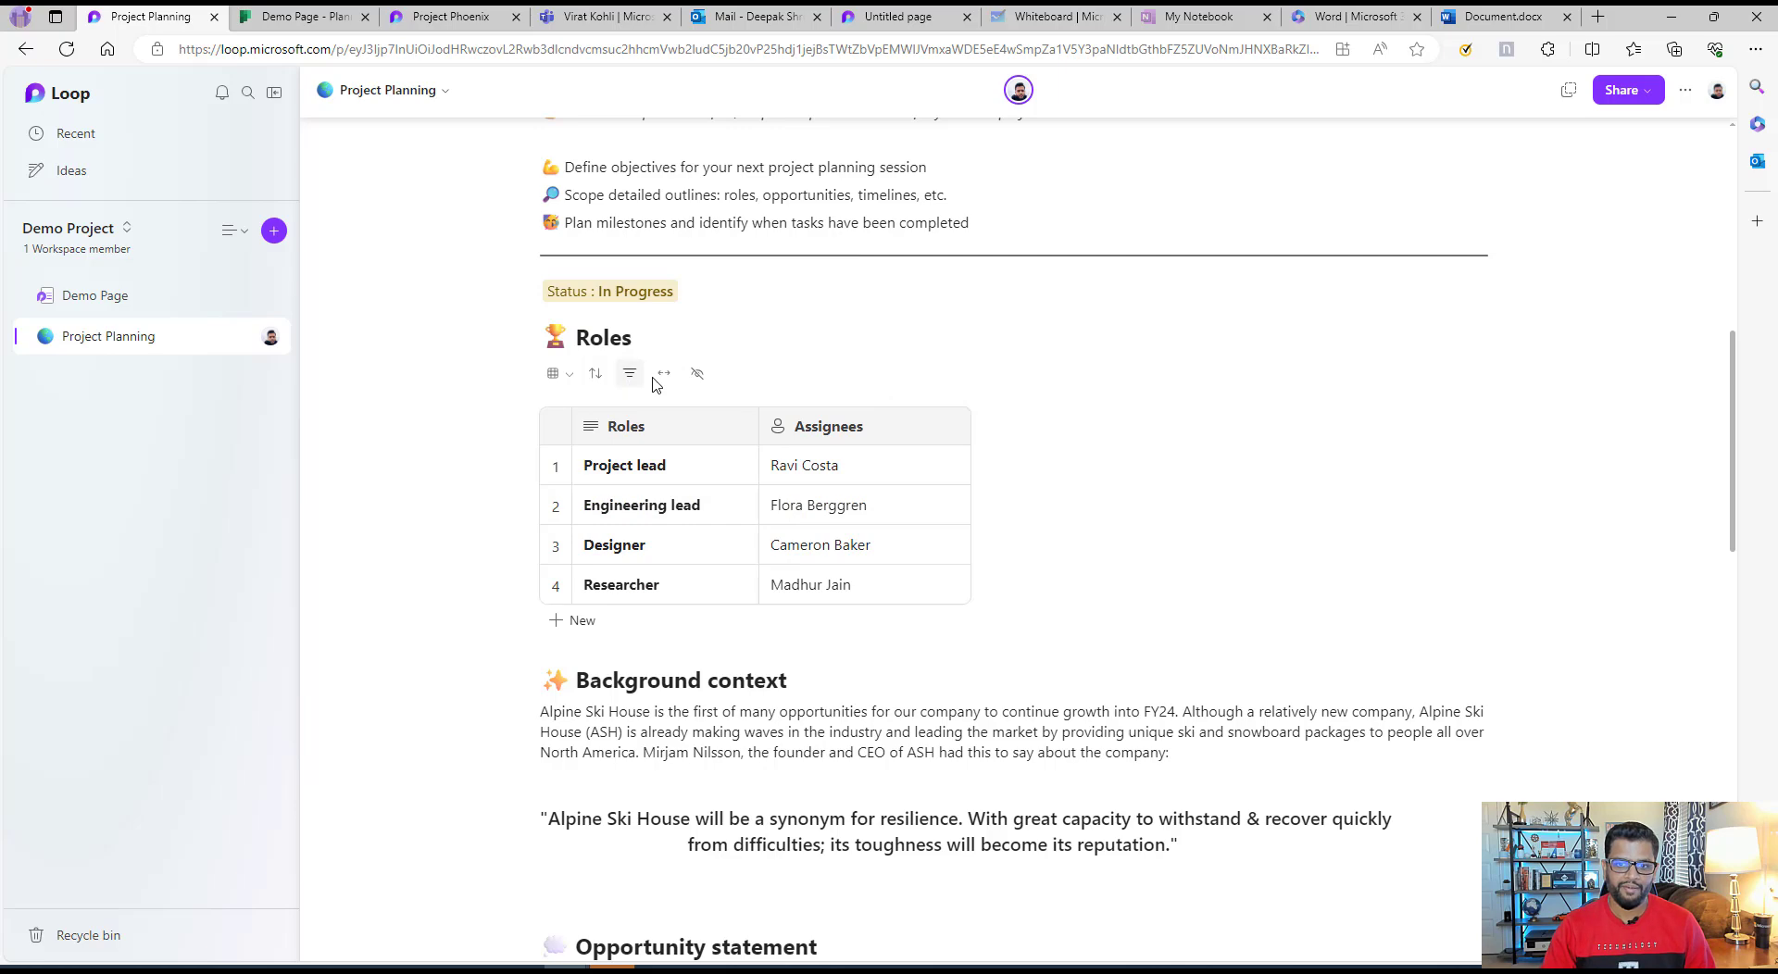
{"action": "left_click", "coordinate": [306, 376]}
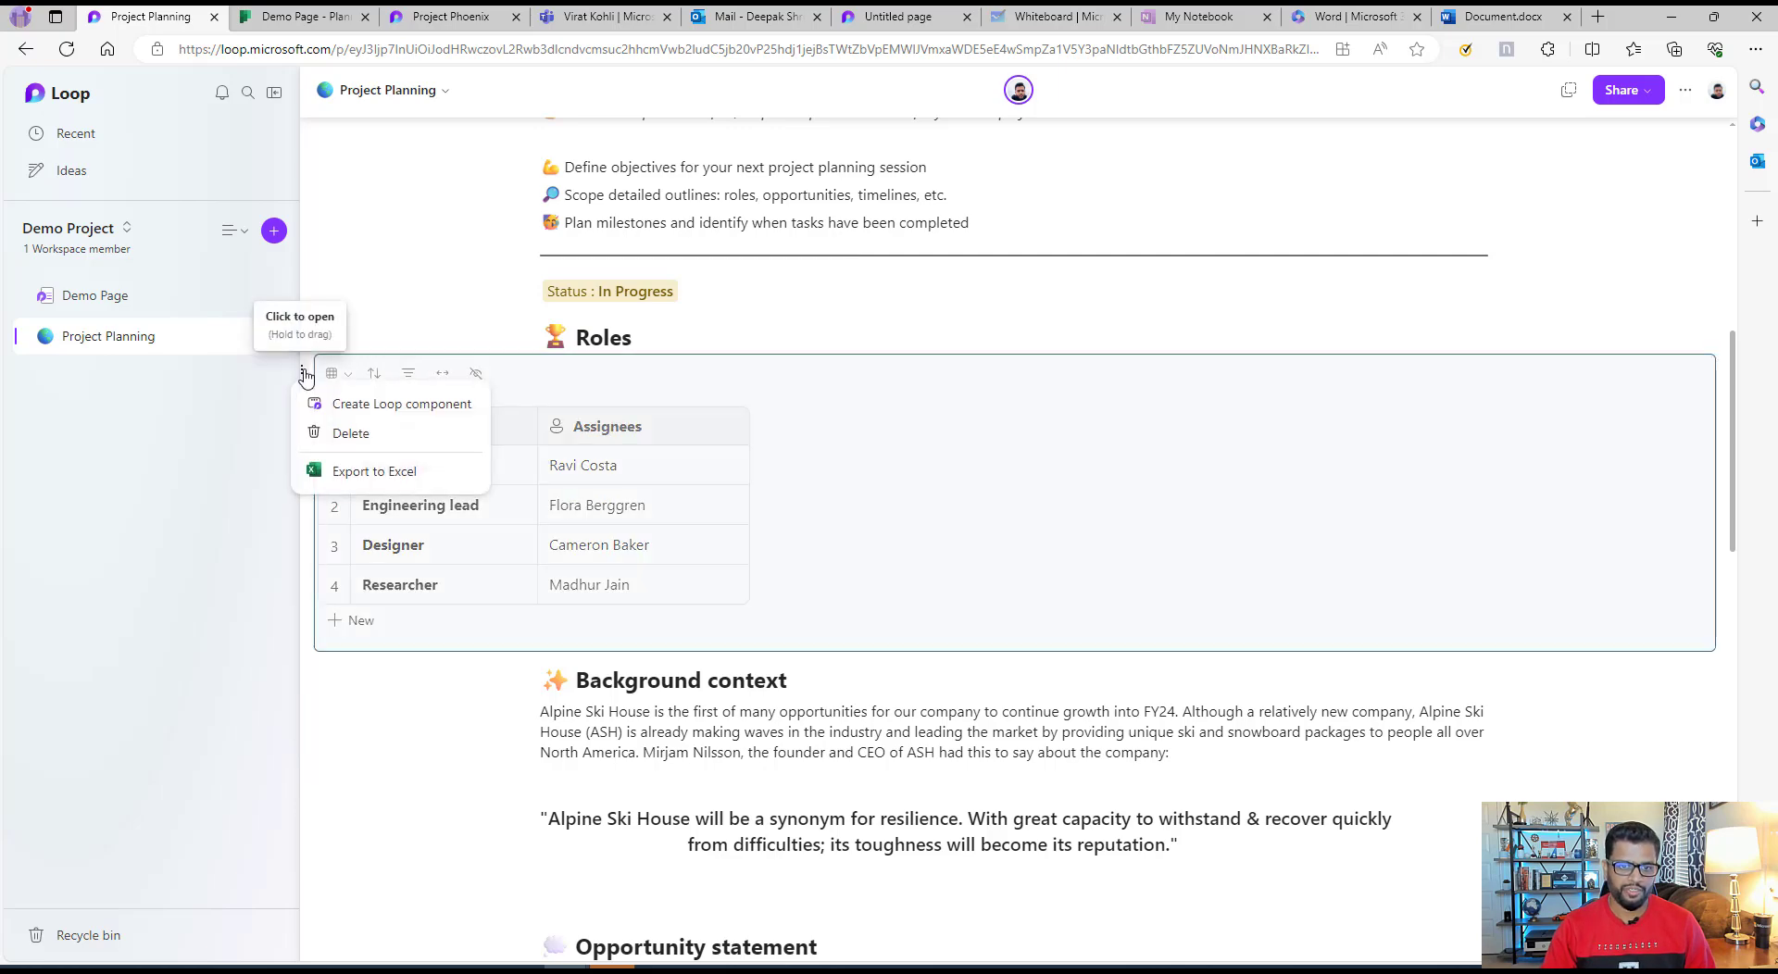
{"action": "left_click", "coordinate": [361, 404]}
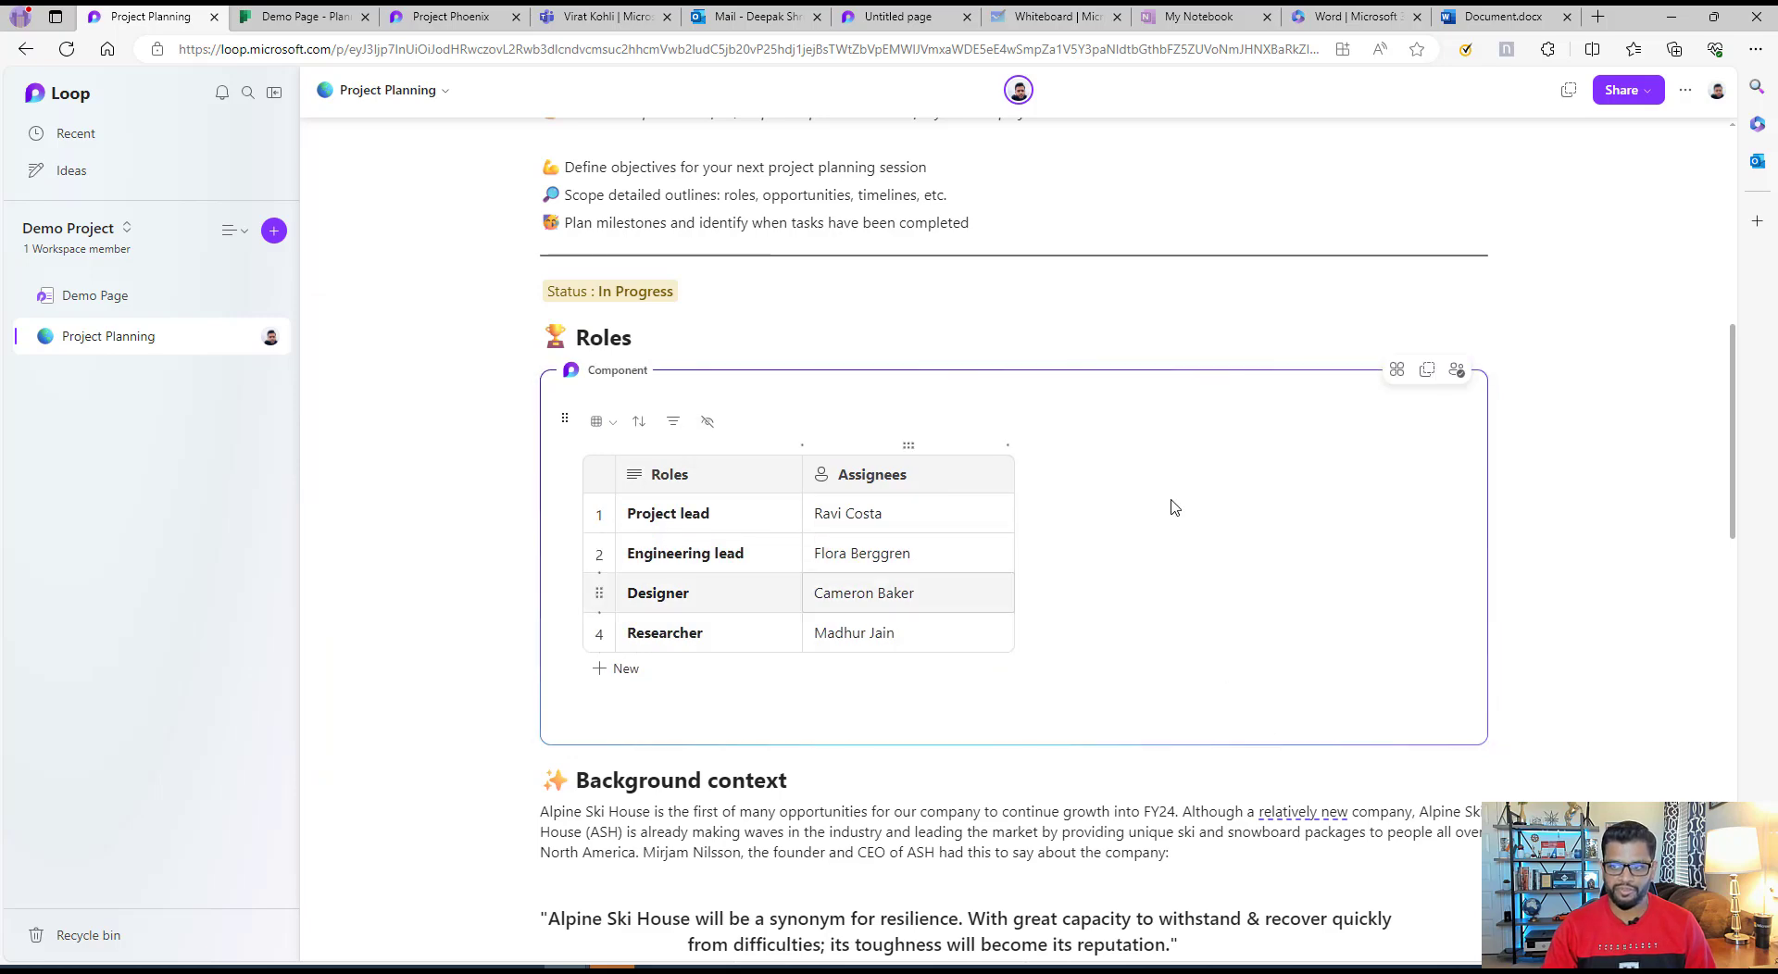
{"action": "left_click", "coordinate": [1427, 369]}
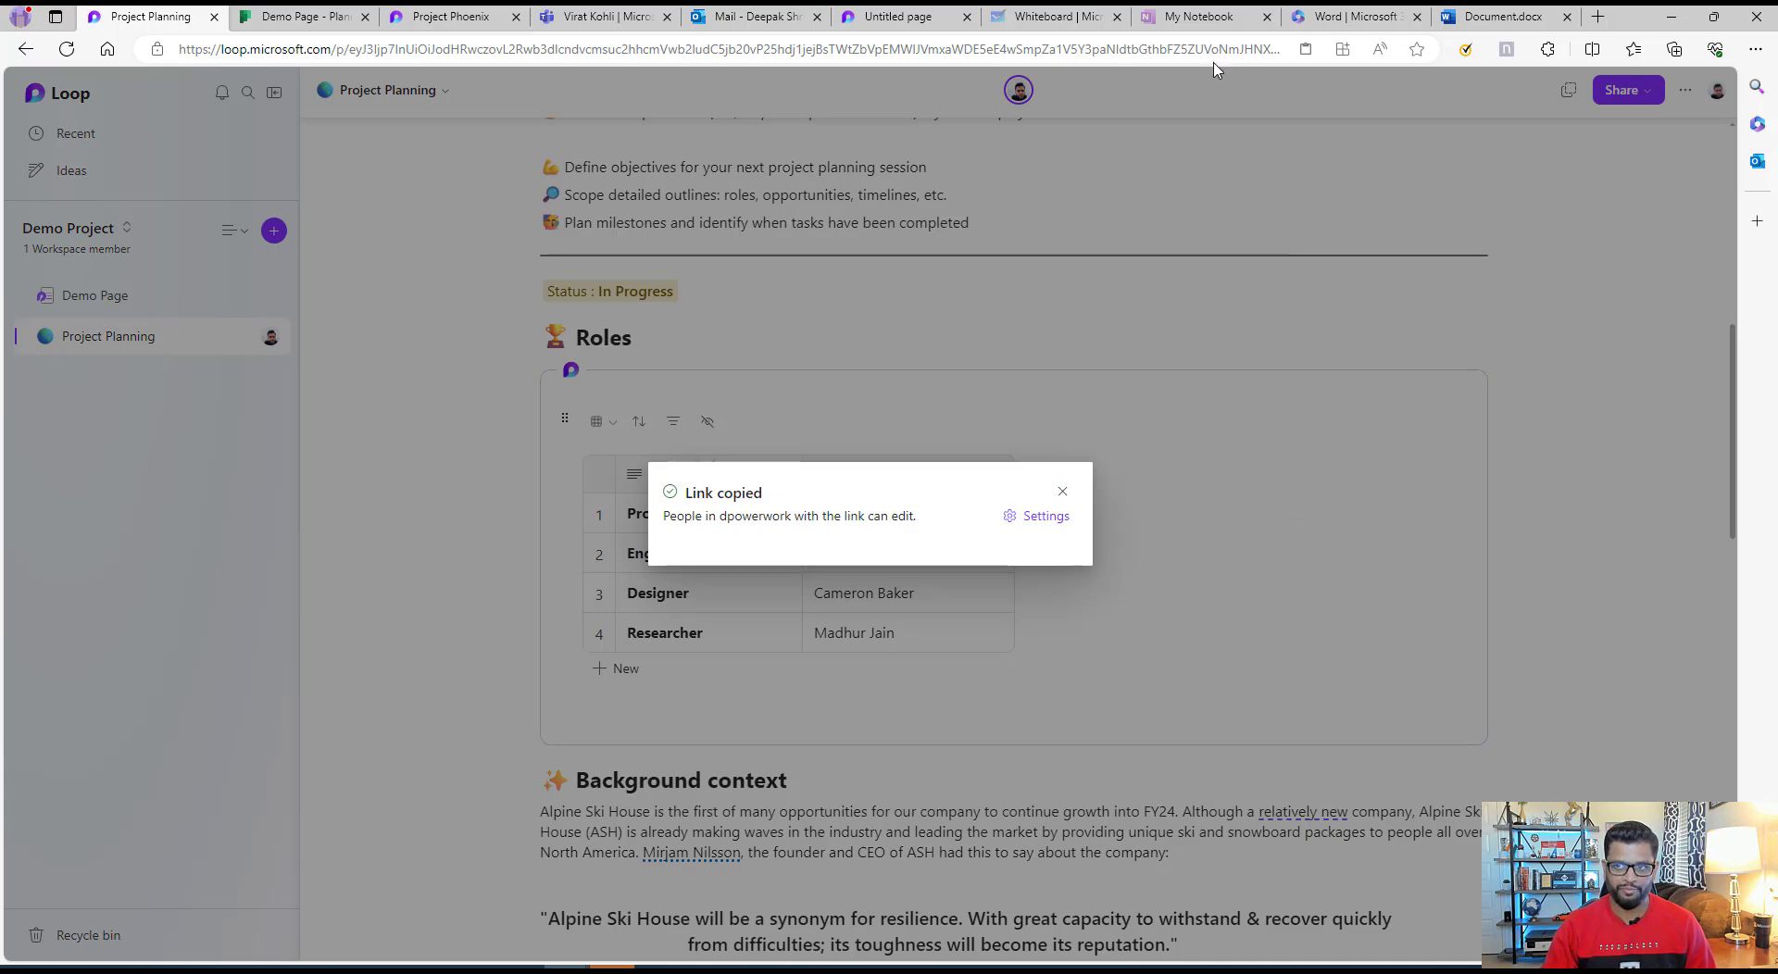
- Paste the Roles component into OneNote and assign new Project lead and Engineering lead people
{"action": "left_click", "coordinate": [1207, 23]}
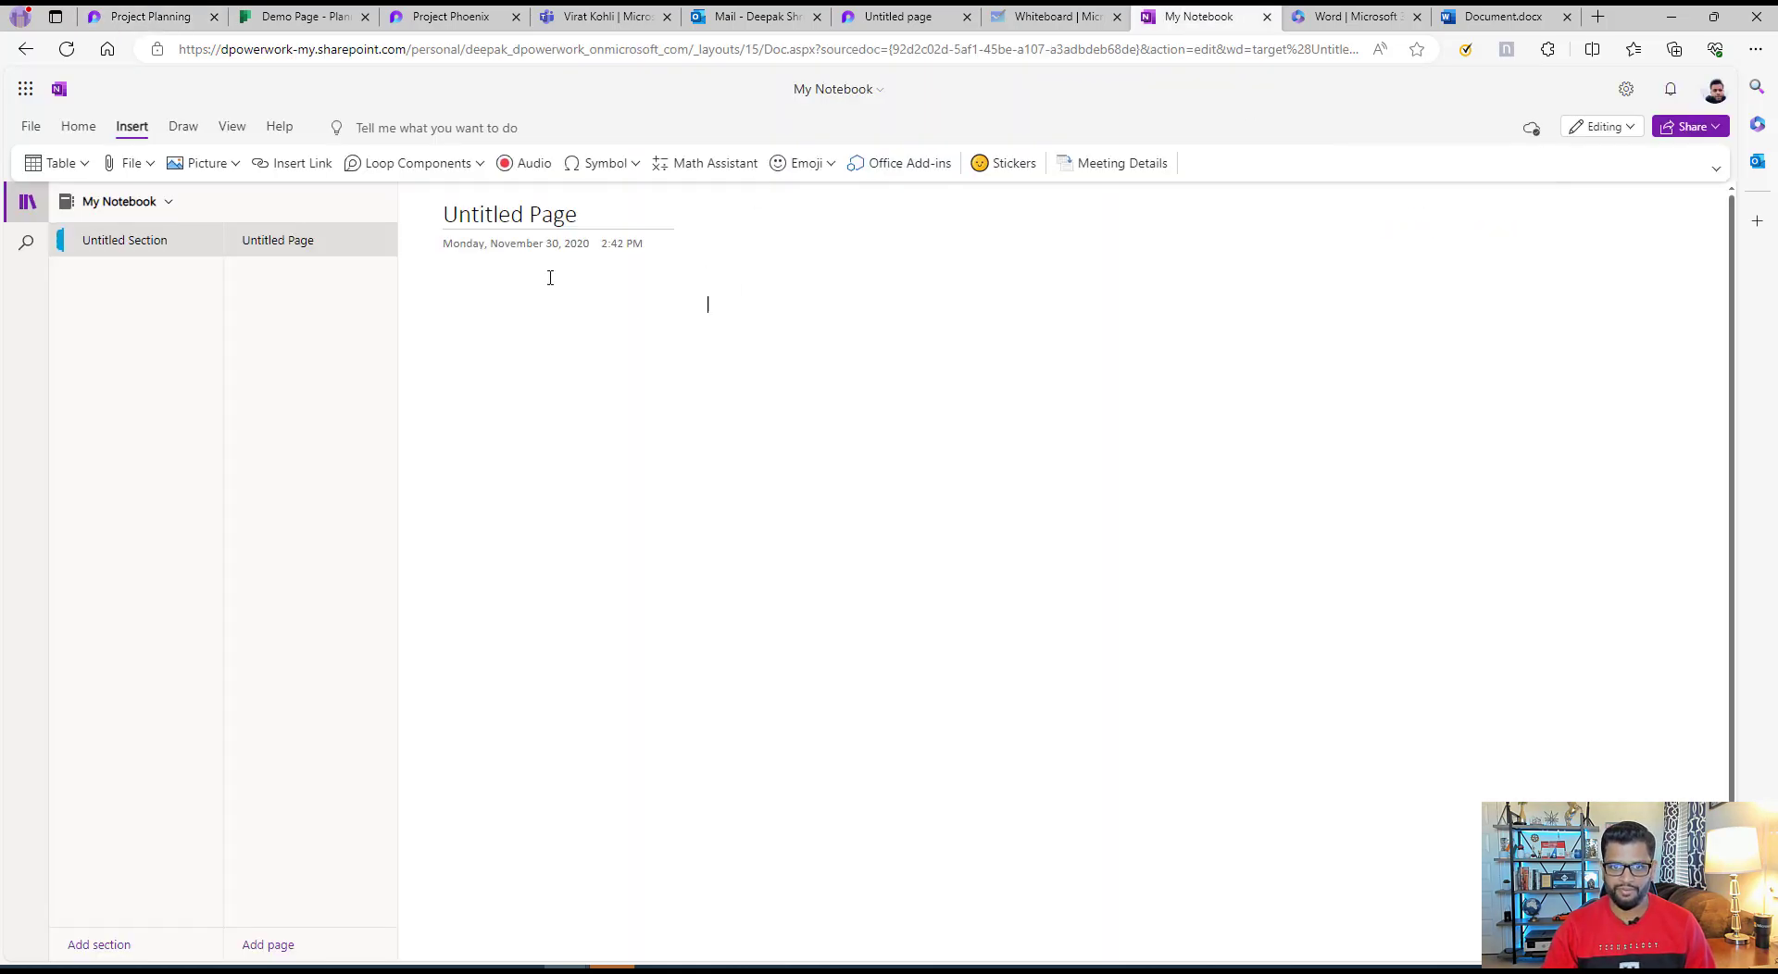
{"action": "key", "text": "ctrl+v"}
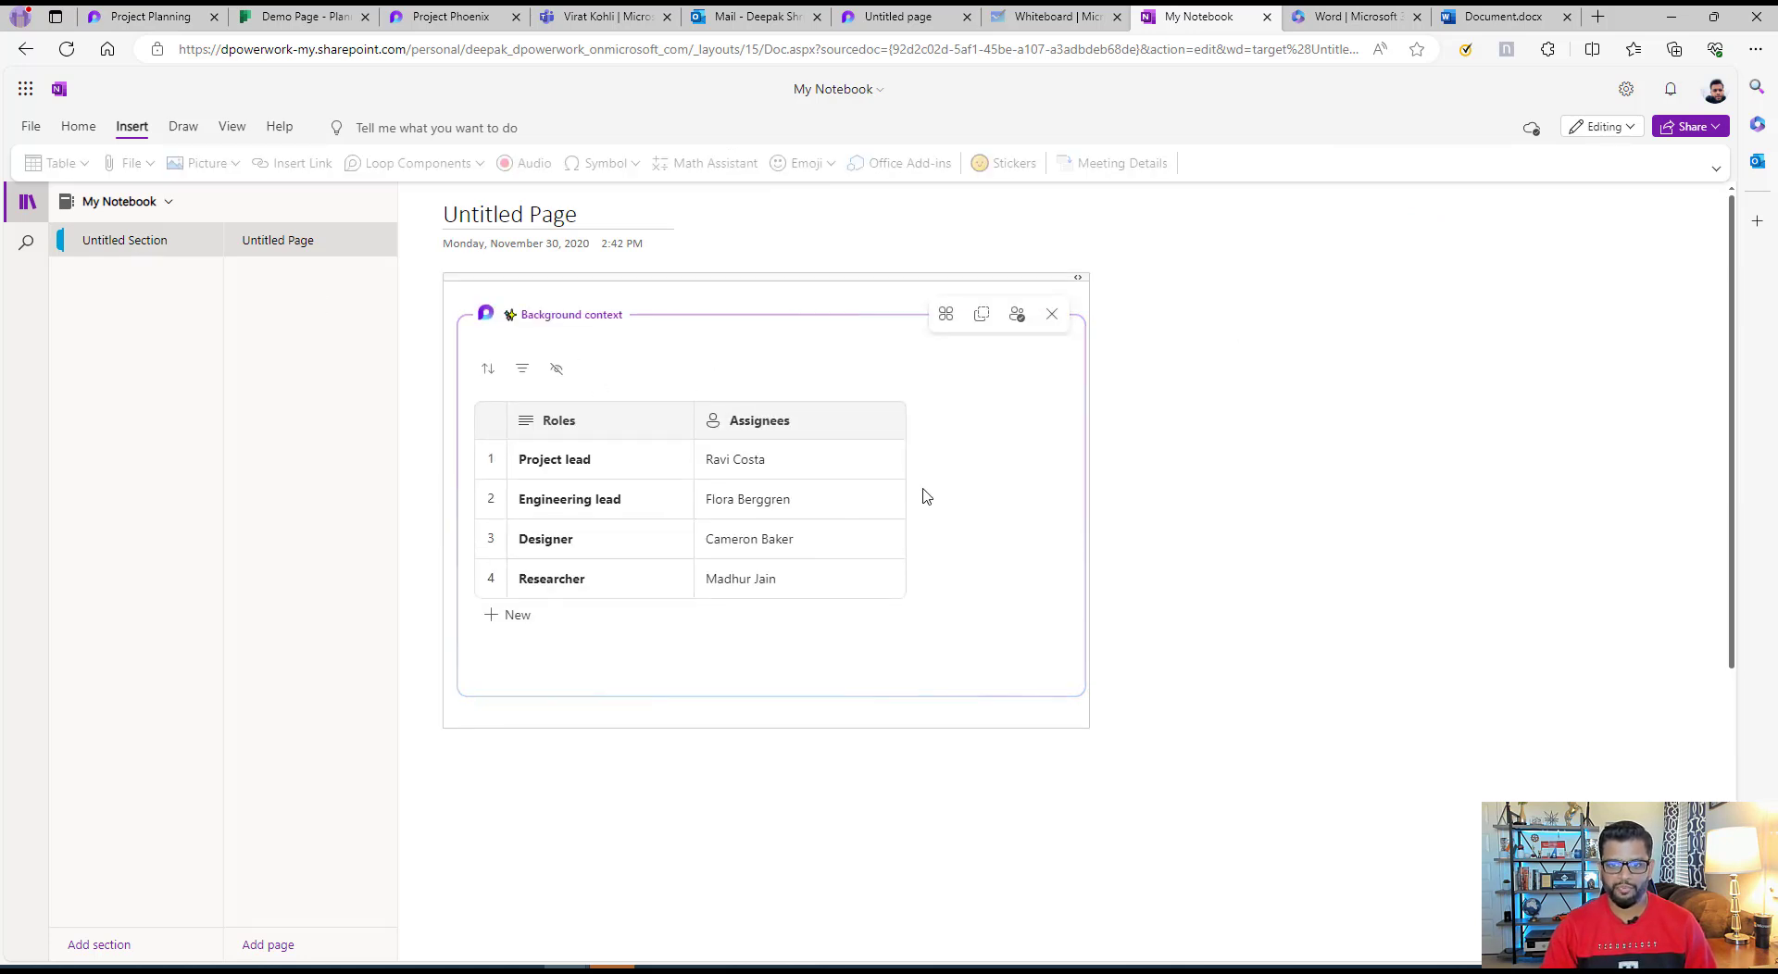
{"action": "left_click", "coordinate": [774, 460]}
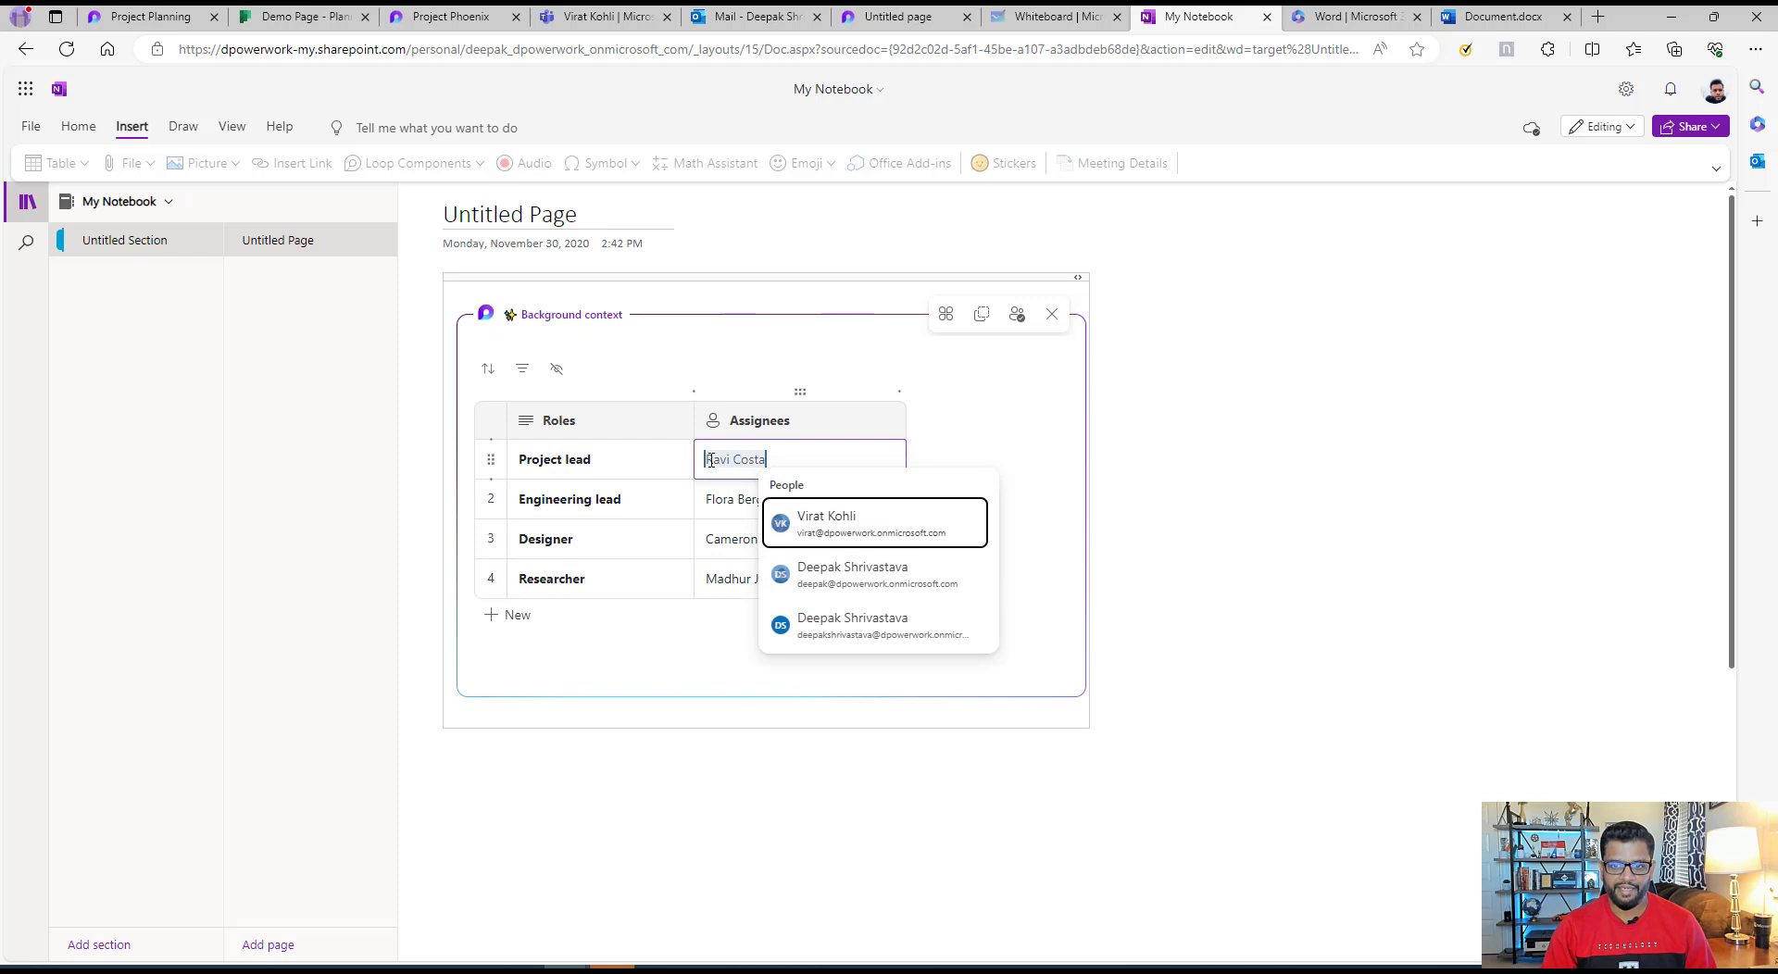
{"action": "left_click", "coordinate": [834, 515]}
{"action": "left_click", "coordinate": [815, 501]}
{"action": "left_click", "coordinate": [846, 621]}
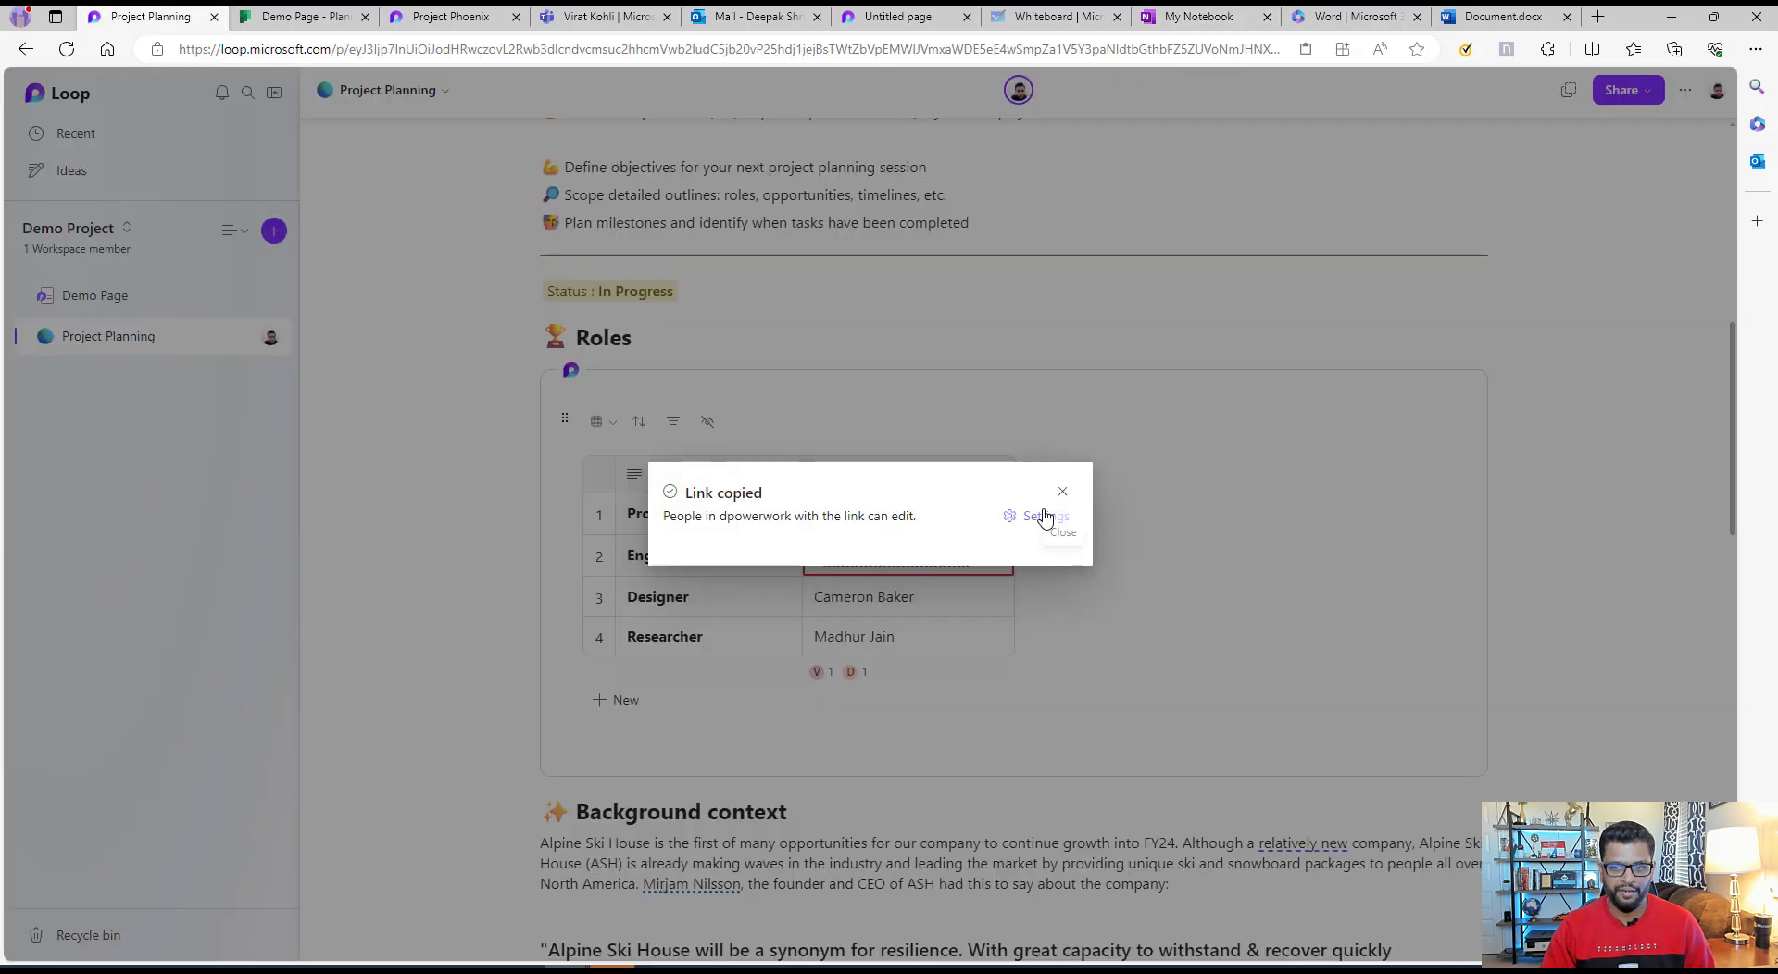
{"action": "left_click", "coordinate": [1061, 493]}
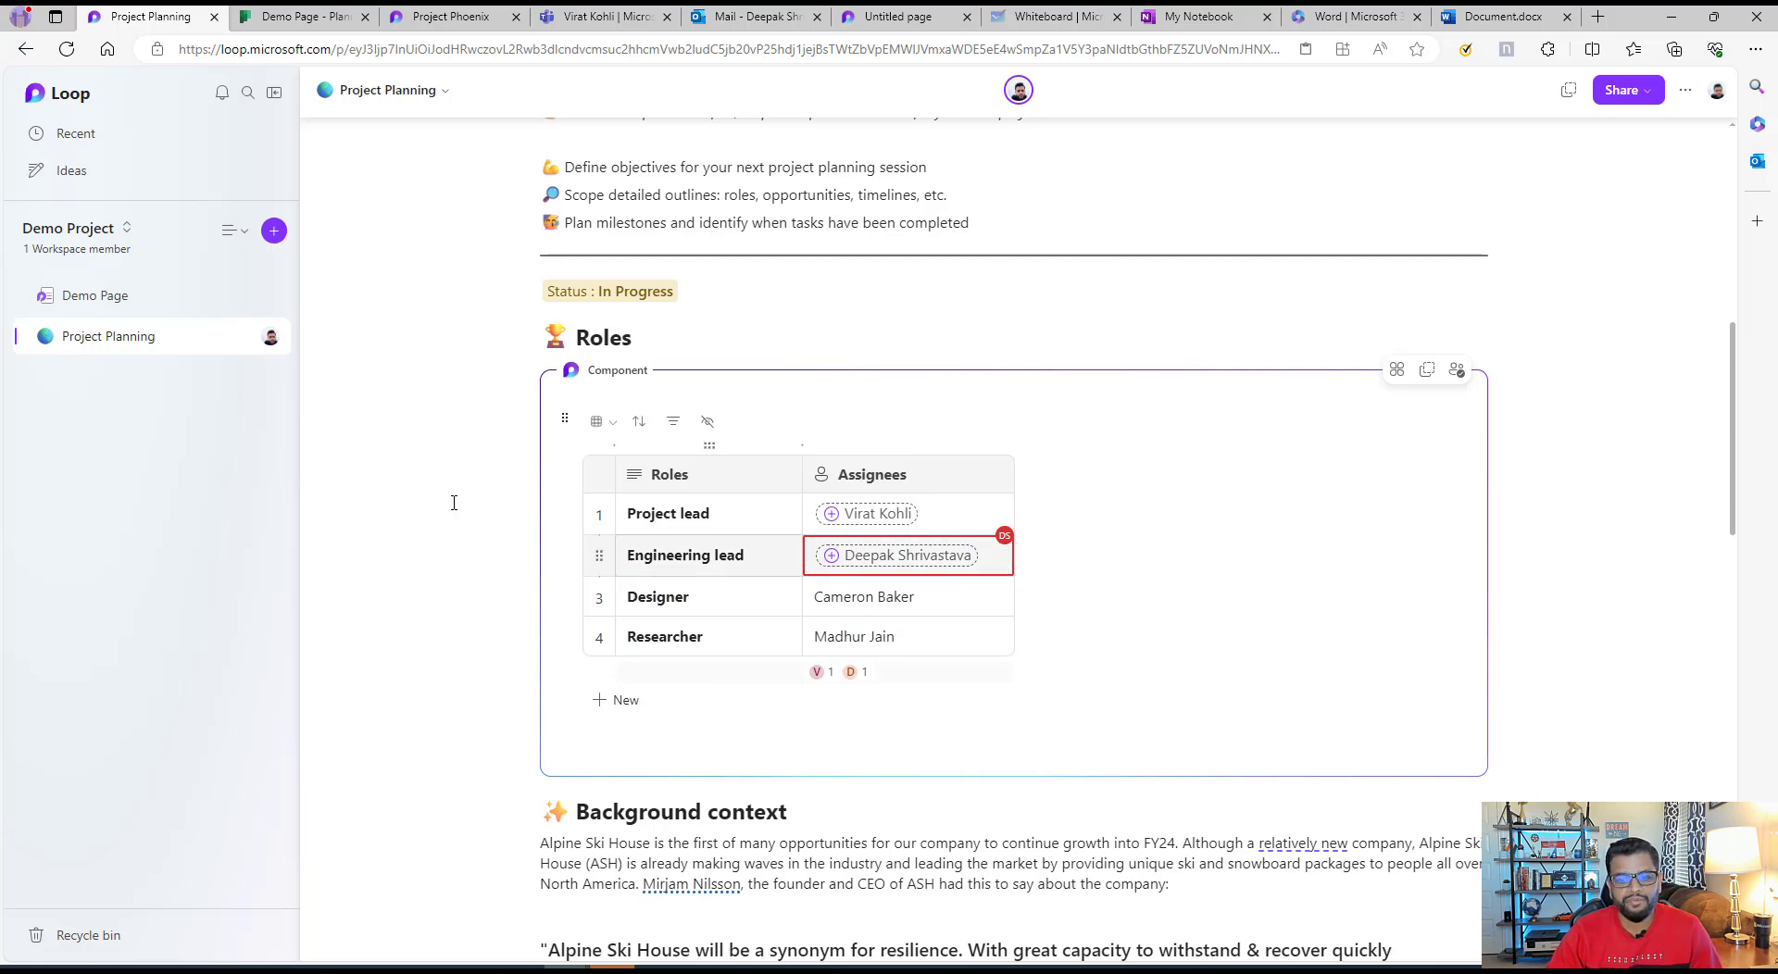
{"action": "scroll", "coordinate": [1113, 773], "scroll_direction": "down", "scroll_amount": 7}
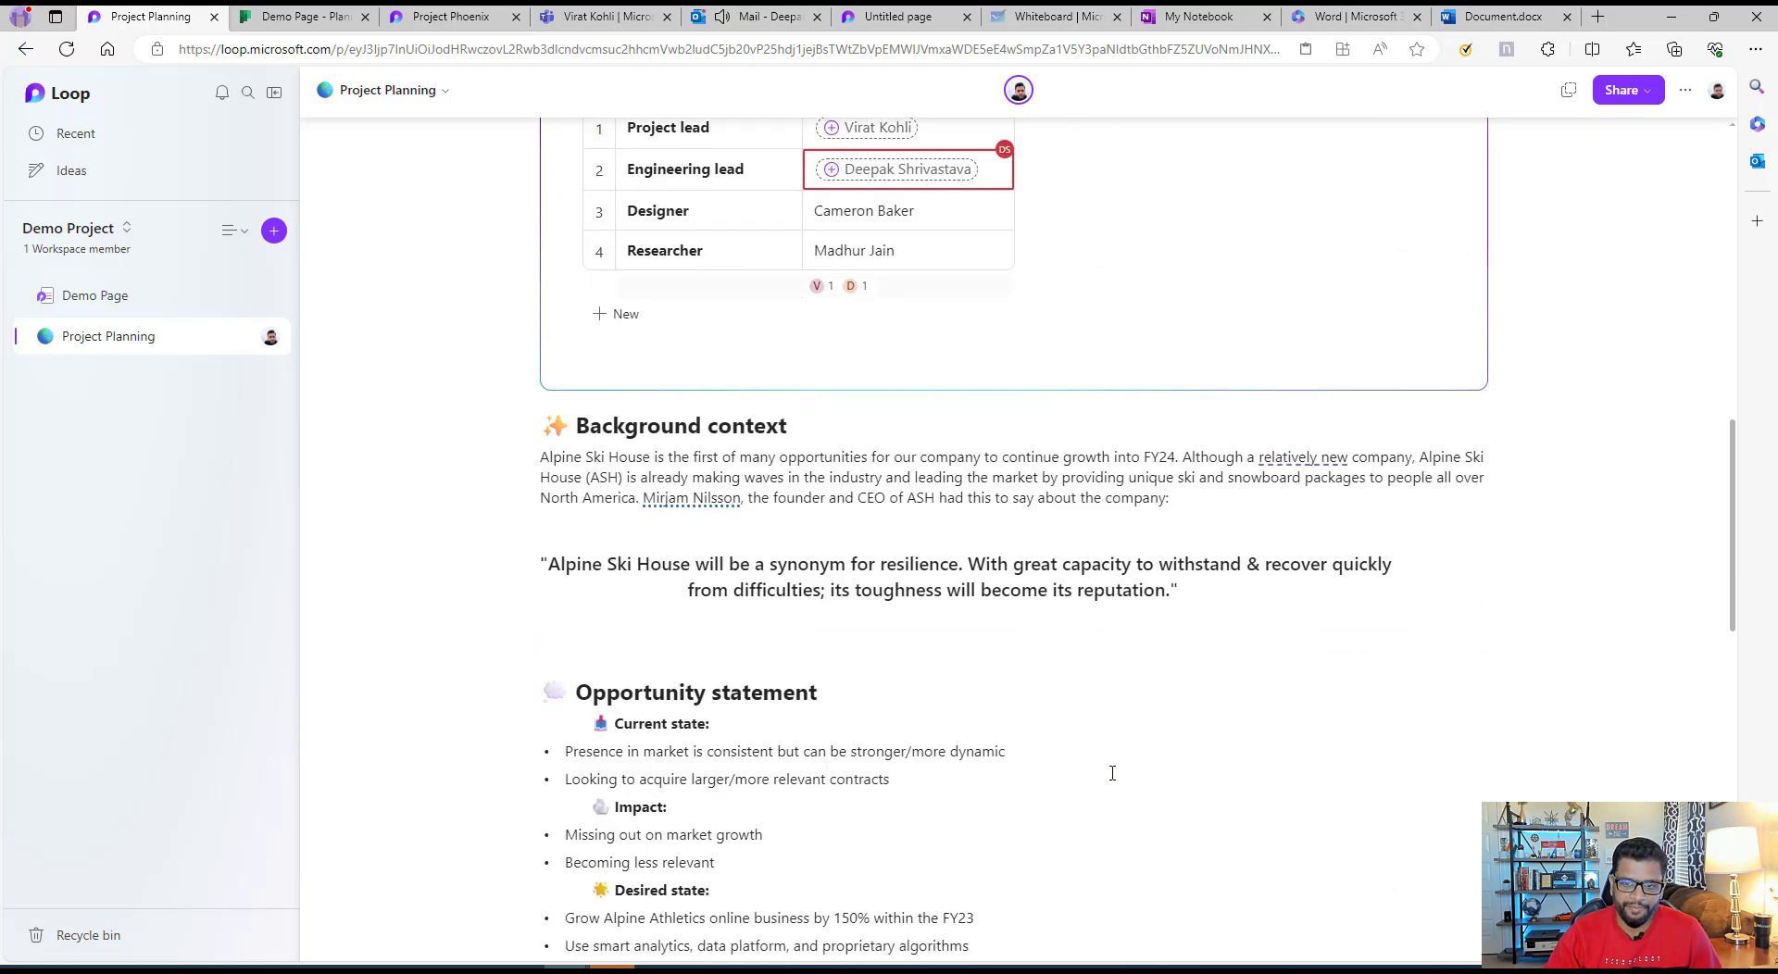
{"action": "left_click", "coordinate": [958, 560]}
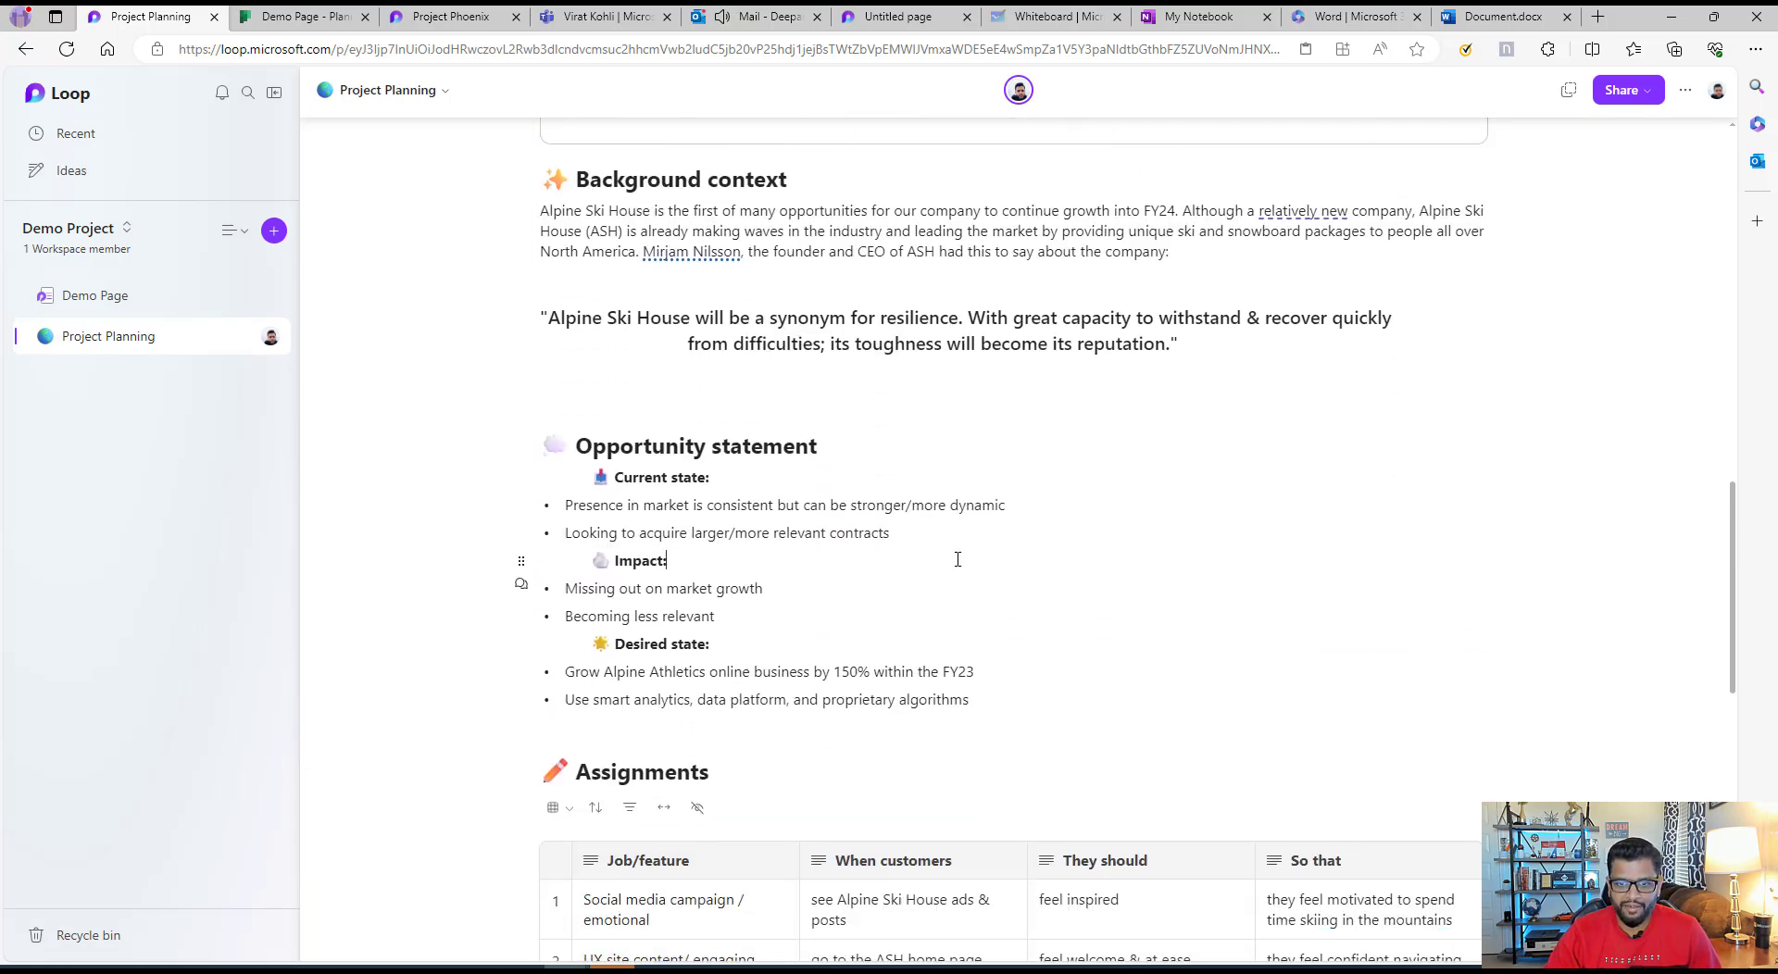
{"action": "left_click", "coordinate": [544, 450]}
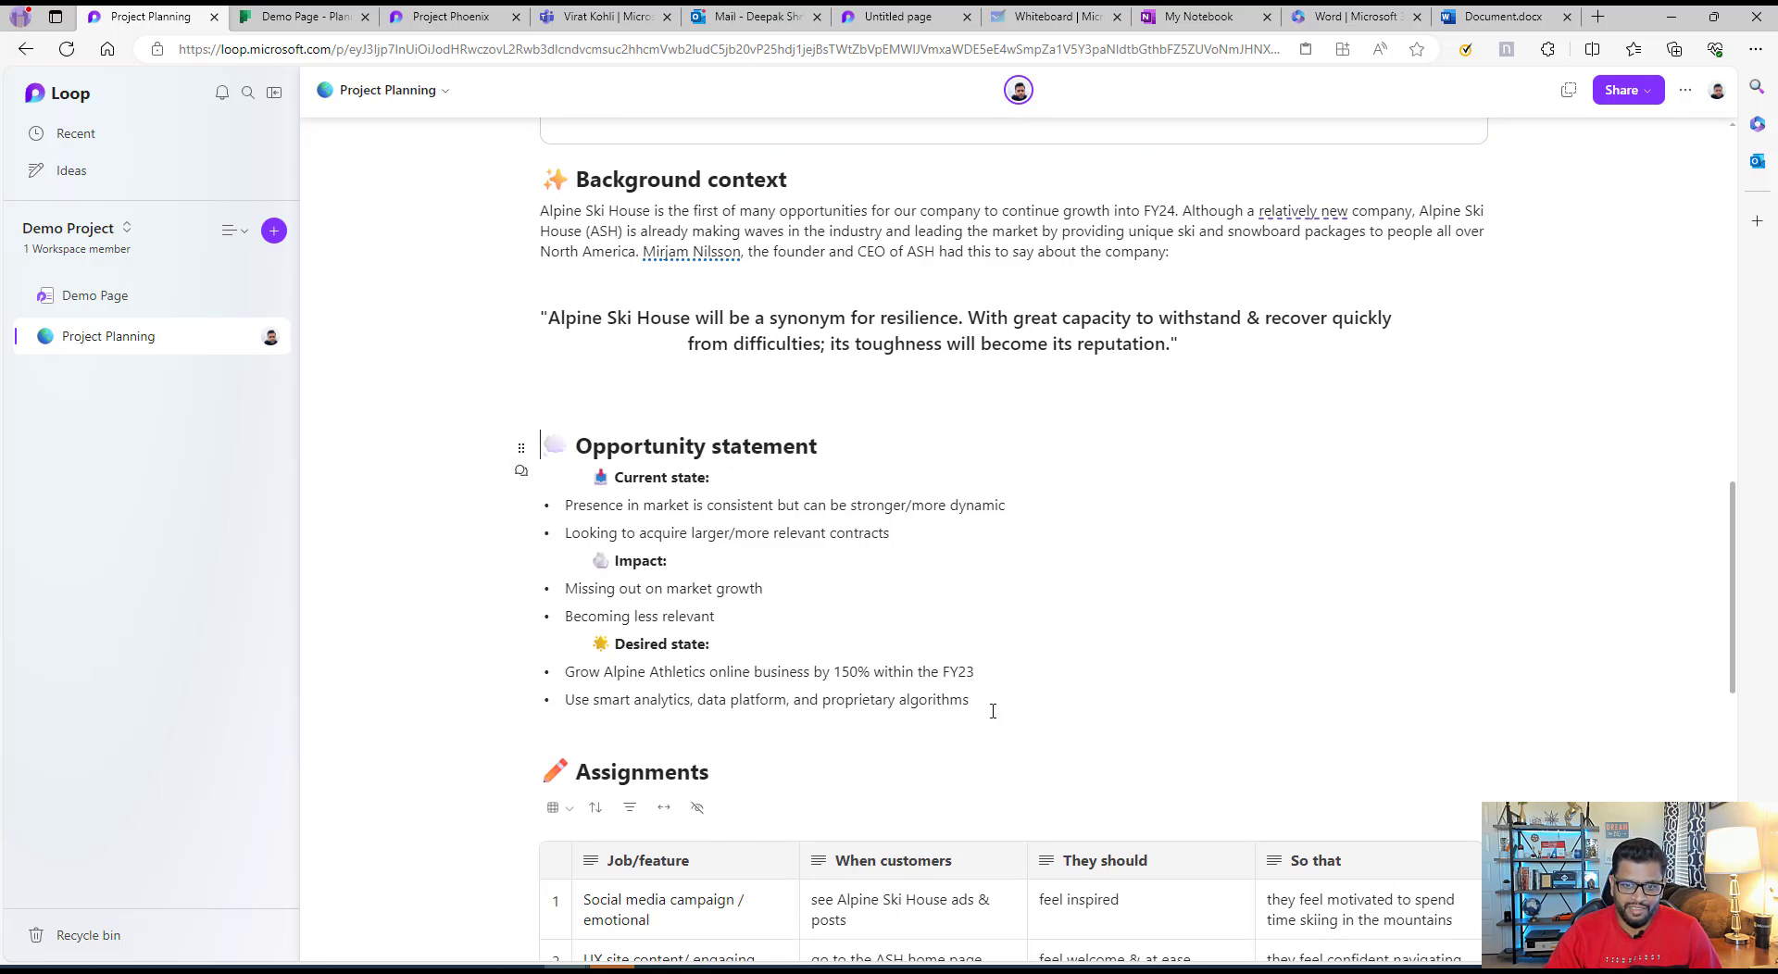
{"action": "scroll", "coordinate": [992, 714], "scroll_direction": "down", "scroll_amount": 4}
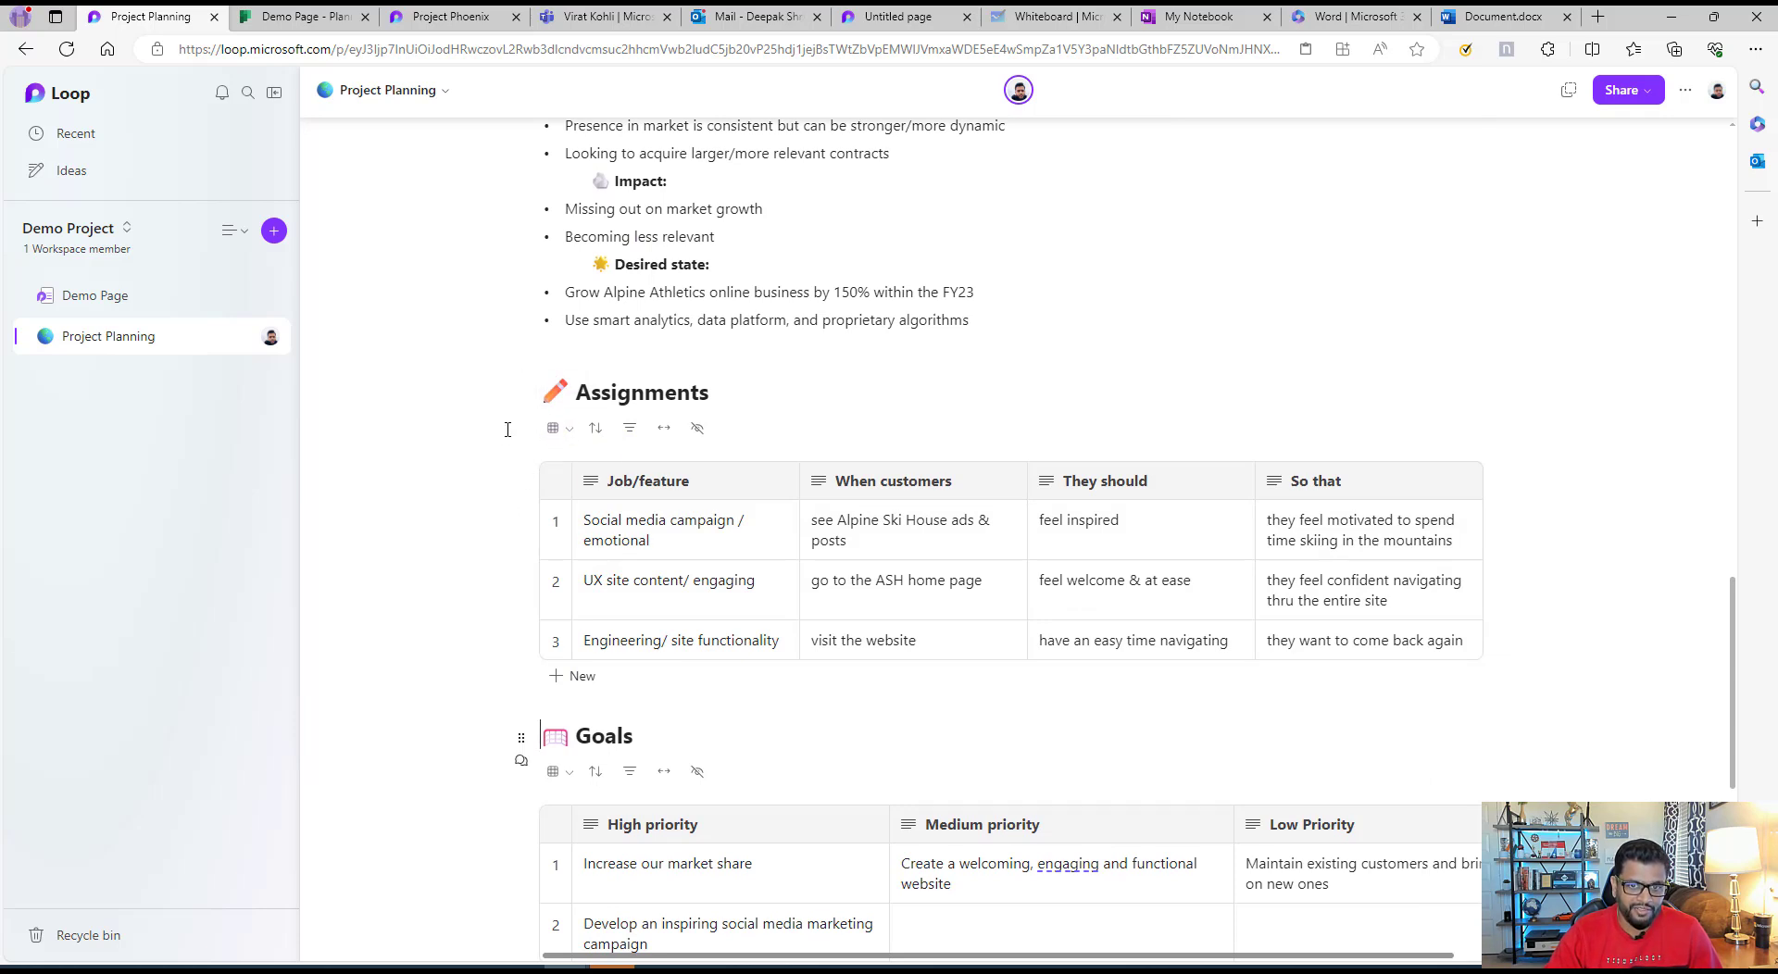
- Widen the Assignments table to full page width and convert it into a Loop component
{"action": "left_click", "coordinate": [664, 429]}
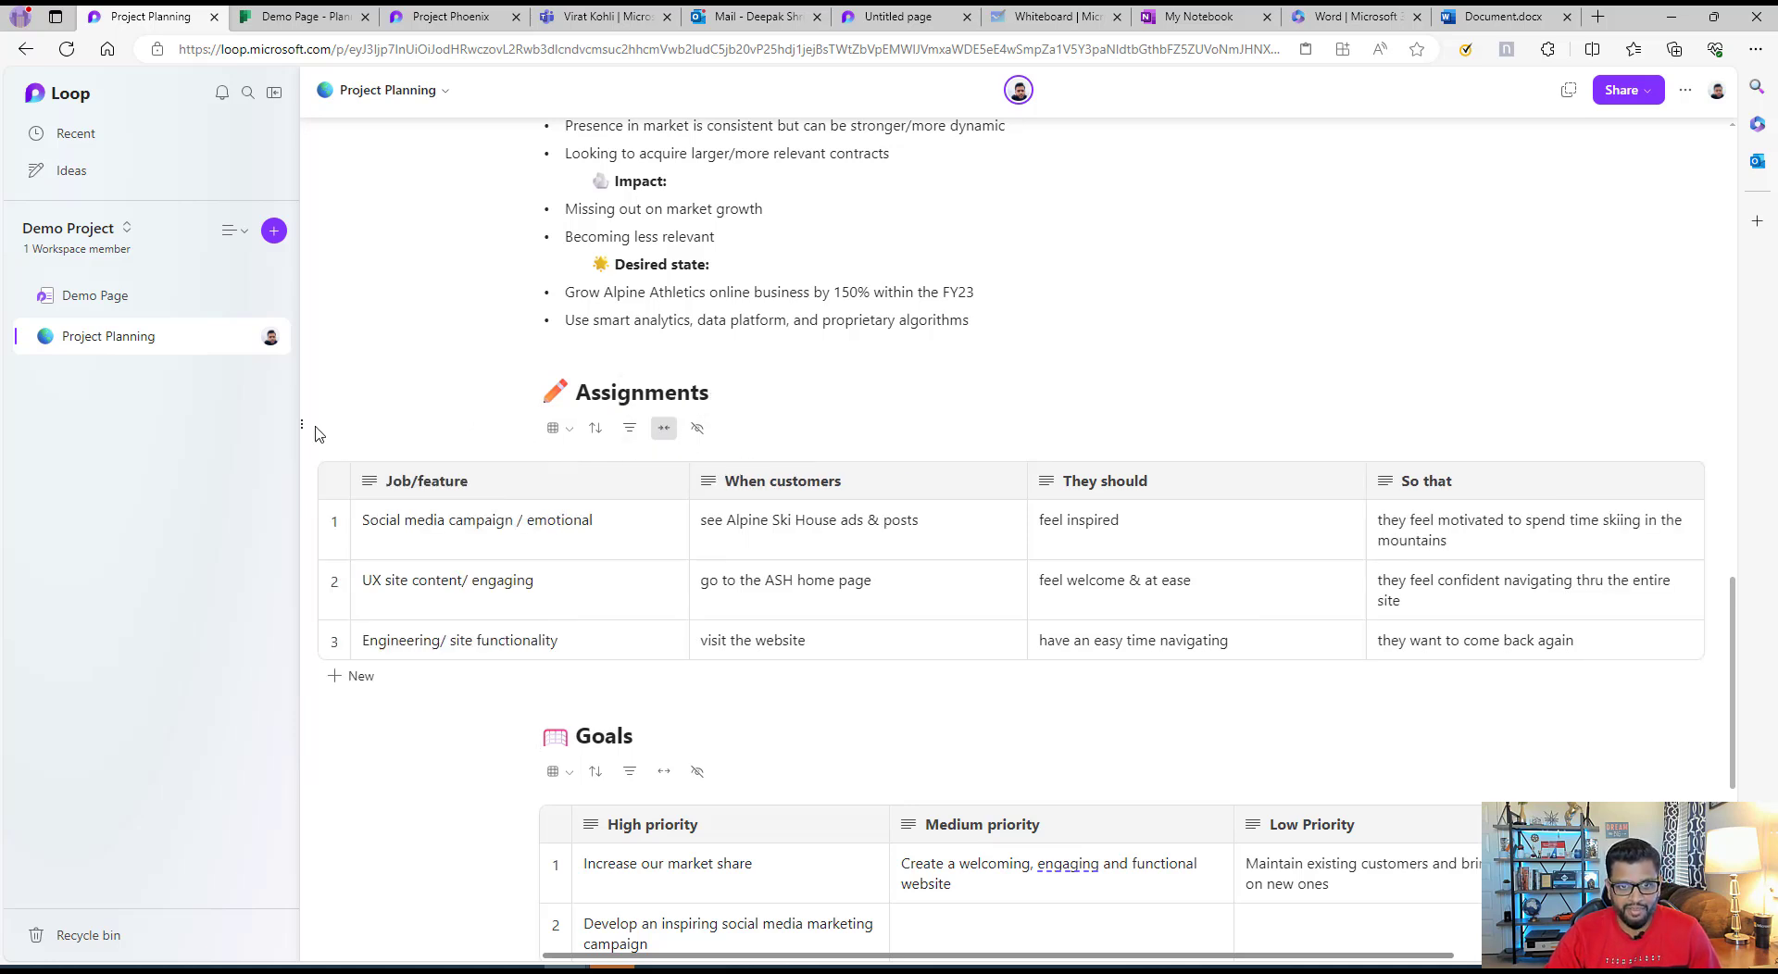
{"action": "left_click", "coordinate": [302, 430]}
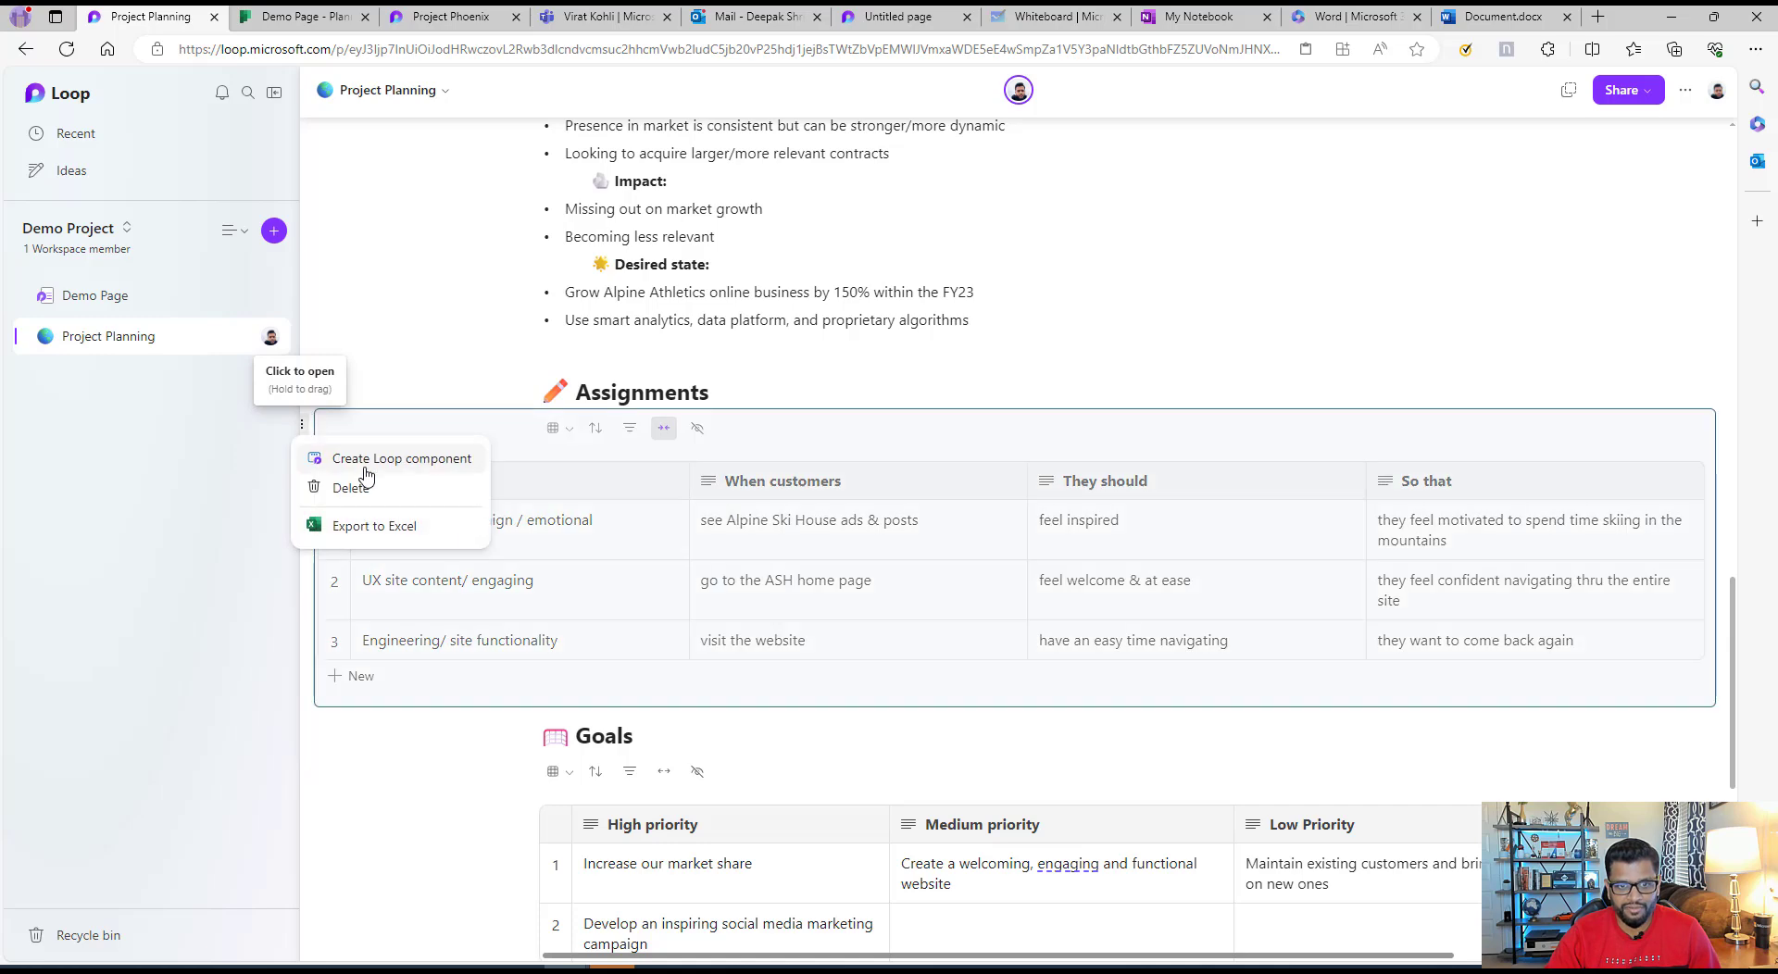
{"action": "left_click", "coordinate": [375, 457]}
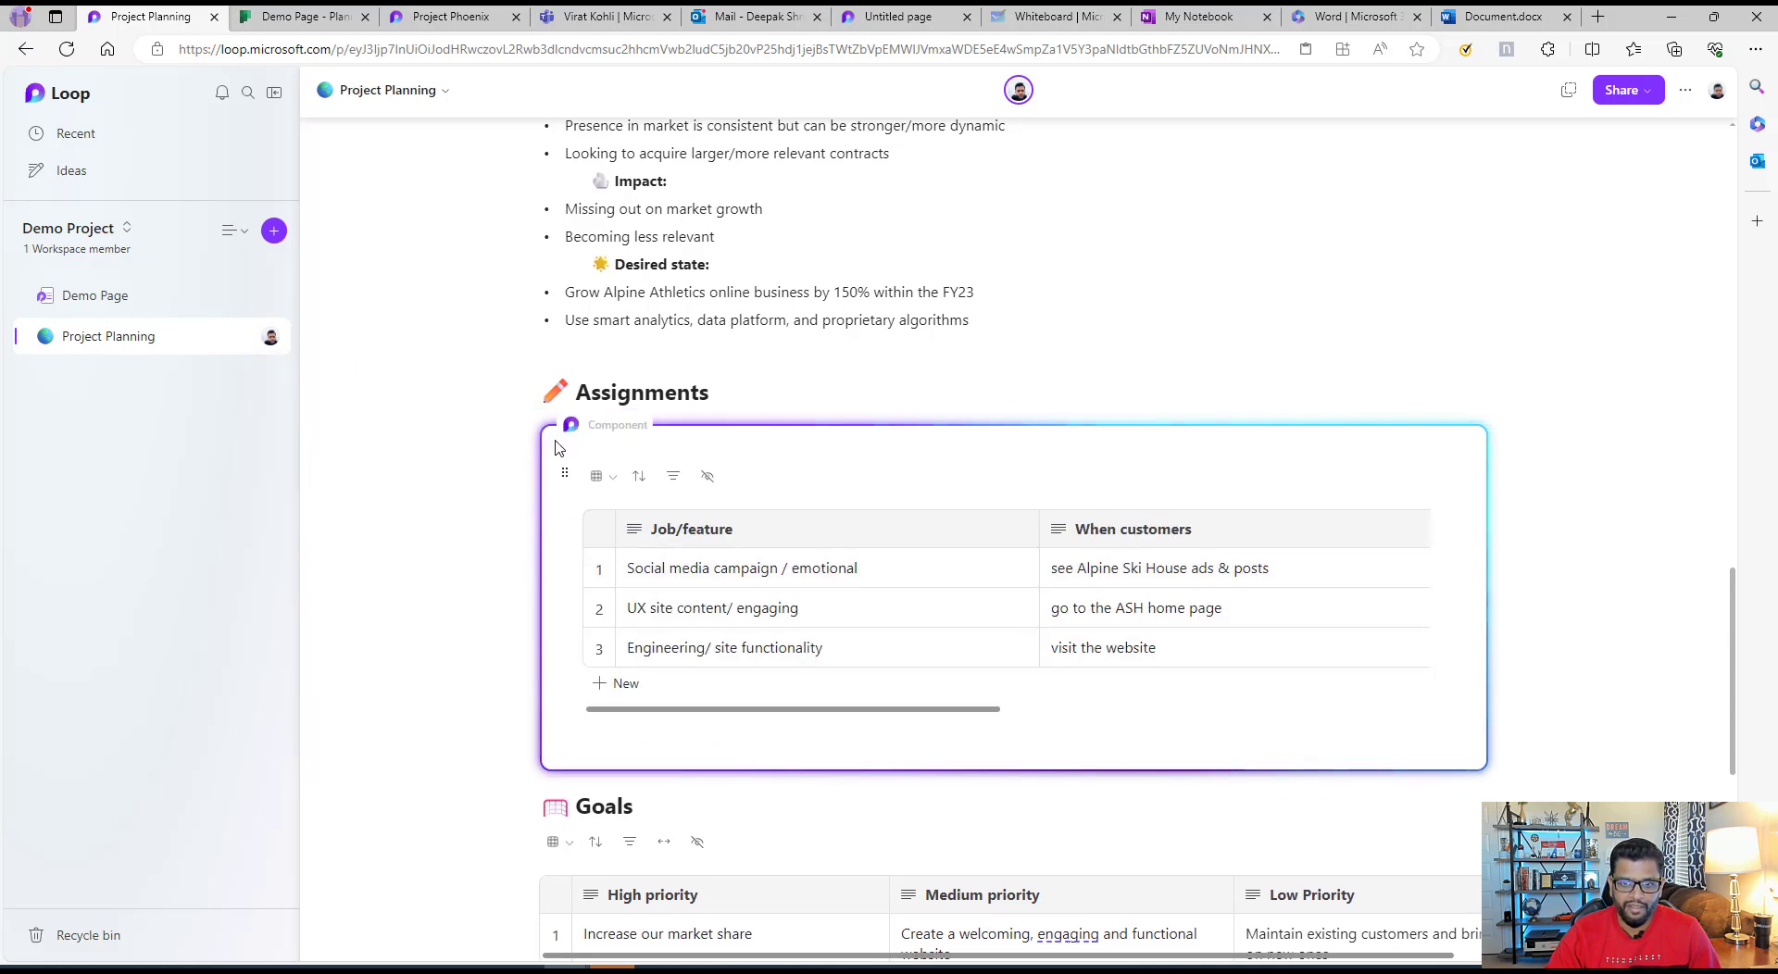
{"action": "left_click", "coordinate": [565, 473]}
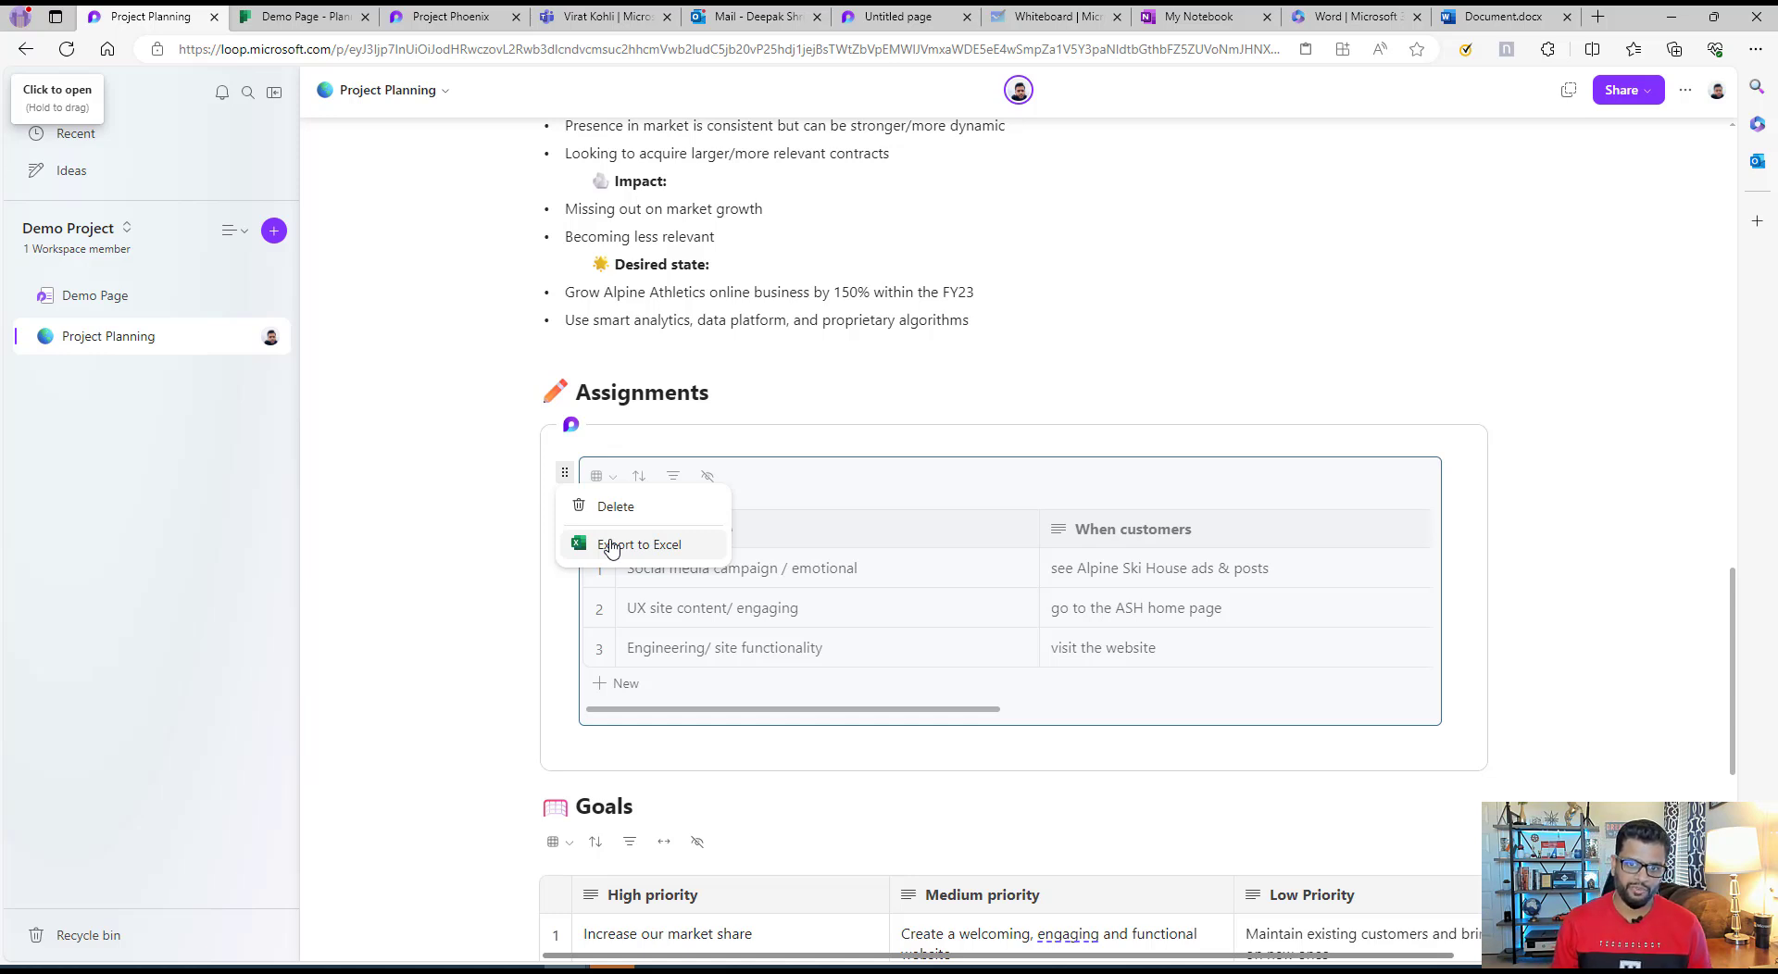
{"action": "left_click", "coordinate": [386, 510]}
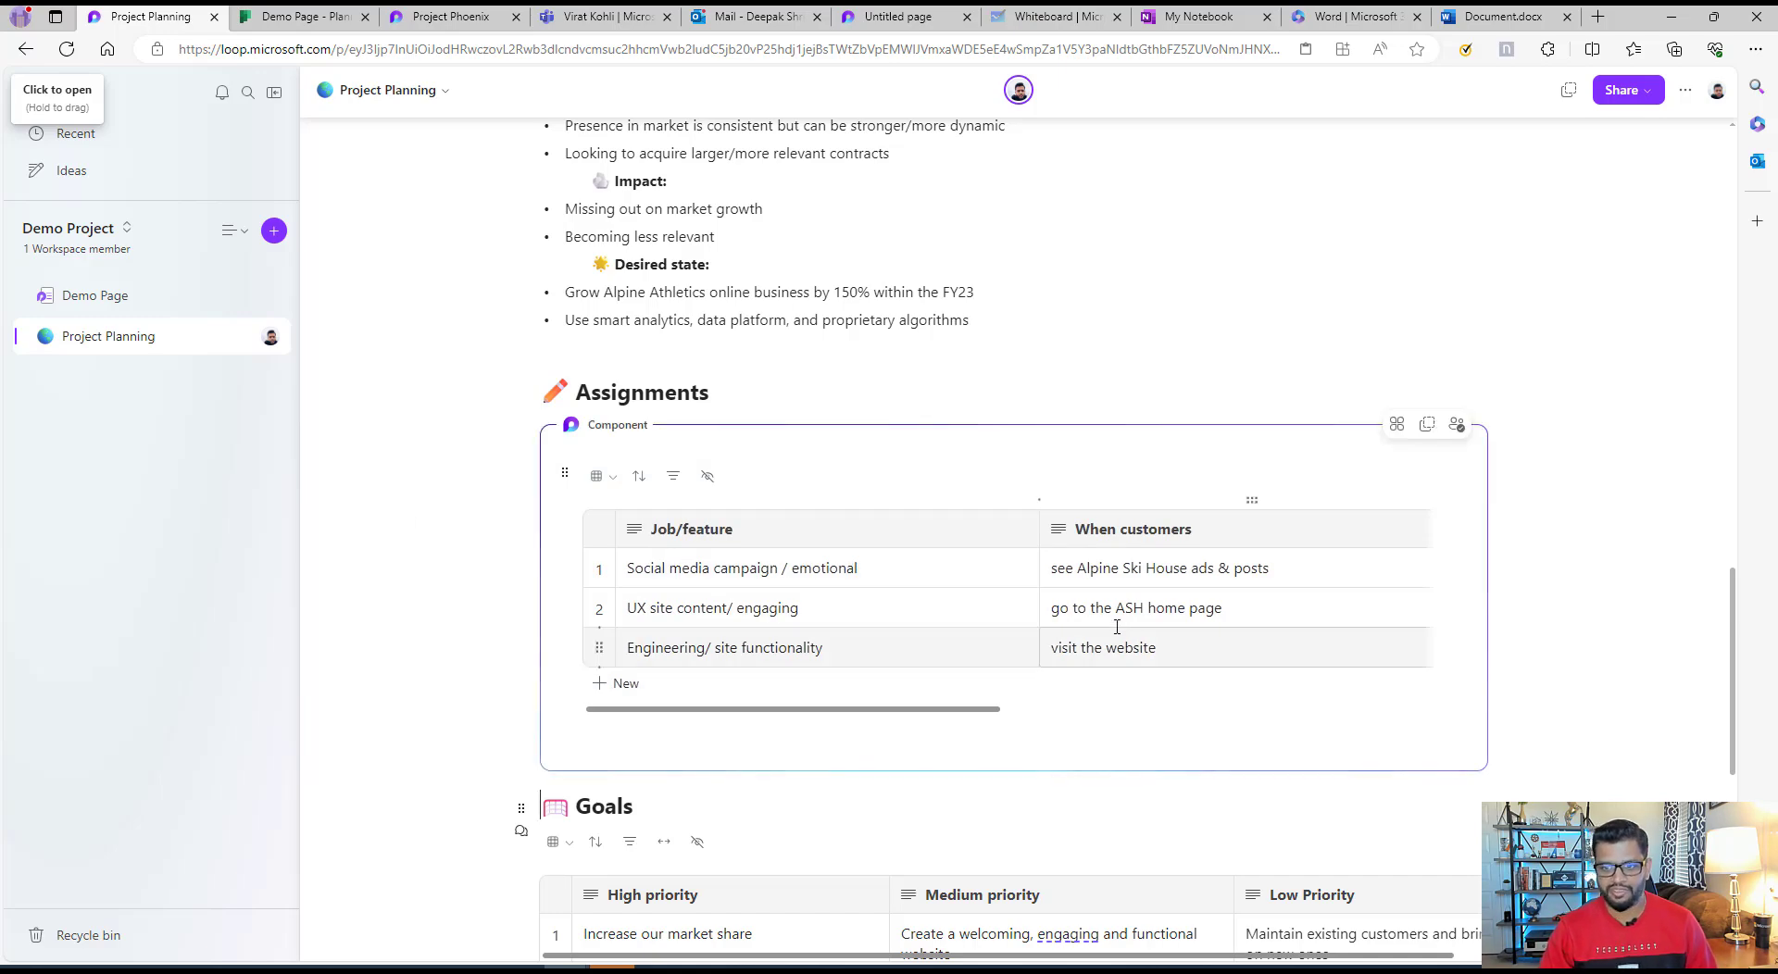
{"action": "scroll", "coordinate": [936, 624], "scroll_direction": "down", "scroll_amount": 3}
{"action": "scroll", "coordinate": [739, 573], "scroll_direction": "up", "scroll_amount": 20}
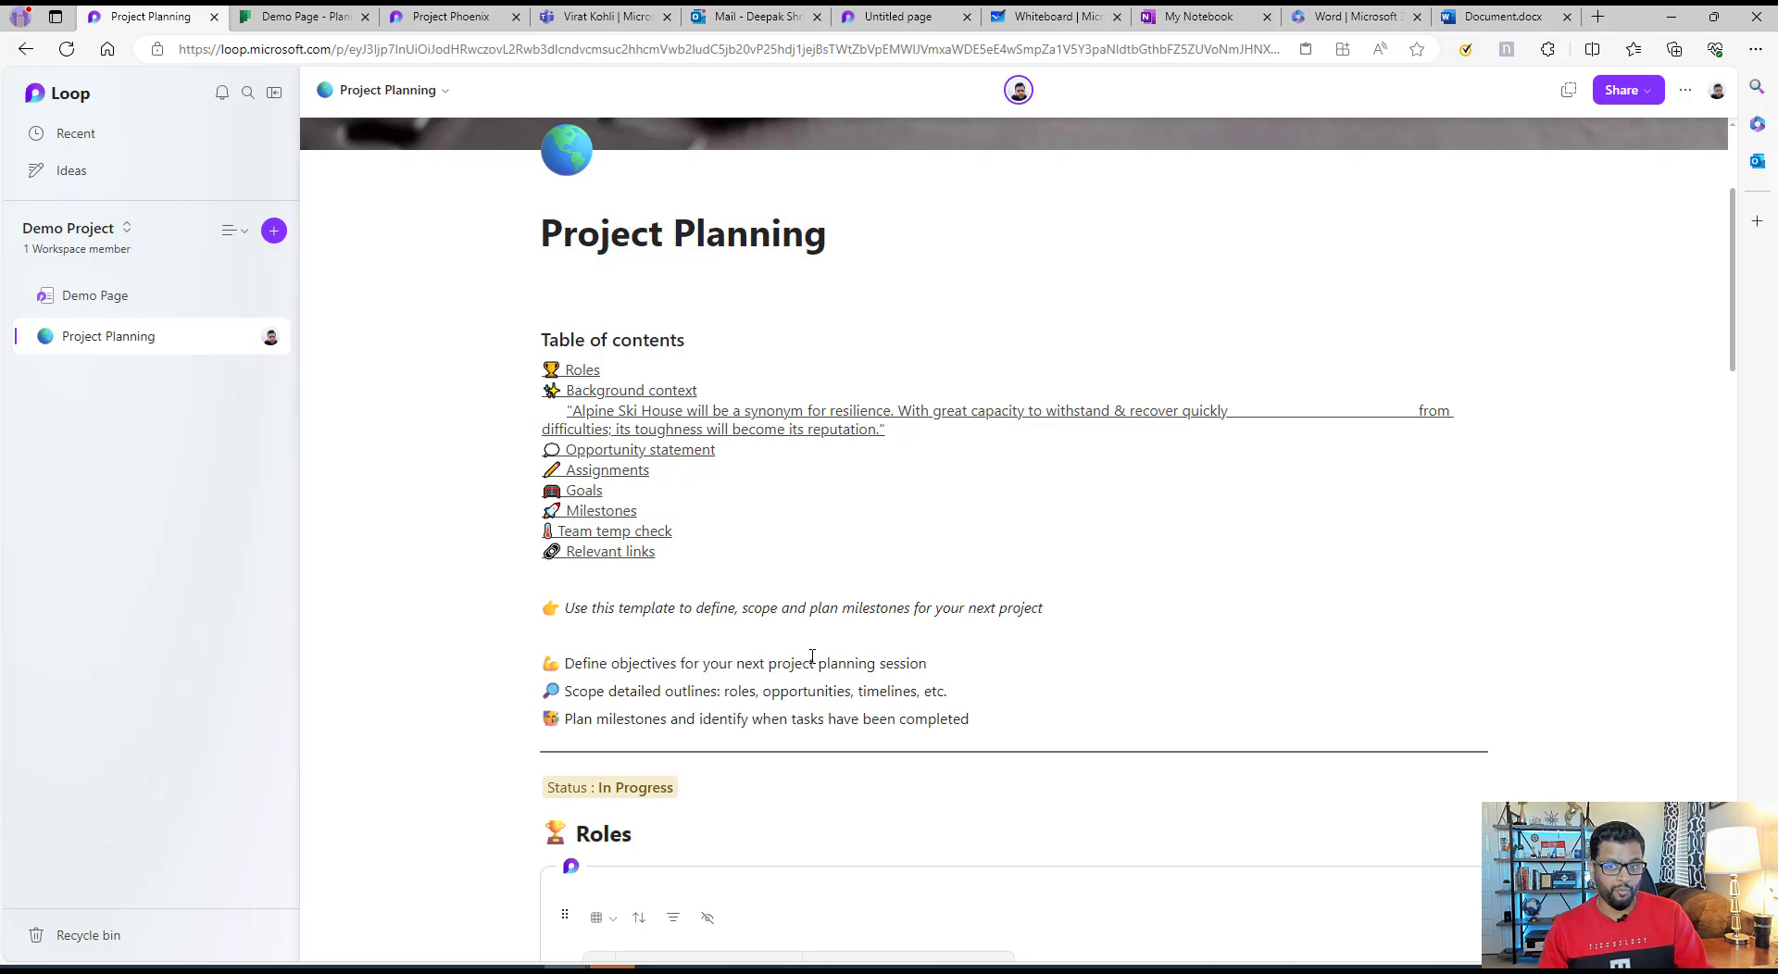
{"action": "scroll", "coordinate": [811, 658], "scroll_direction": "down", "scroll_amount": 4}
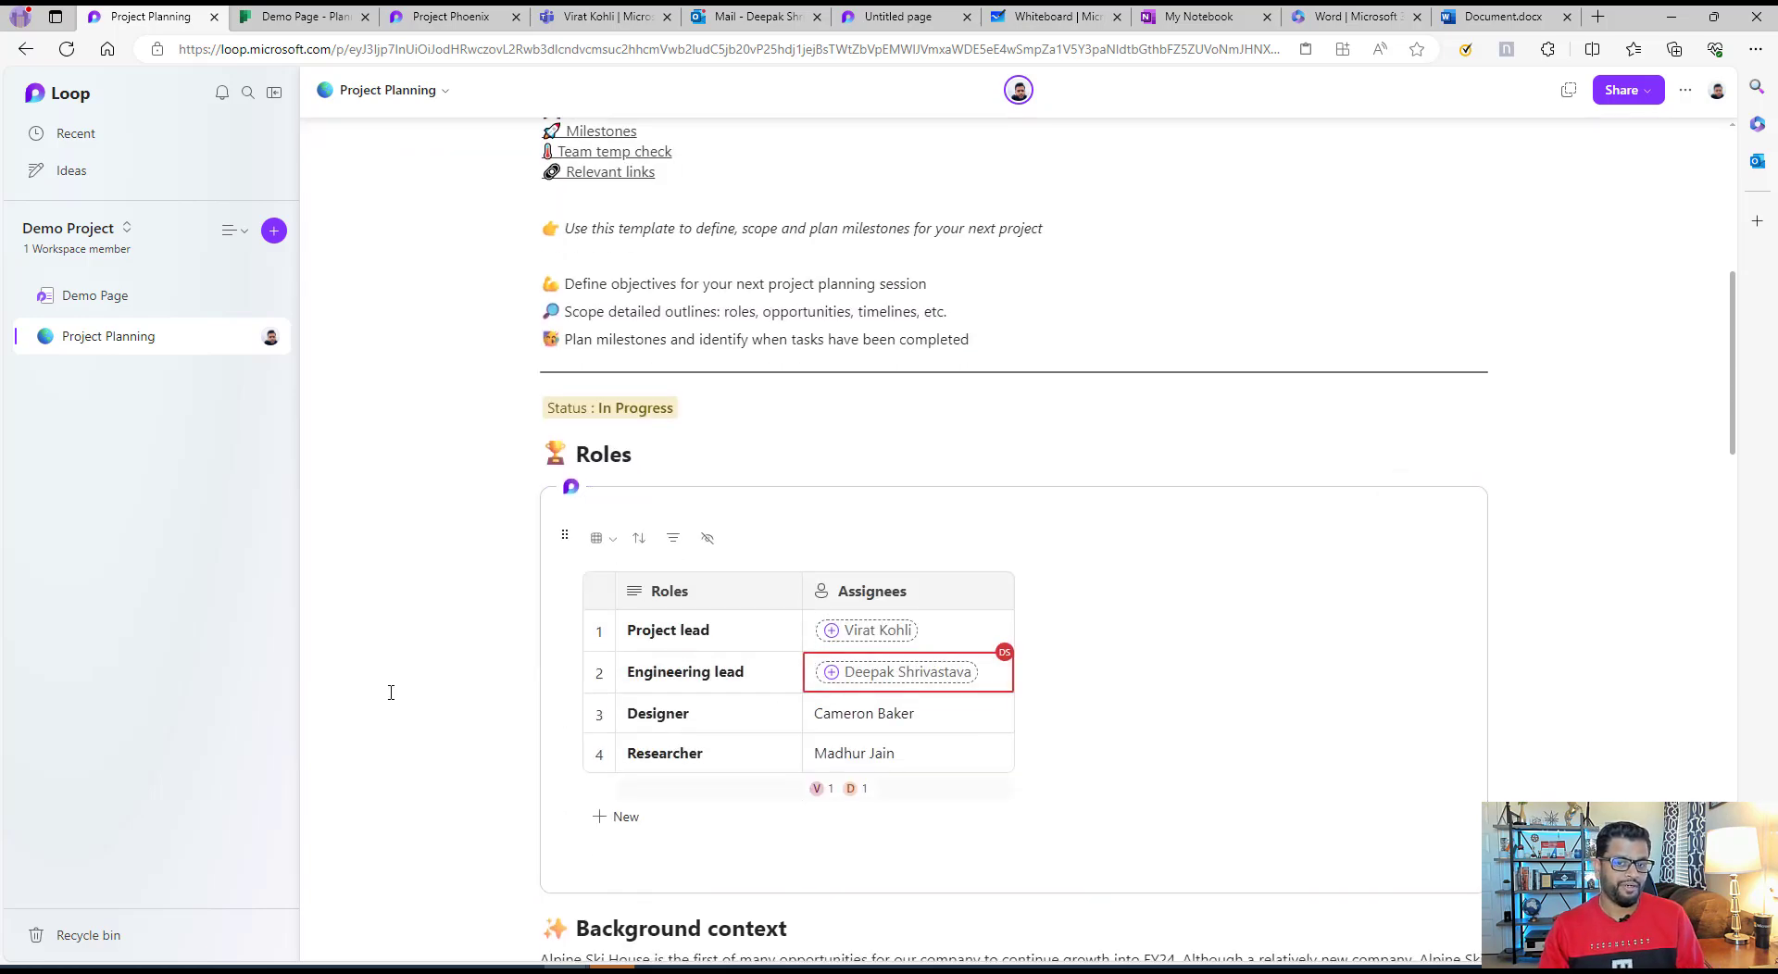
{"action": "scroll", "coordinate": [391, 693], "scroll_direction": "down", "scroll_amount": 1}
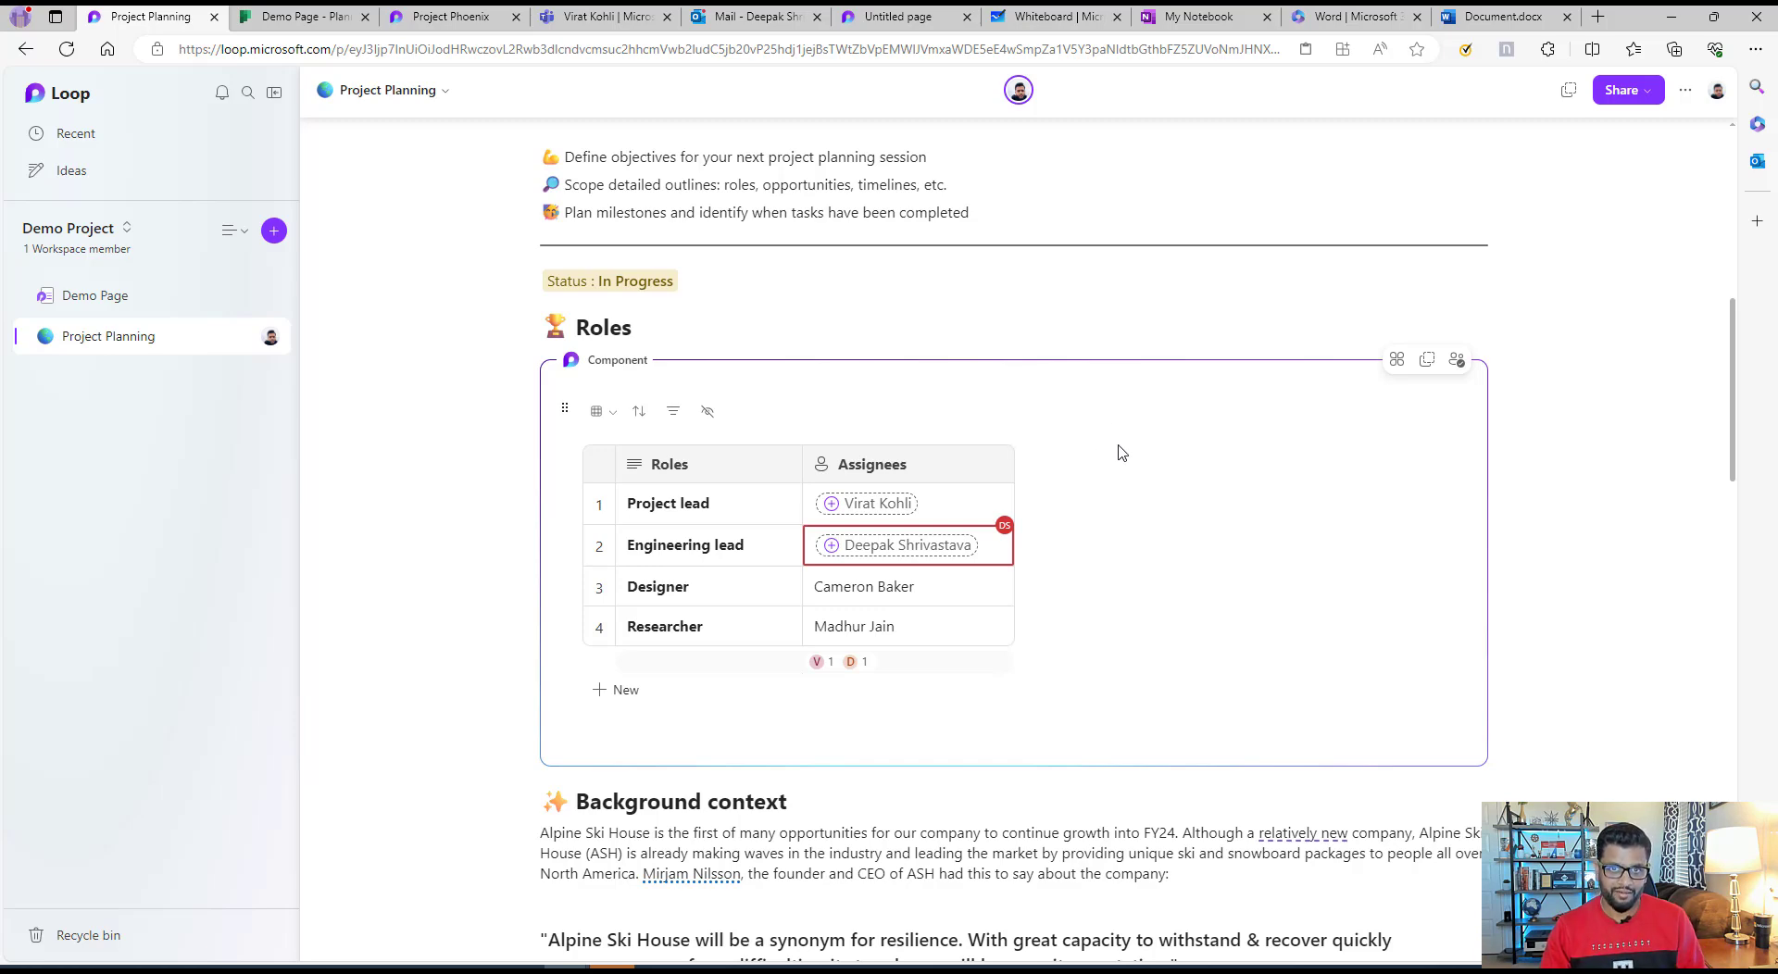
{"action": "scroll", "coordinate": [1121, 452], "scroll_direction": "down", "scroll_amount": 8}
{"action": "scroll", "coordinate": [1131, 615], "scroll_direction": "up", "scroll_amount": 11}
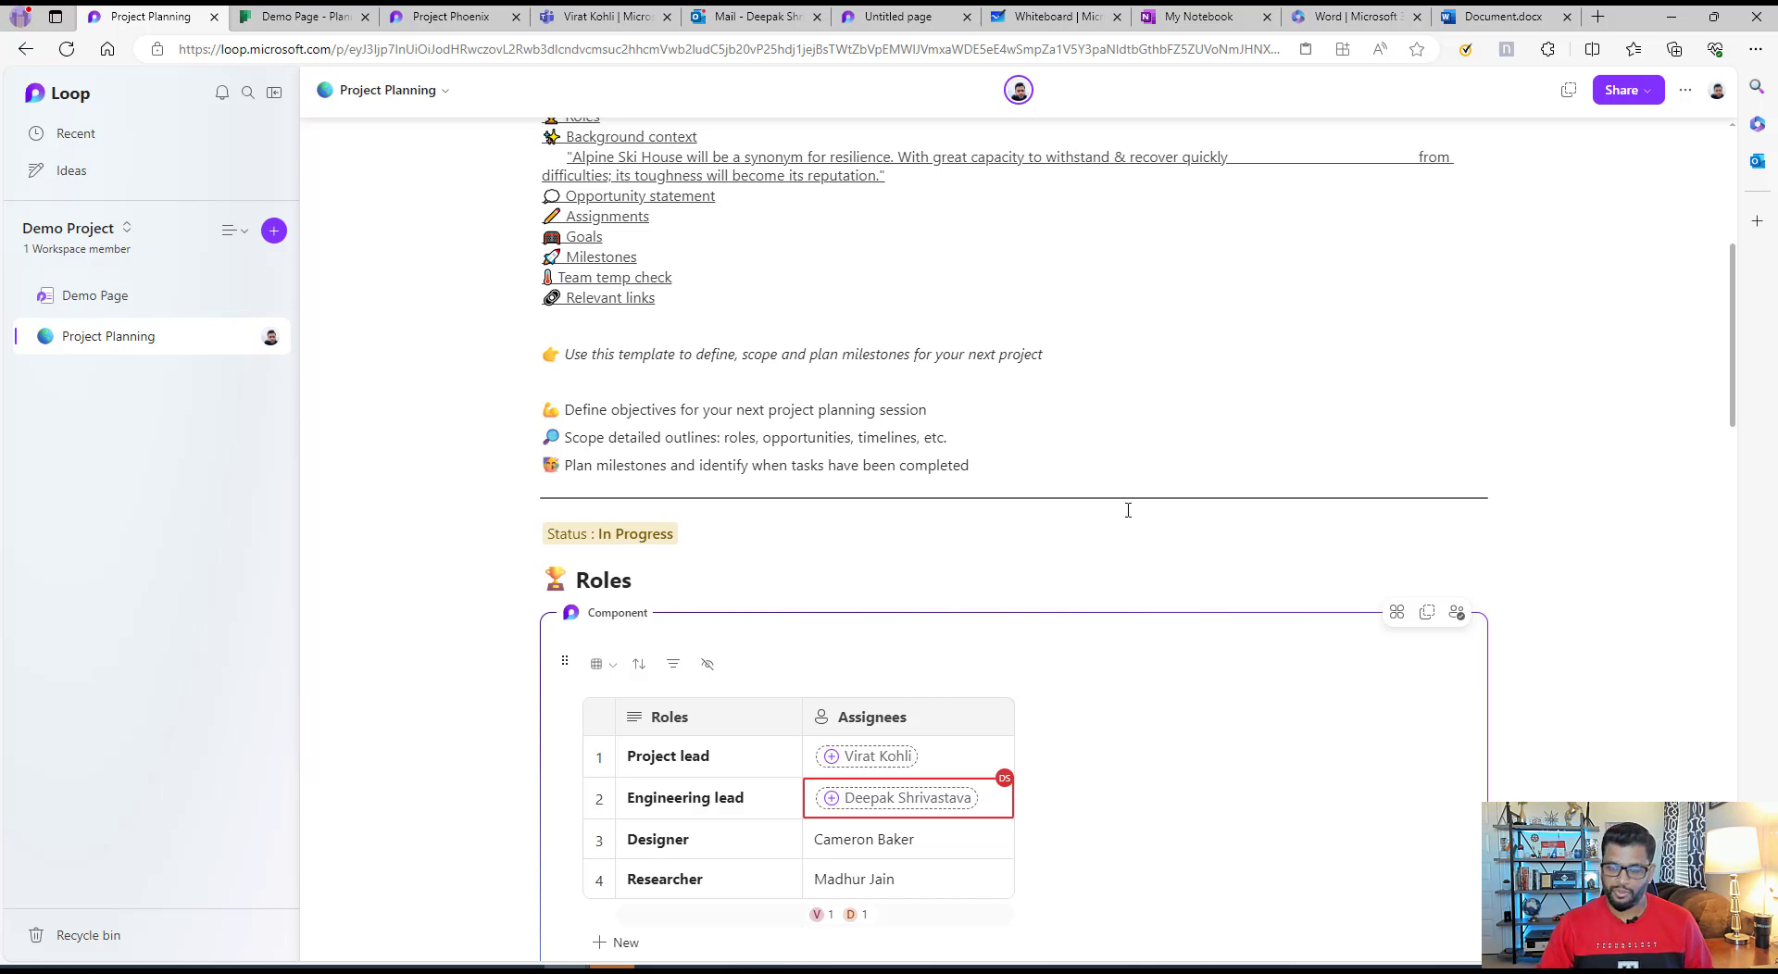
- Check the Outlook voting email, Loop voting page, Whiteboard and OneNote Roles page, ending in the Teams Goals chat
{"action": "left_click", "coordinate": [787, 26]}
{"action": "left_click", "coordinate": [950, 26]}
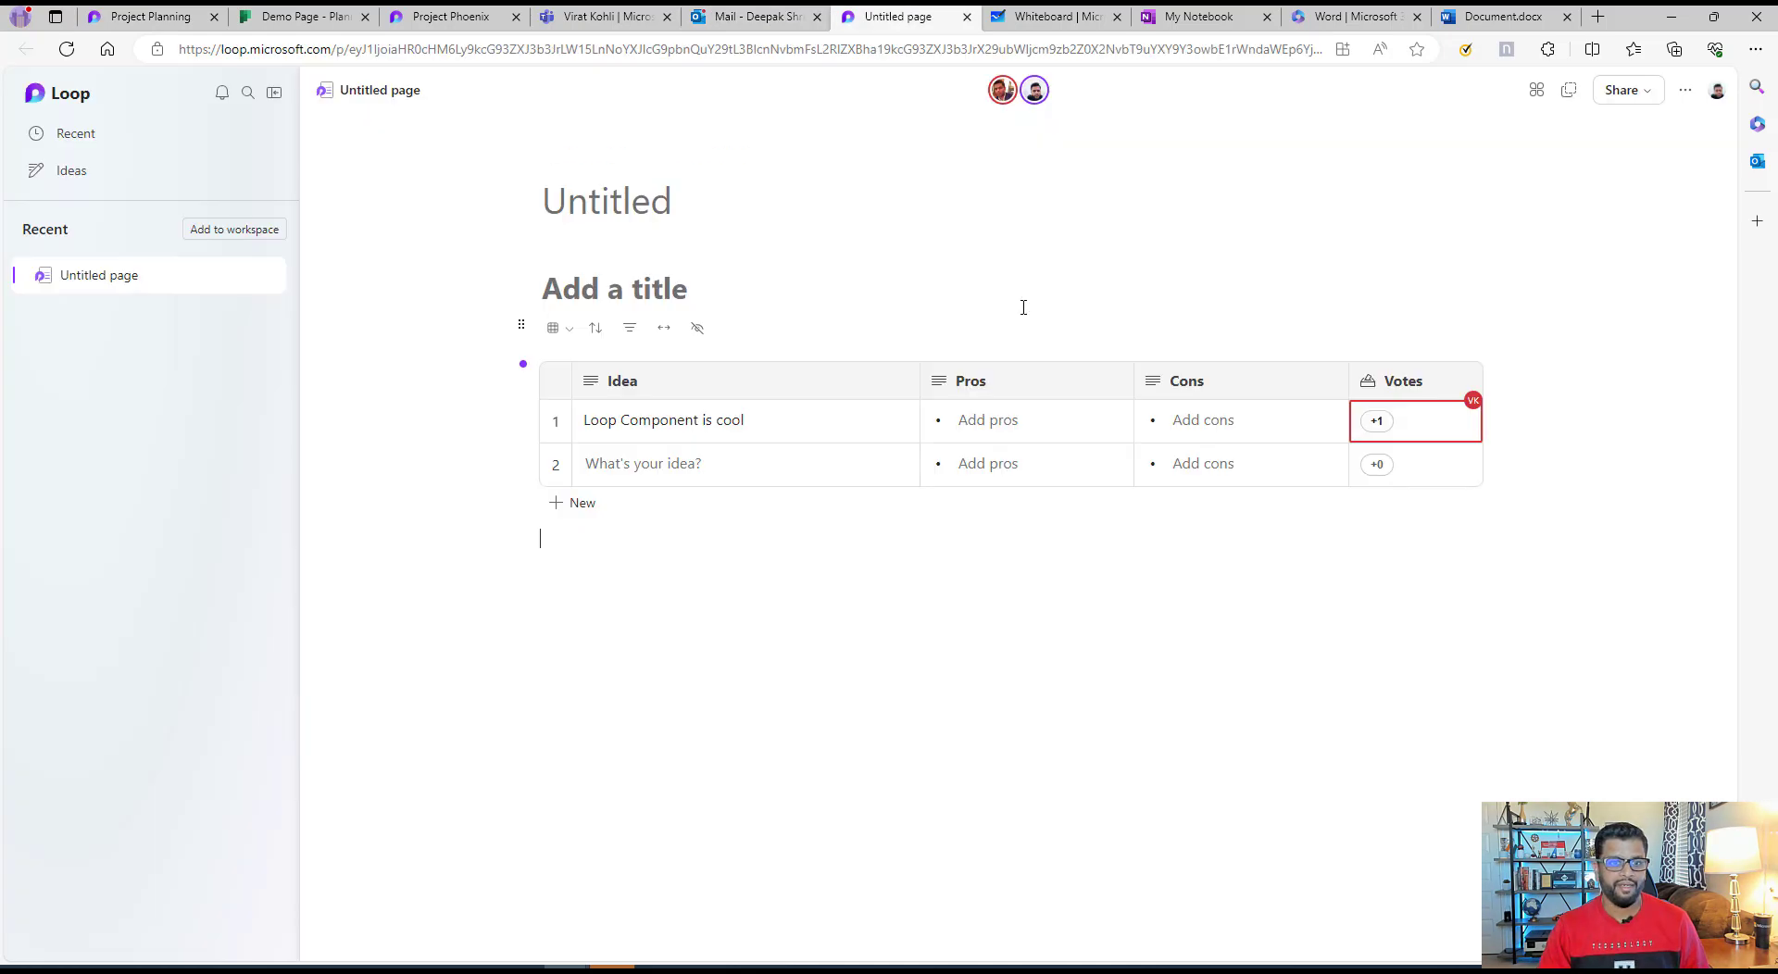
{"action": "left_click", "coordinate": [1063, 18]}
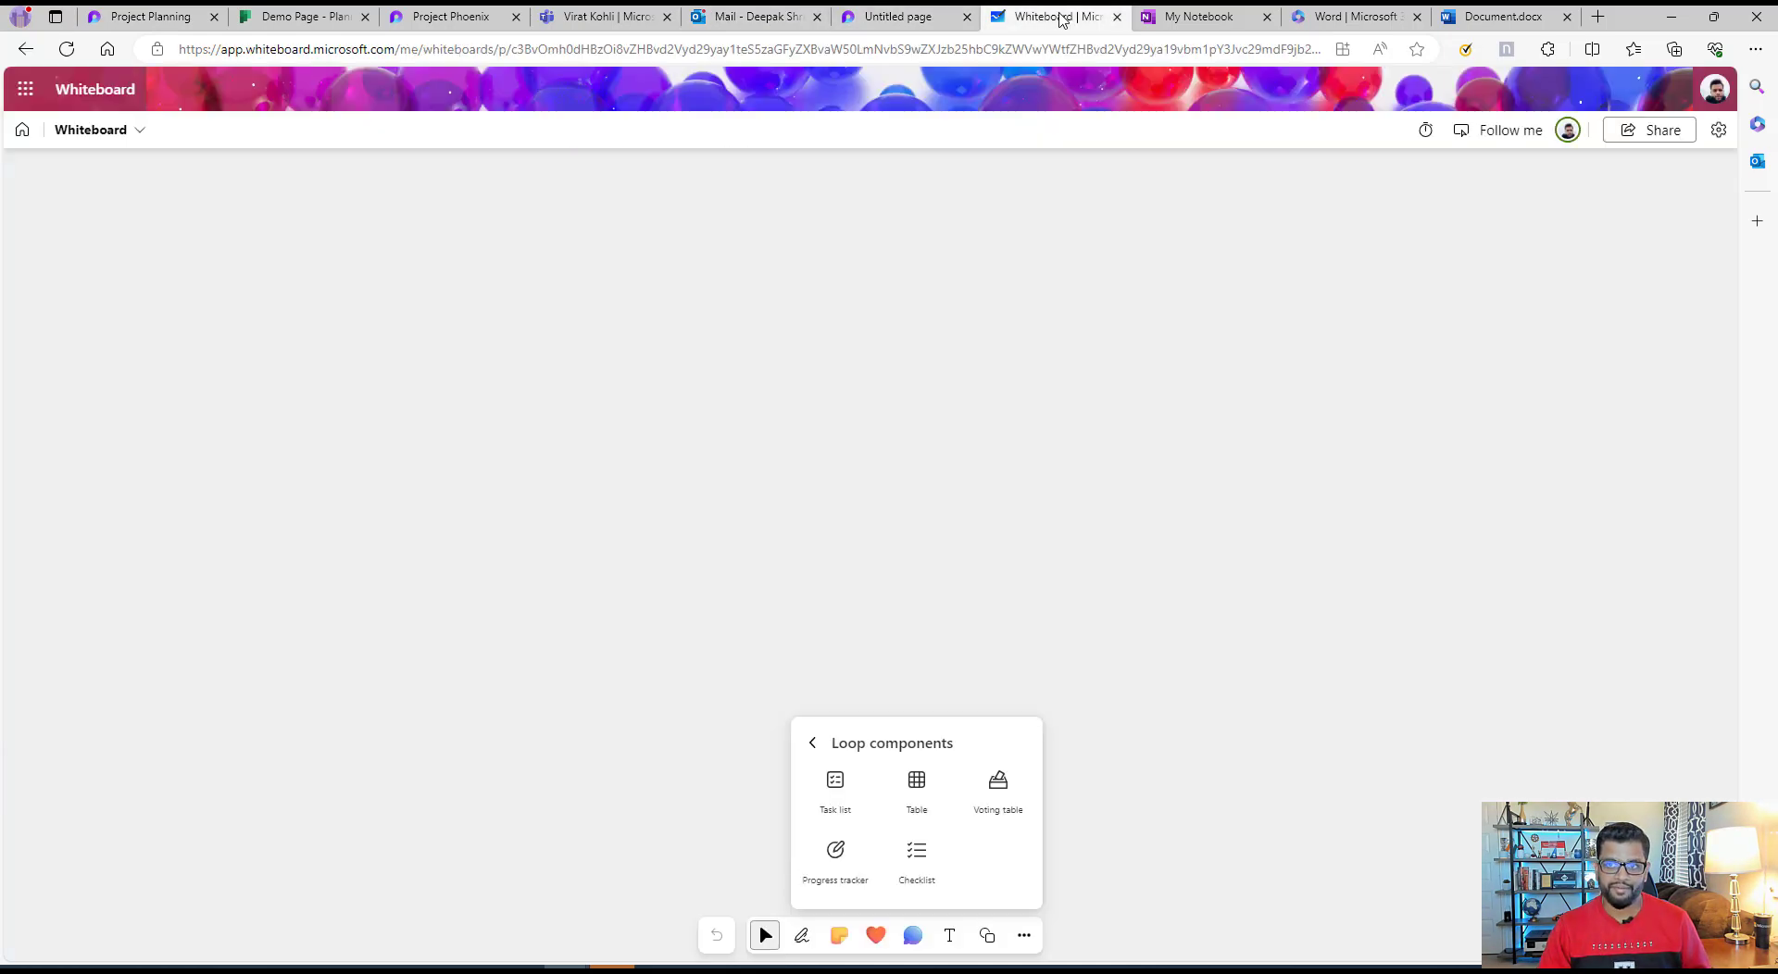
{"action": "left_click", "coordinate": [1183, 15]}
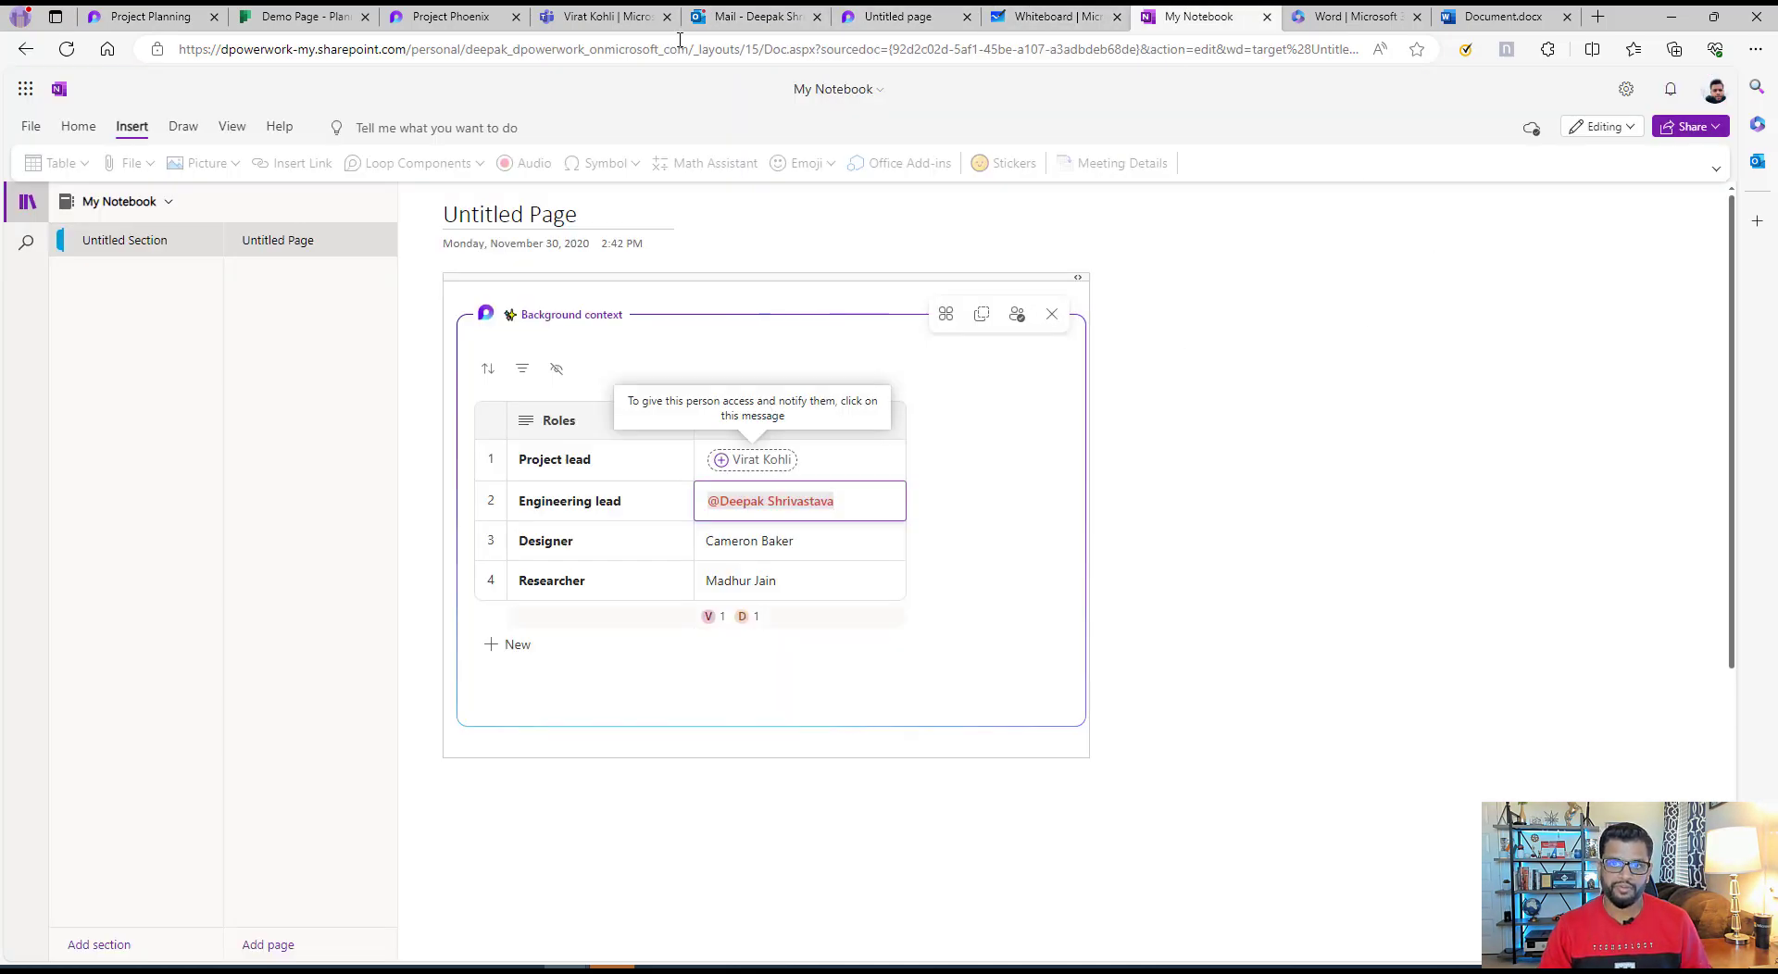
{"action": "left_click", "coordinate": [604, 20]}
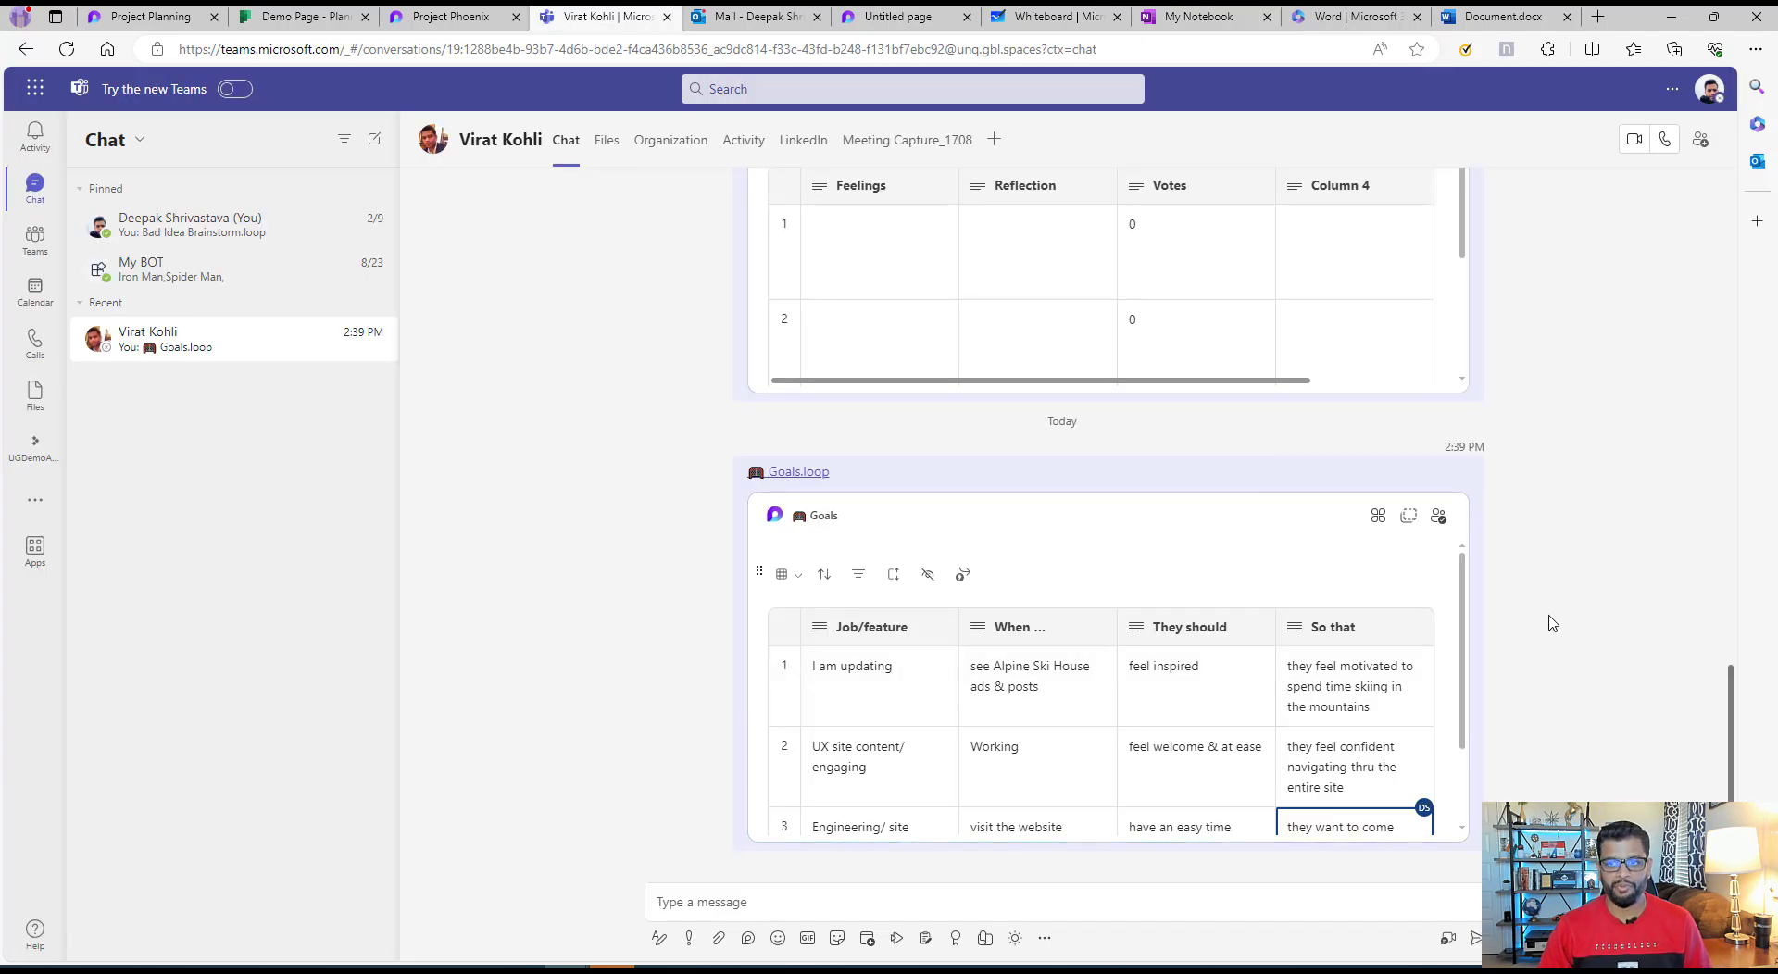